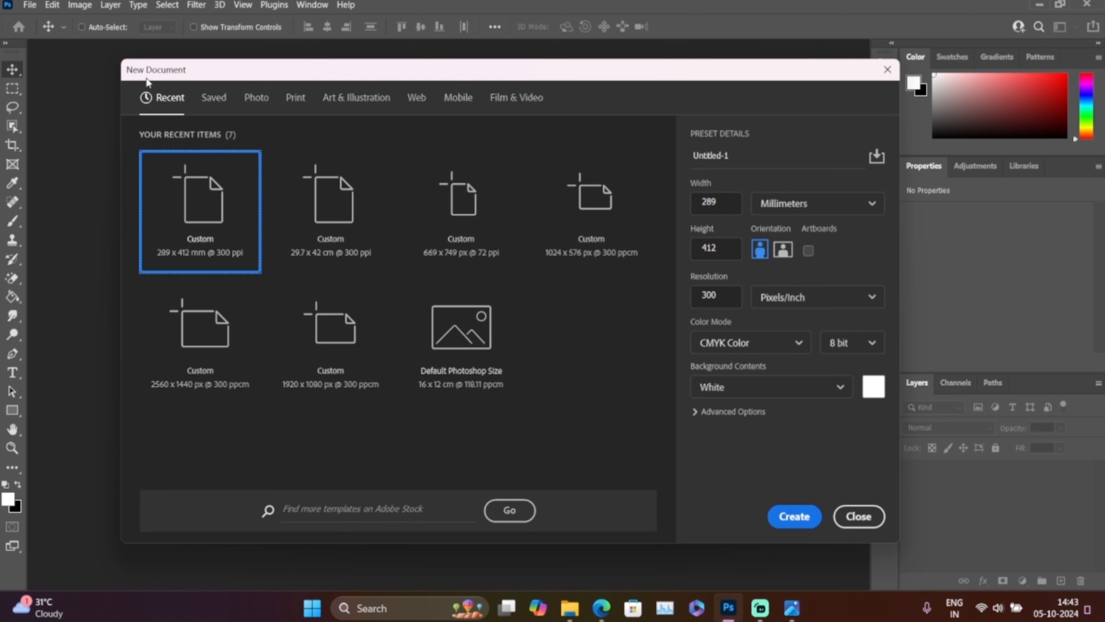
- Choose the A3 preset from the print document presets for the new document
drag(248, 73, 218, 81)
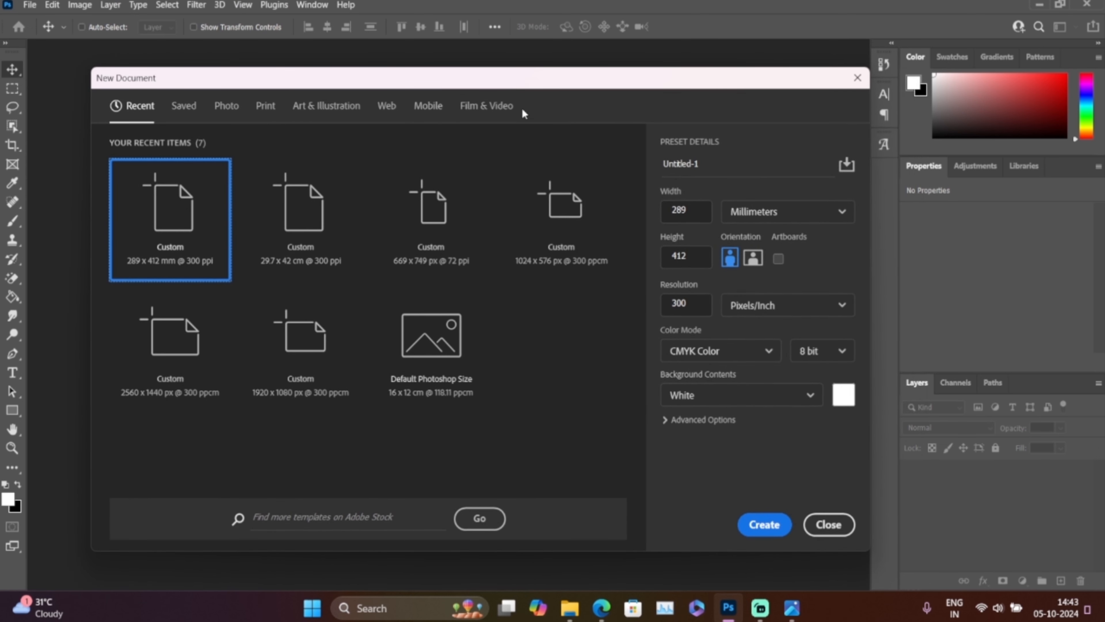
click(265, 108)
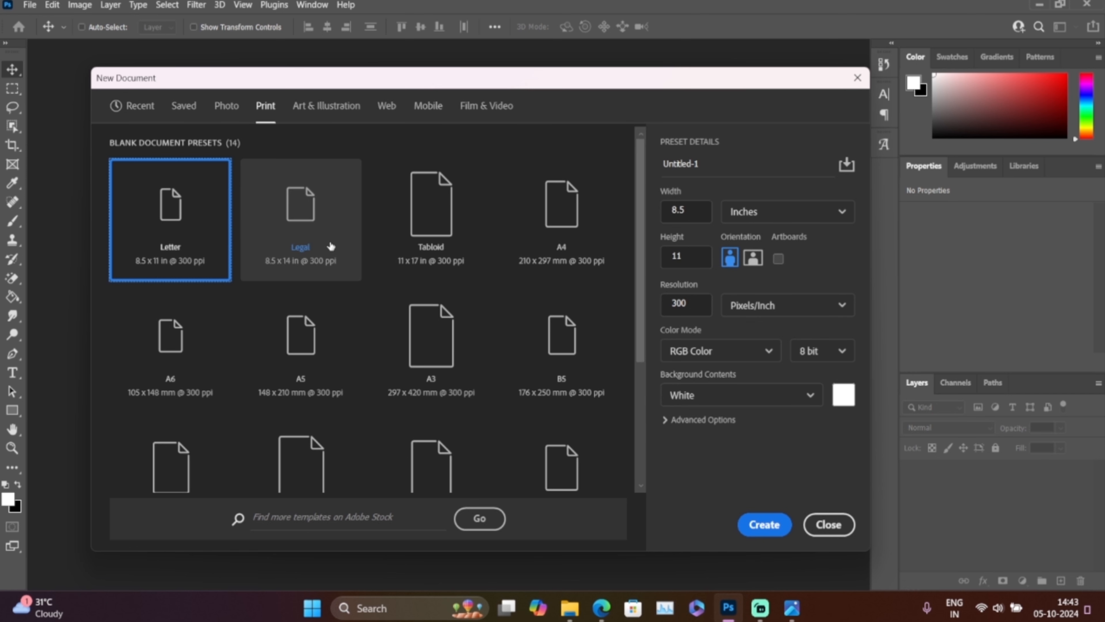
scroll(522, 248, down, 2)
scroll(524, 263, down, 2)
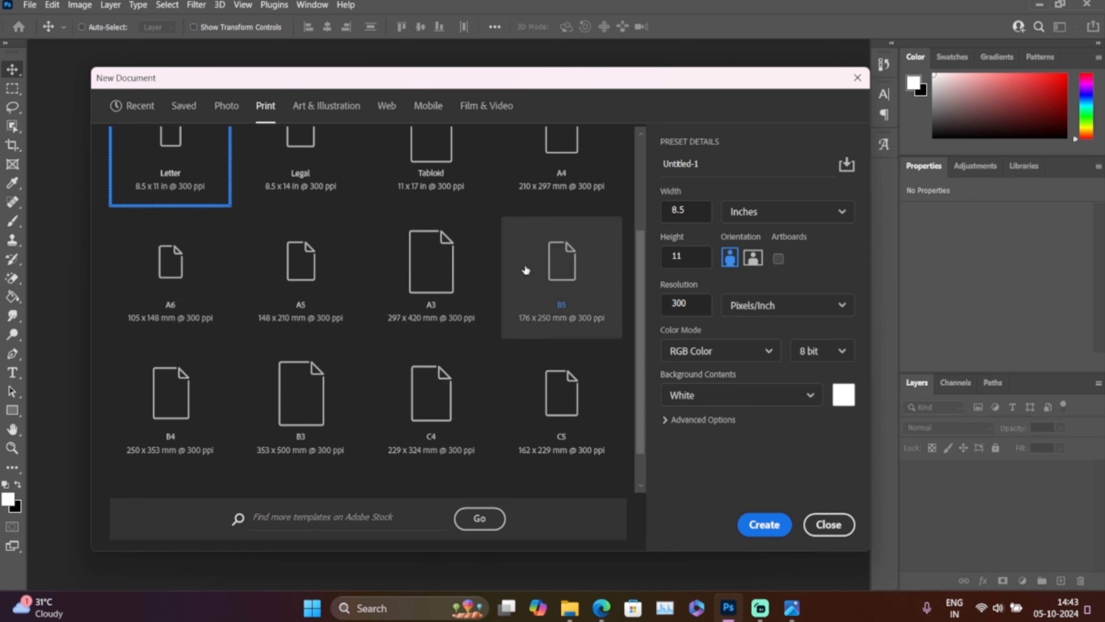
scroll(524, 264, up, 4)
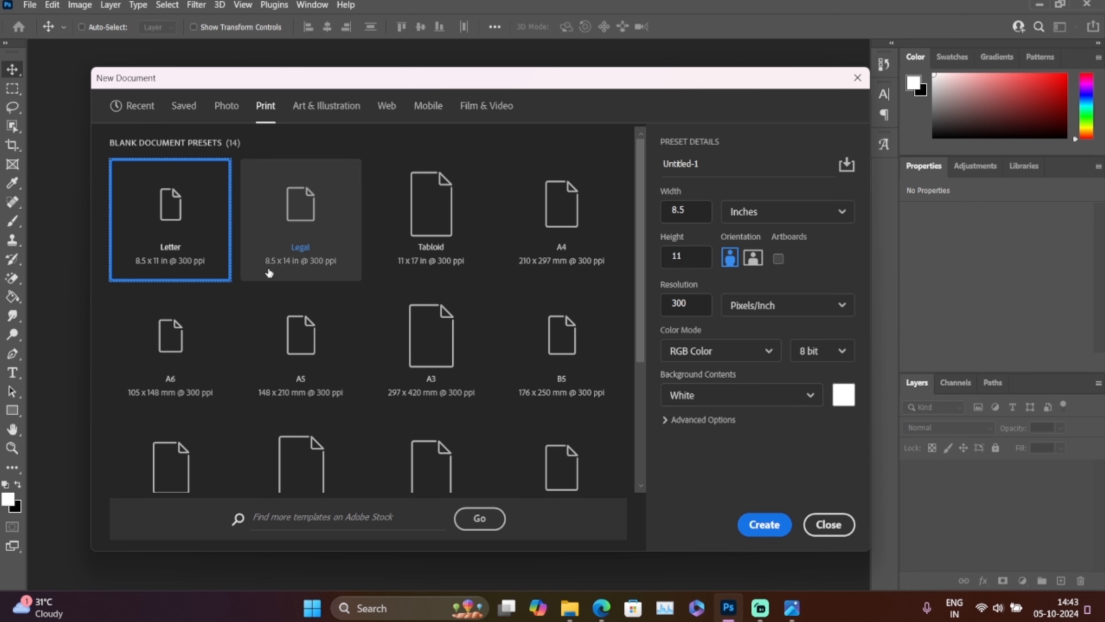
click(429, 323)
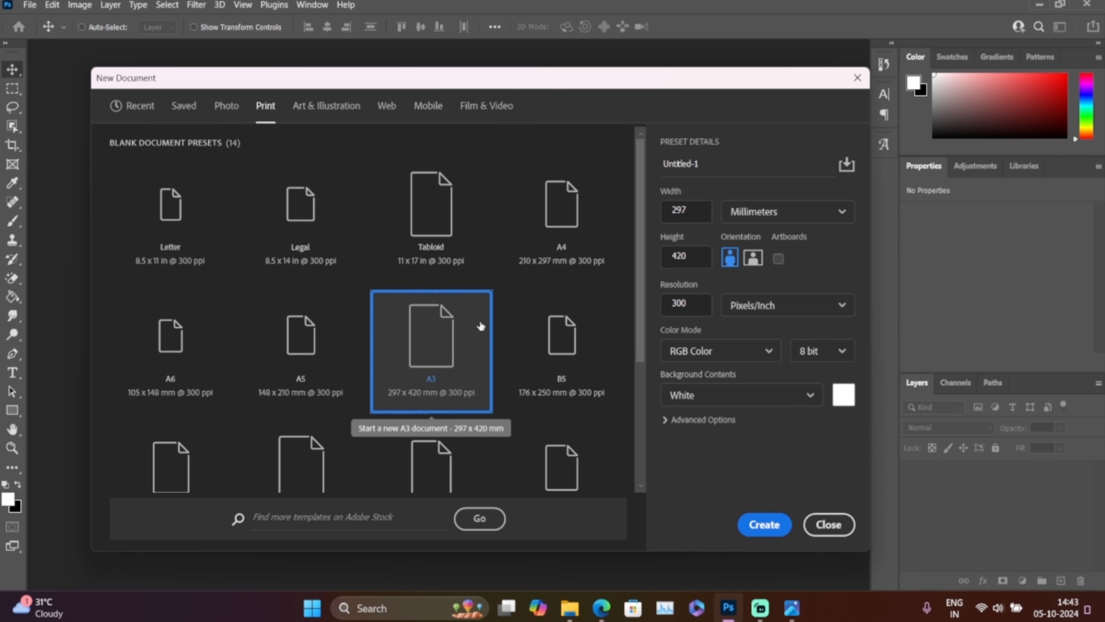
- Keep the new document's units in Millimeters and set its color mode to CMYK Color
drag(708, 210, 663, 211)
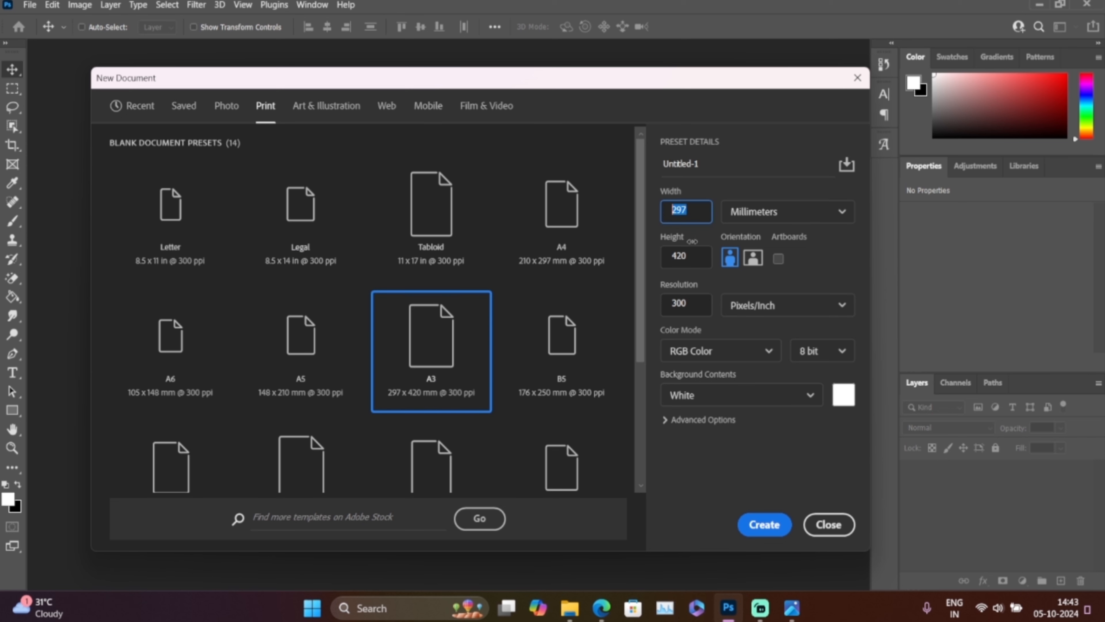
click(746, 219)
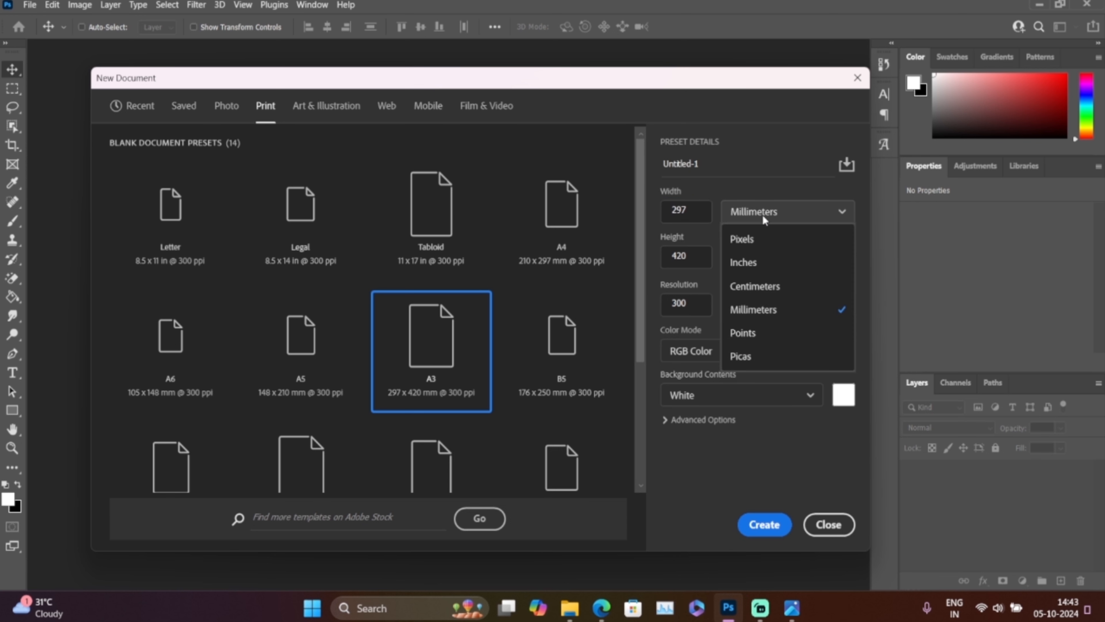
click(766, 311)
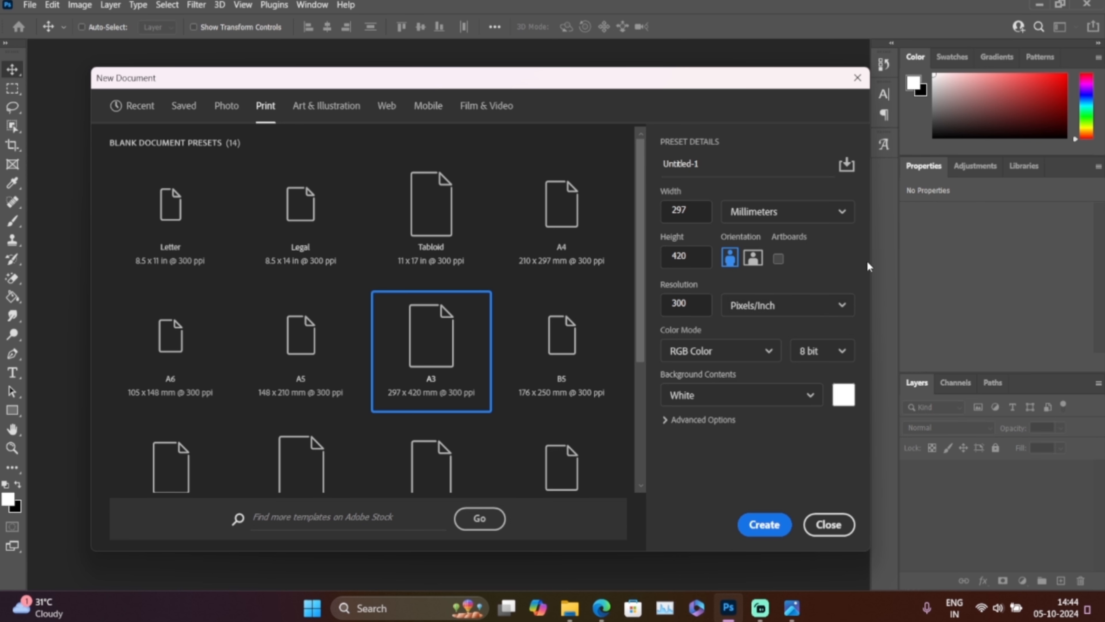
click(745, 354)
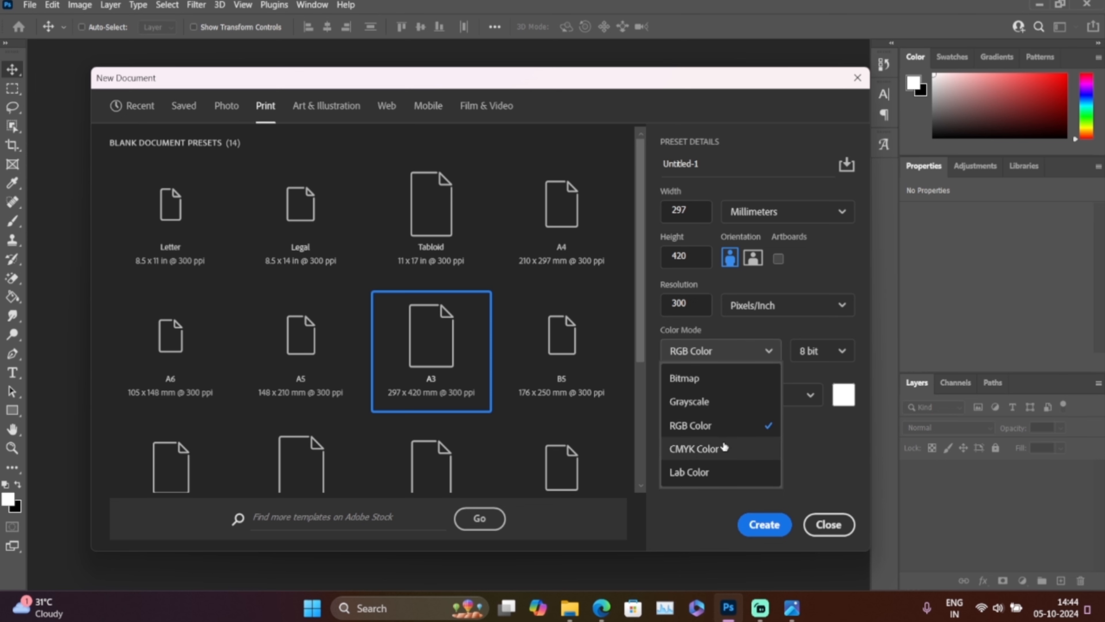
click(724, 447)
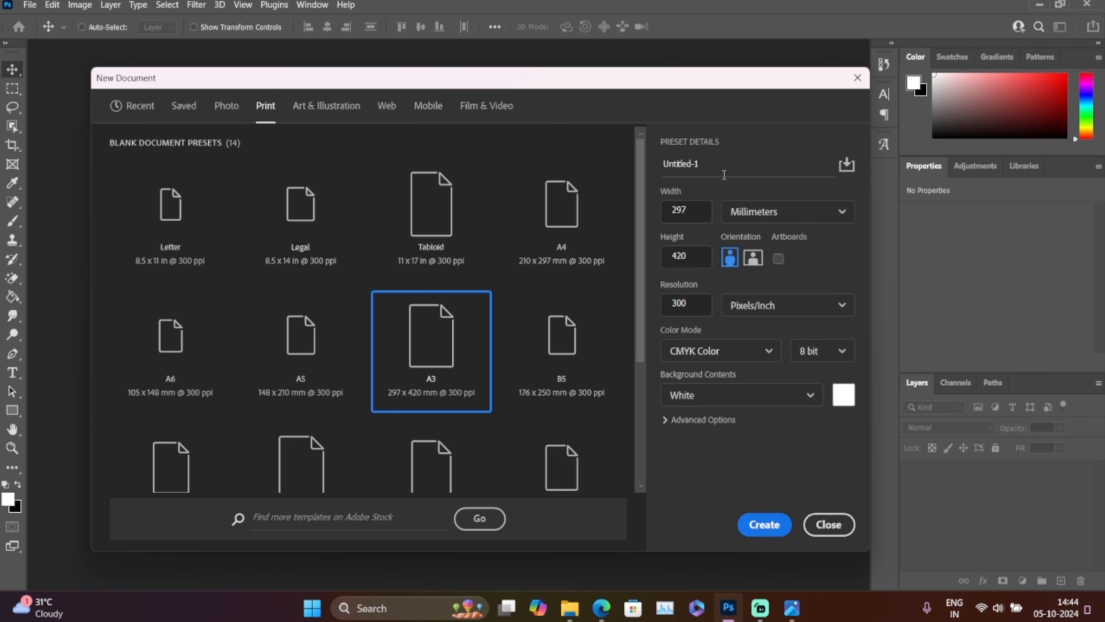
- Set the document width to 291 mm and height to 414 mm, and create the document
click(696, 210)
key(BackSpace)
key(ctrl+z)
text(1)
click(697, 257)
key(BackSpace)
key(BackSpace)
text(14)
click(762, 525)
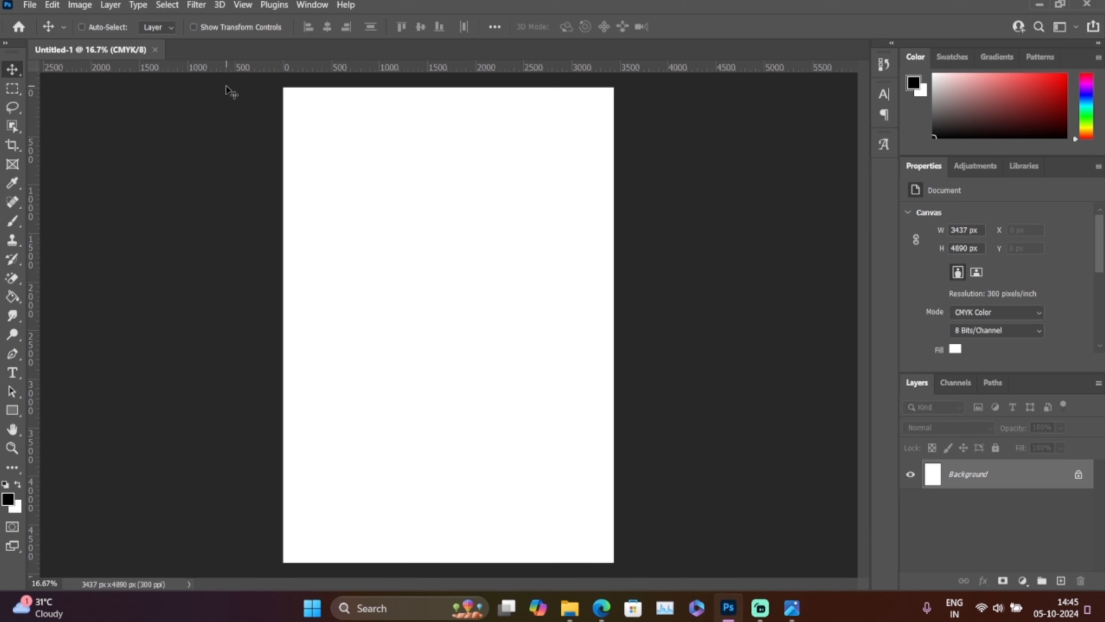
- Place ruler guides along all four edges of the blank canvas
click(242, 5)
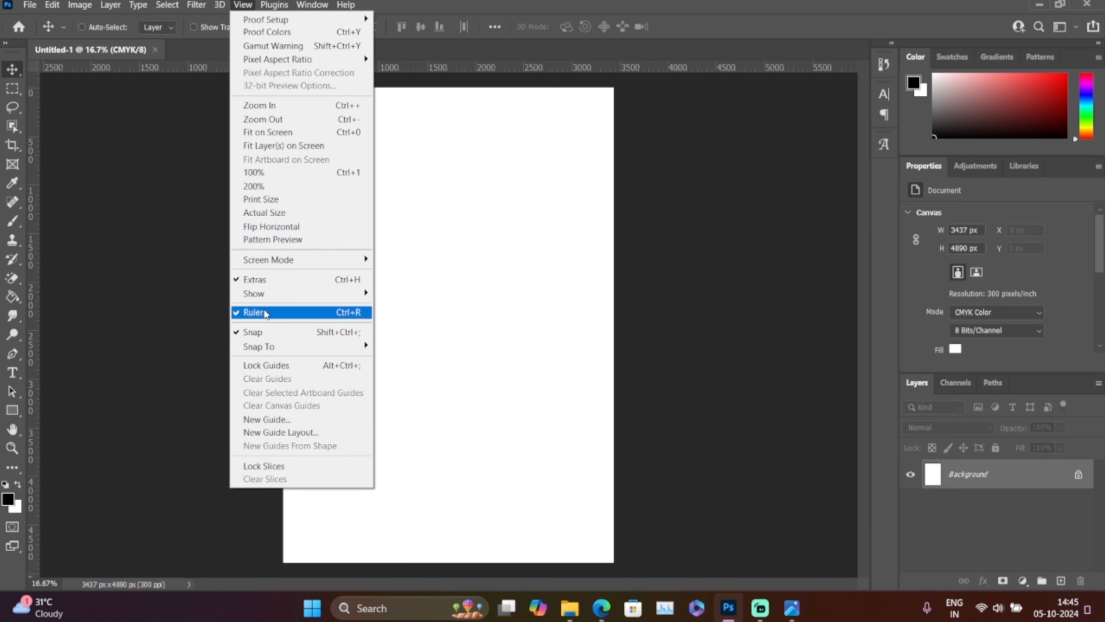
click(135, 235)
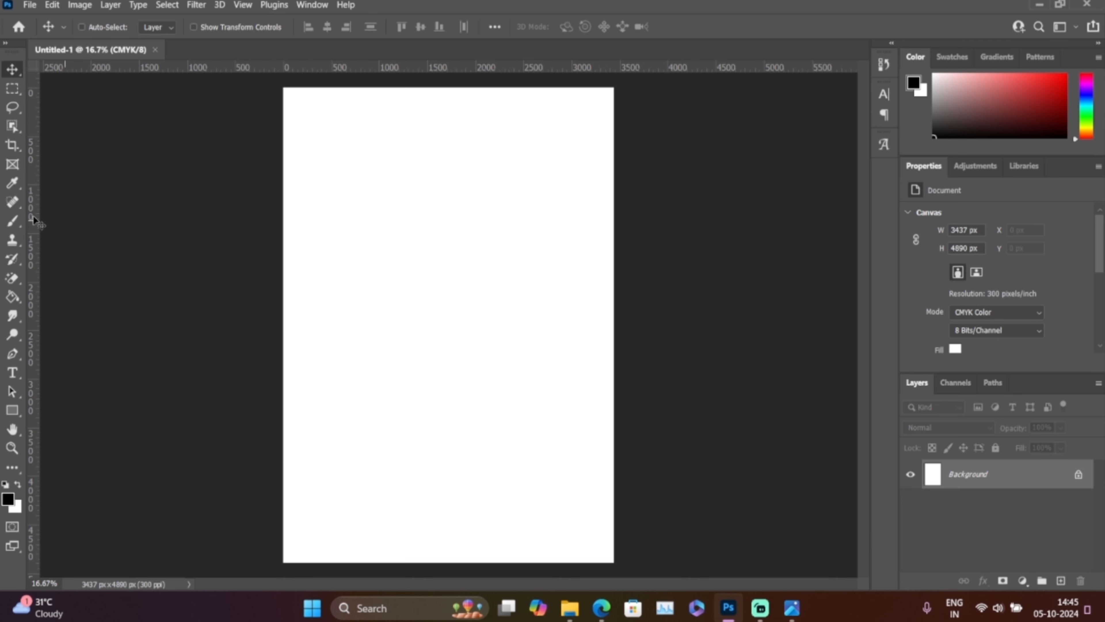
drag(35, 216, 283, 250)
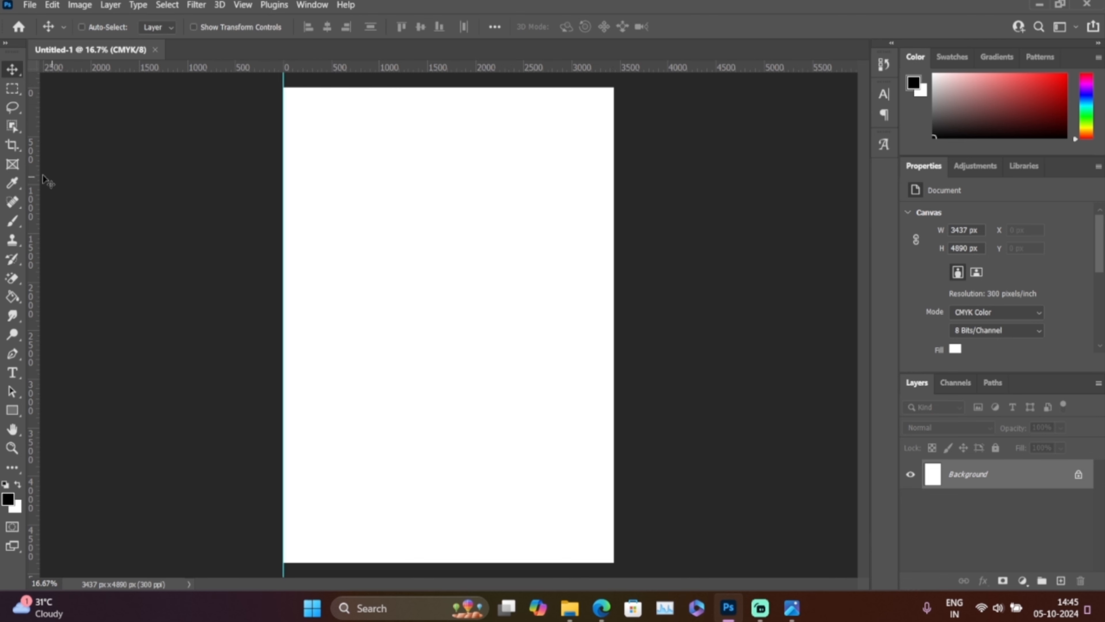
drag(35, 170, 618, 245)
drag(649, 69, 454, 561)
drag(470, 69, 385, 112)
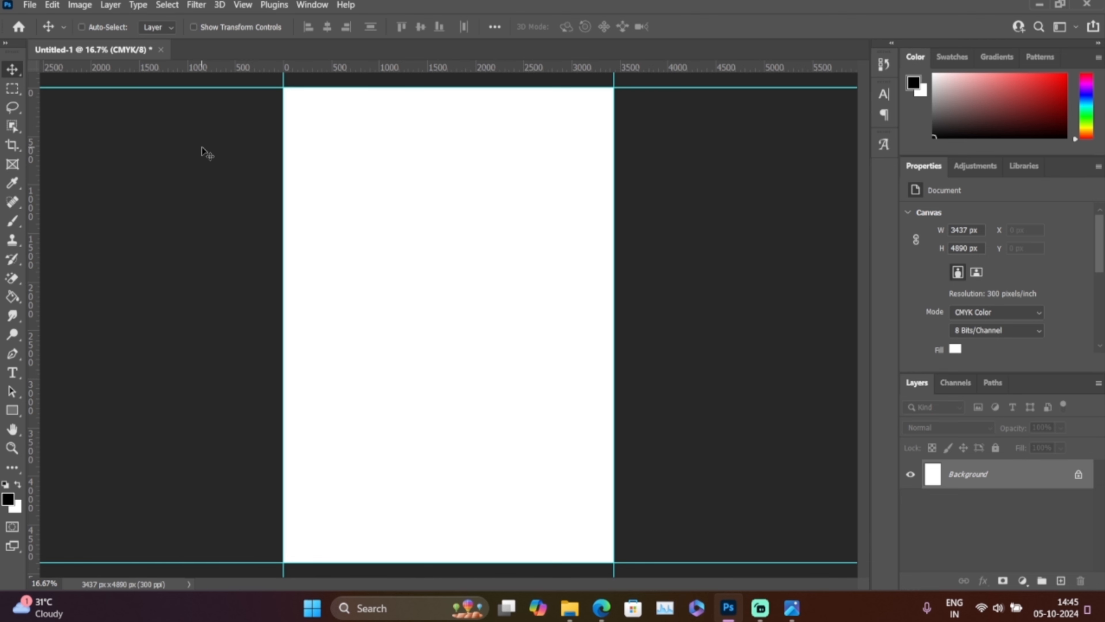
- Set the new canvas size to 297 mm wide and 420 mm high, using Millimeters as the unit
click(79, 5)
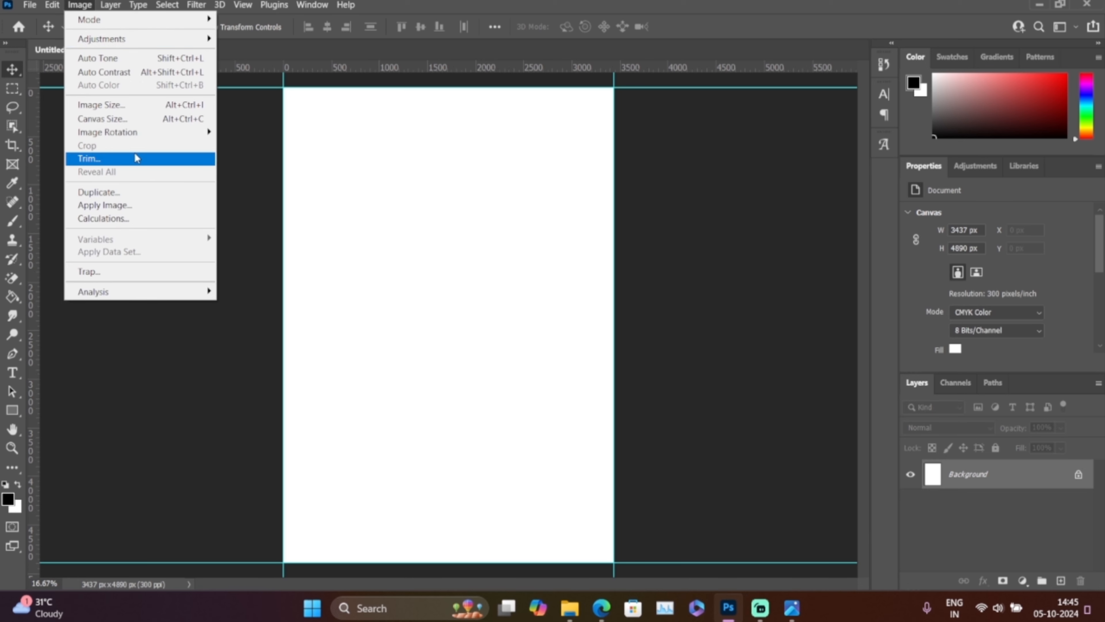
click(131, 119)
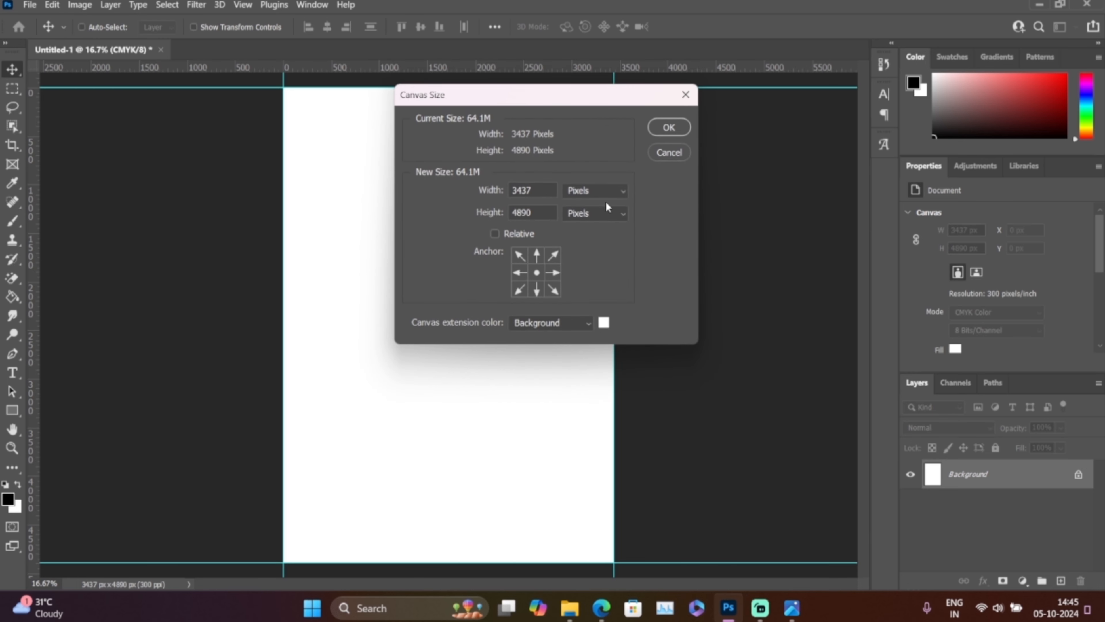
click(588, 190)
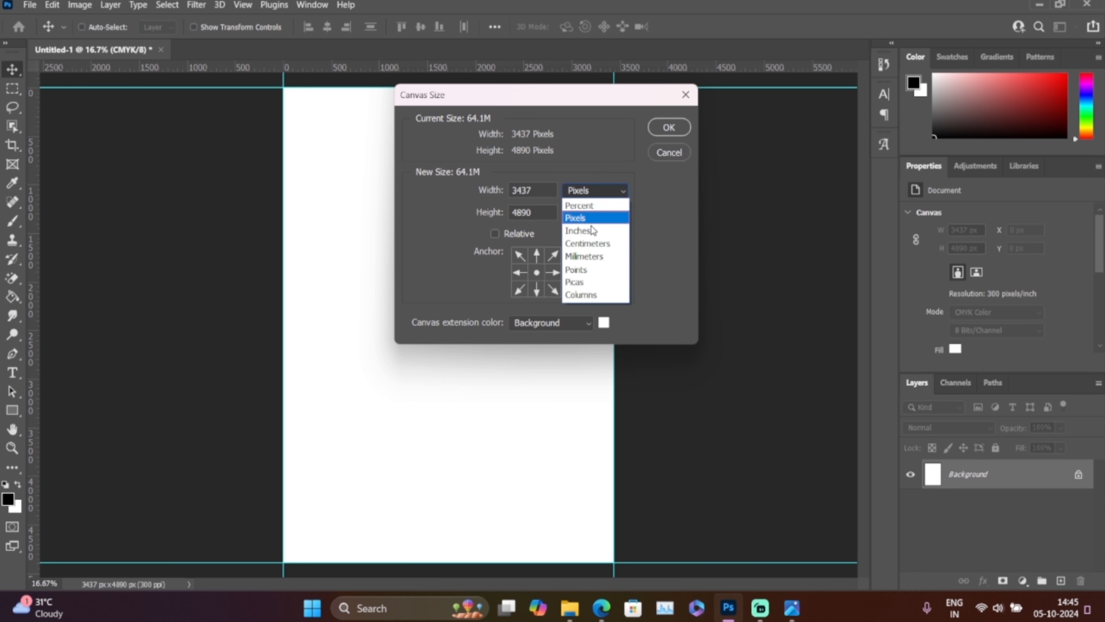
click(599, 262)
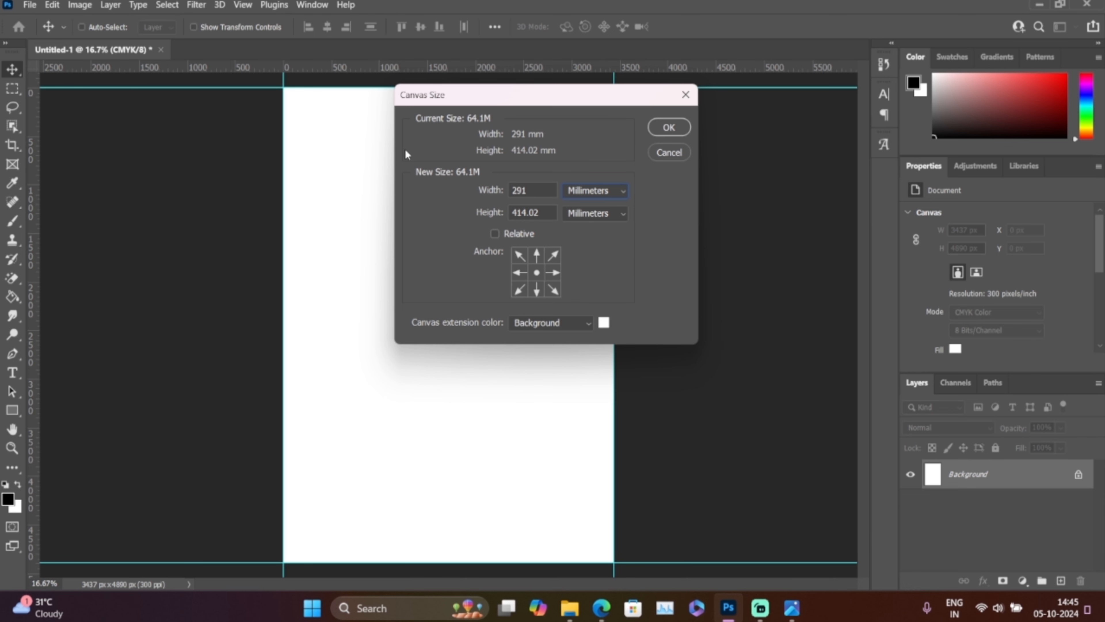
click(546, 212)
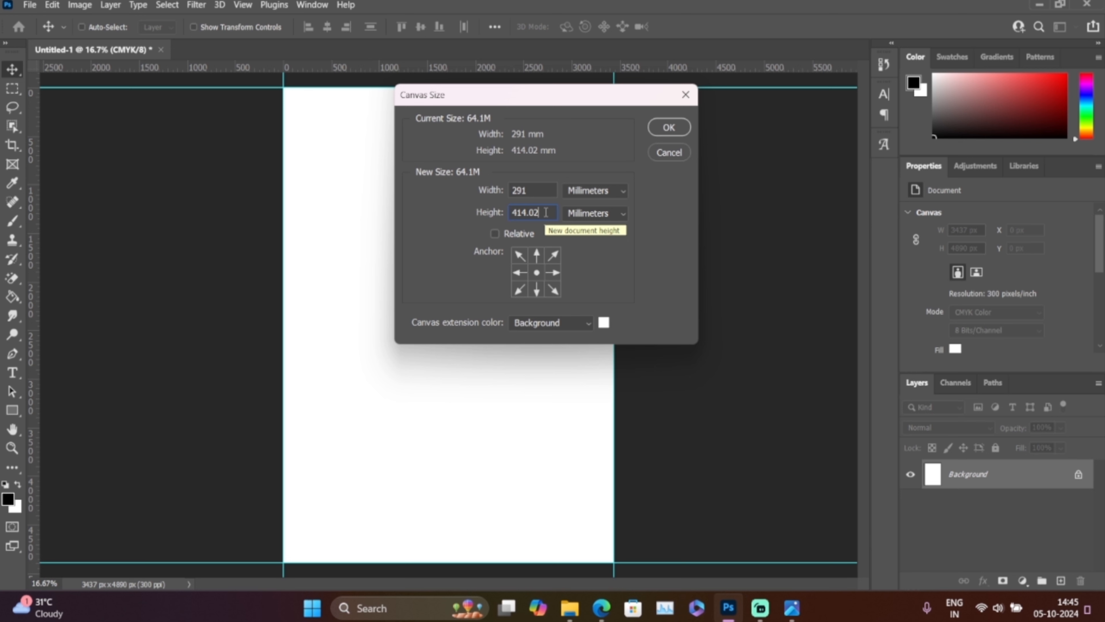
key(BackSpace)
key(BackSpace)
key(BackSpace)
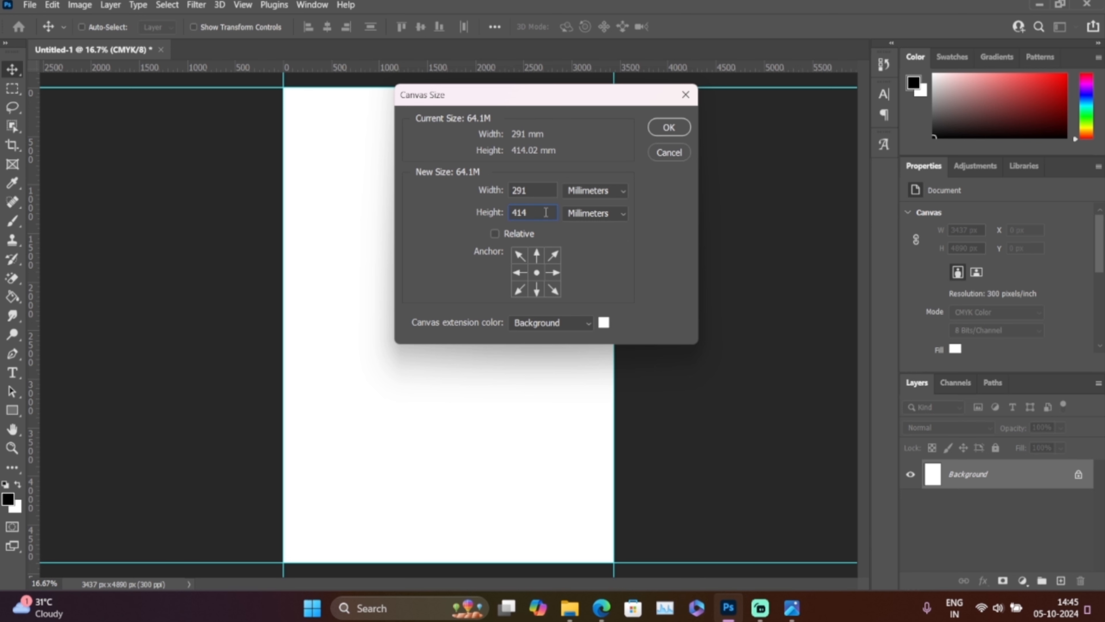
text(+6)
click(547, 188)
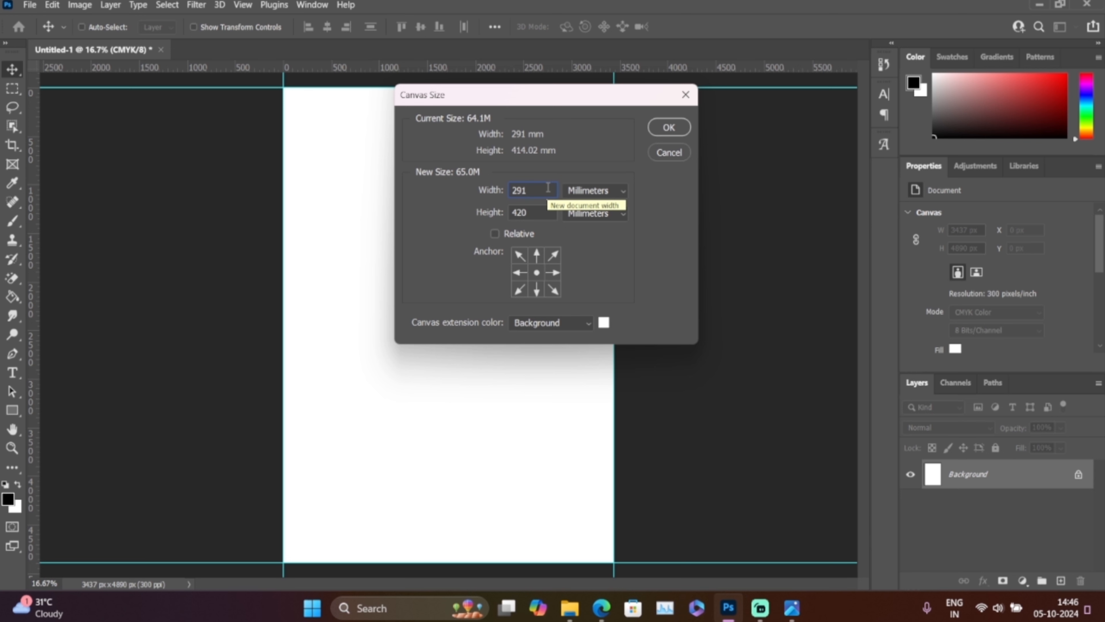
text(+6)
key(Tab)
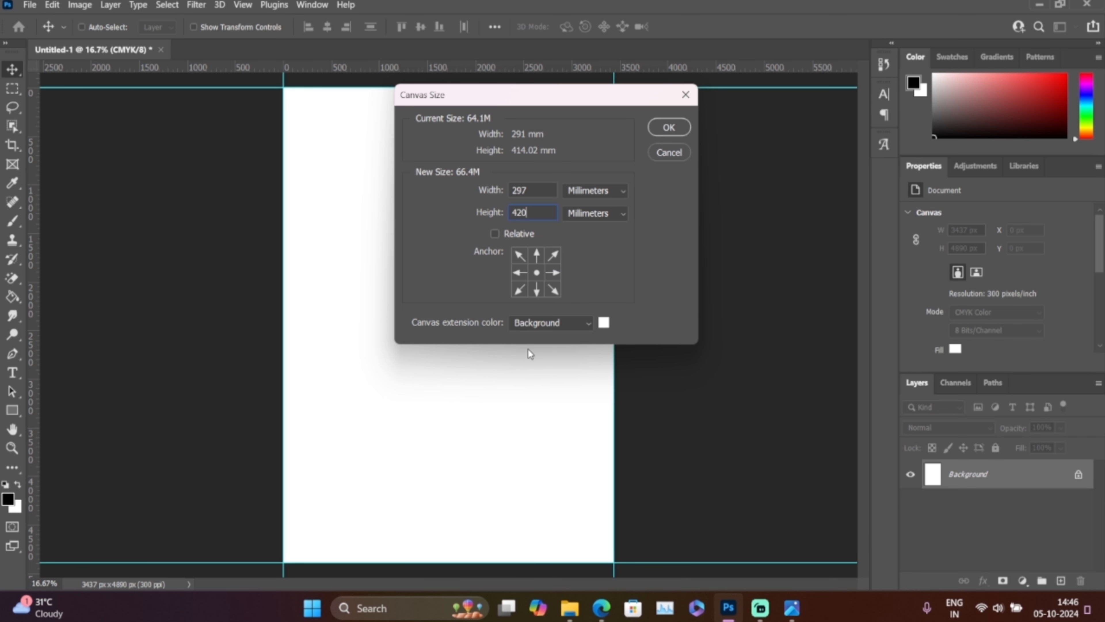
- Set the canvas extension color to White and apply the canvas resize
click(554, 323)
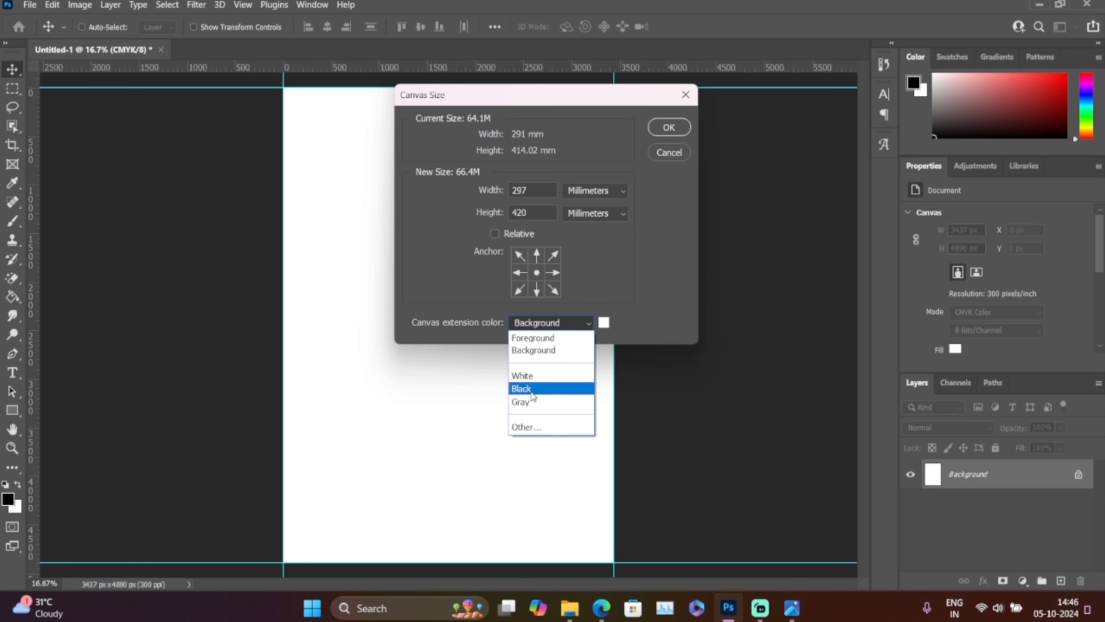
click(535, 377)
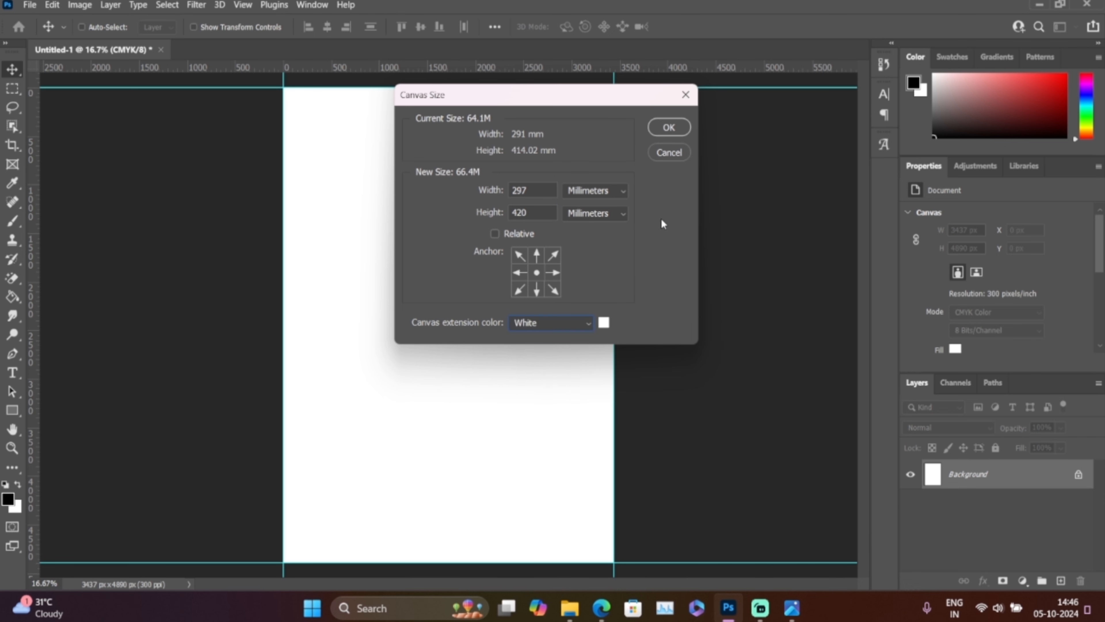
click(667, 129)
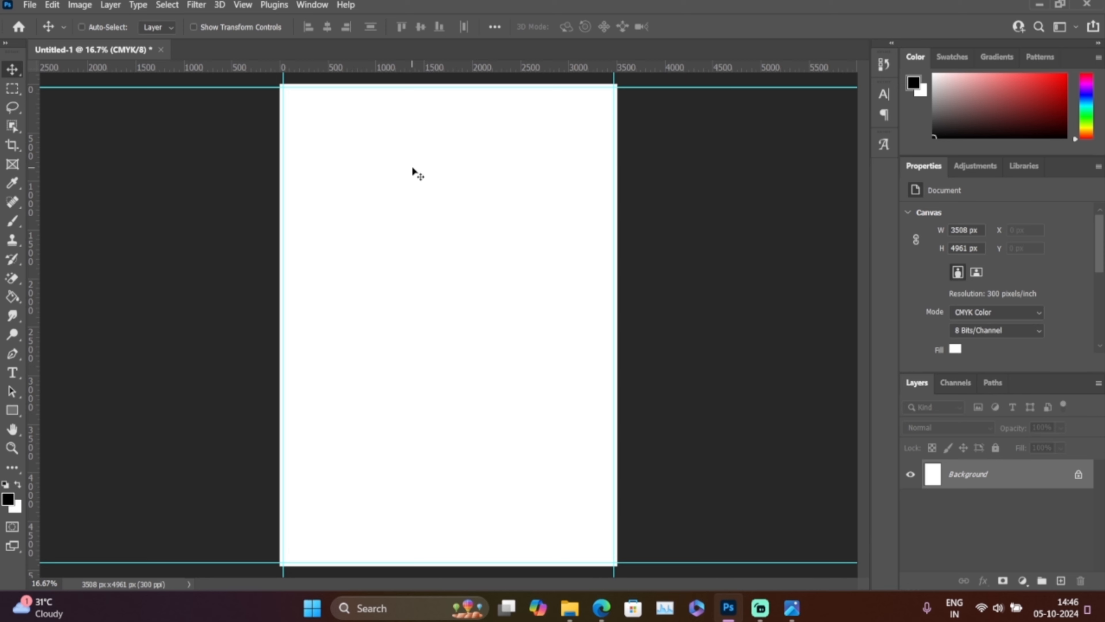
- Lock the guides so they cannot be moved
click(242, 5)
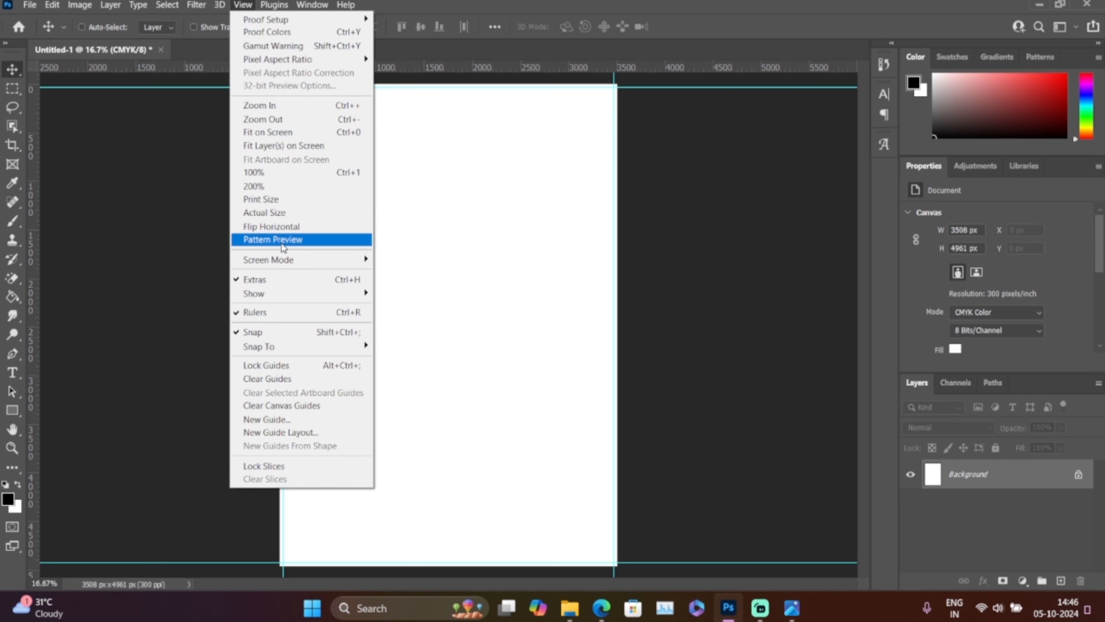
mouse_move(302, 296)
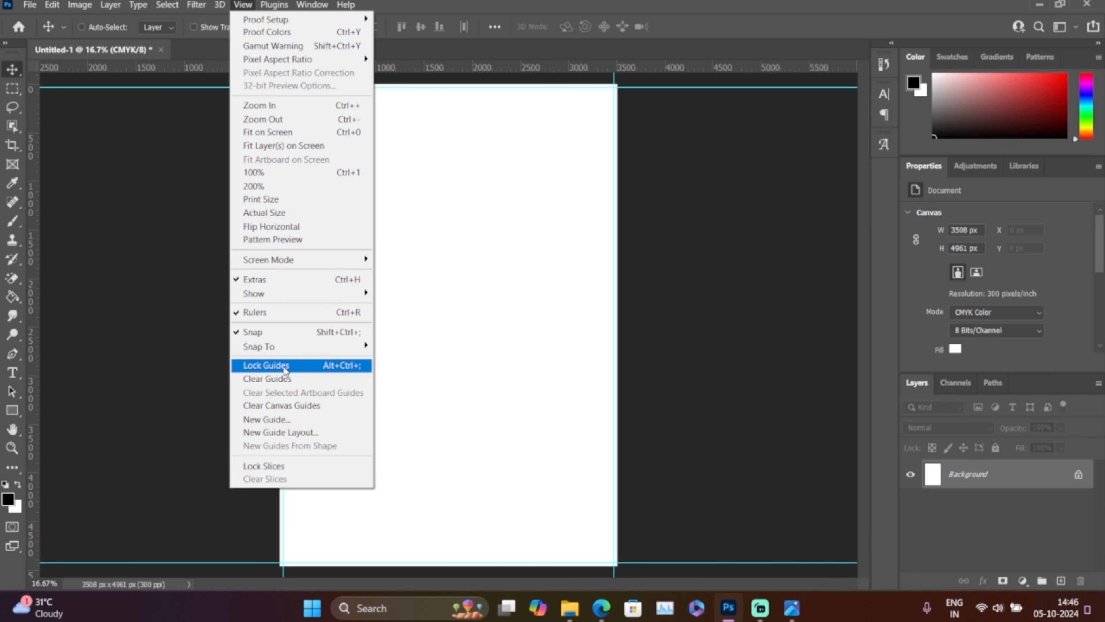
click(311, 370)
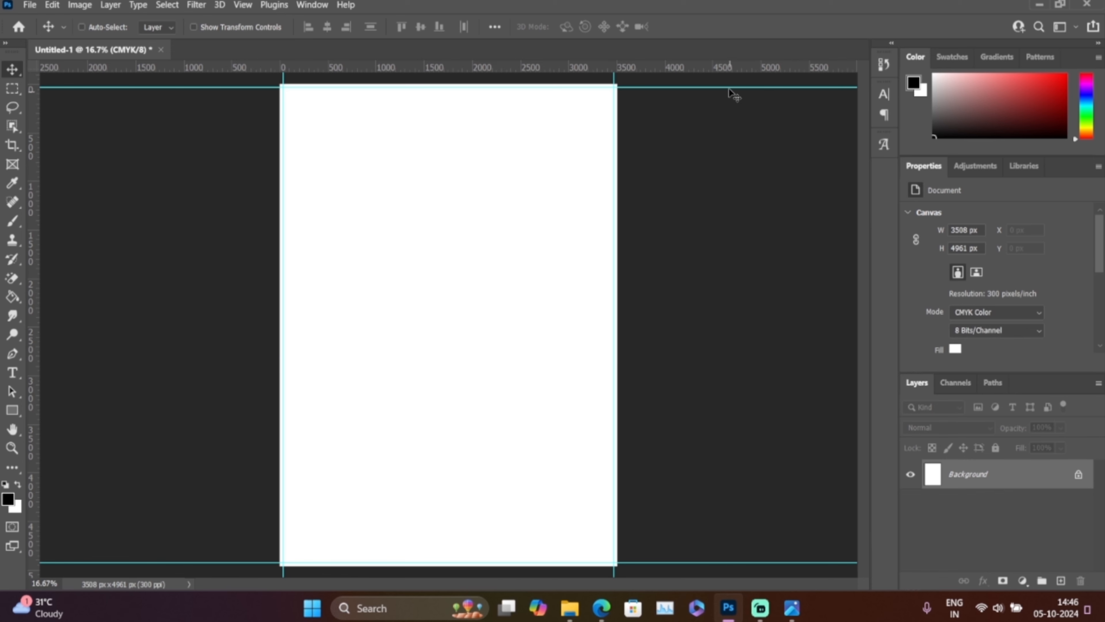
- View the reference poster Joker-Movie-poster.jpg in the photo viewer and return to Photoshop
click(792, 607)
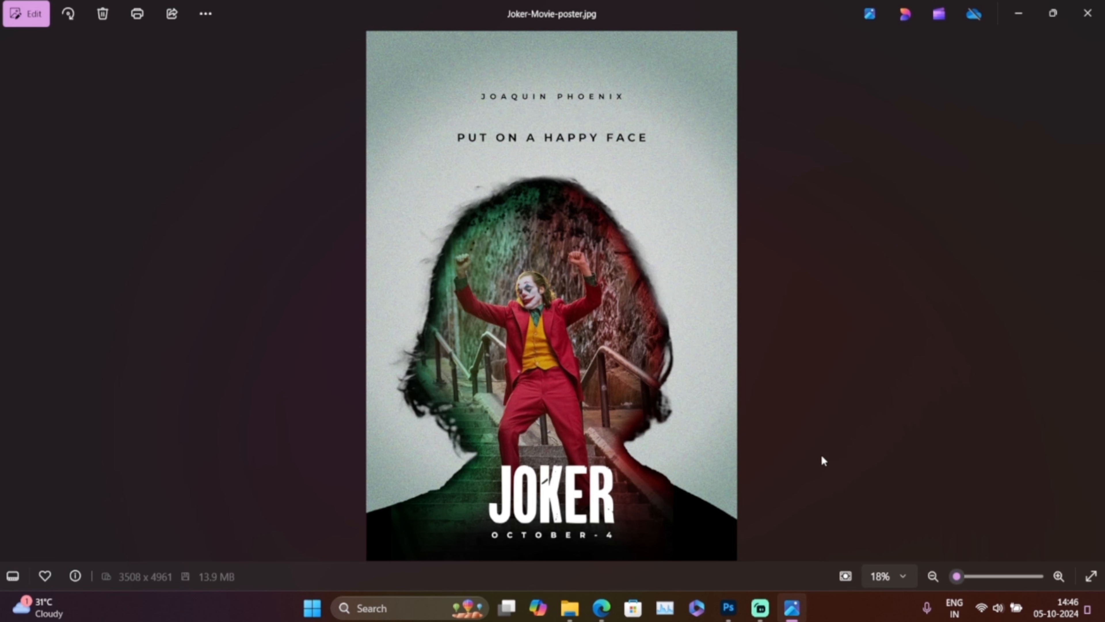
click(728, 608)
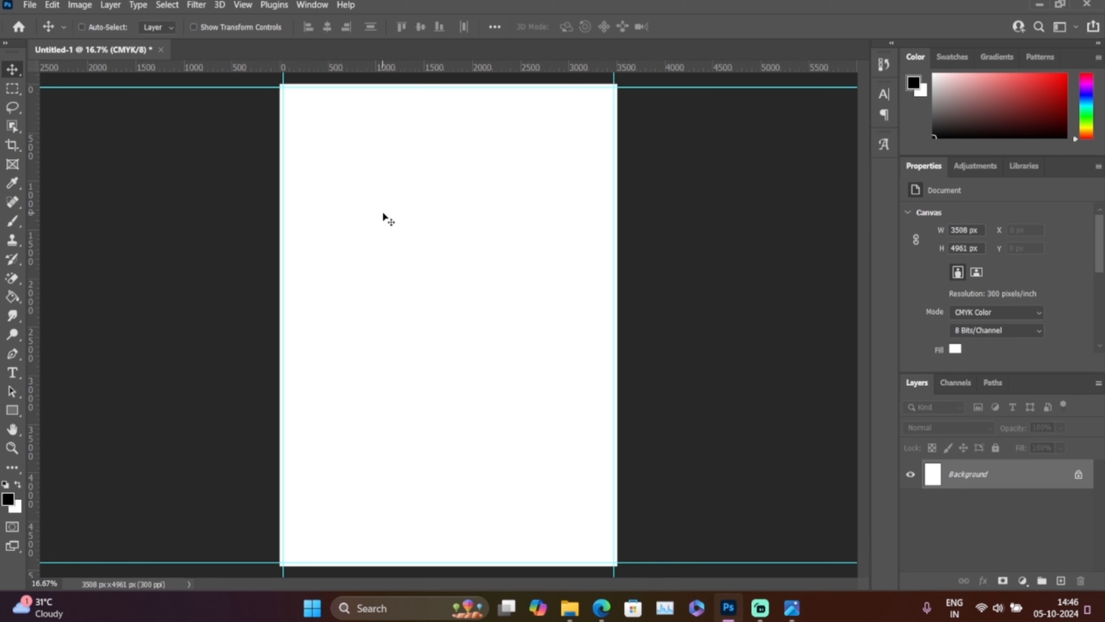
- Open the Joker1 image from the Images folder and unlock its background layer
key(ctrl)
key(ctrl+o)
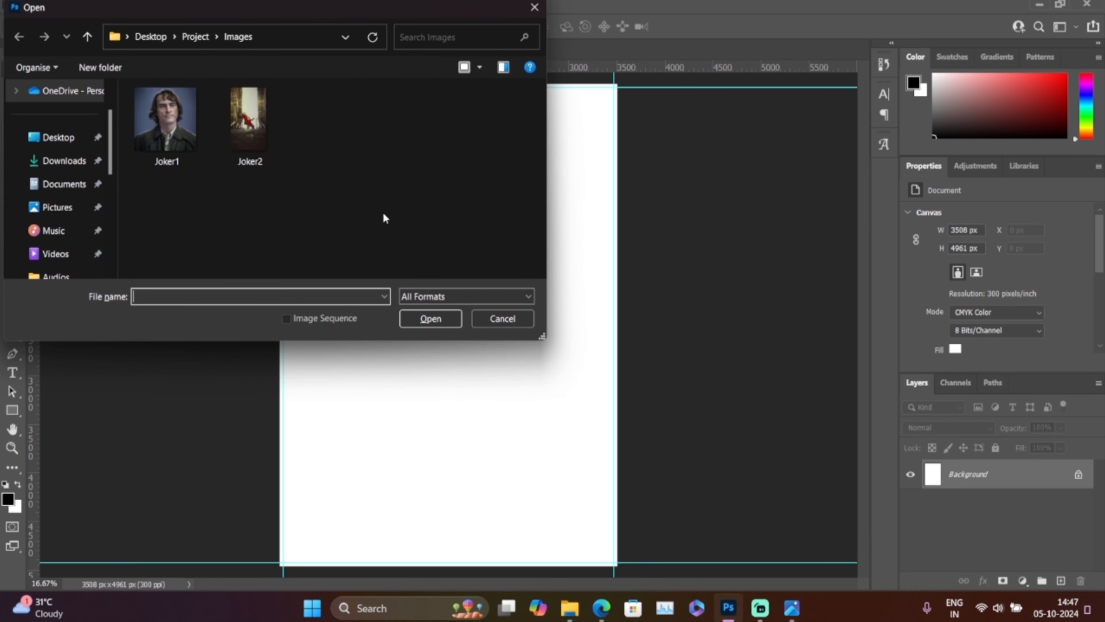
drag(354, 16, 586, 140)
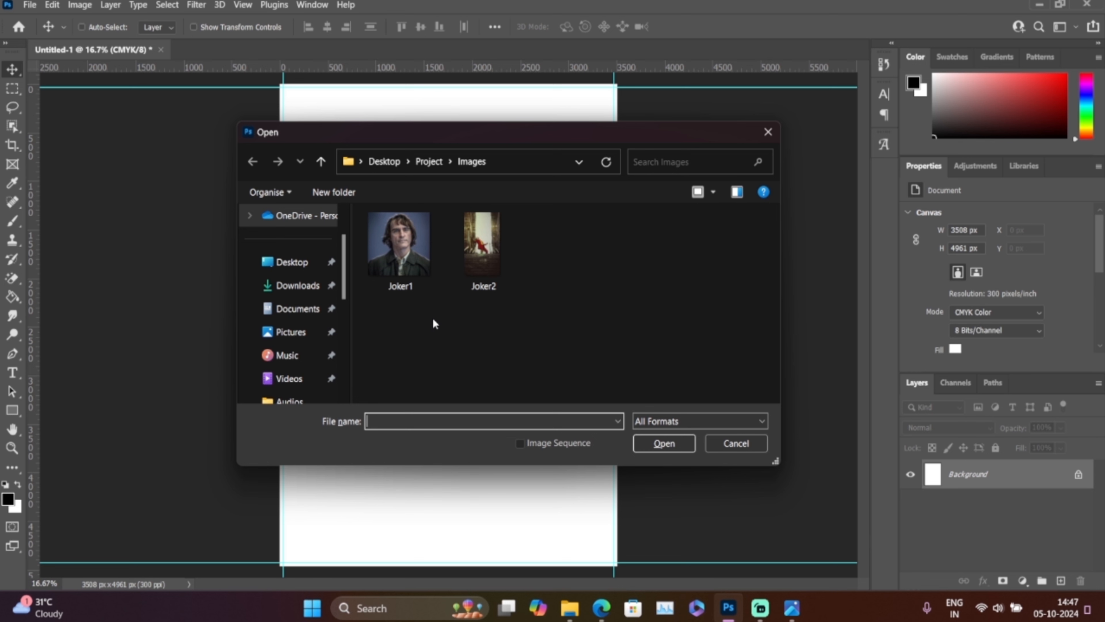
click(401, 247)
click(669, 448)
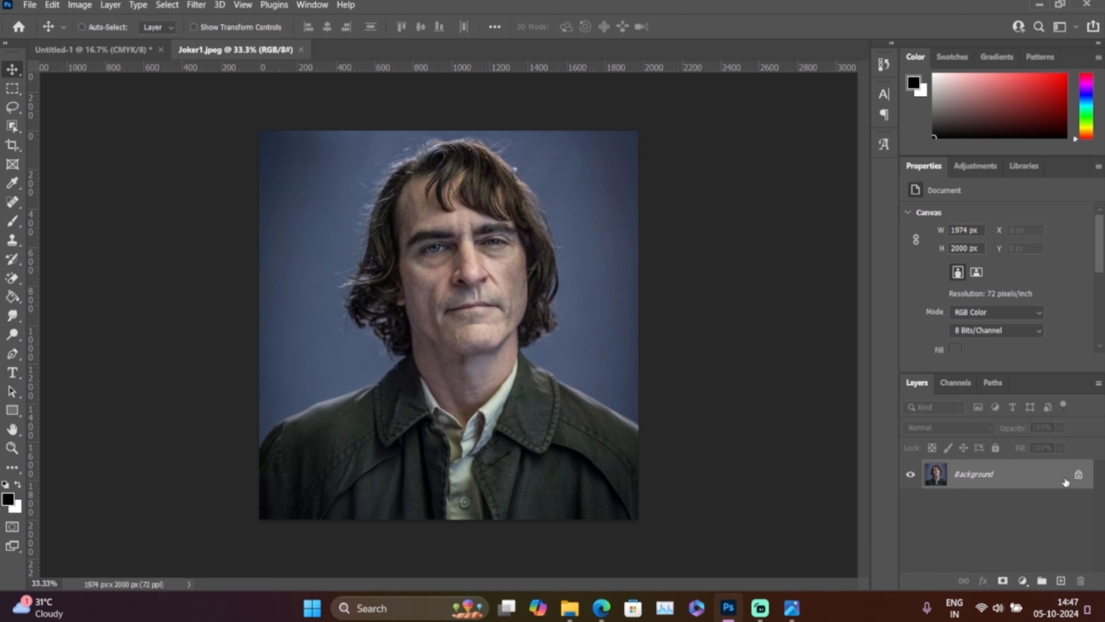
click(1079, 475)
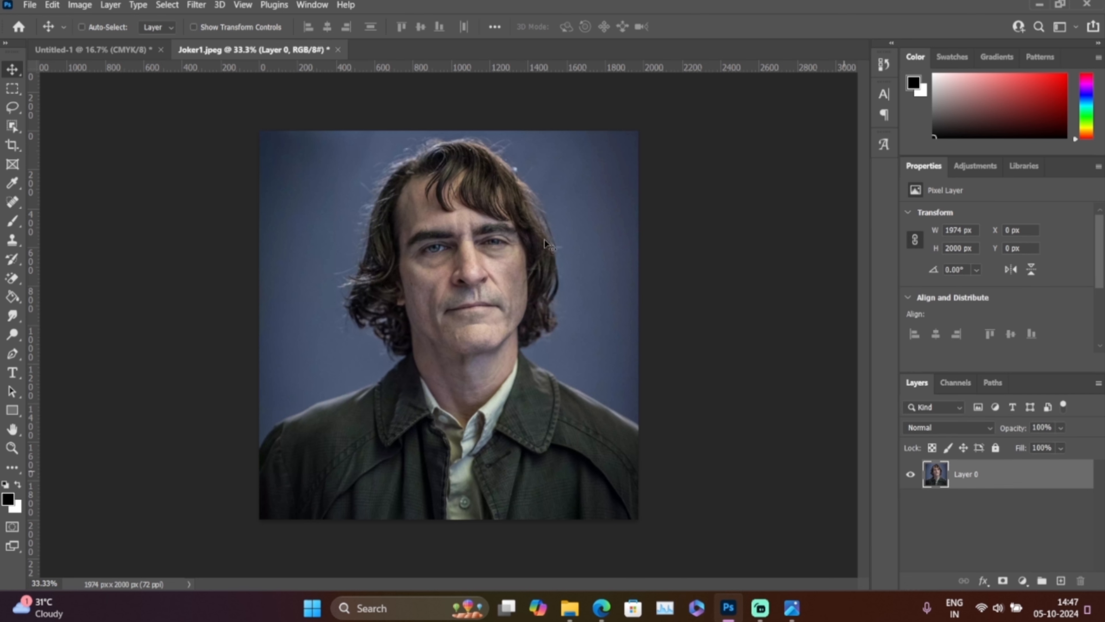
click(312, 5)
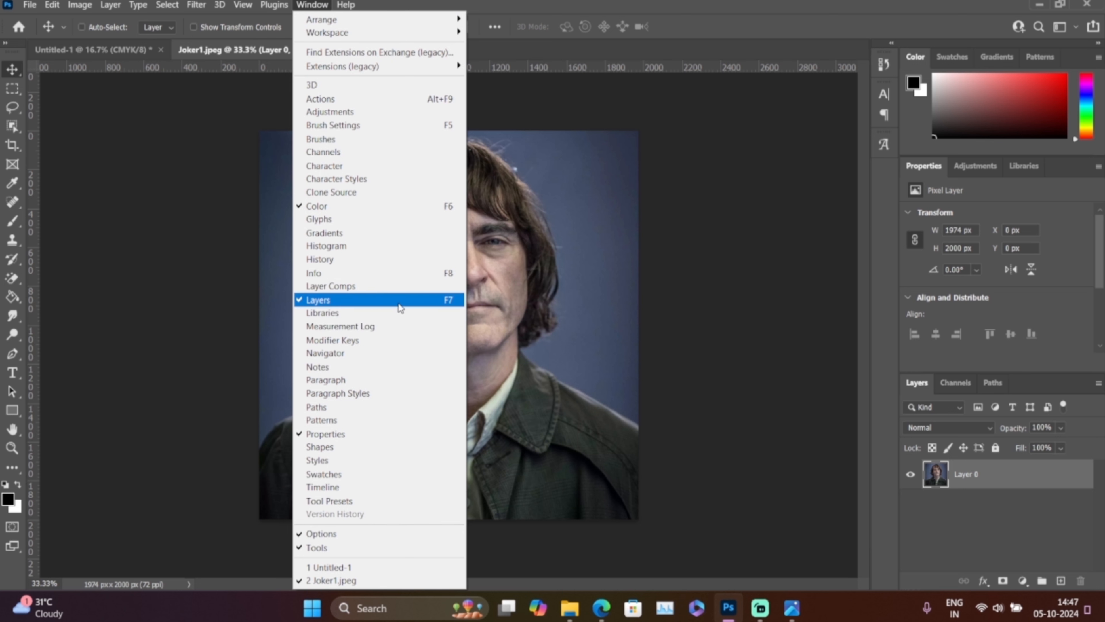
click(653, 336)
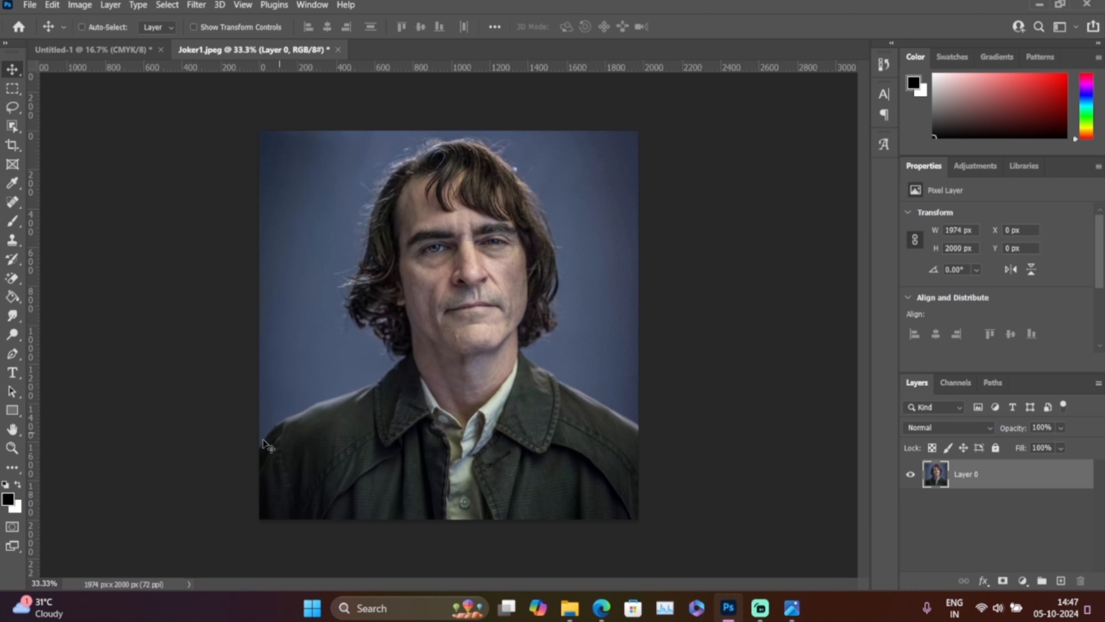
- Open the Joker1 portrait in Select and Mask, select the subject, and refine the hair edges
click(167, 5)
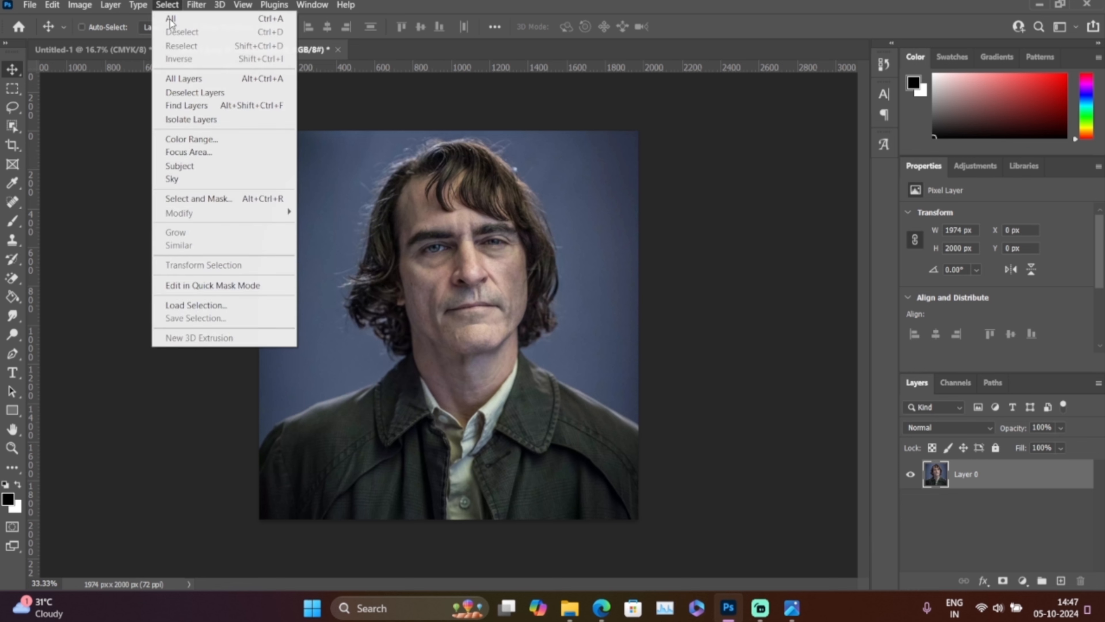
click(247, 201)
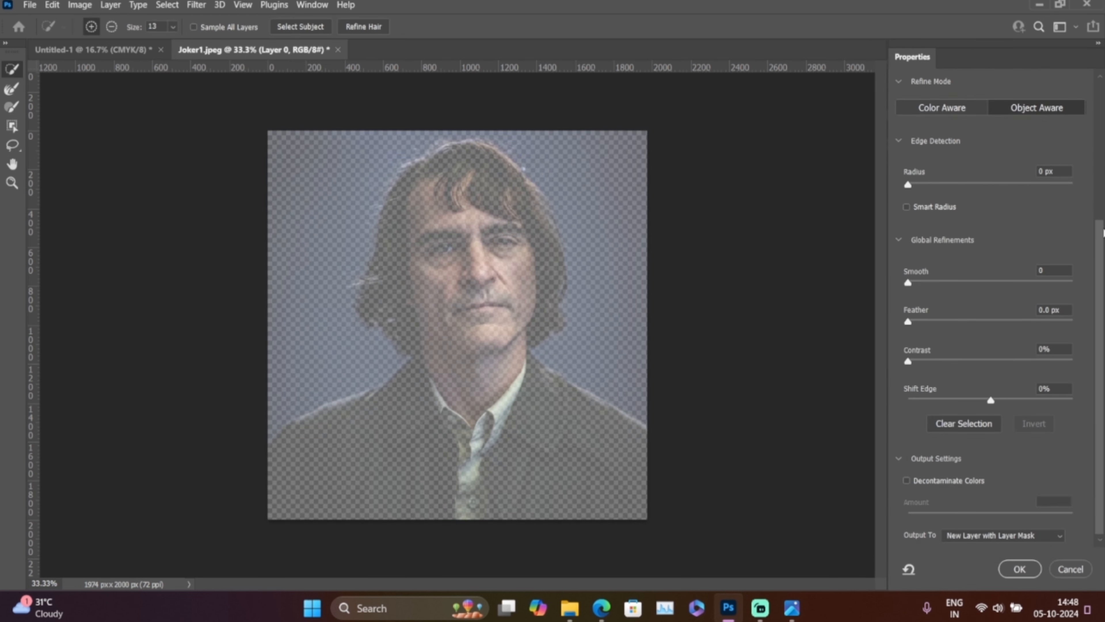
scroll(1044, 143, up, 5)
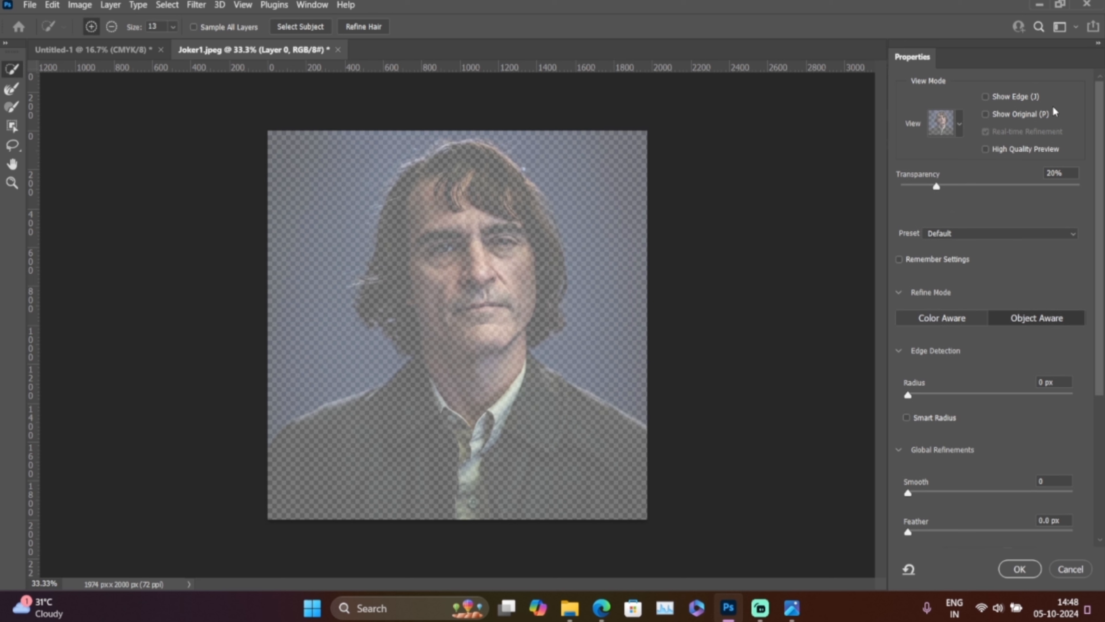
click(957, 131)
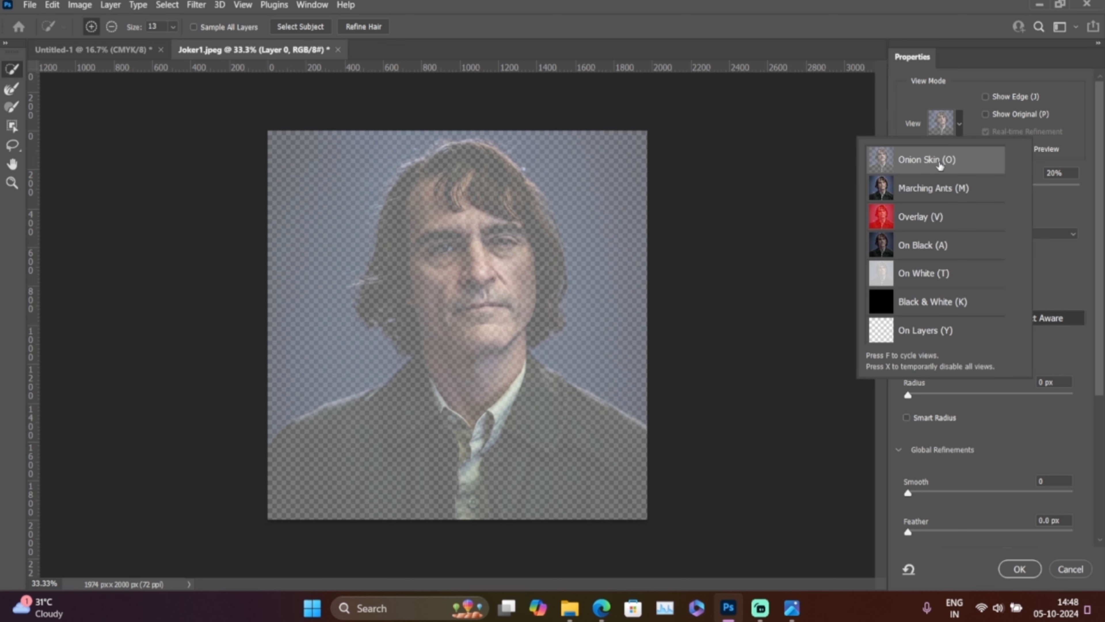
click(1051, 120)
click(304, 28)
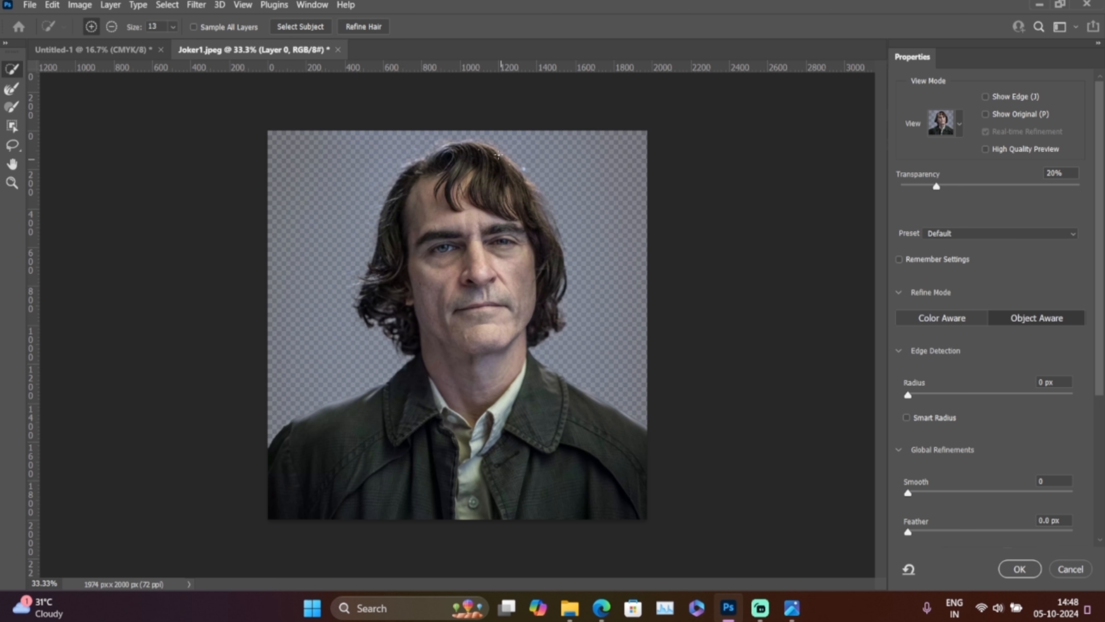
click(355, 26)
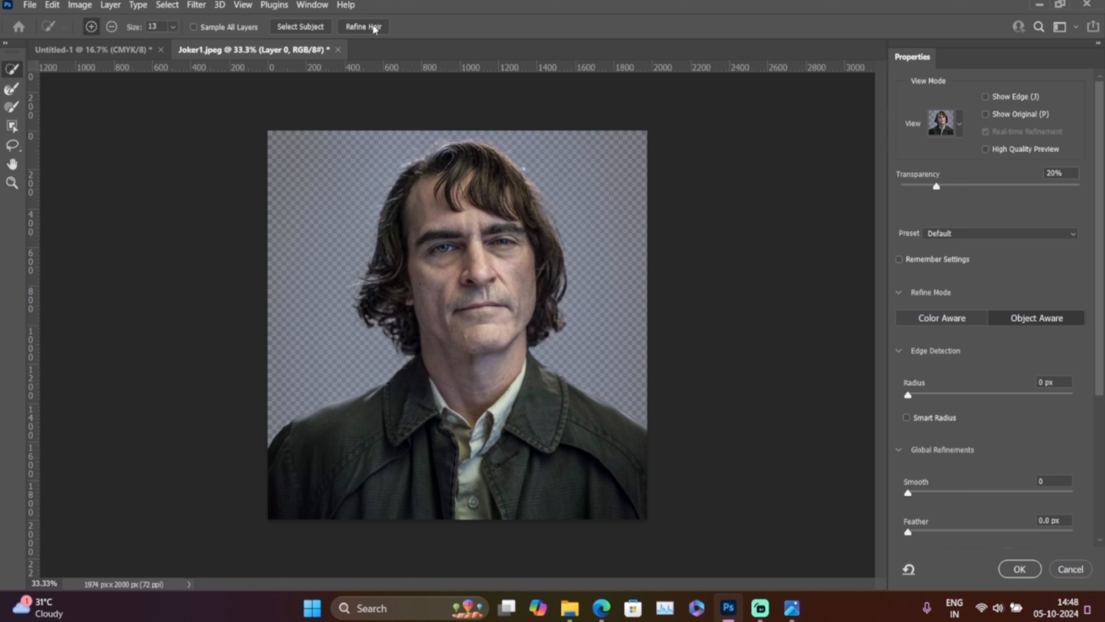
- Enable Decontaminate Colors at 100% and output the selection as a New Layer with Layer Mask
scroll(1102, 212, down, 5)
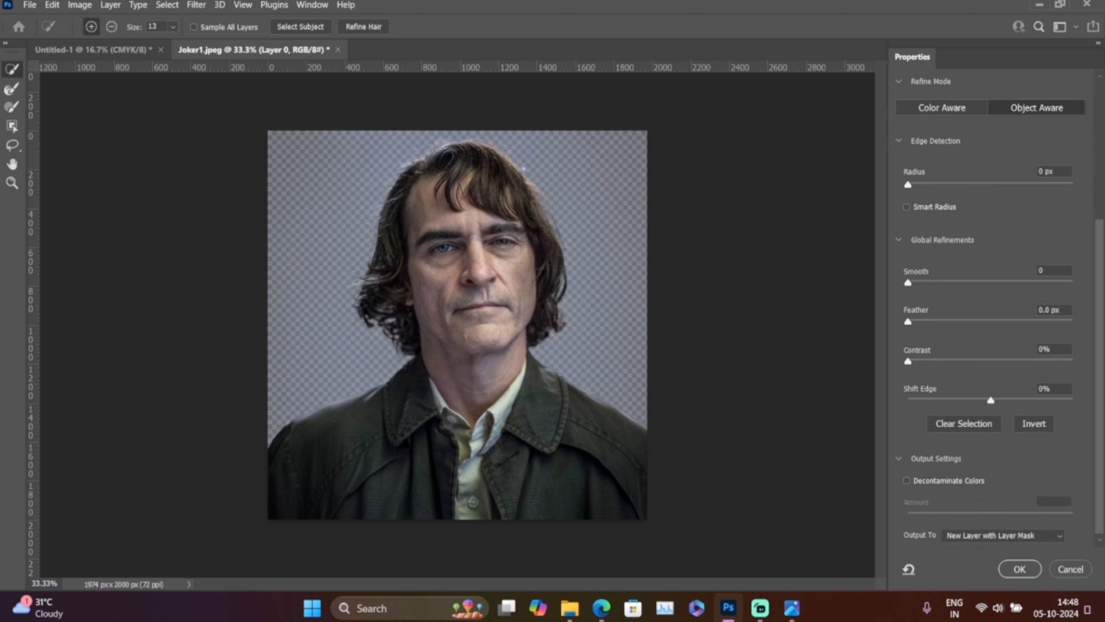
click(906, 481)
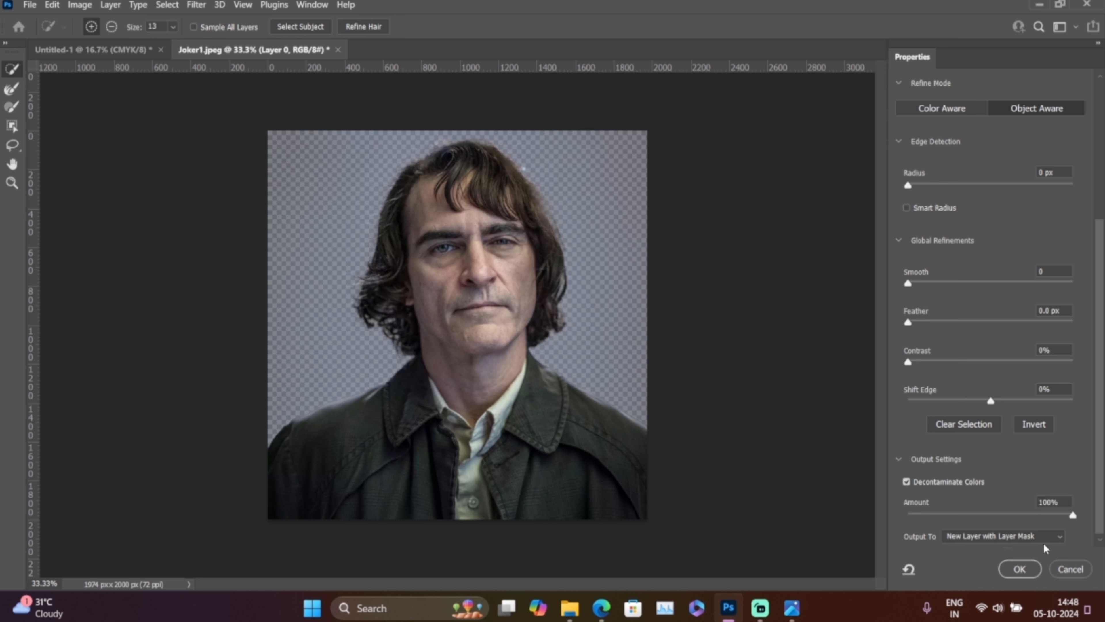
click(1026, 569)
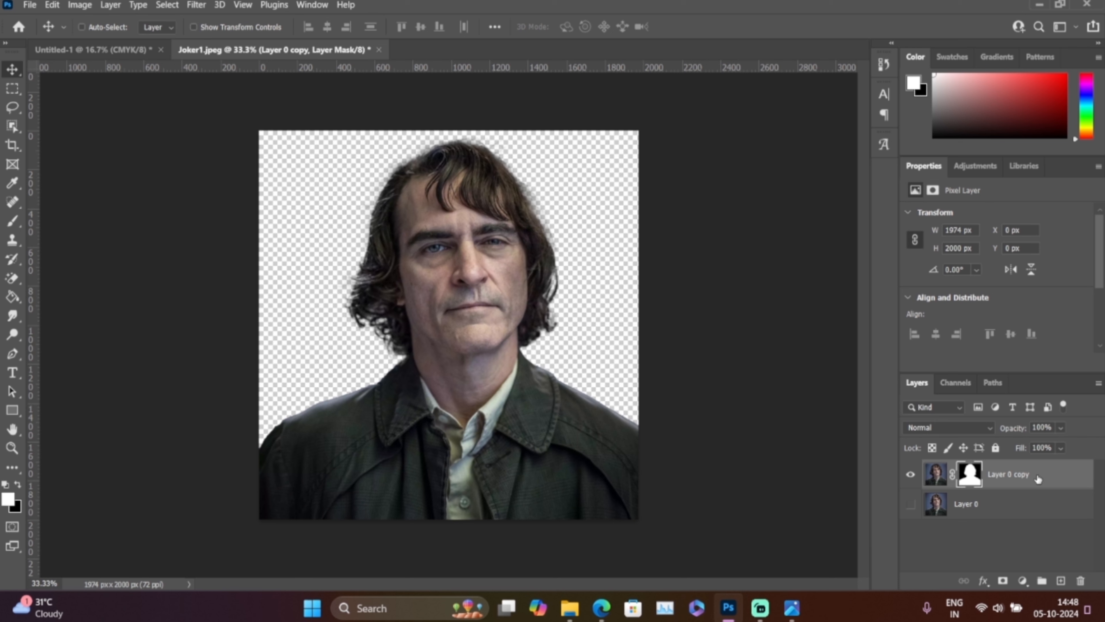
- Copy the masked portrait layer from Joker1 into the Untitled-1 poster document
click(935, 474)
drag(517, 261, 427, 298)
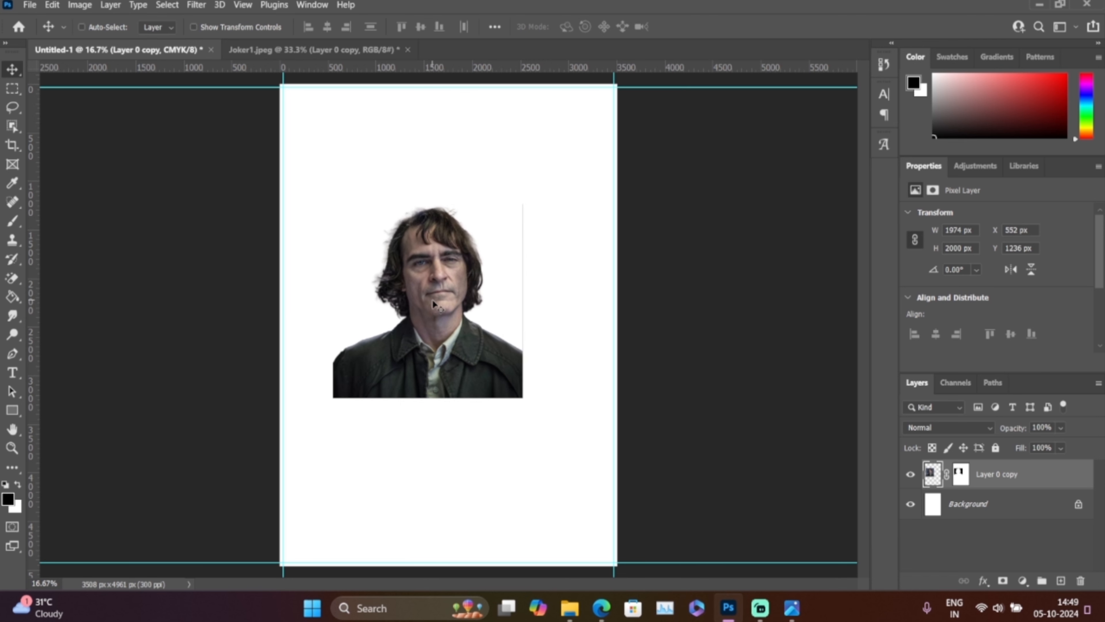
- Examine the portrait cutout's hair and outer edges at close range for leftover background
key(ctrl+plus)
key(ctrl+plus)
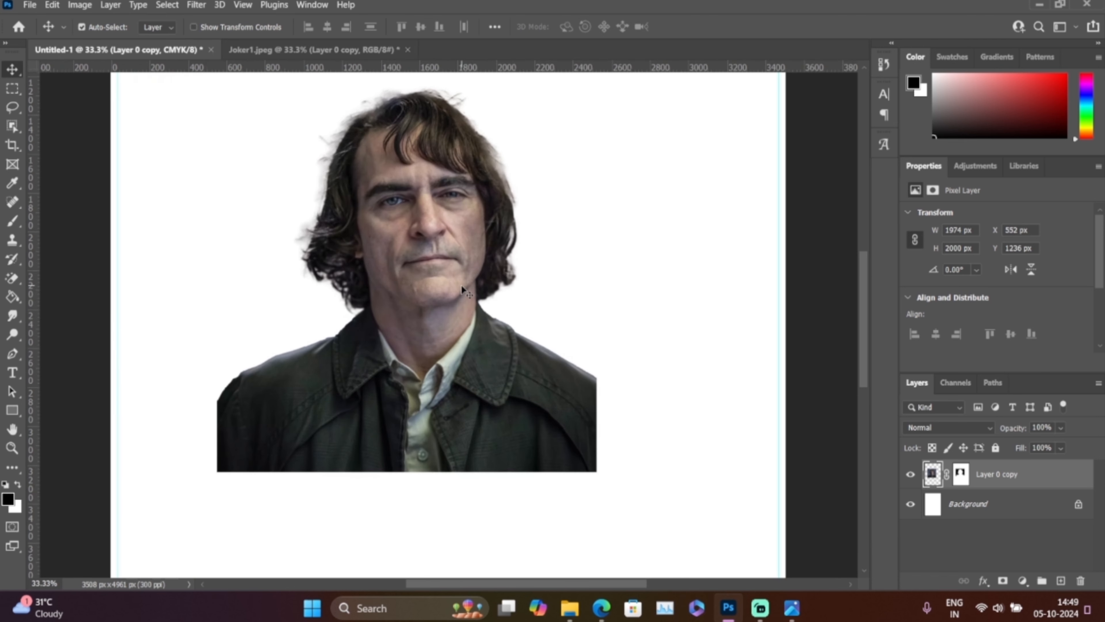
key(ctrl+plus)
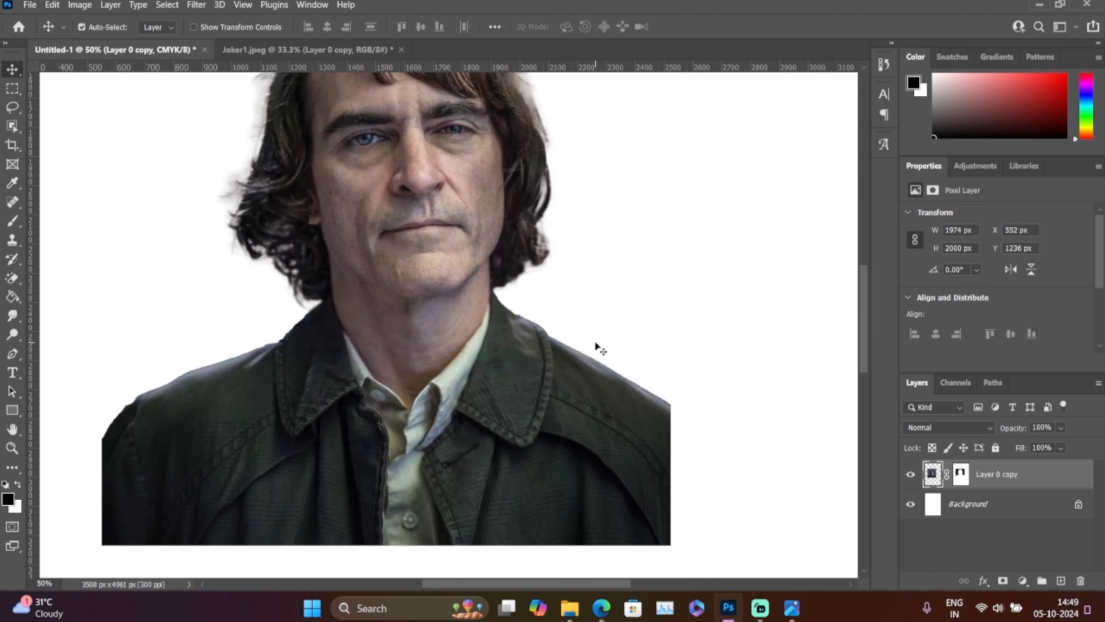
key(ctrl+plus)
drag(603, 344, 458, 494)
scroll(488, 447, up, 4)
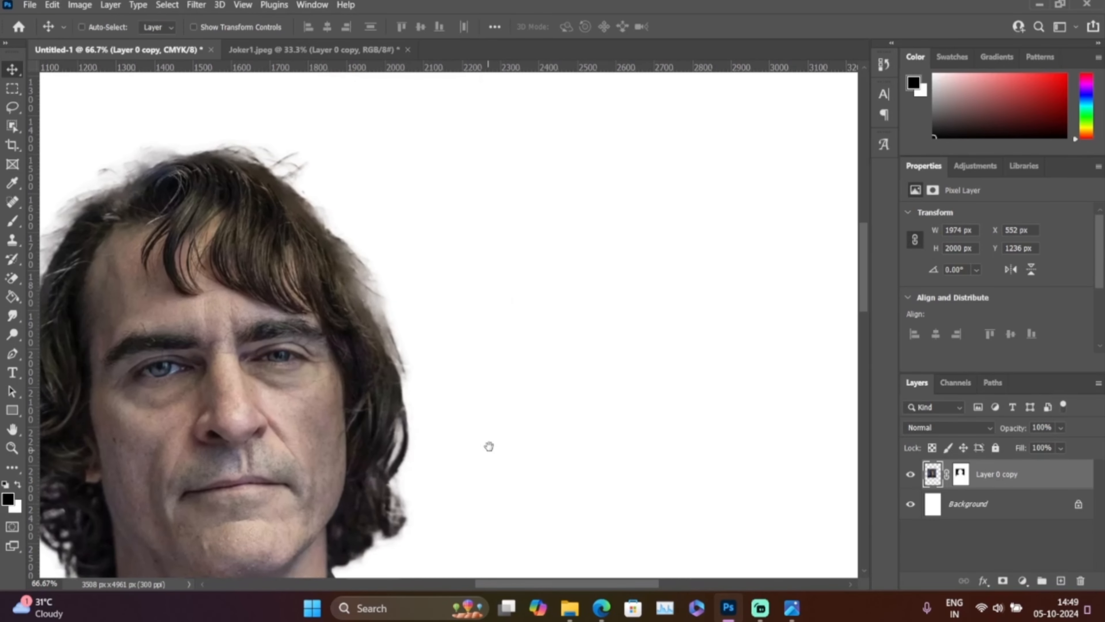
key(ctrl+minus)
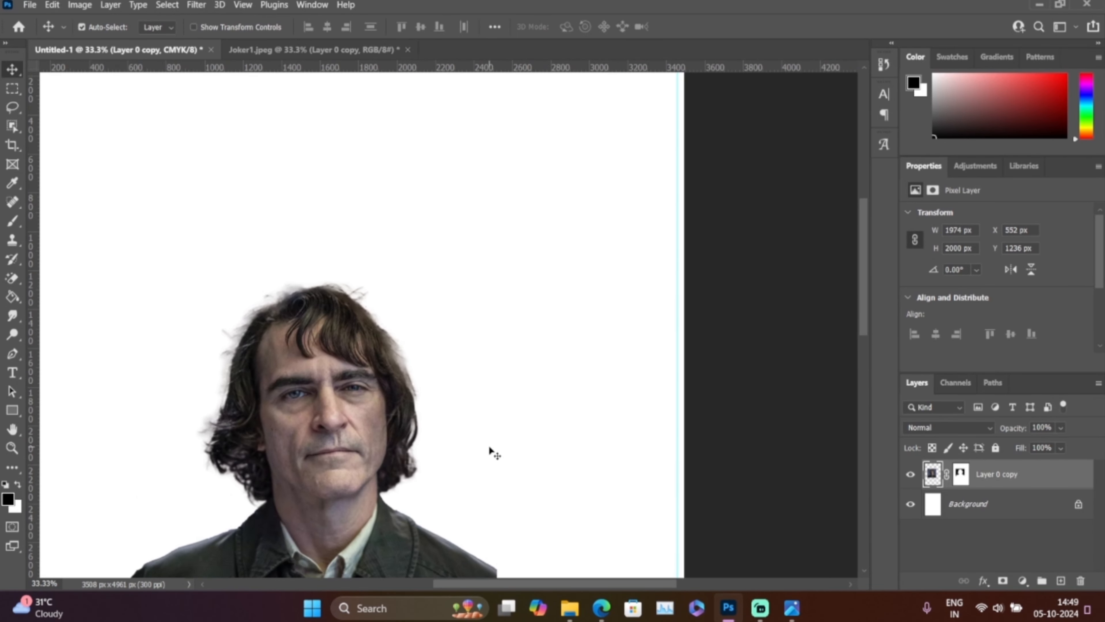
key(ctrl+minus)
key(ctrl+minus)
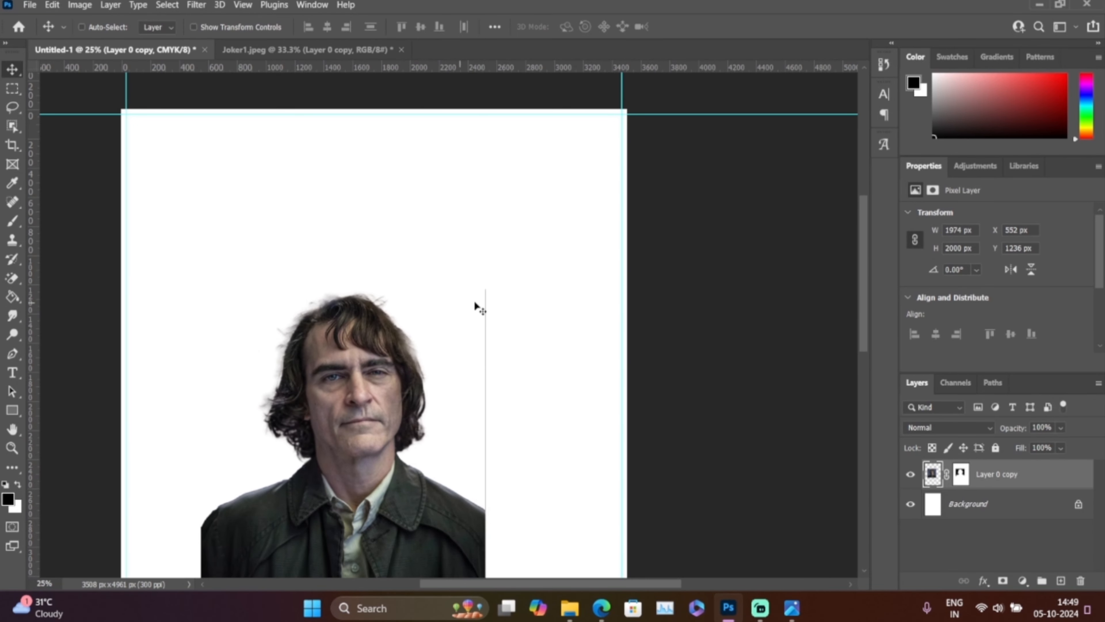
key(ctrl)
key(ctrl+plus)
key(ctrl+plus)
key(ctrl+plus)
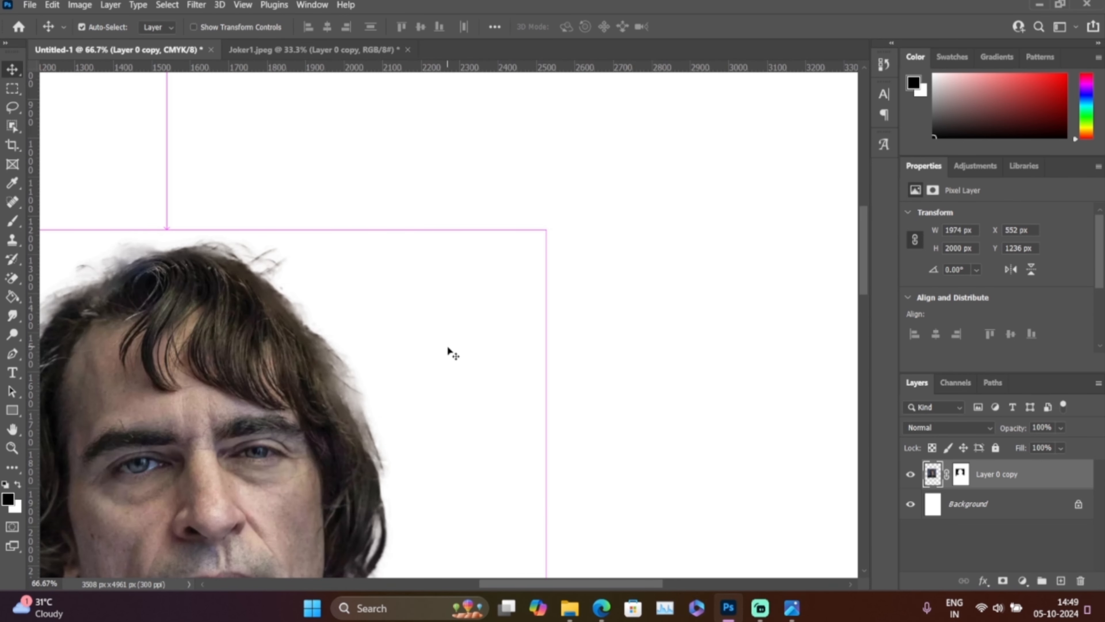
key(ctrl+minus)
key(ctrl+minus)
key(ctrl+minus)
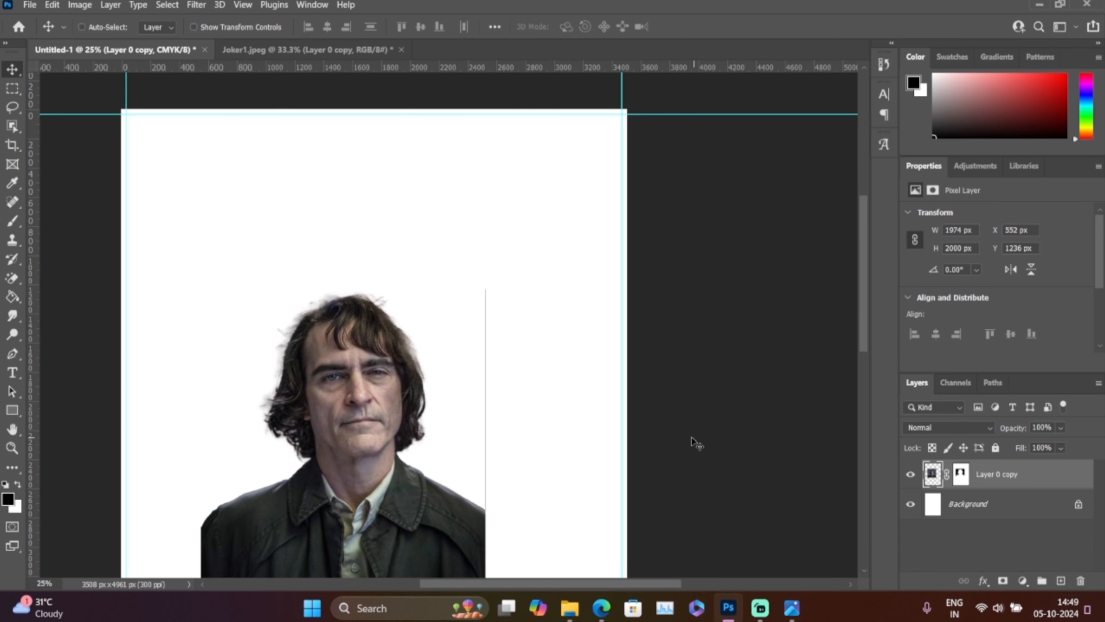
- Target the portrait's layer mask and set up a black Soft Round brush at 183 px with 0% hardness
click(960, 478)
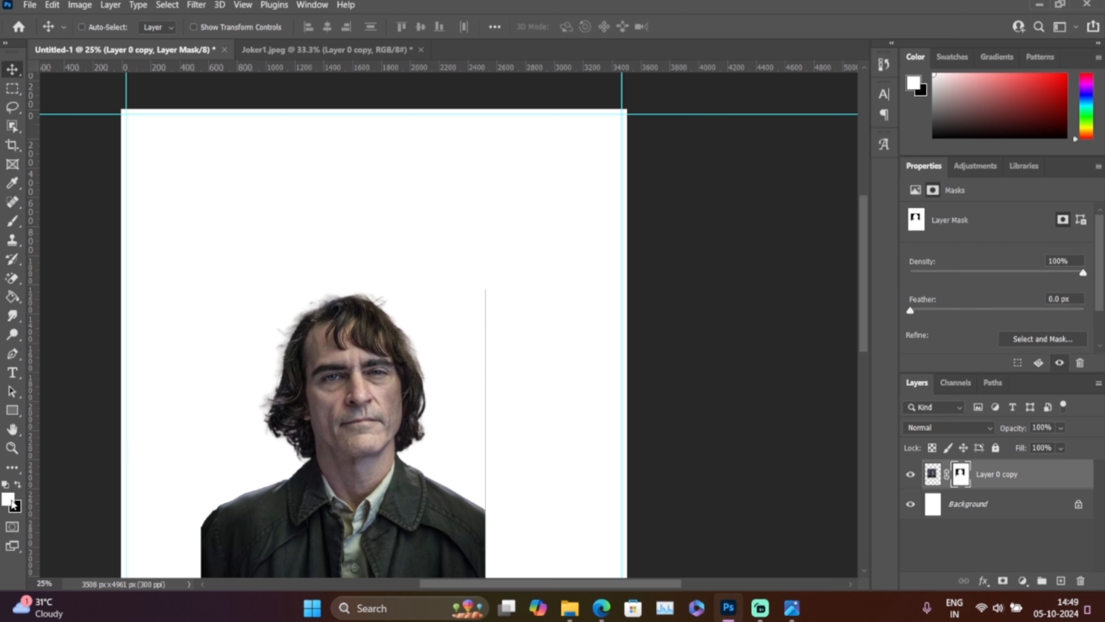
click(19, 485)
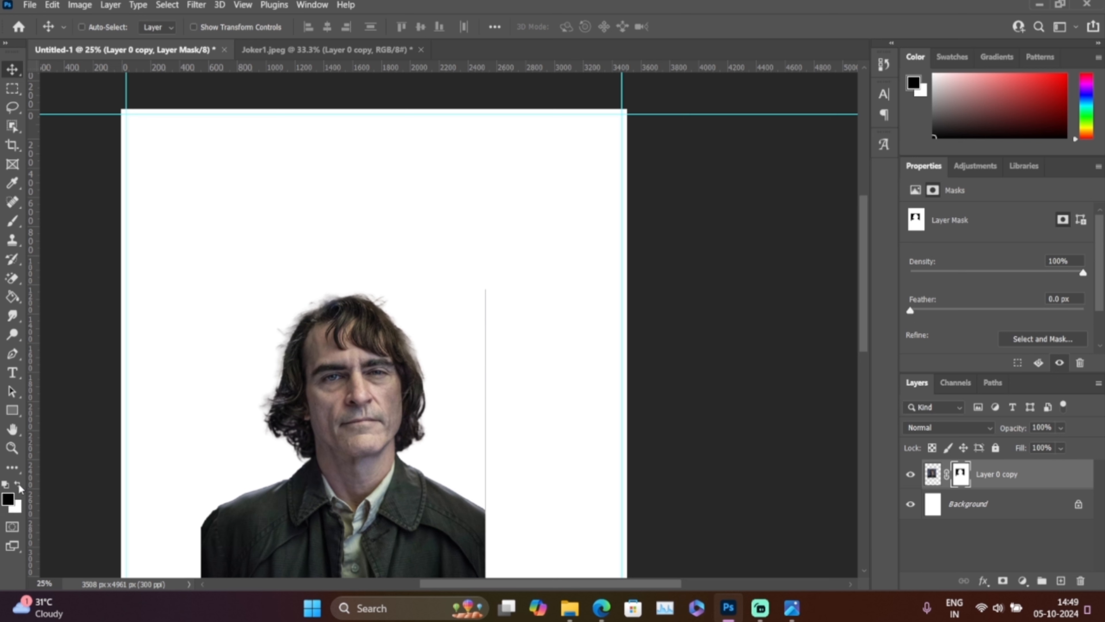
click(12, 223)
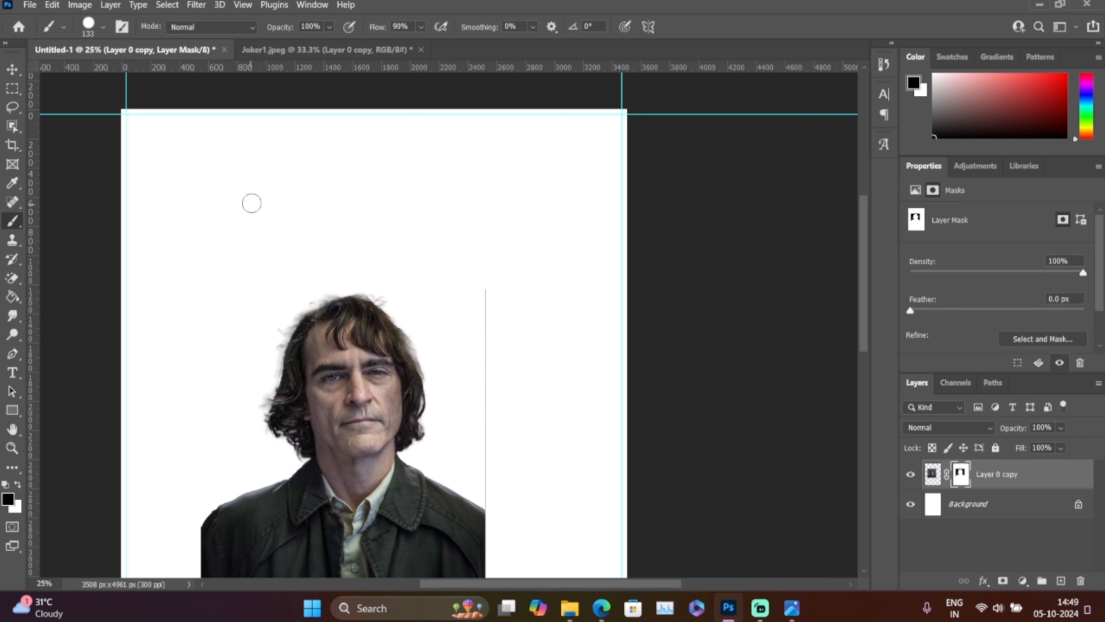
right_click(268, 197)
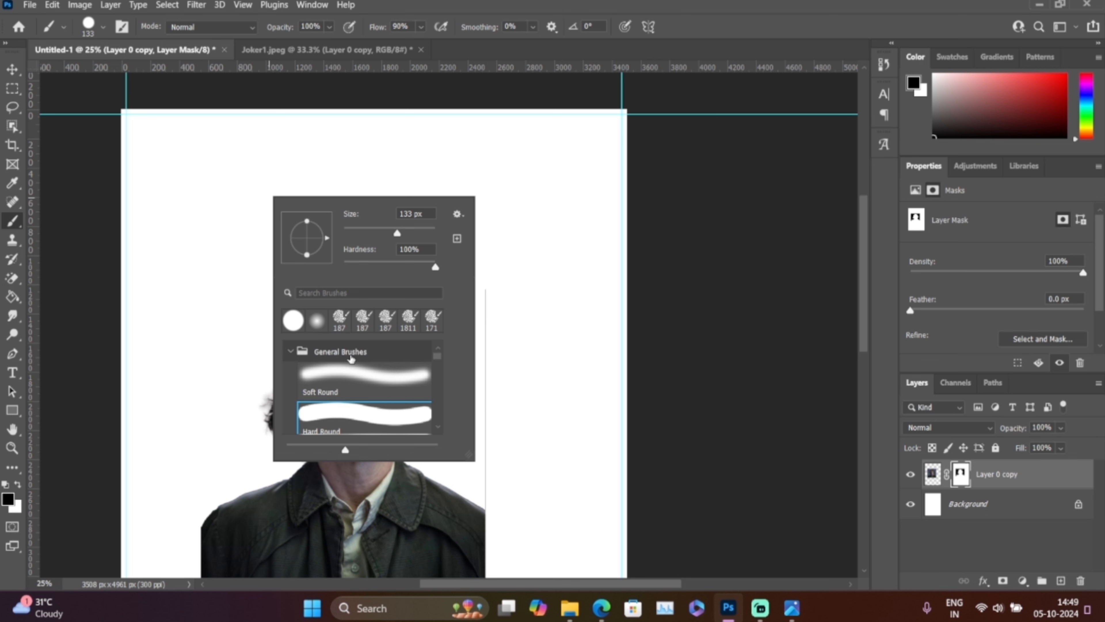
scroll(353, 374, down, 1)
scroll(358, 390, down, 2)
scroll(360, 387, up, 5)
click(332, 377)
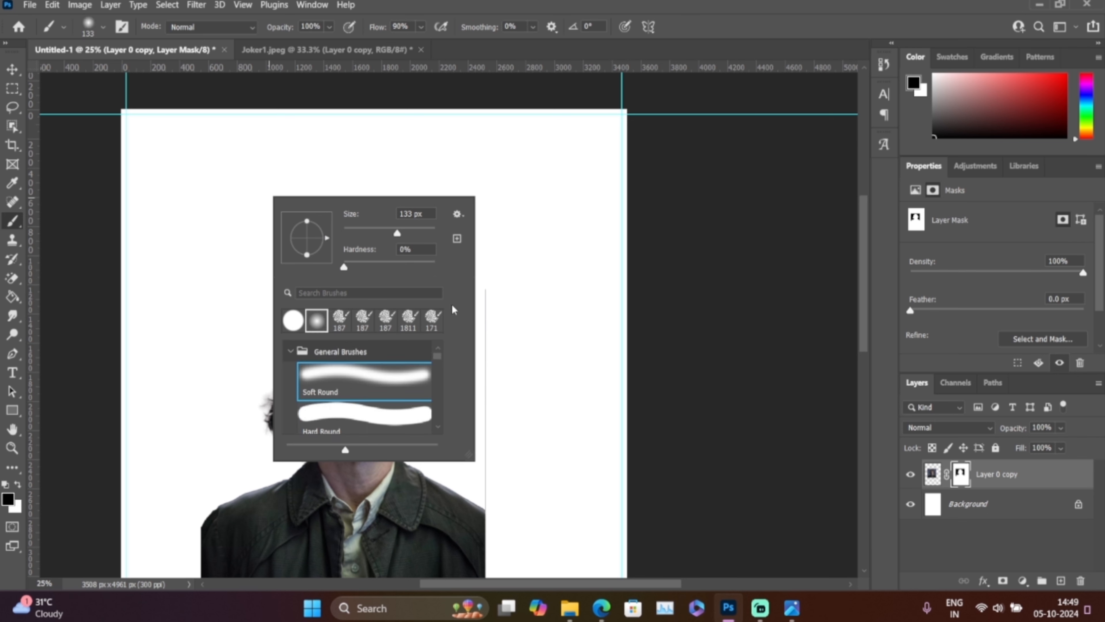
click(409, 233)
key(Return)
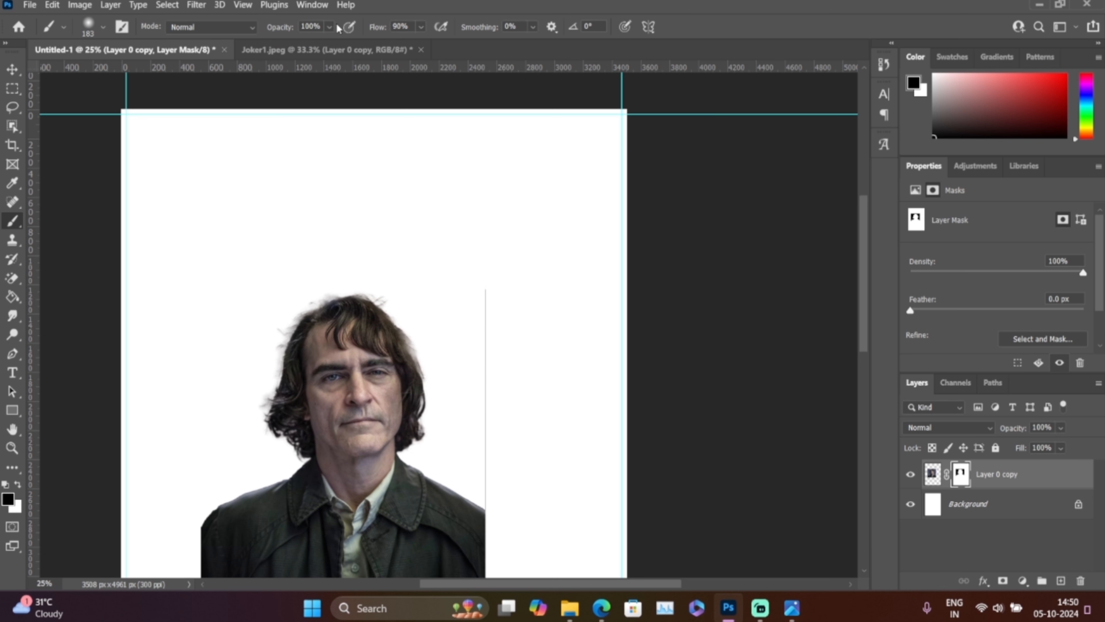
text(20)
key(Return)
click(329, 27)
drag(333, 43, 453, 55)
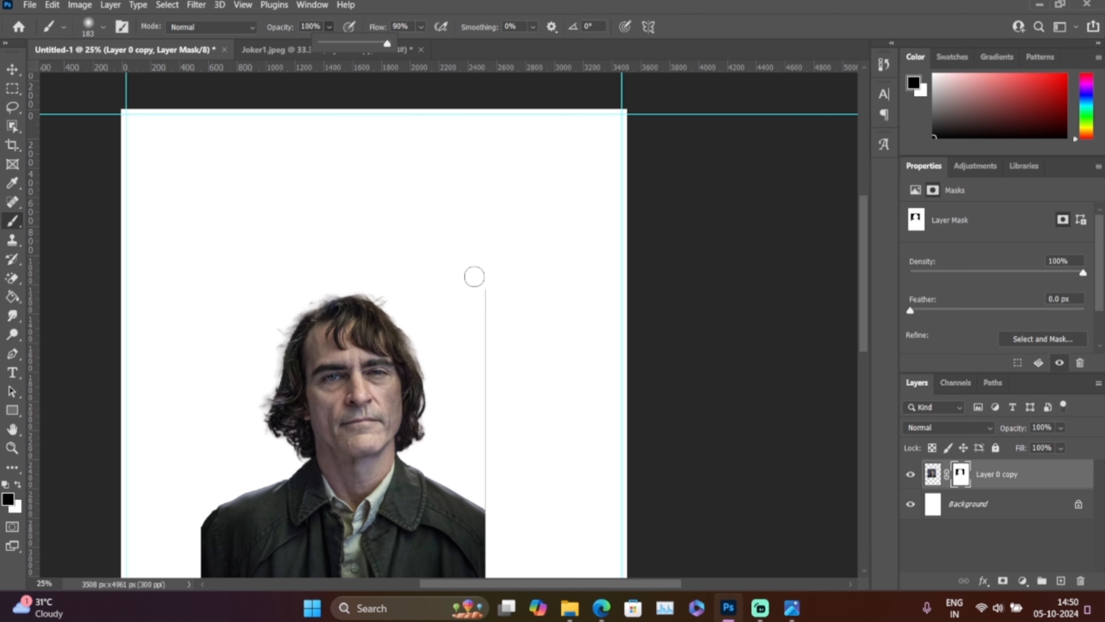
- Paint black on the layer mask to hide the stray vertical line beside the portrait, then switch to the Move tool
mouse_move(492, 368)
mouse_down()
mouse_move(493, 316)
mouse_move(488, 395)
mouse_move(416, 225)
mouse_up()
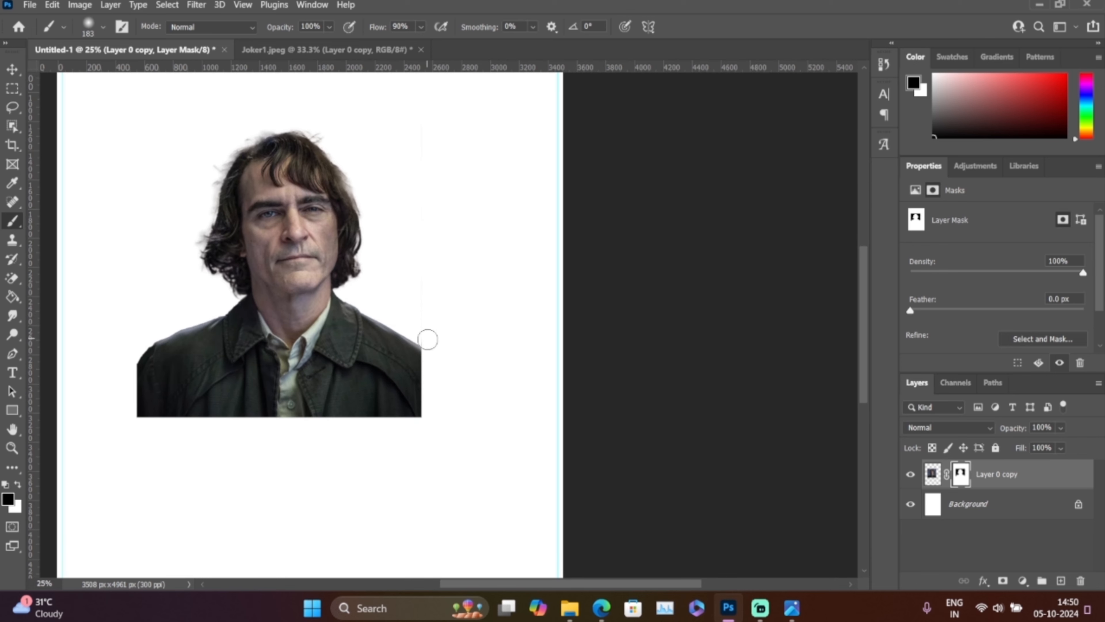
scroll(455, 296, up, 3)
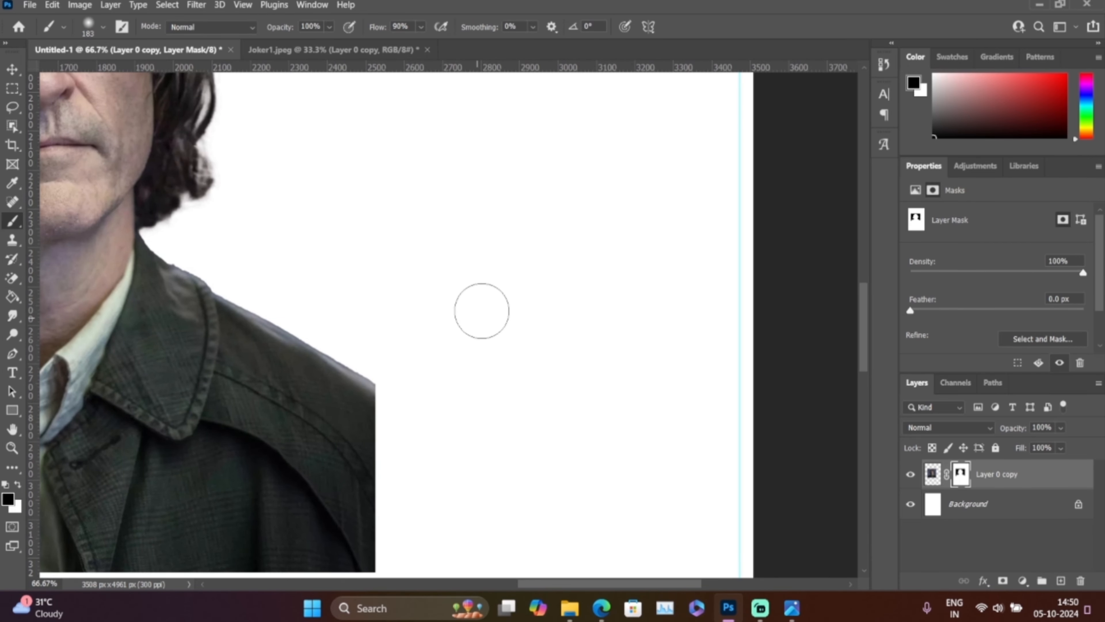
scroll(483, 291, down, 3)
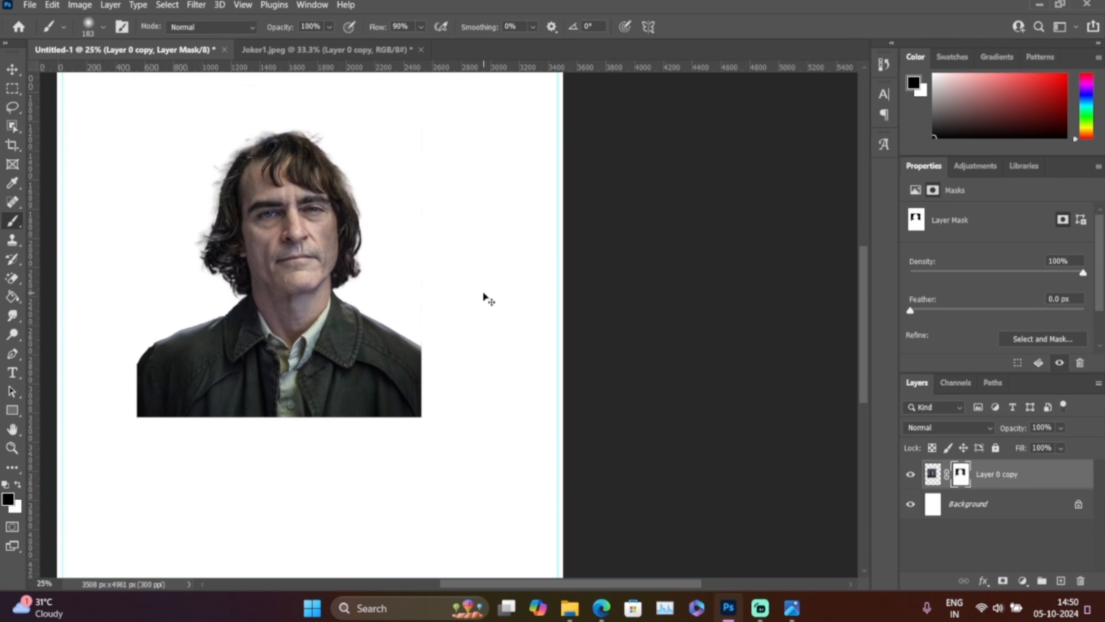
scroll(483, 290, down, 1)
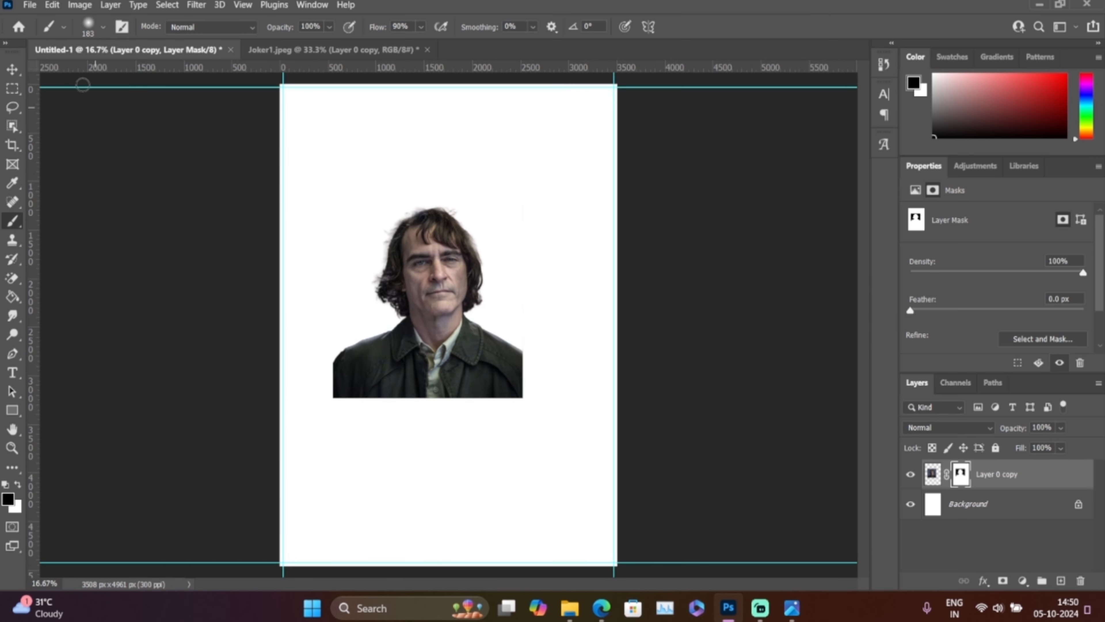
click(16, 68)
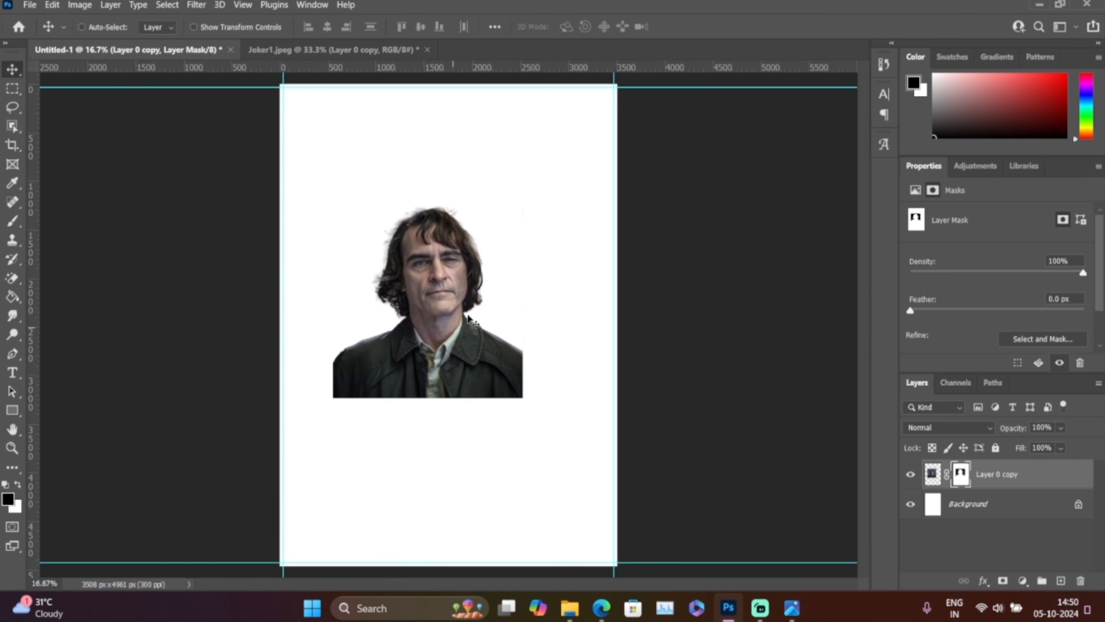
- Check the reference poster Joker-Movie-poster.jpg in the photo viewer and return to Photoshop
click(792, 608)
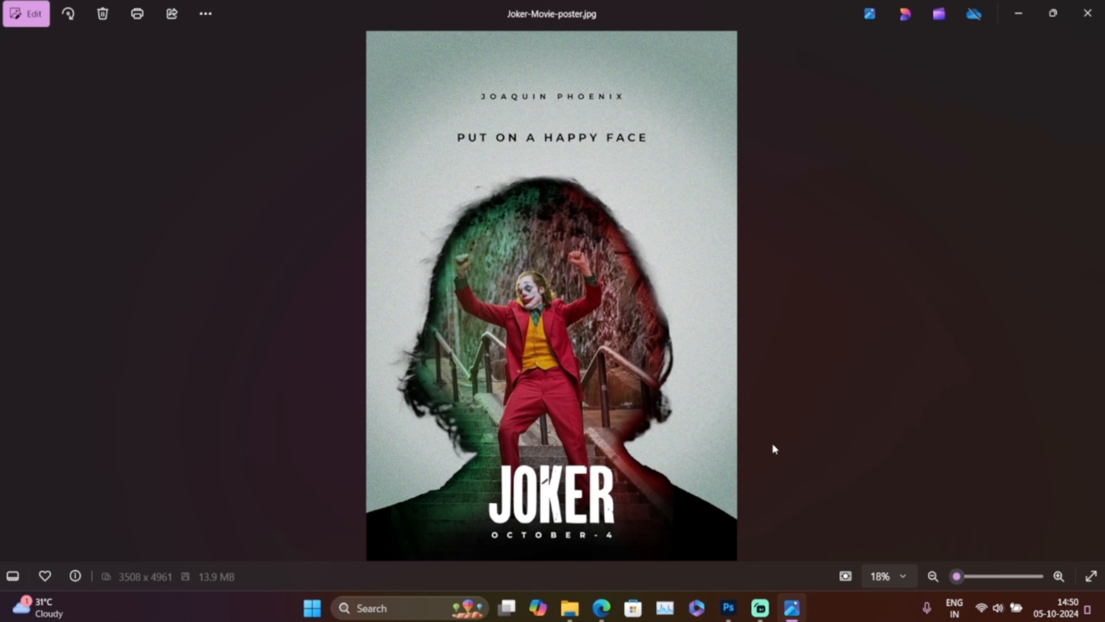
key(alt+Tab)
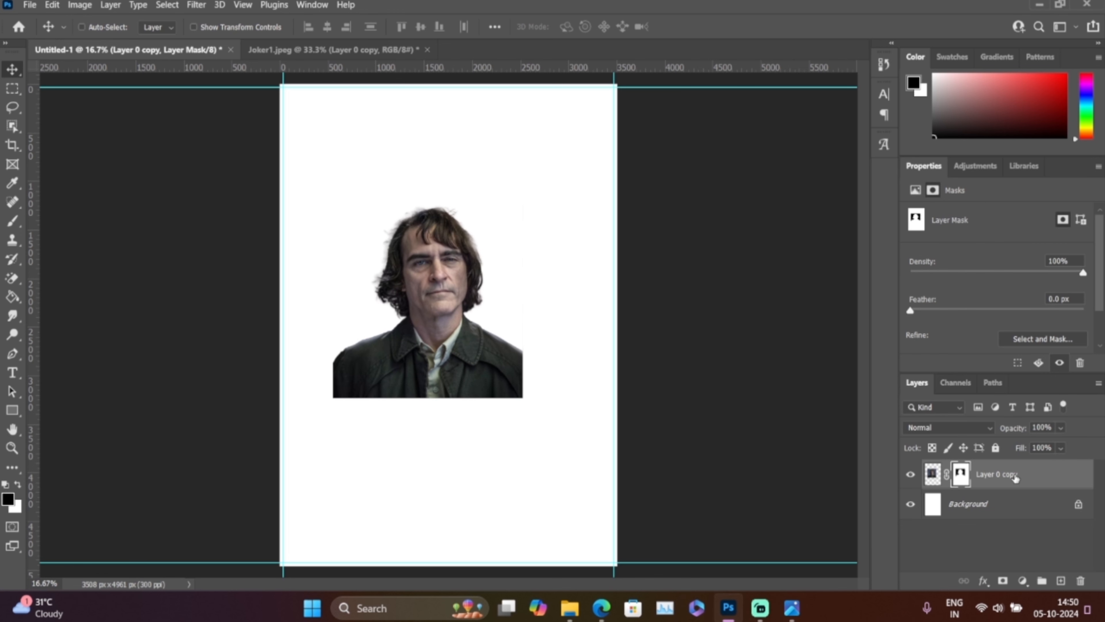
- Scale the portrait layer proportionally to about 214% and position it so the shoulders fill the lower part of the poster
click(1019, 473)
key(ctrl+t)
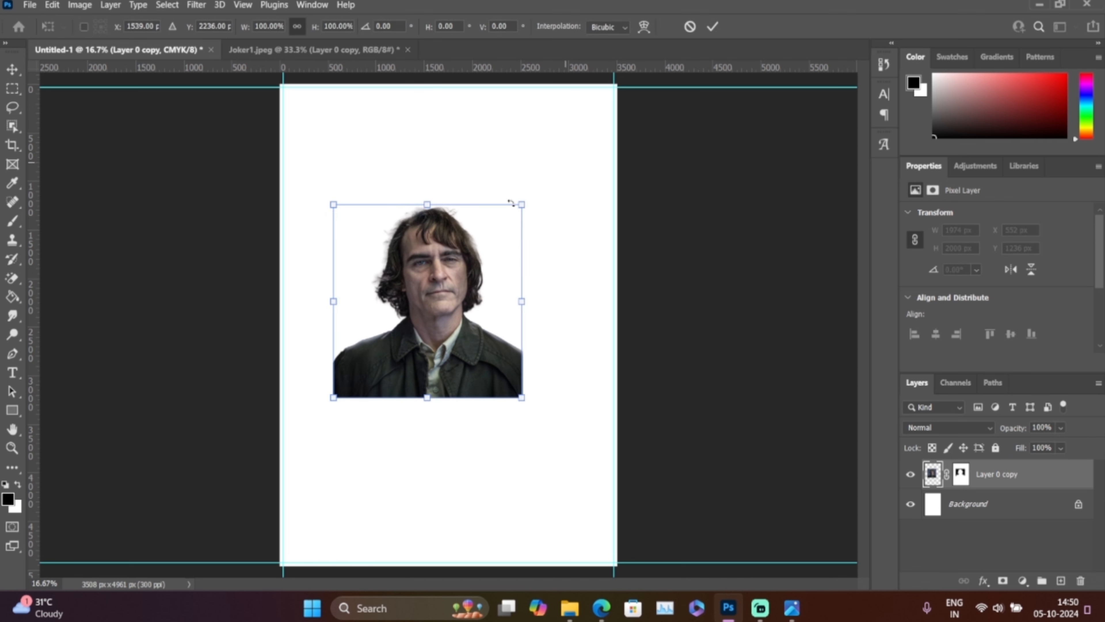
drag(521, 404, 680, 563)
drag(494, 441, 431, 460)
drag(454, 415, 453, 451)
drag(438, 256, 457, 196)
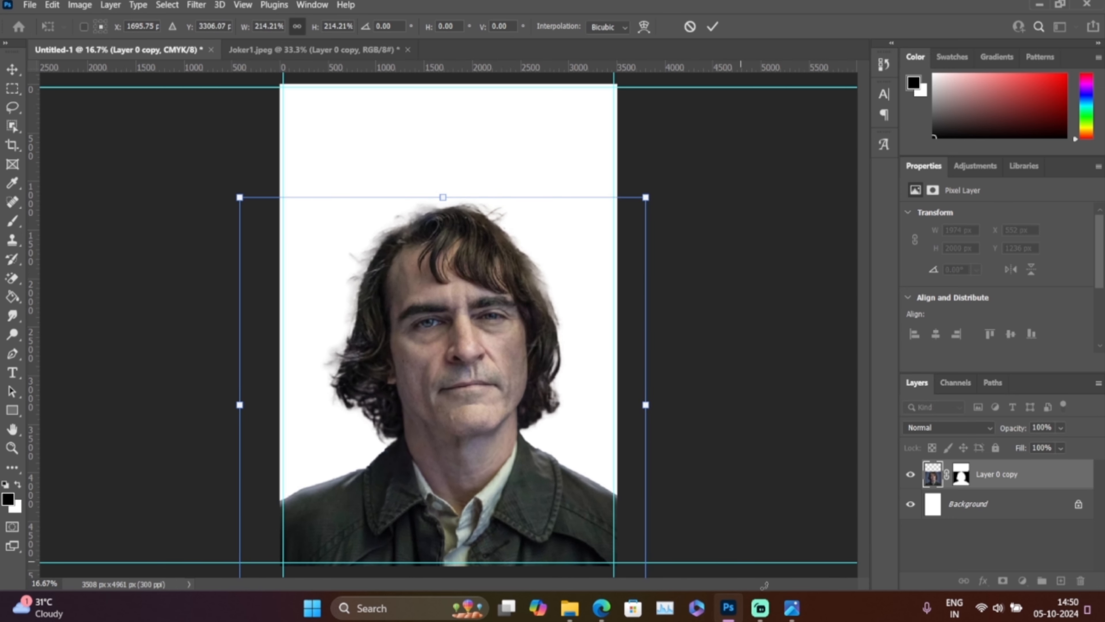
- Lower the enlarged portrait to match the silhouette in Joker-Movie-poster.jpg, at about Y 1356 px, and apply the transform
click(791, 607)
click(794, 614)
drag(452, 323, 450, 330)
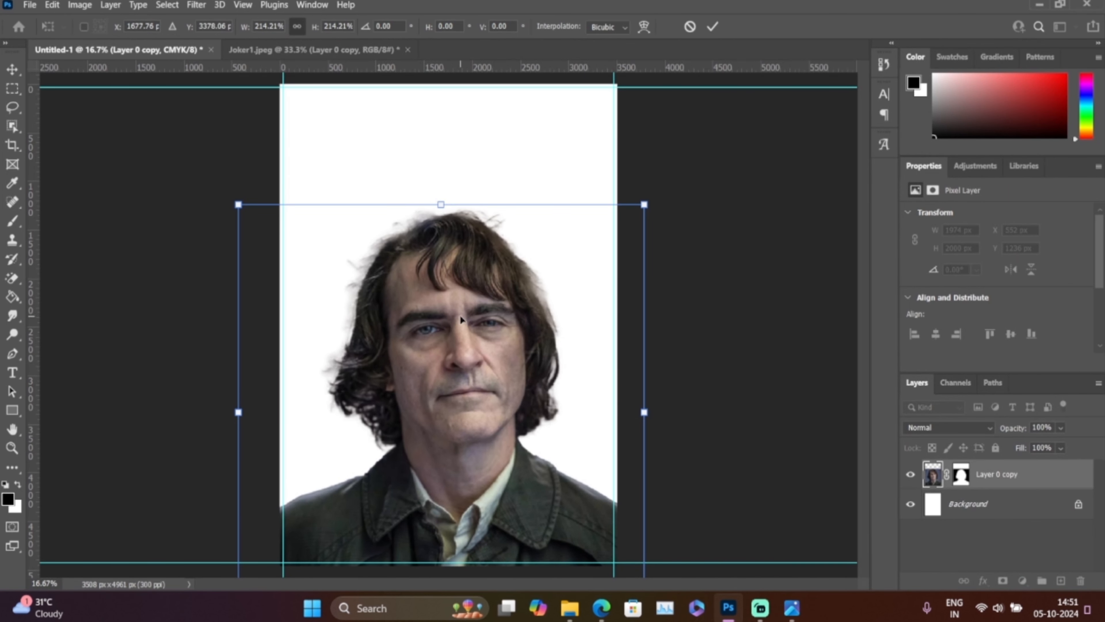
click(793, 609)
click(794, 612)
drag(481, 354, 486, 365)
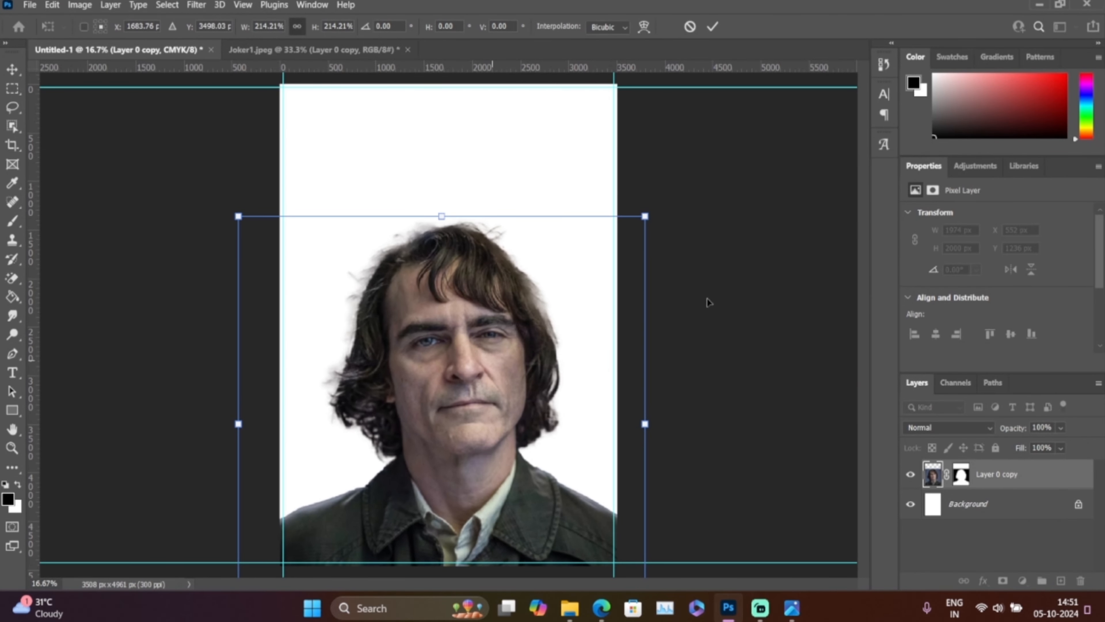
click(792, 609)
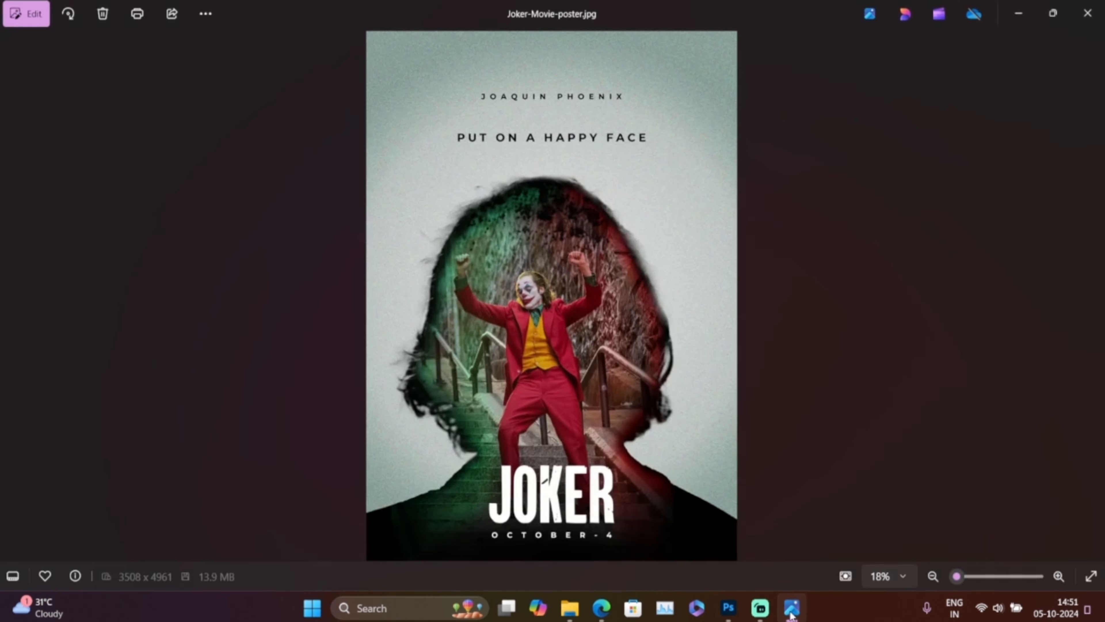
click(791, 610)
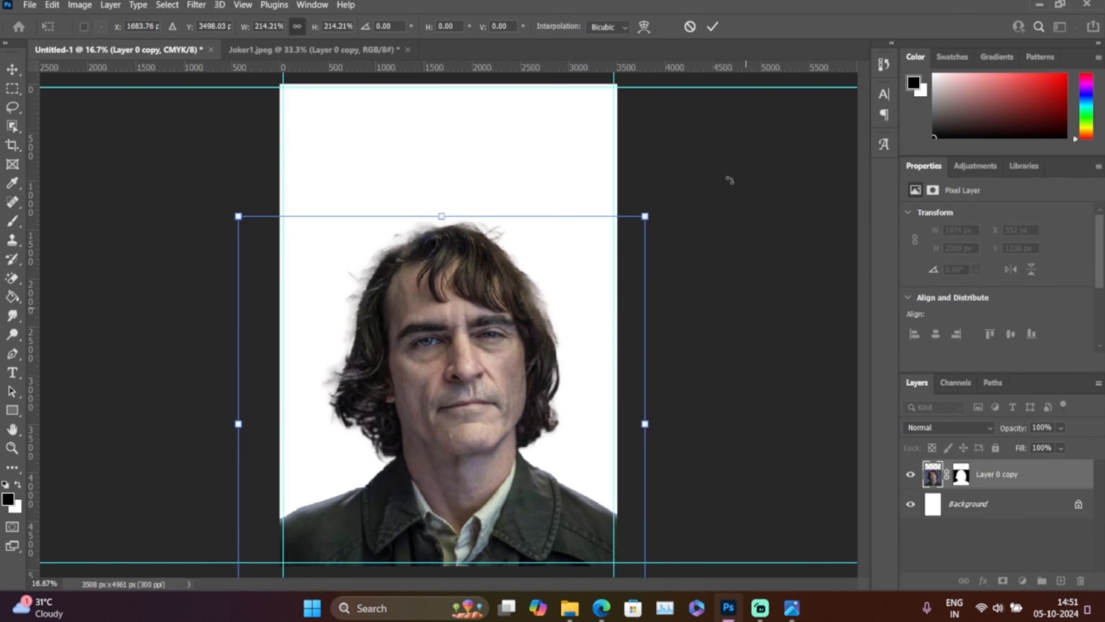
click(712, 26)
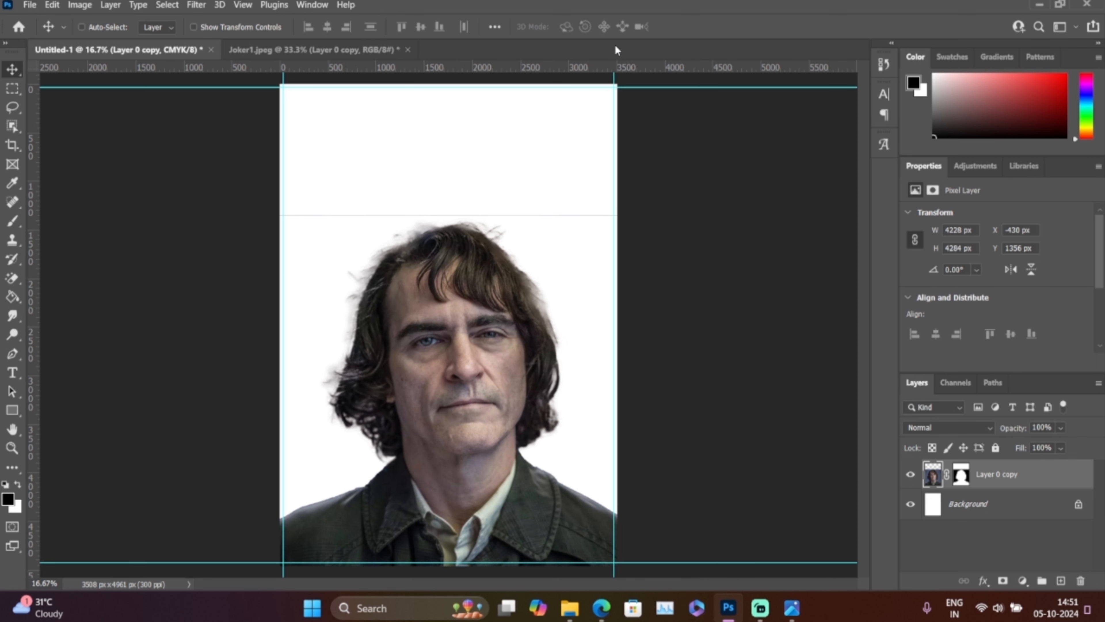
- Paint black on the portrait's layer mask to hide the stray horizontal line above the head, then return to the Move tool
key(ctrl+plus)
key(ctrl+plus)
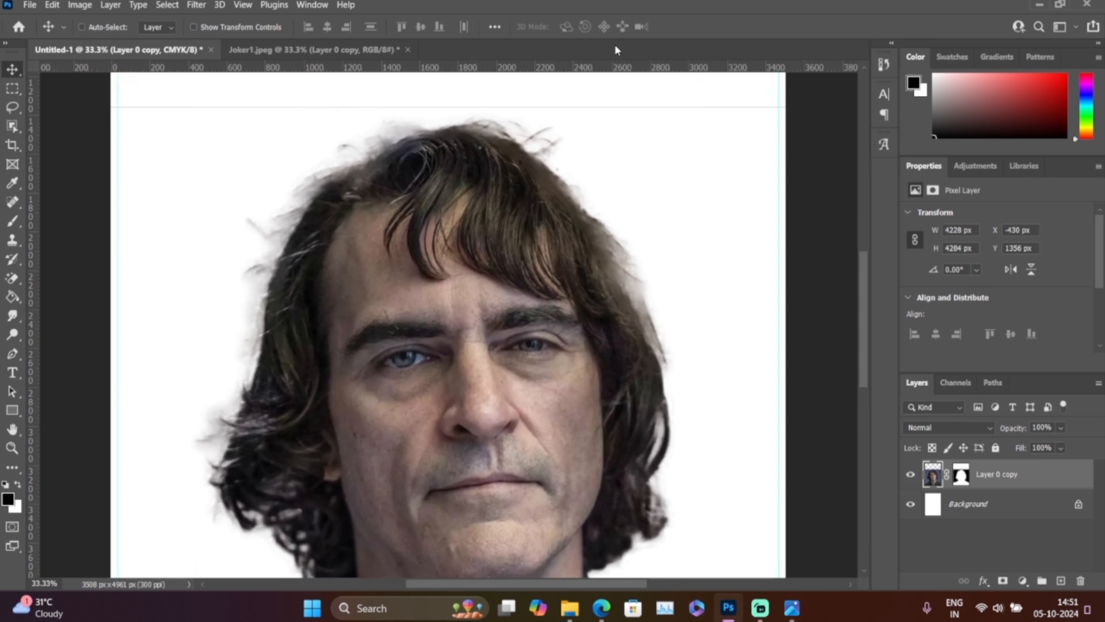
drag(460, 219, 466, 312)
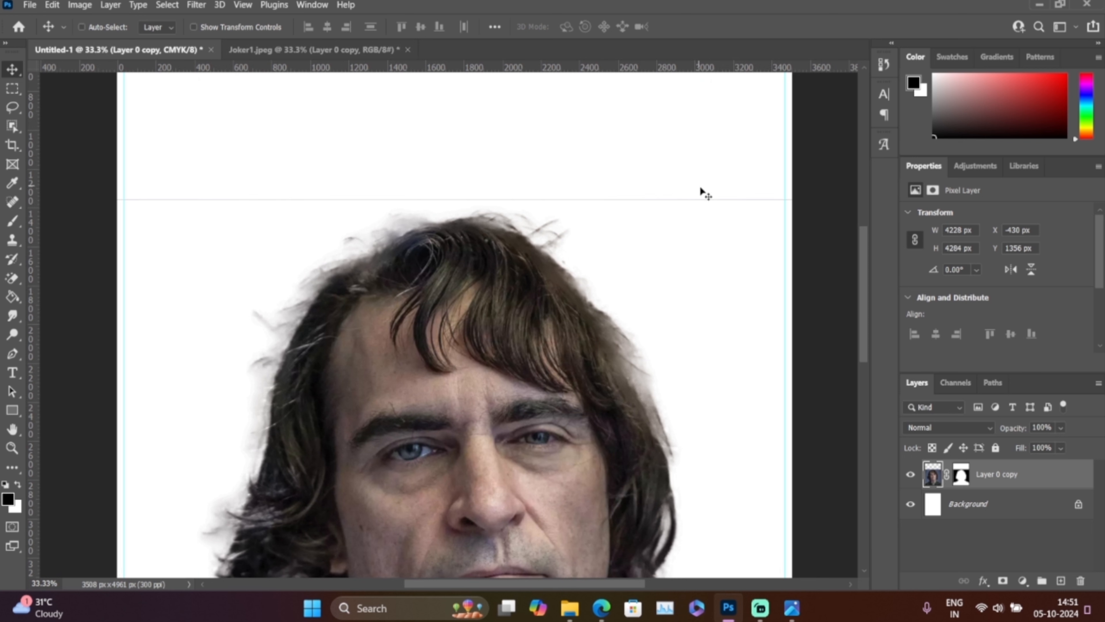
click(961, 474)
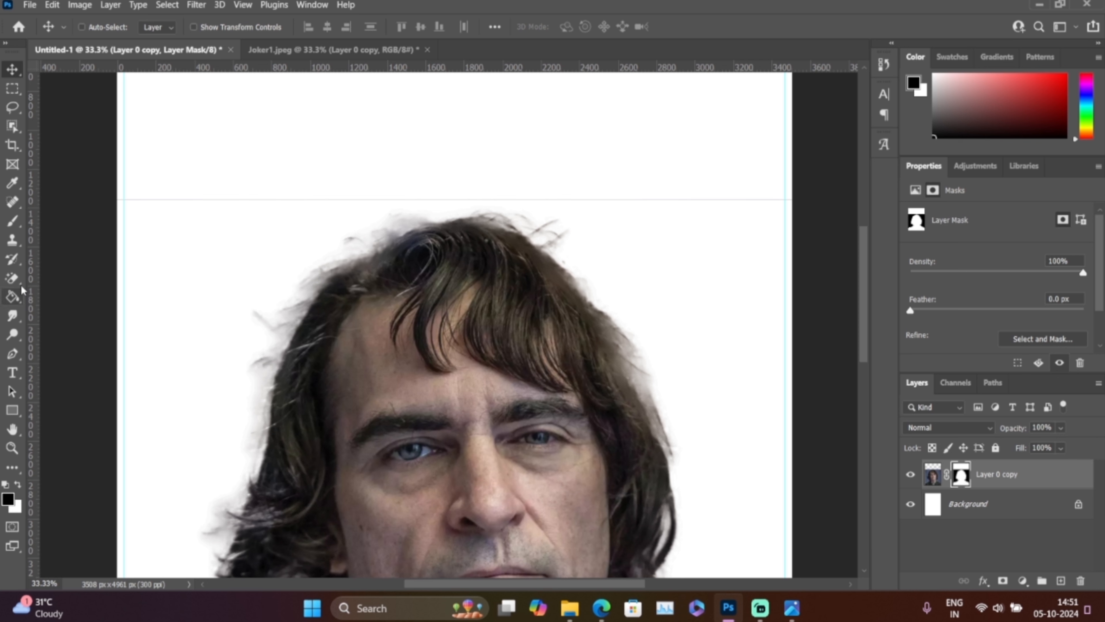
click(12, 221)
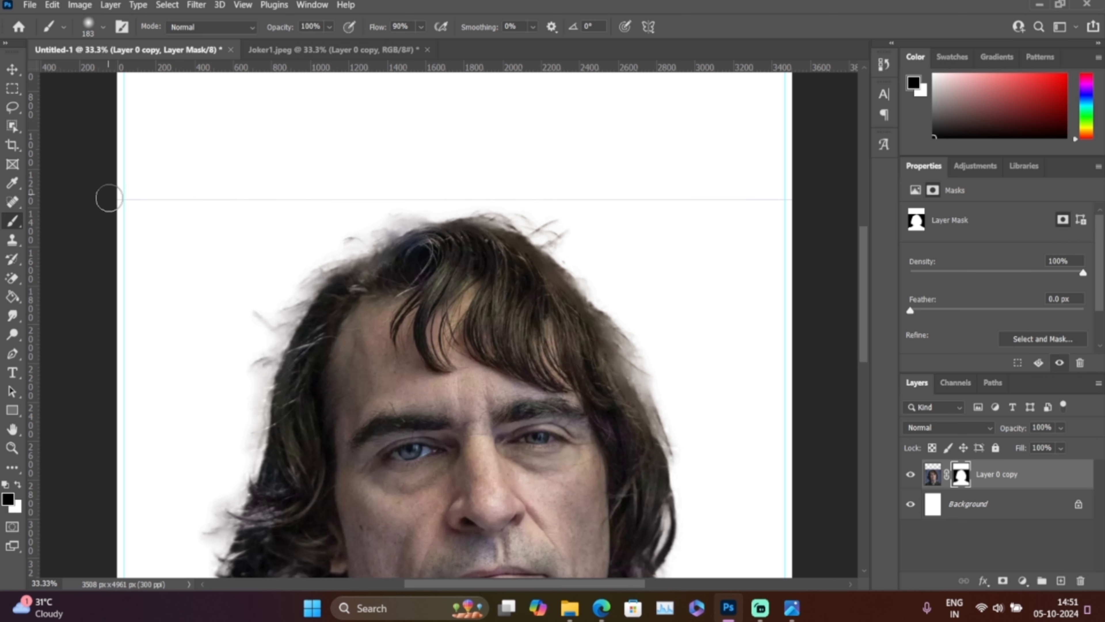
drag(134, 198, 349, 200)
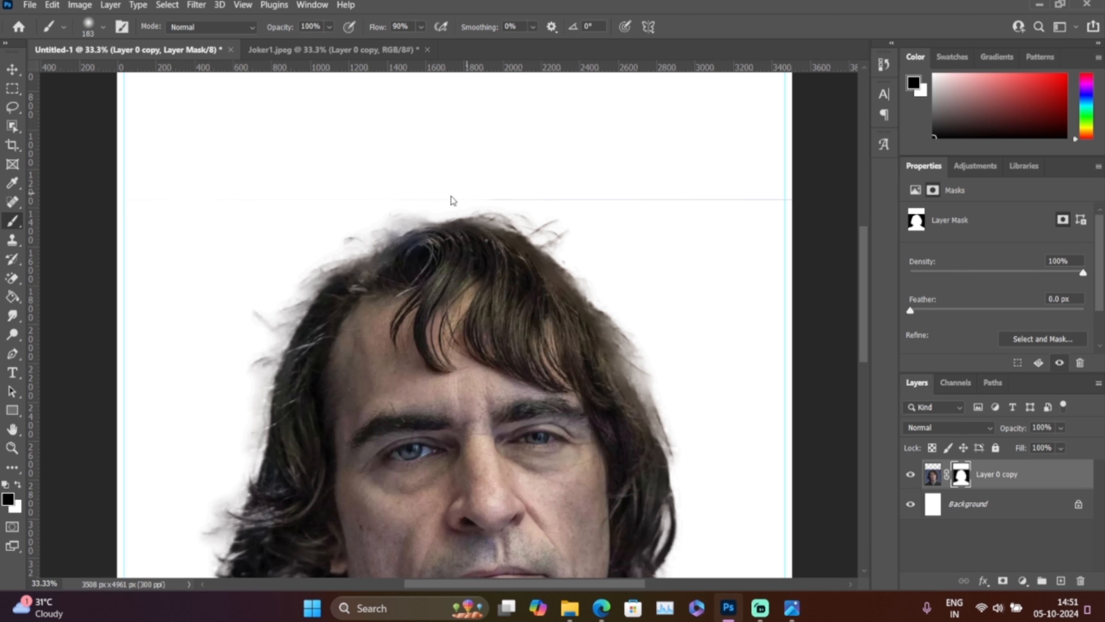
drag(389, 192, 472, 195)
drag(583, 197, 644, 200)
drag(718, 200, 801, 200)
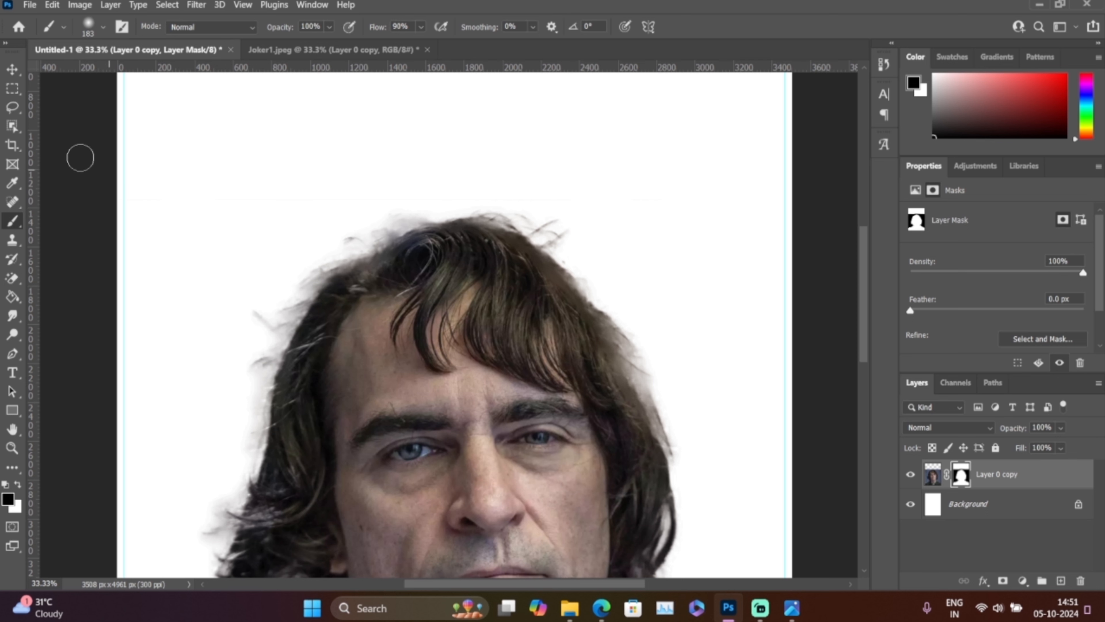
click(12, 69)
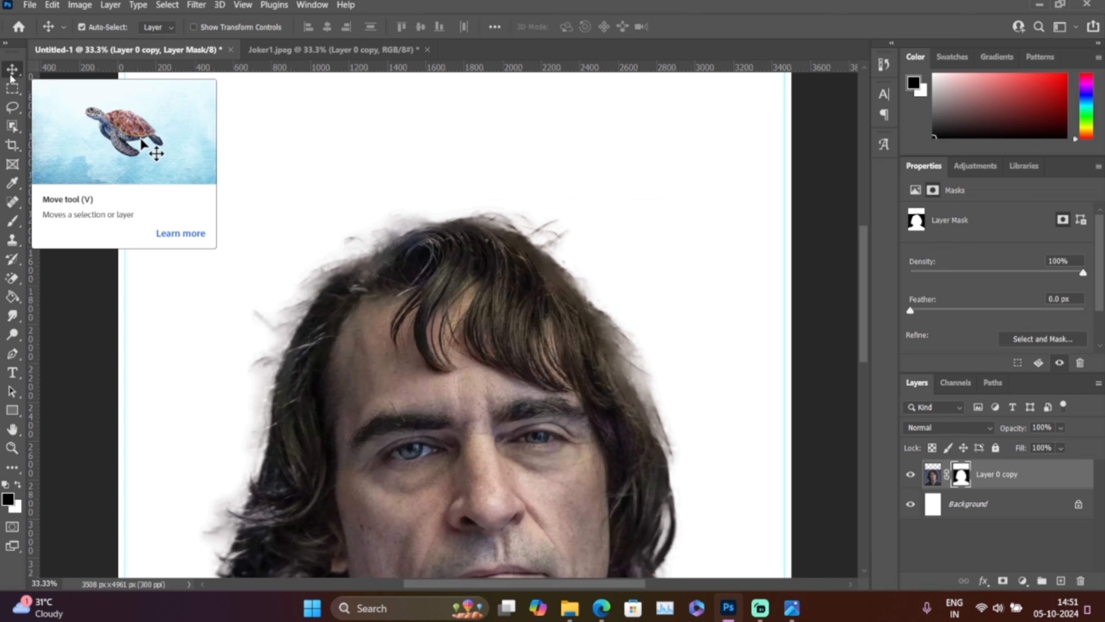
- Set the brush opacity to 20% and paint black on the mask to soften the hair's right-hand edge with the 183 px Soft Round brush
key(ctrl+minus)
key(ctrl+minus)
key(ctrl+minus)
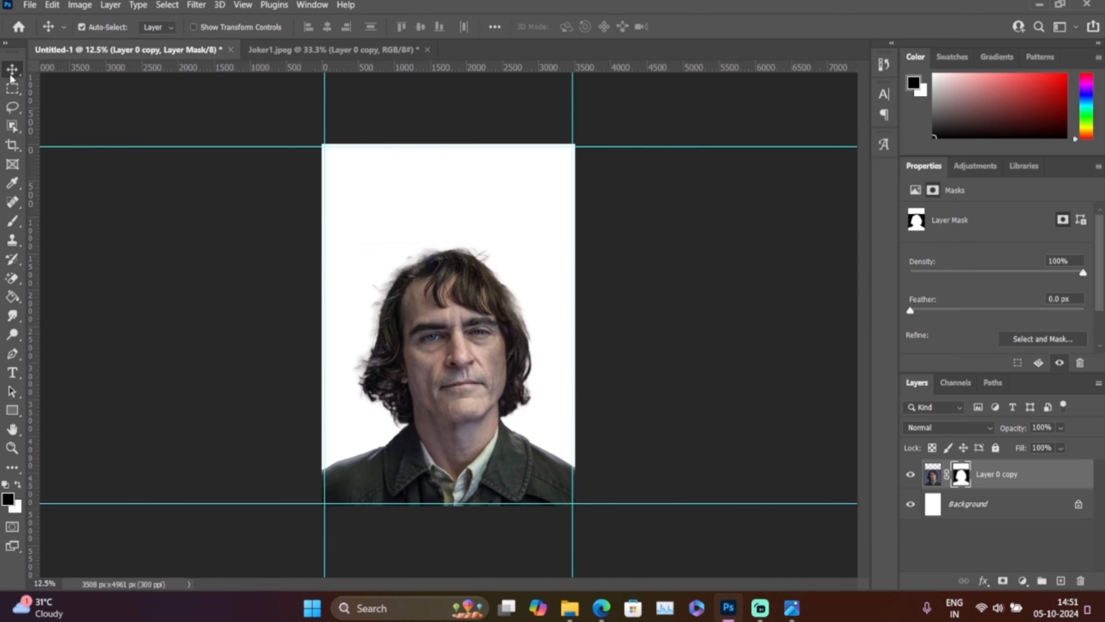
key(ctrl+plus)
key(ctrl+plus)
key(ctrl+plus)
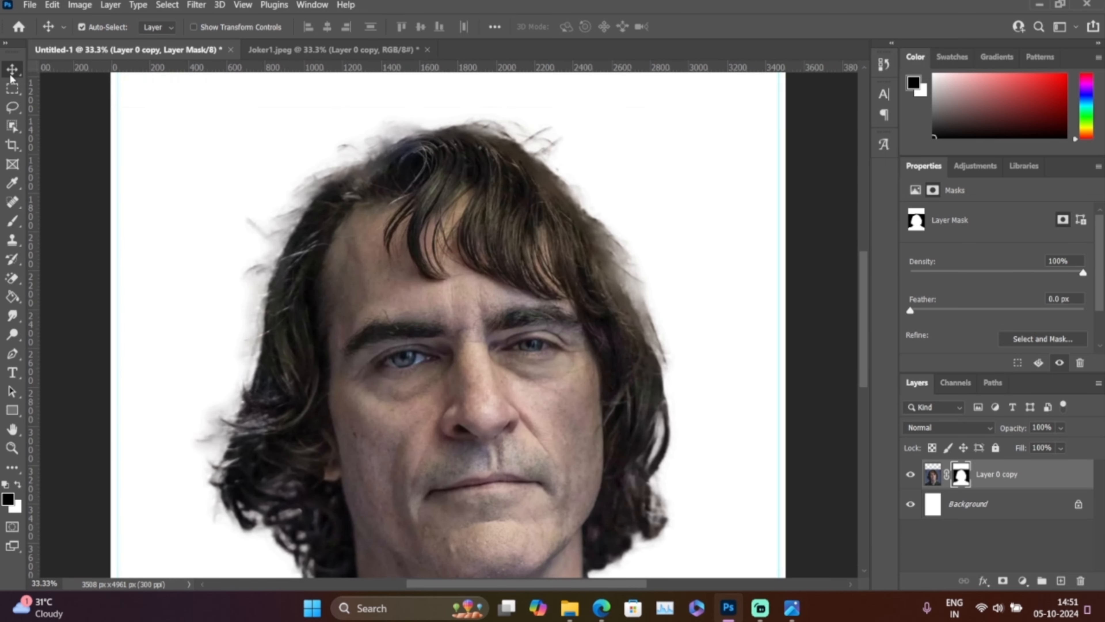
key(ctrl+plus)
drag(372, 350, 251, 372)
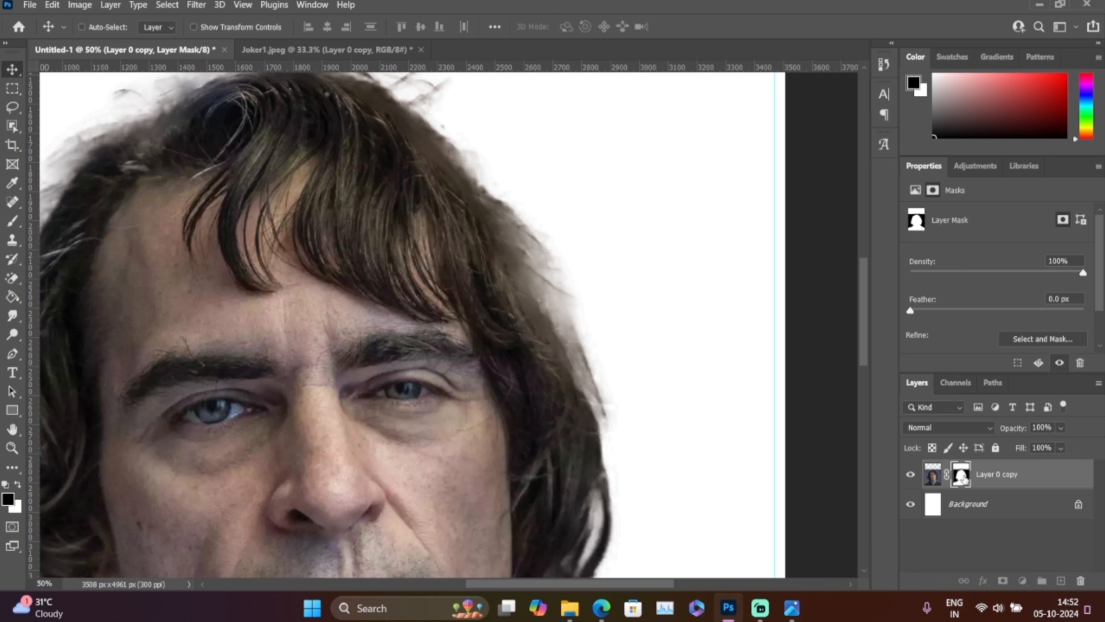
key(b)
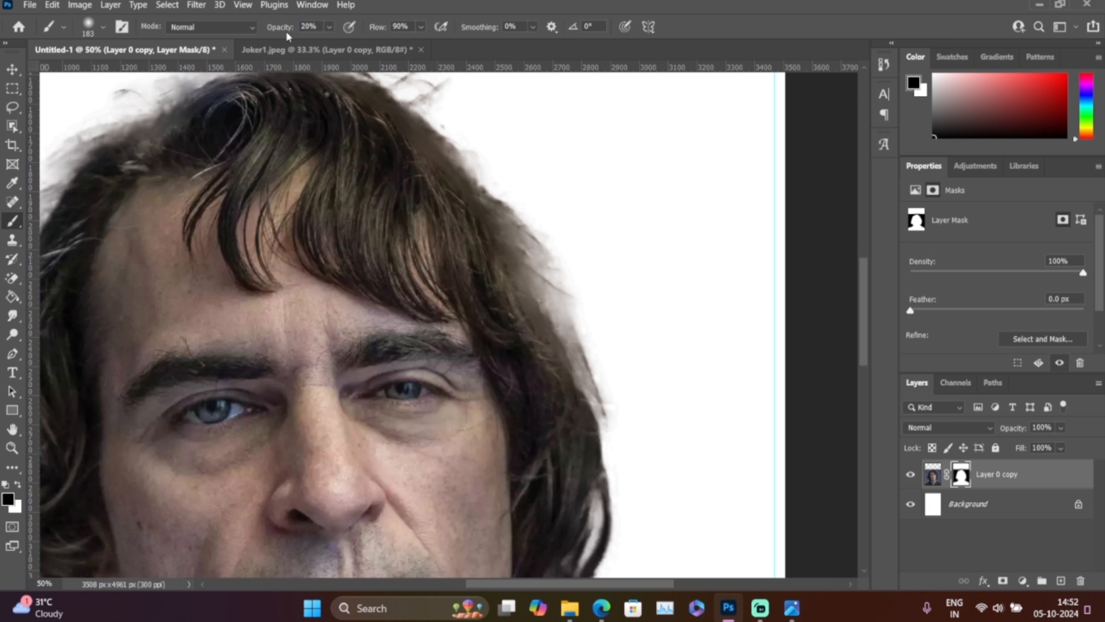
right_click(613, 213)
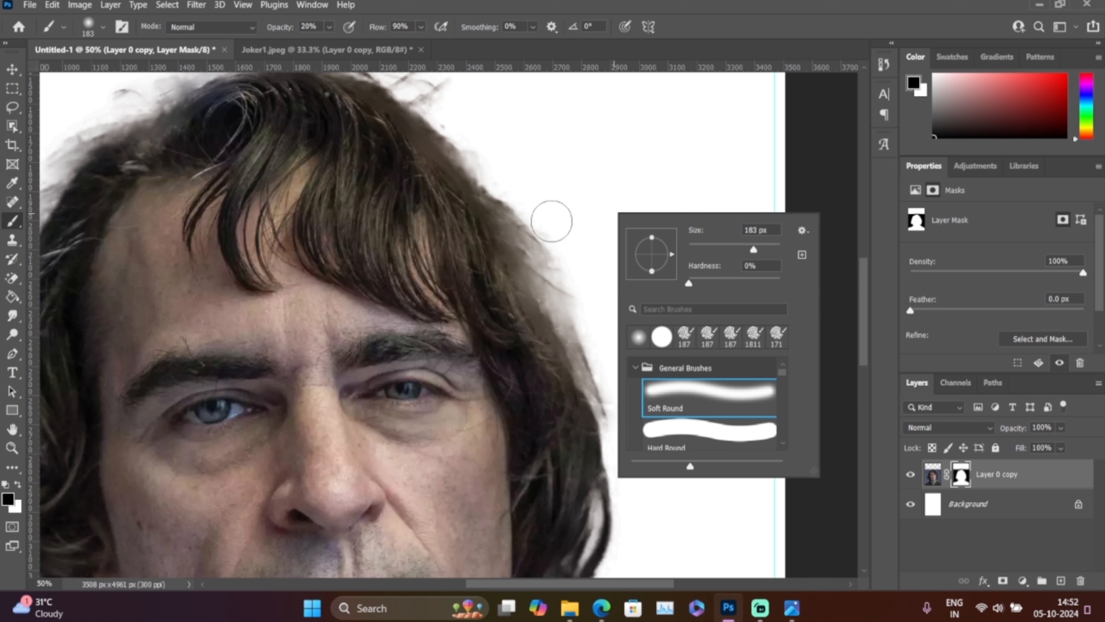
click(551, 221)
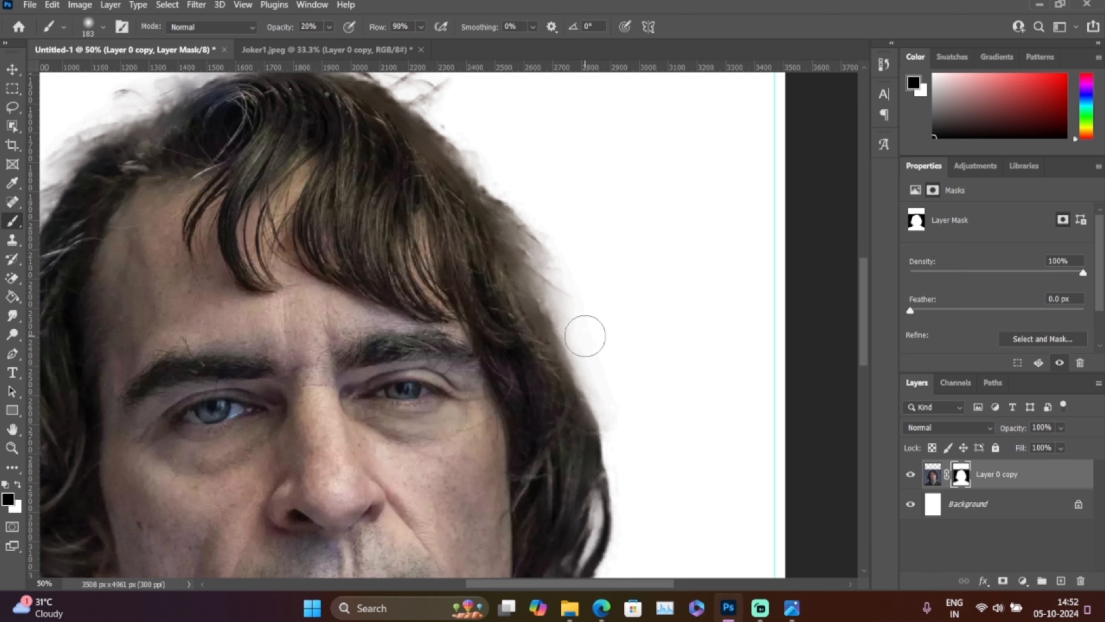
- Reduce the soft brush to 111 px and paint out the faint background residue along the hair's right-hand edge on the mask
scroll(590, 315, up, 3)
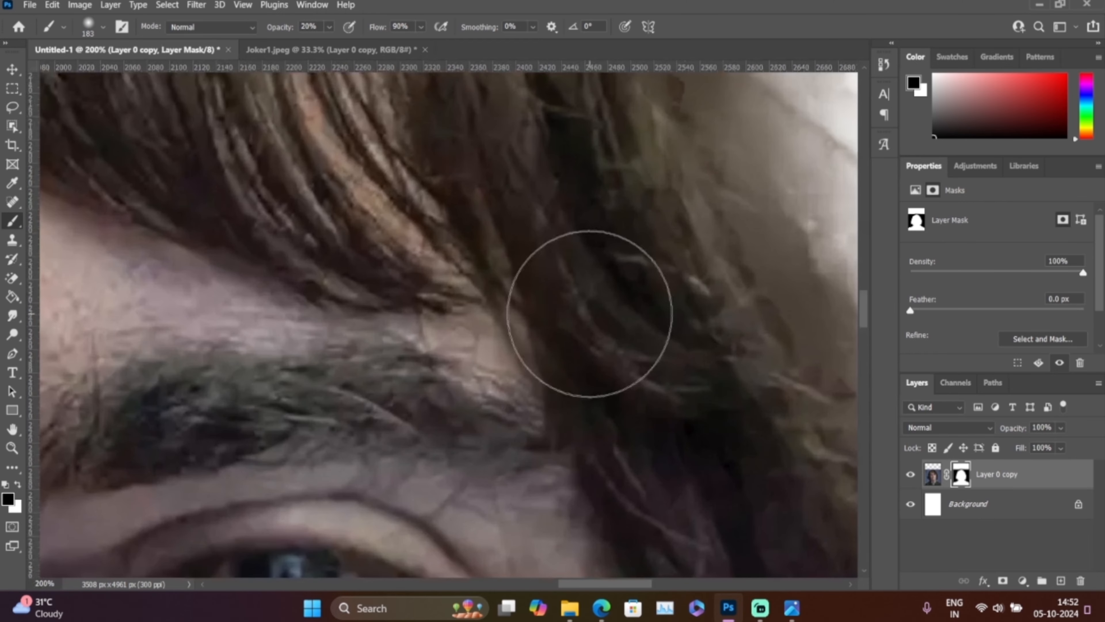
drag(584, 308, 214, 215)
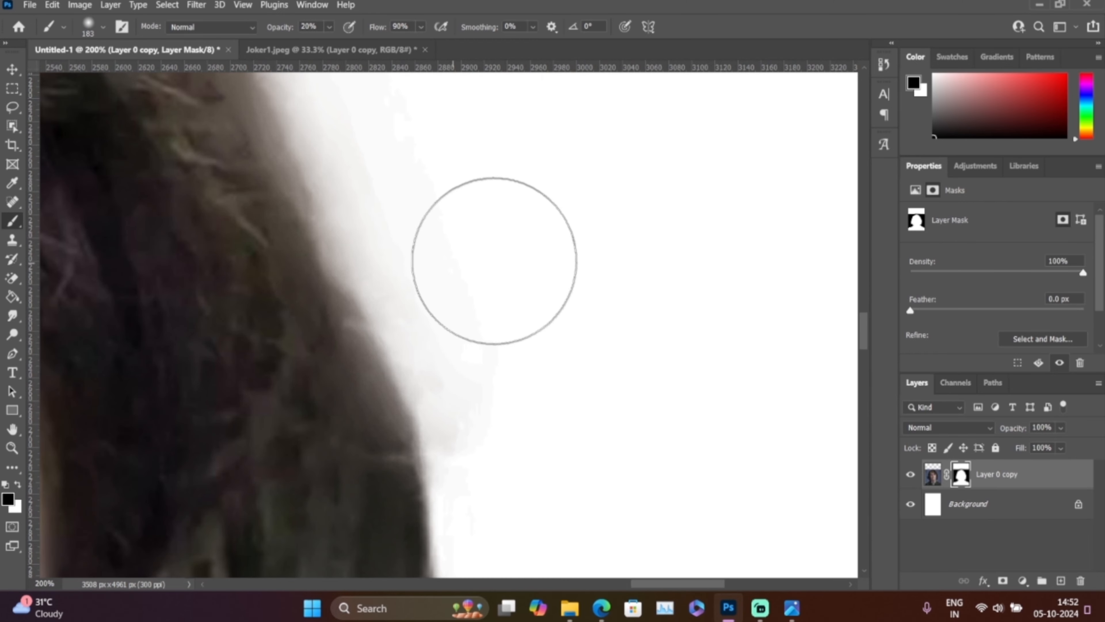
right_click(495, 260)
click(620, 296)
click(404, 192)
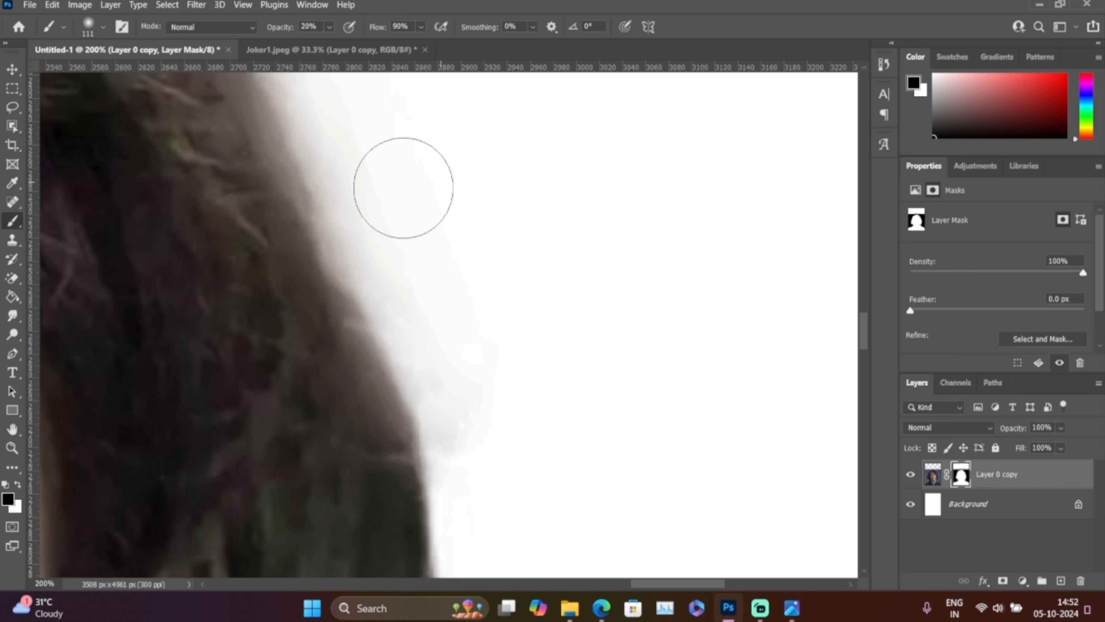
drag(439, 235, 538, 494)
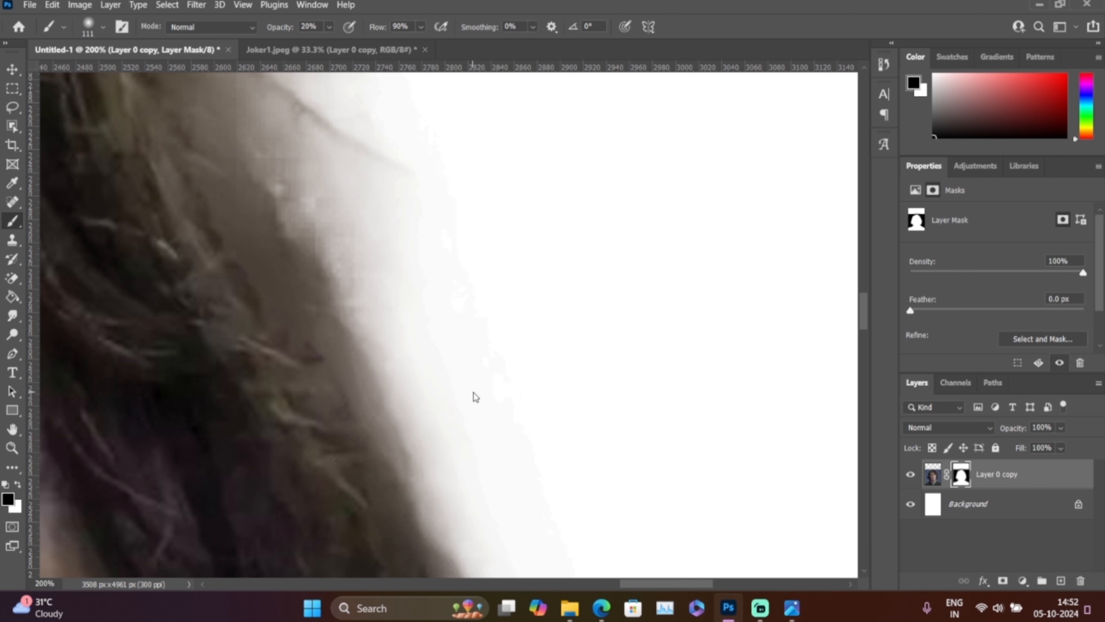
drag(476, 370, 414, 264)
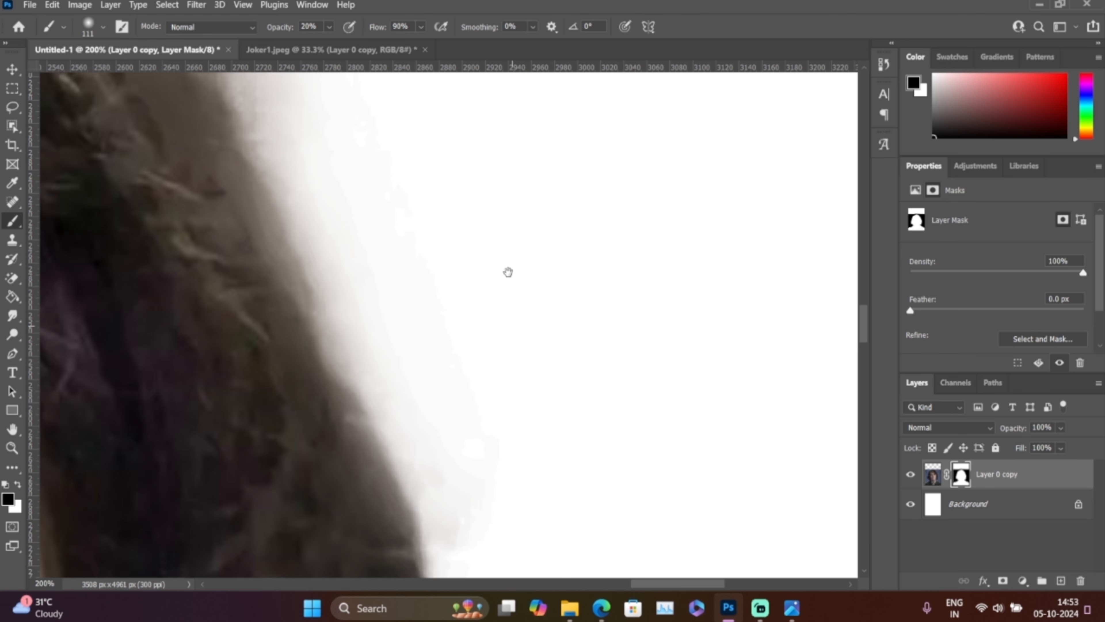
scroll(478, 274, down, 4)
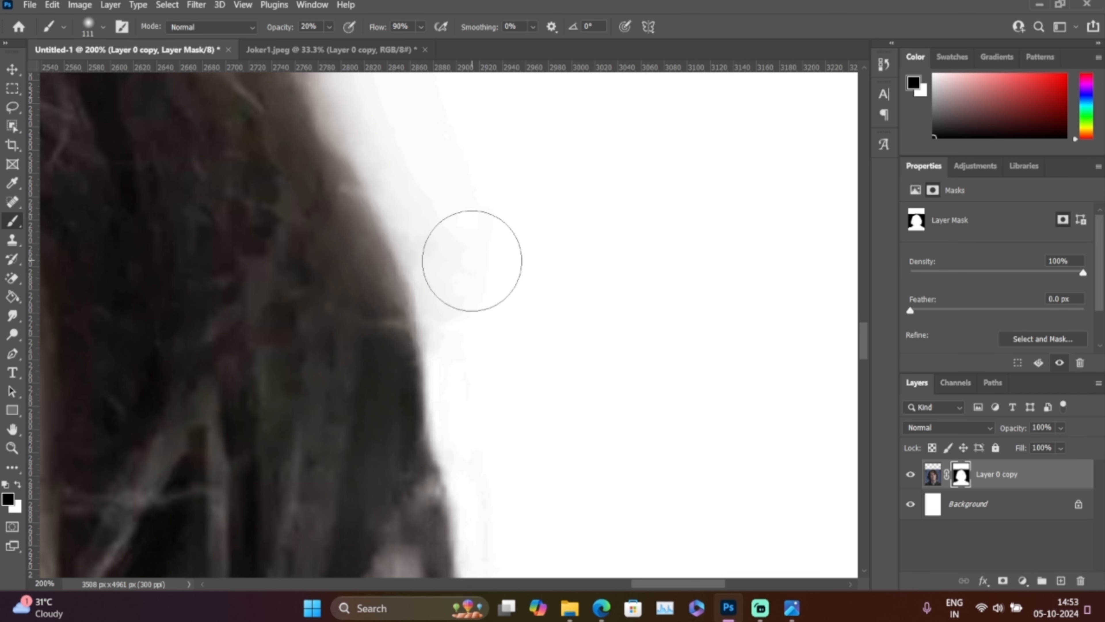
drag(468, 259, 484, 251)
- Review the cleaned hair edges and the overall portrait cutout at several magnifications, and return to the Move tool
key(ctrl+minus)
key(ctrl+minus)
key(ctrl+minus)
key(ctrl+minus)
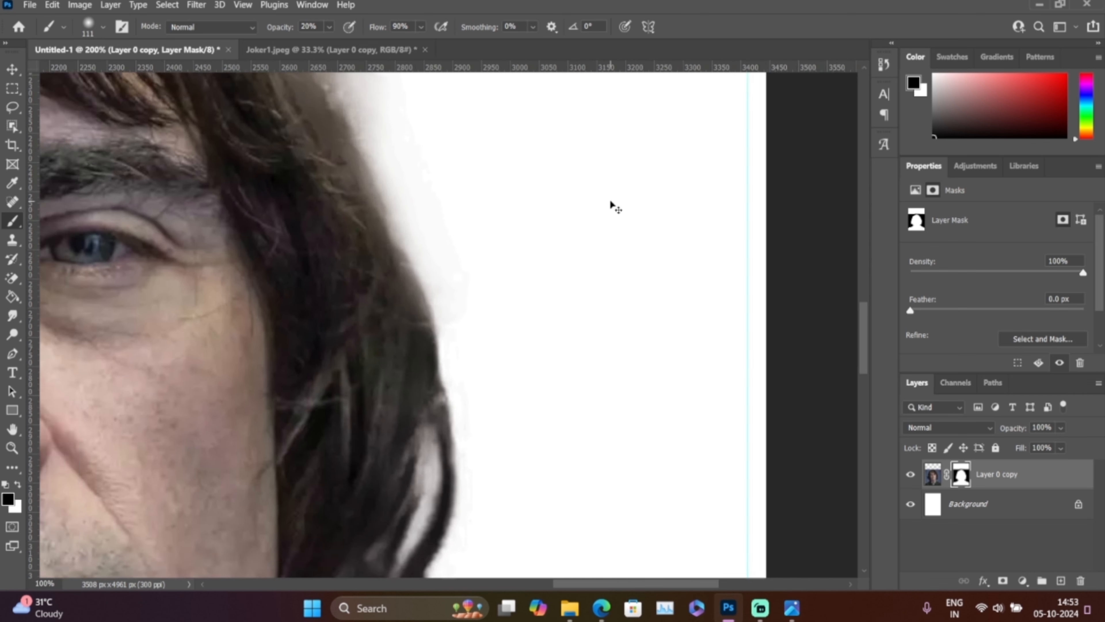
key(ctrl+minus)
key(ctrl+minus)
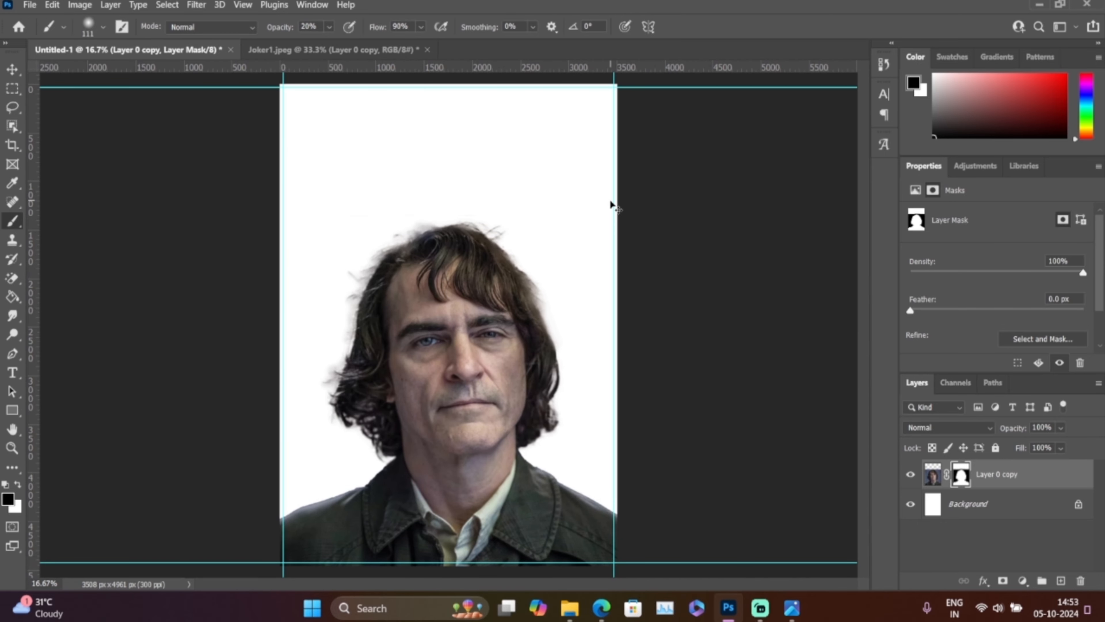
key(ctrl+plus)
key(ctrl+plus)
key(ctrl+plus)
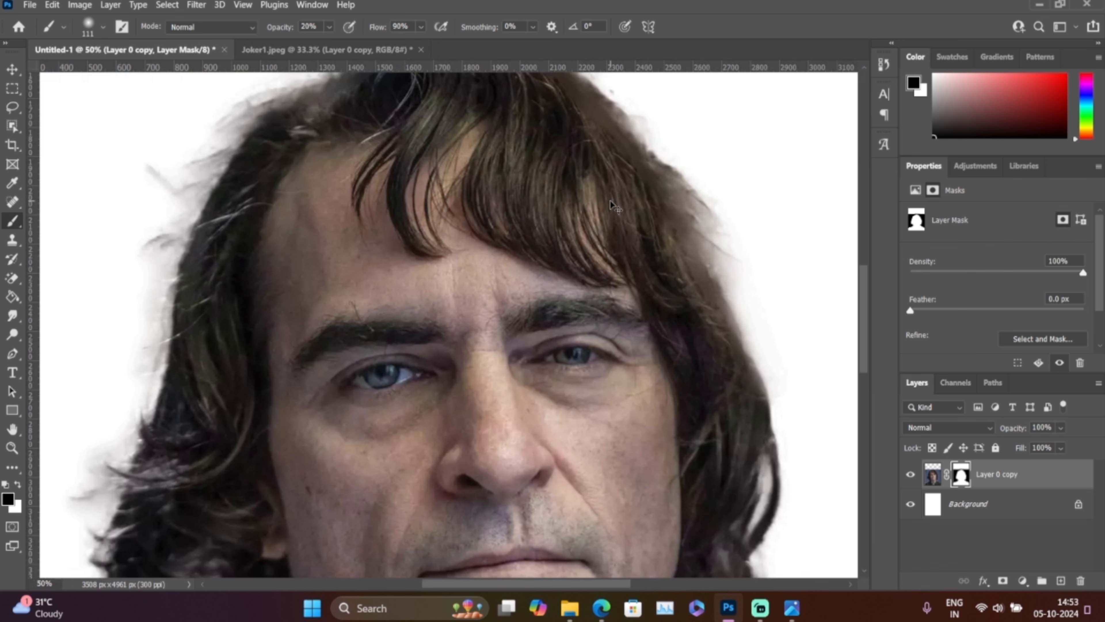
key(ctrl+minus)
key(ctrl+minus)
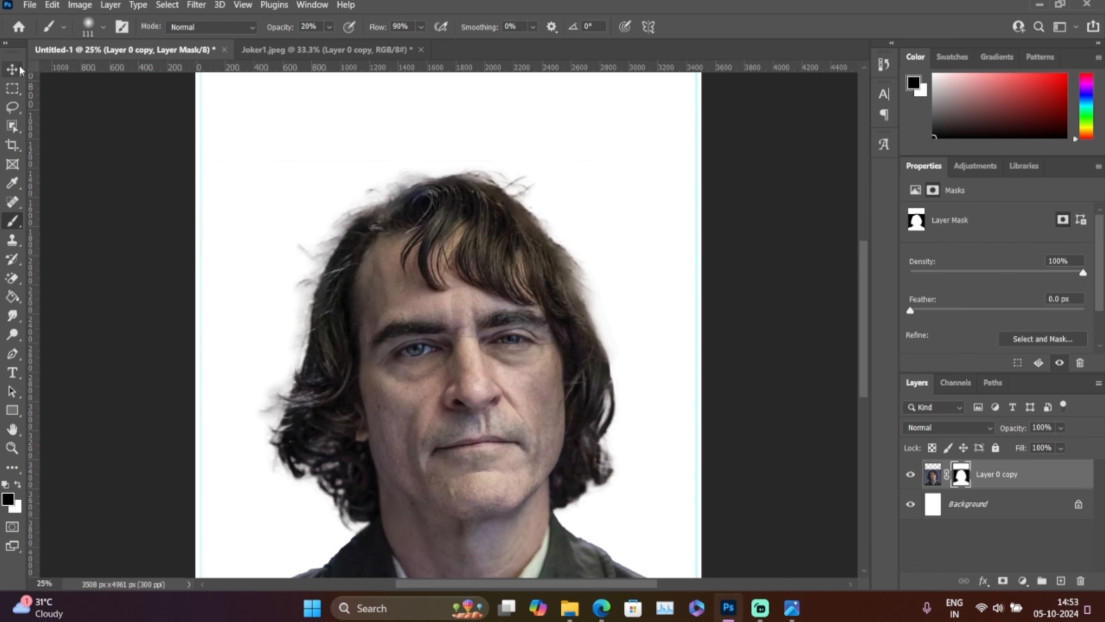
click(12, 69)
scroll(458, 338, down, 5)
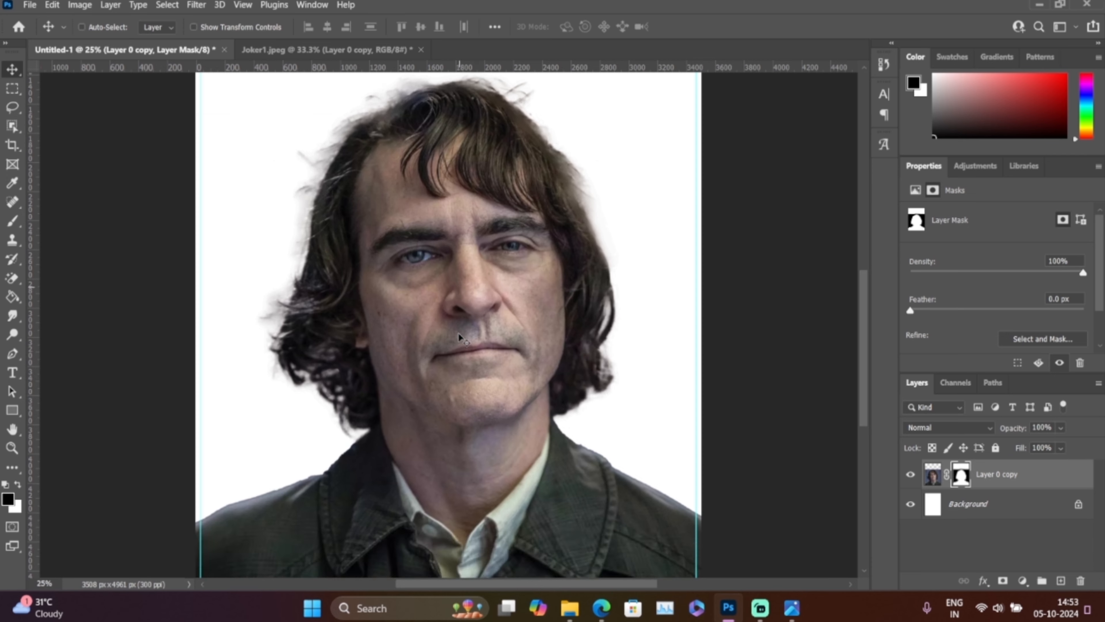
- Start saving the poster document and create a folder named Raw Files inside Desktop > Project as the save location
key(ctrl+s)
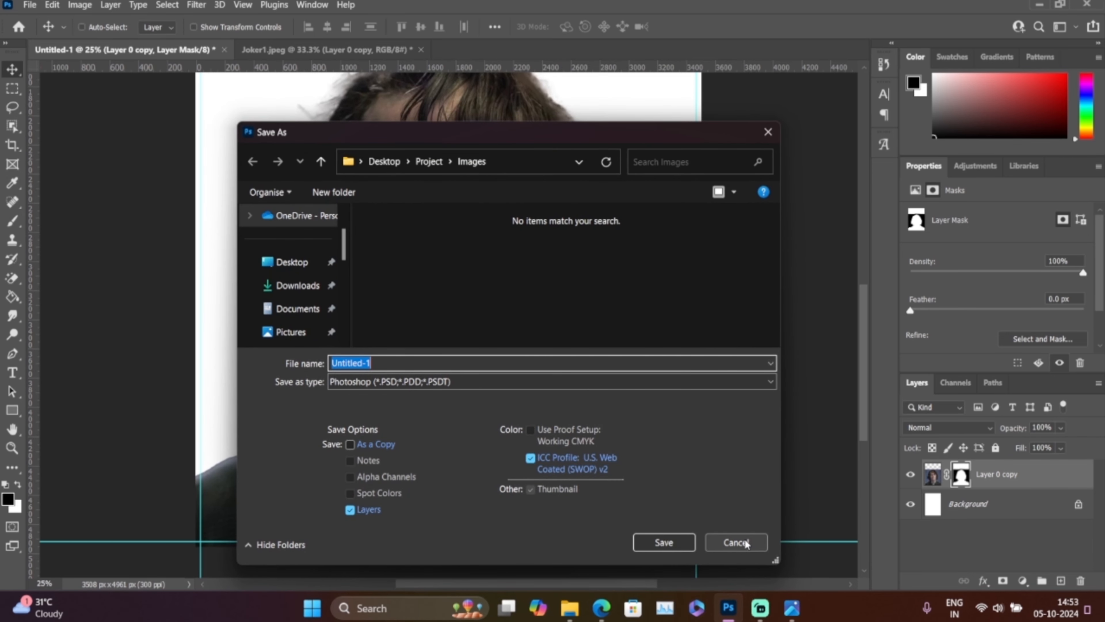
drag(457, 143, 547, 145)
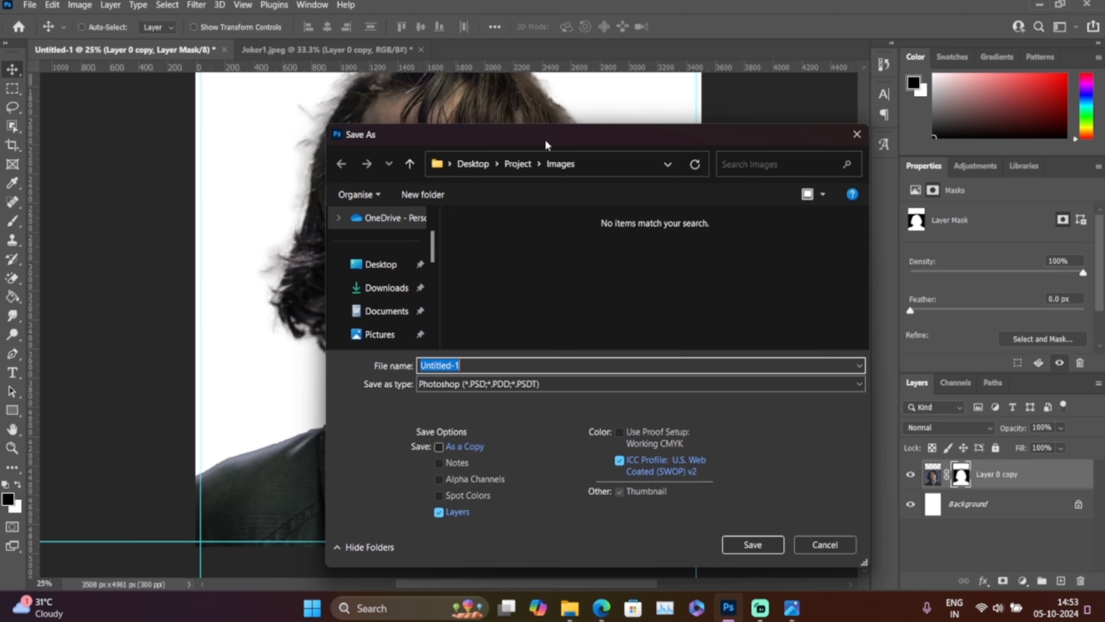
drag(546, 141, 547, 141)
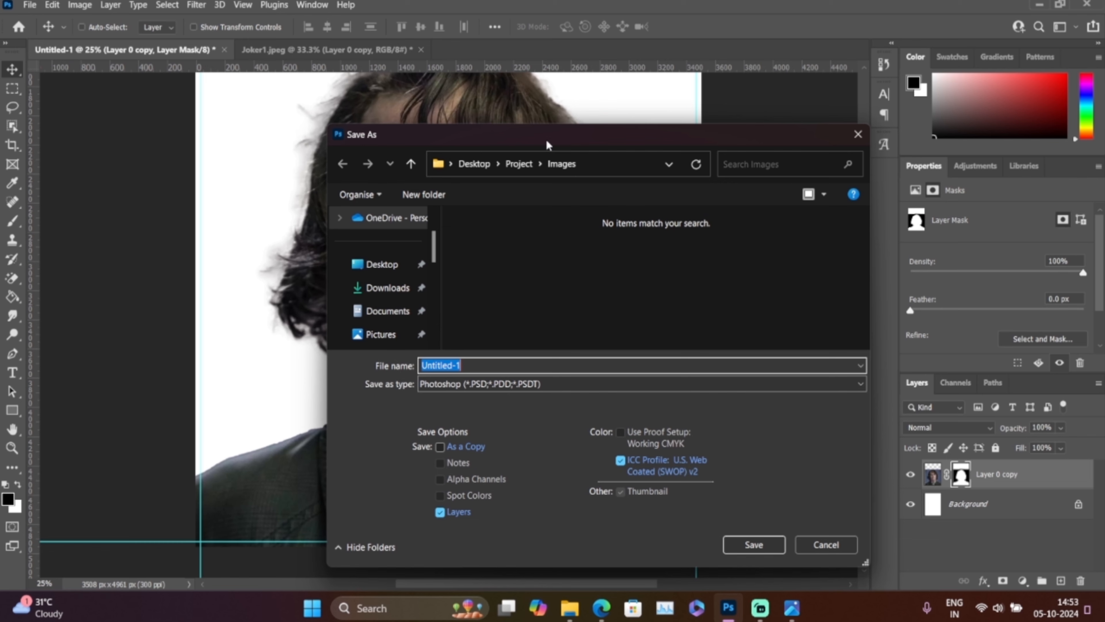
drag(547, 145, 522, 117)
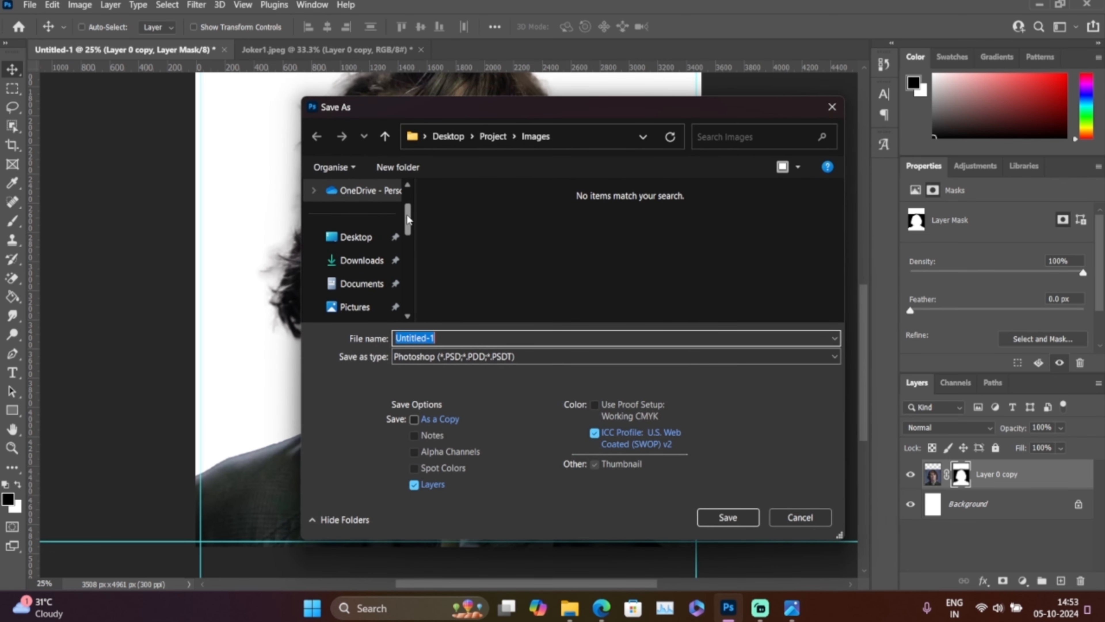
drag(409, 222, 396, 200)
click(361, 288)
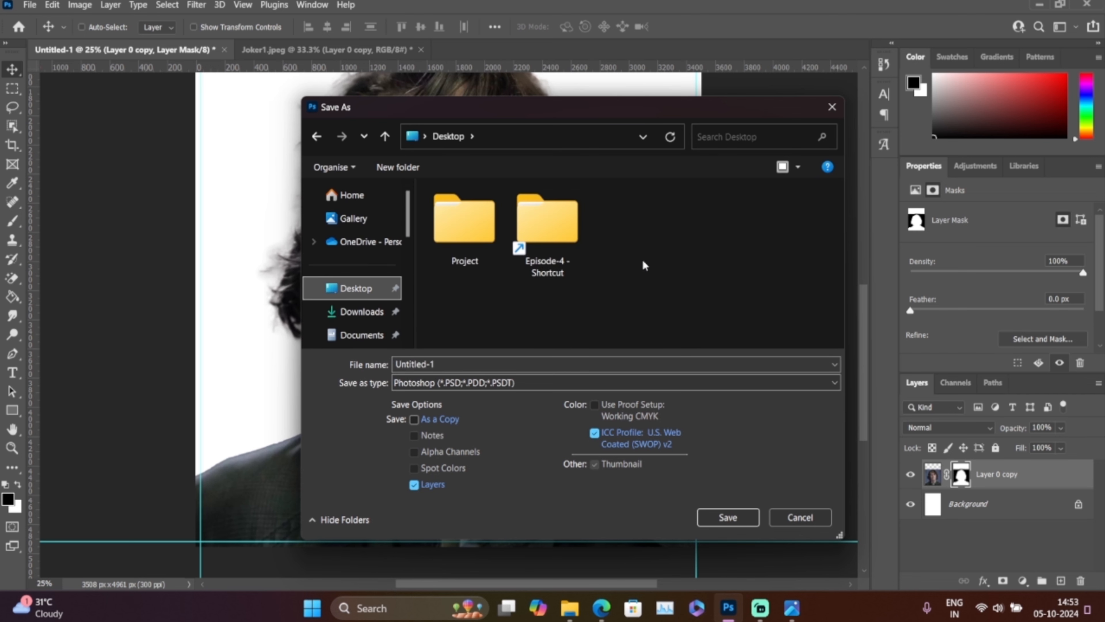
double_click(468, 213)
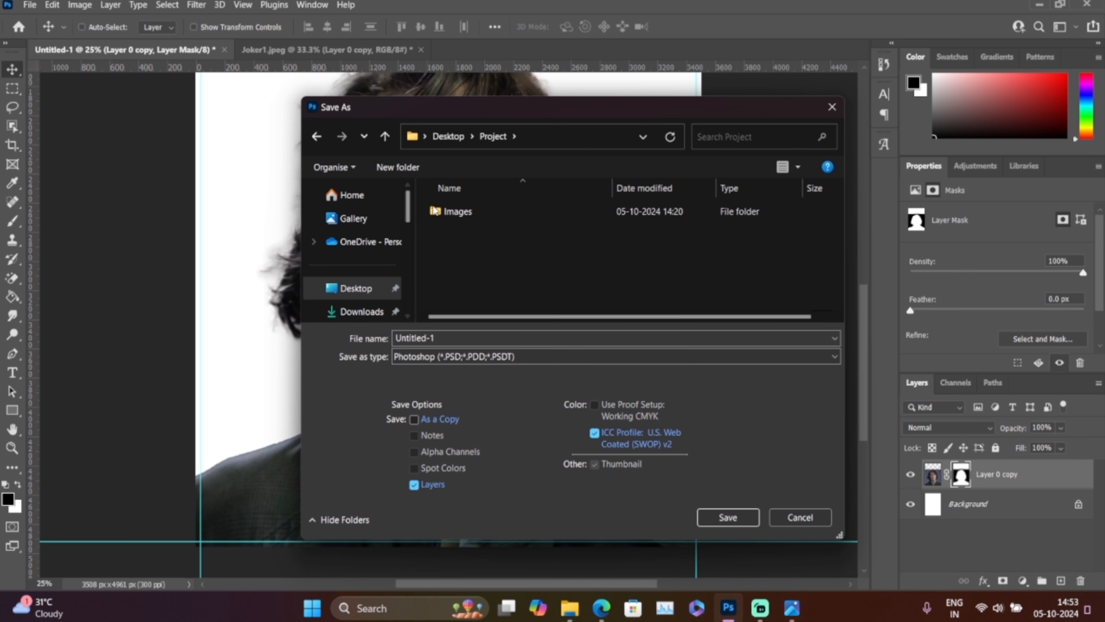
click(413, 166)
text(Raw Files)
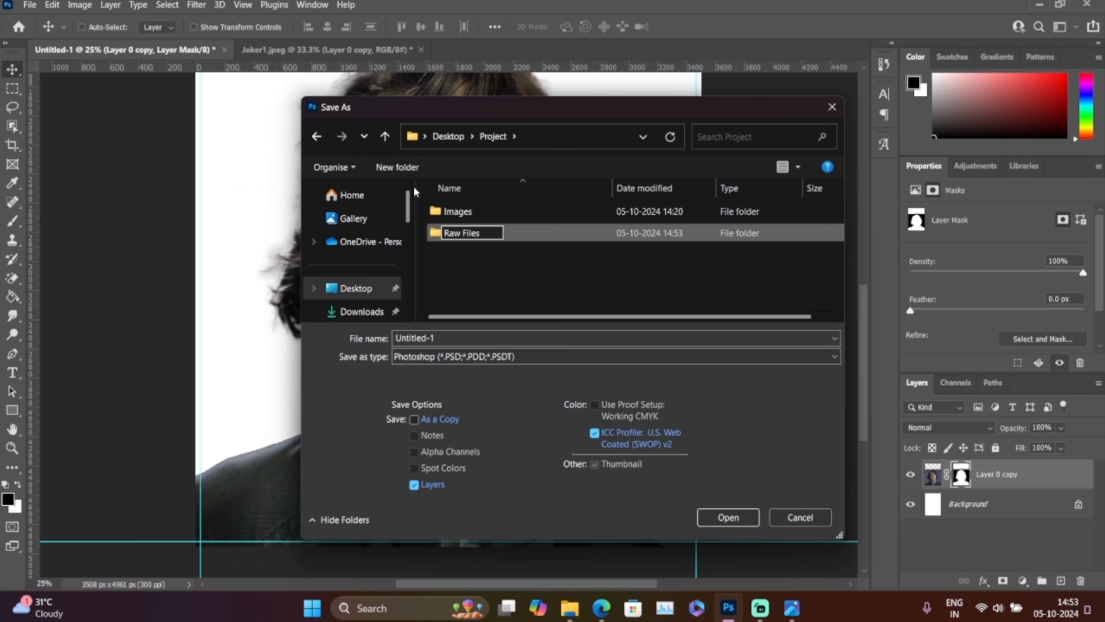
key(Return)
key(Return)
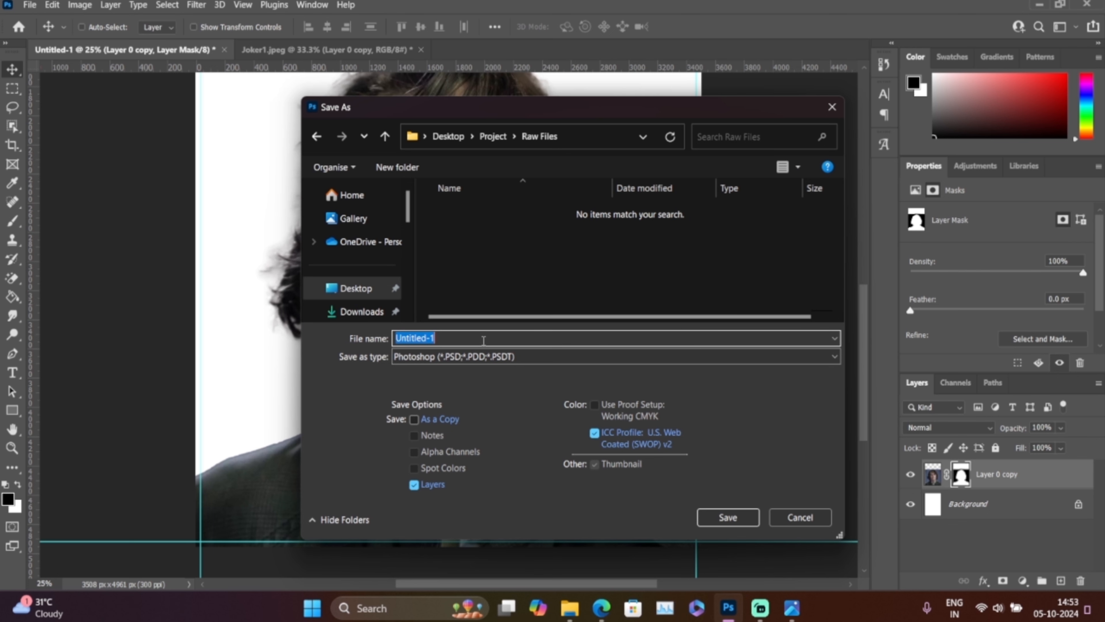
- Save the document as Joker-Movie-Poster-A3-size in Photoshop PSD format with Maximize Compatibility on
text(Joker-Movie-Poster-A3)
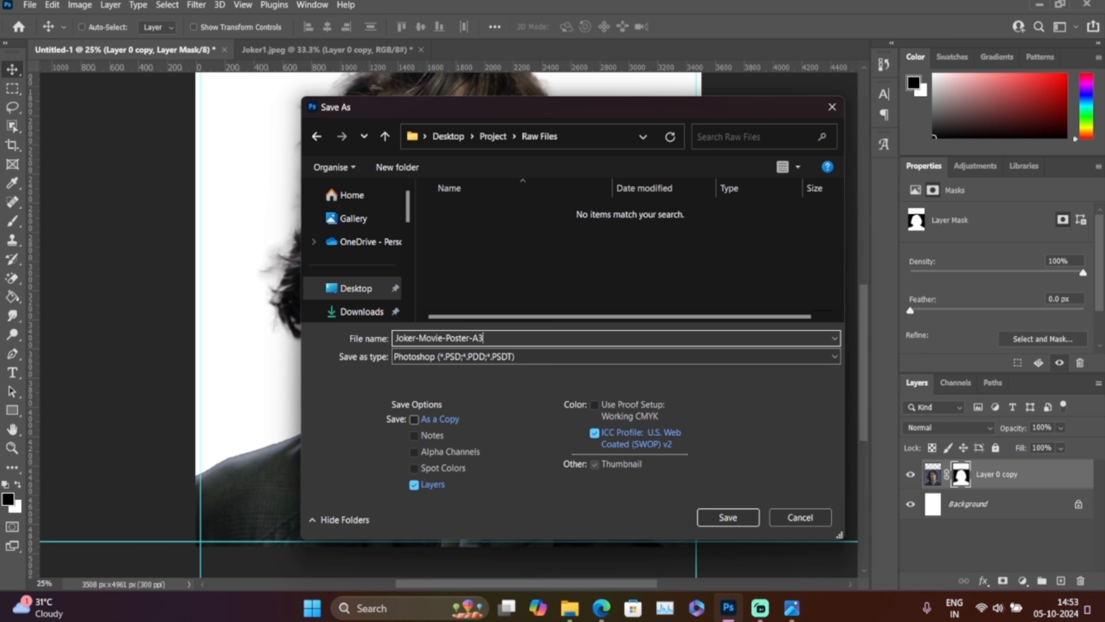
text(-size)
click(752, 518)
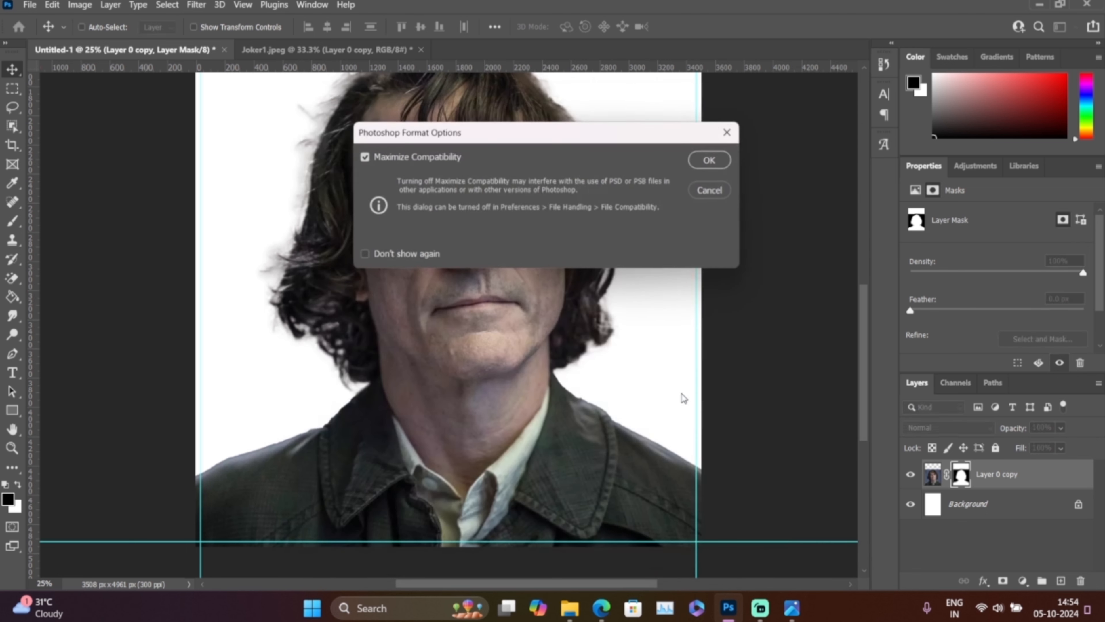
drag(547, 133, 455, 204)
click(589, 215)
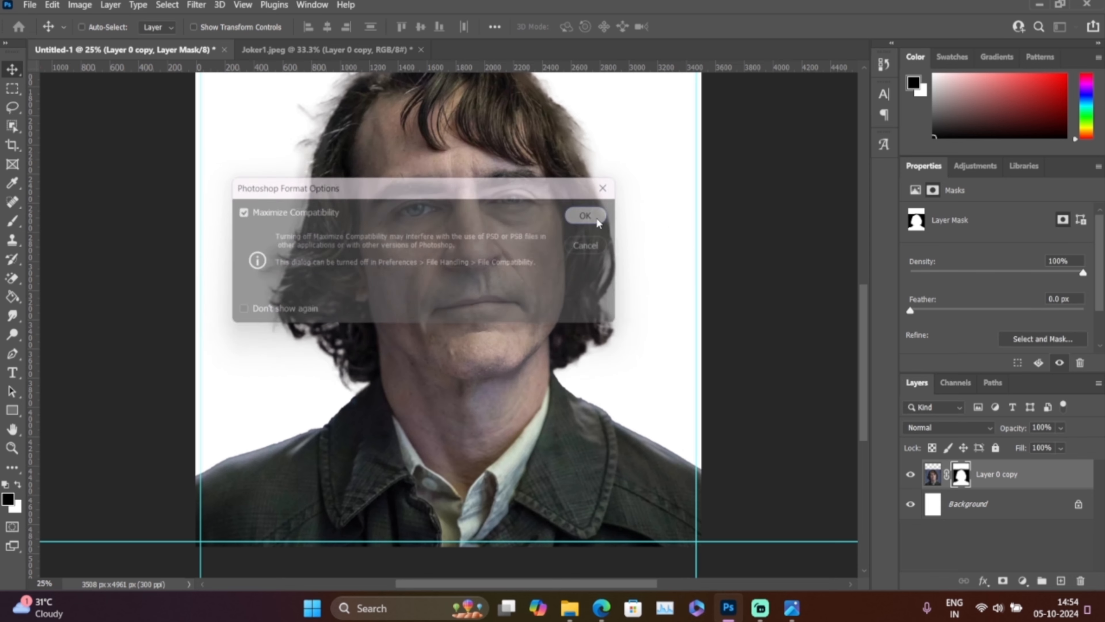
key(ctrl+minus)
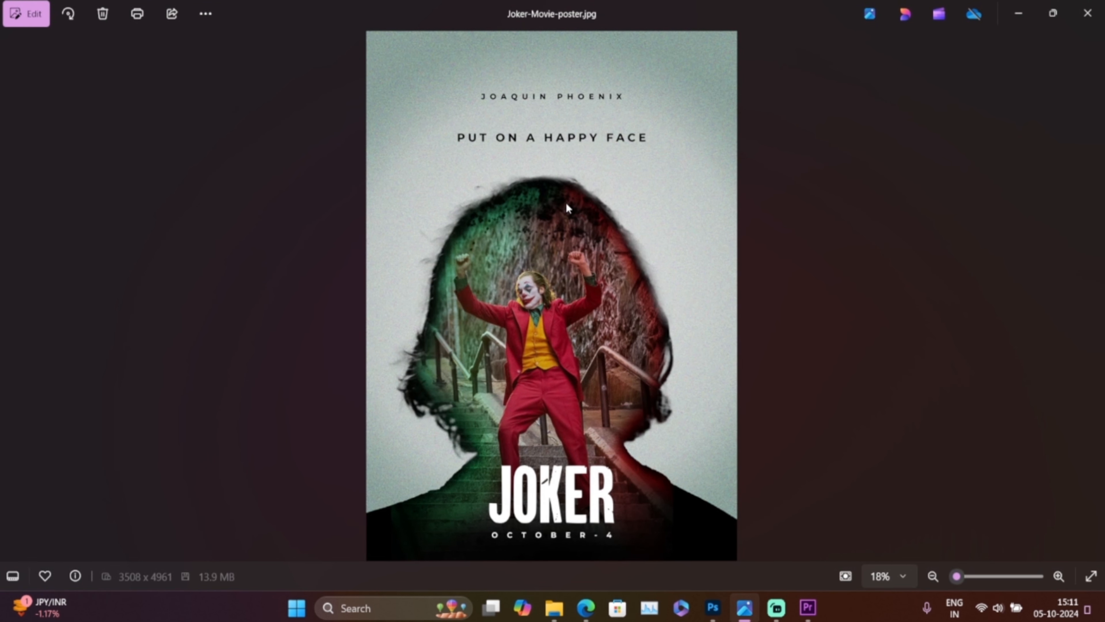
- Turn the portrait layer into a silhouette by applying a black (000000) Color Overlay in Normal mode at 100% opacity
click(1020, 15)
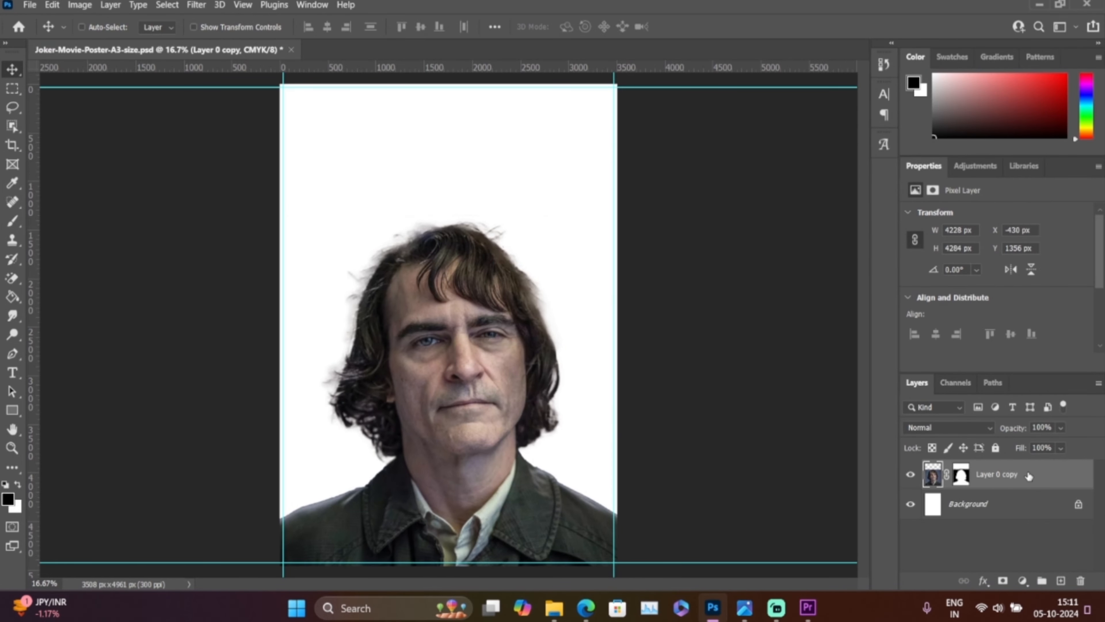
right_click(1030, 478)
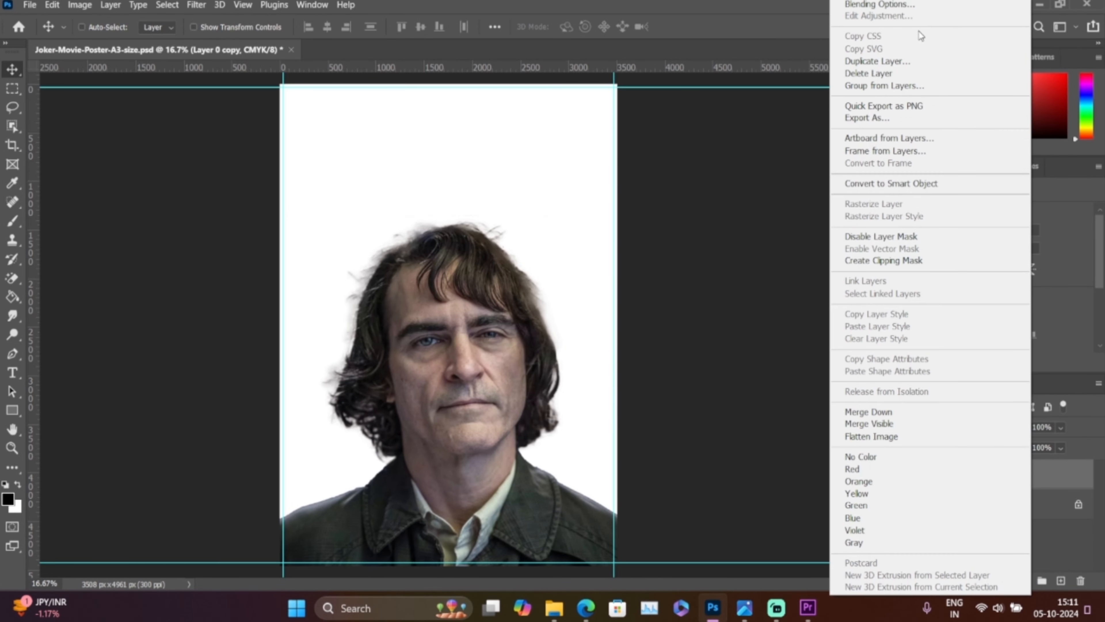
key(Escape)
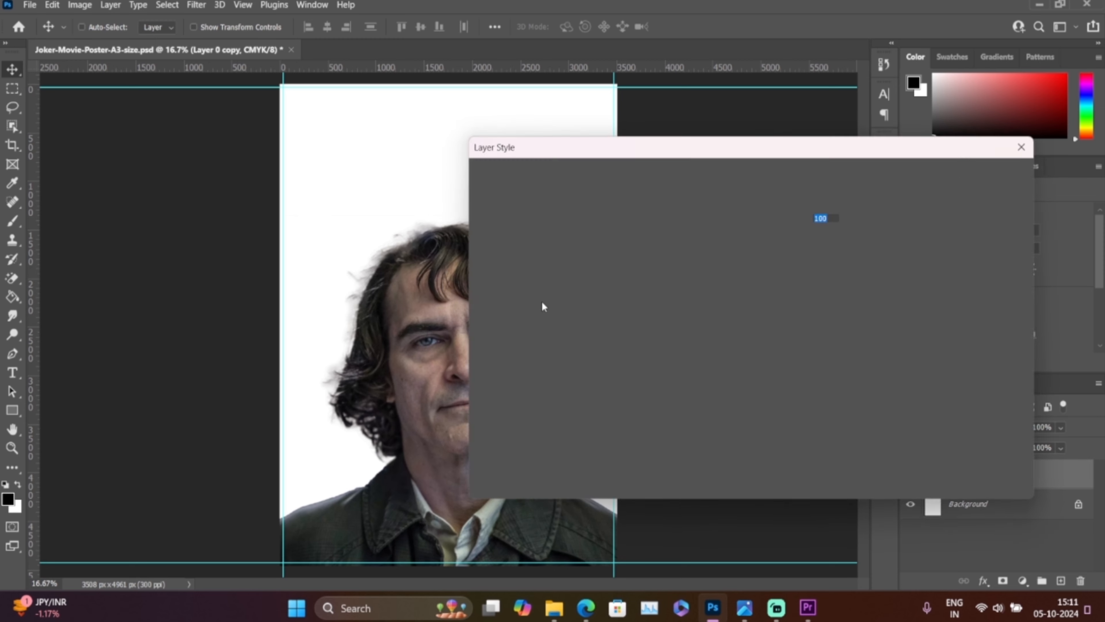
click(537, 346)
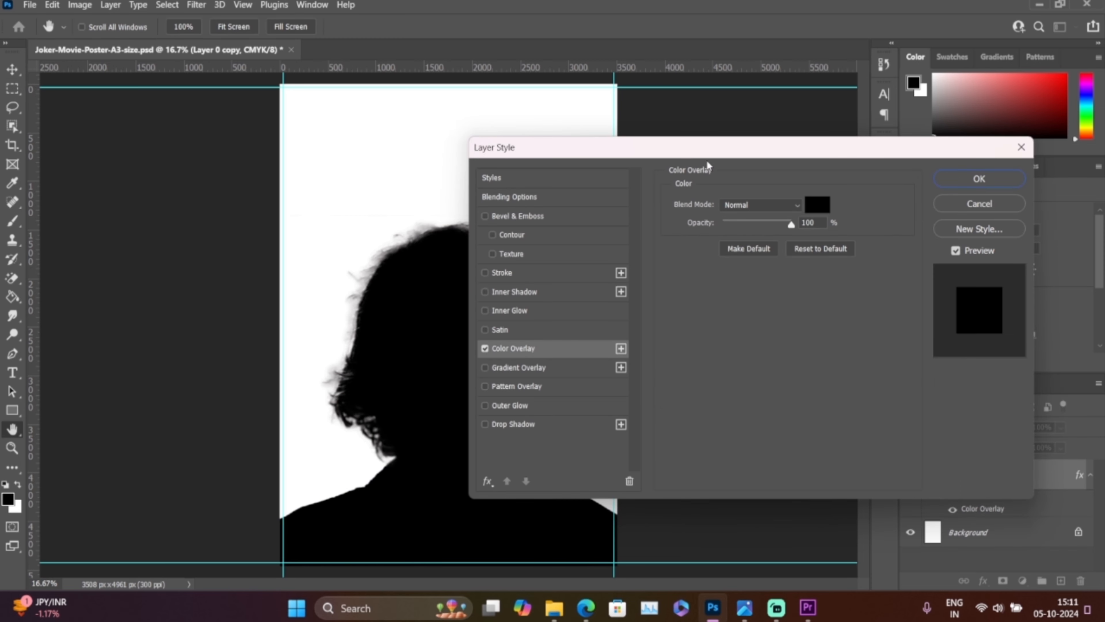
drag(723, 148, 804, 154)
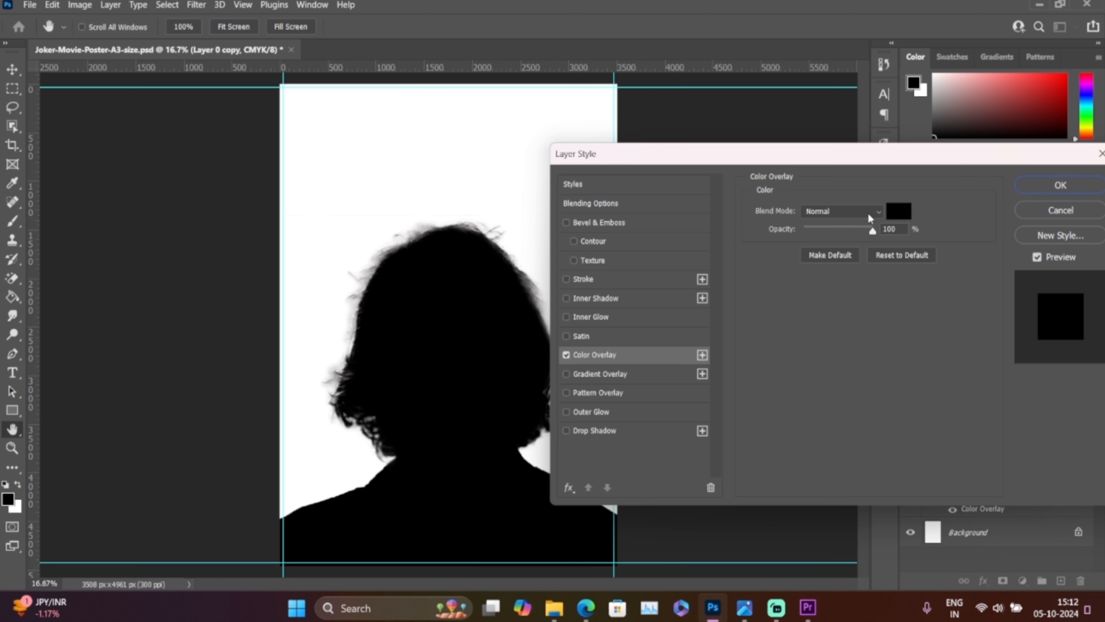
click(897, 213)
drag(712, 464, 744, 476)
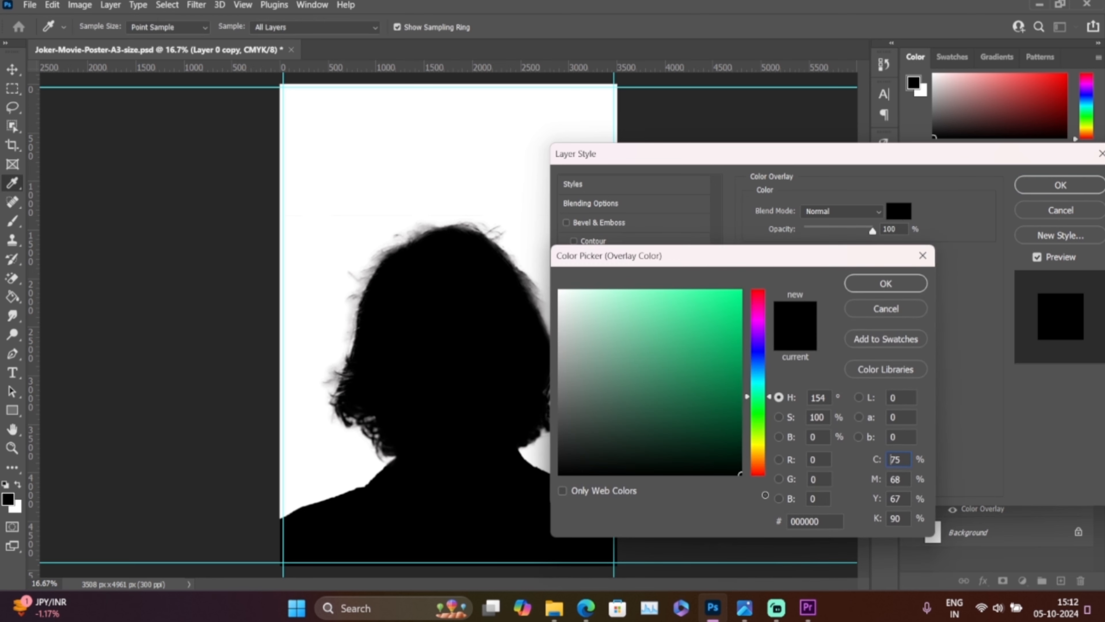
key(Return)
click(1060, 185)
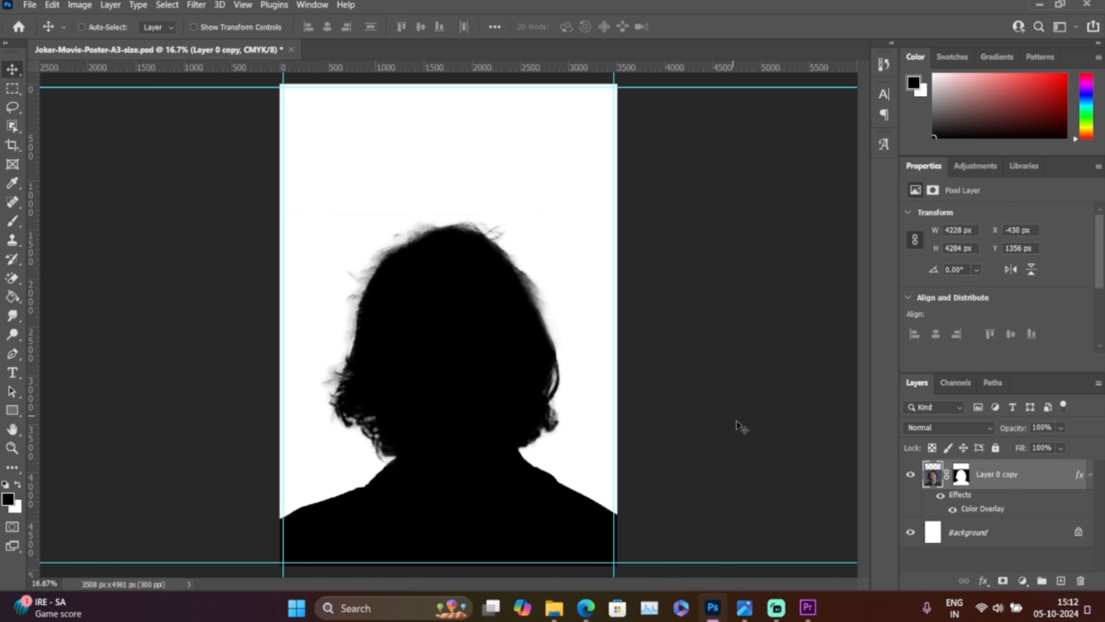
- Check the finished reference poster, then open the joker 2 image from the Project > Images folder
click(745, 607)
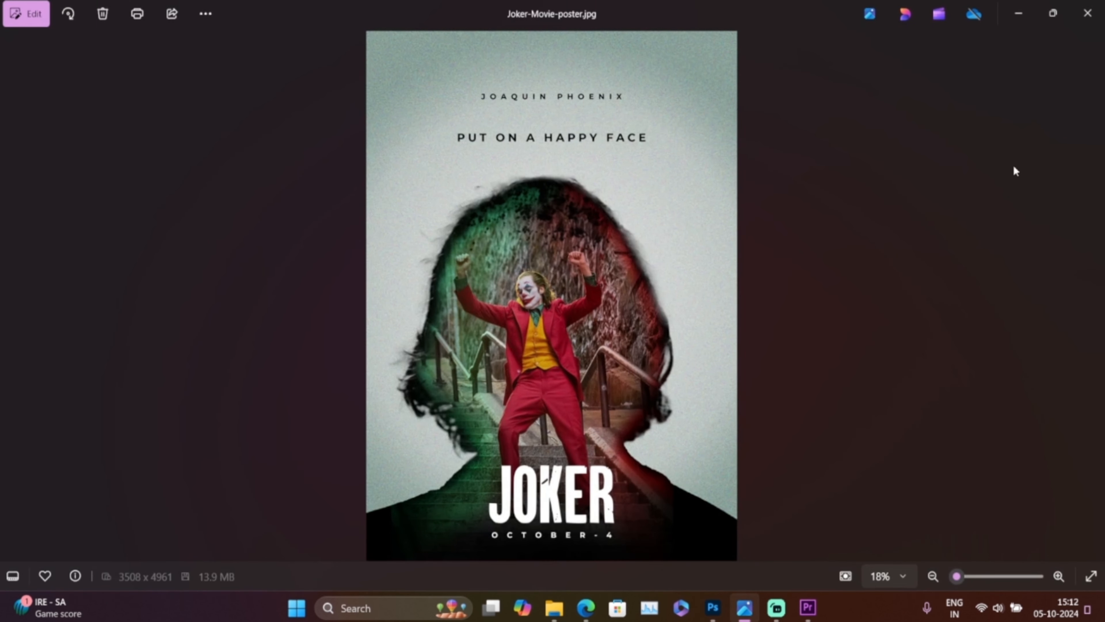
click(1006, 21)
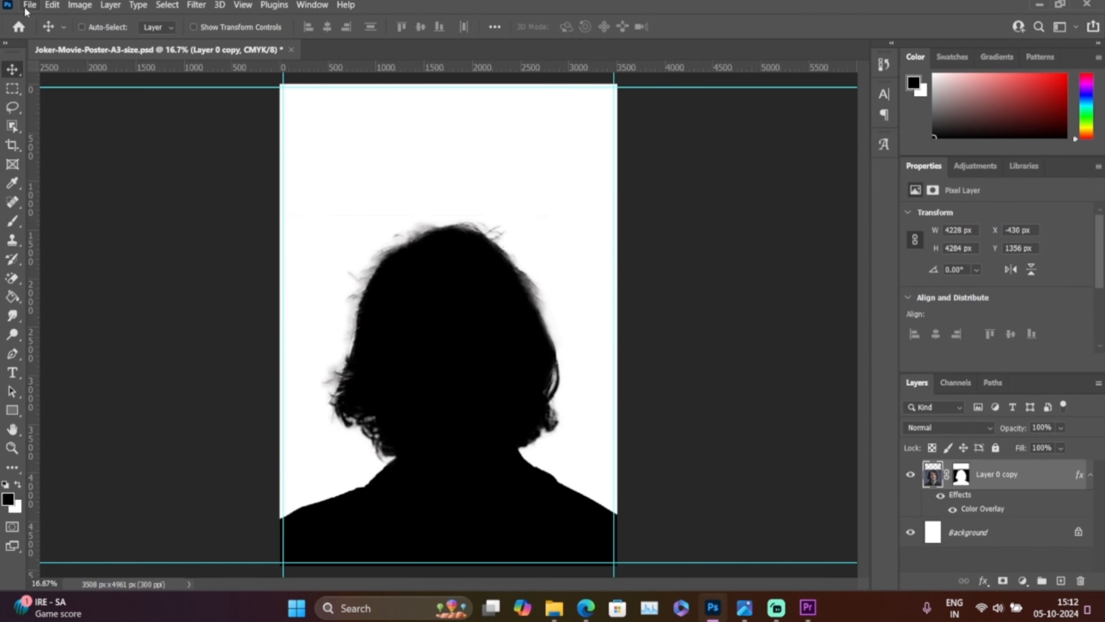
click(30, 6)
click(46, 31)
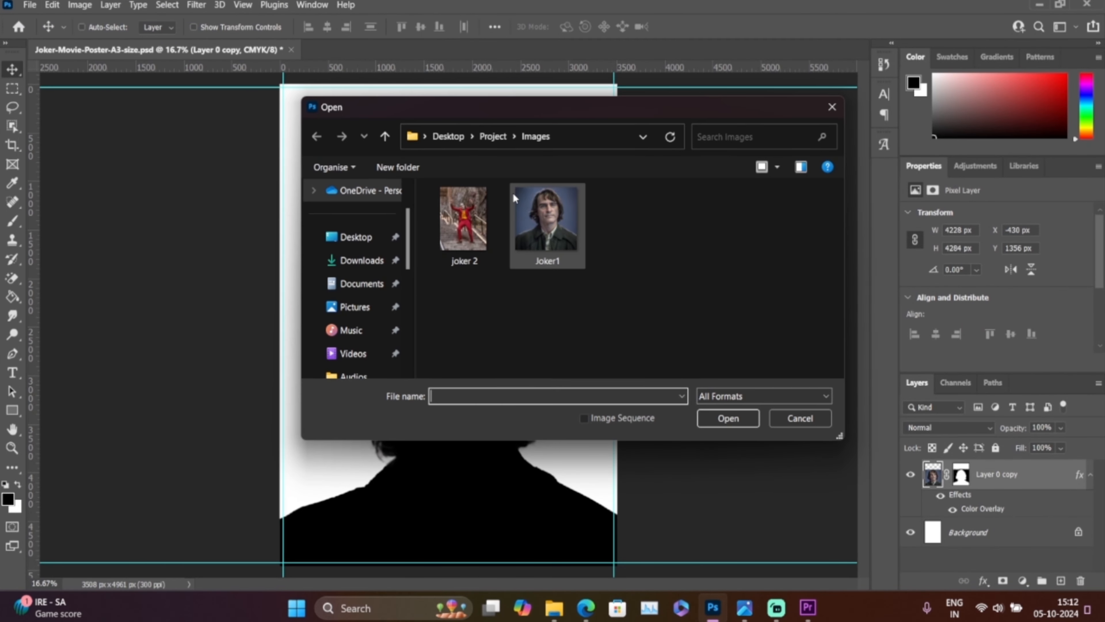
click(471, 227)
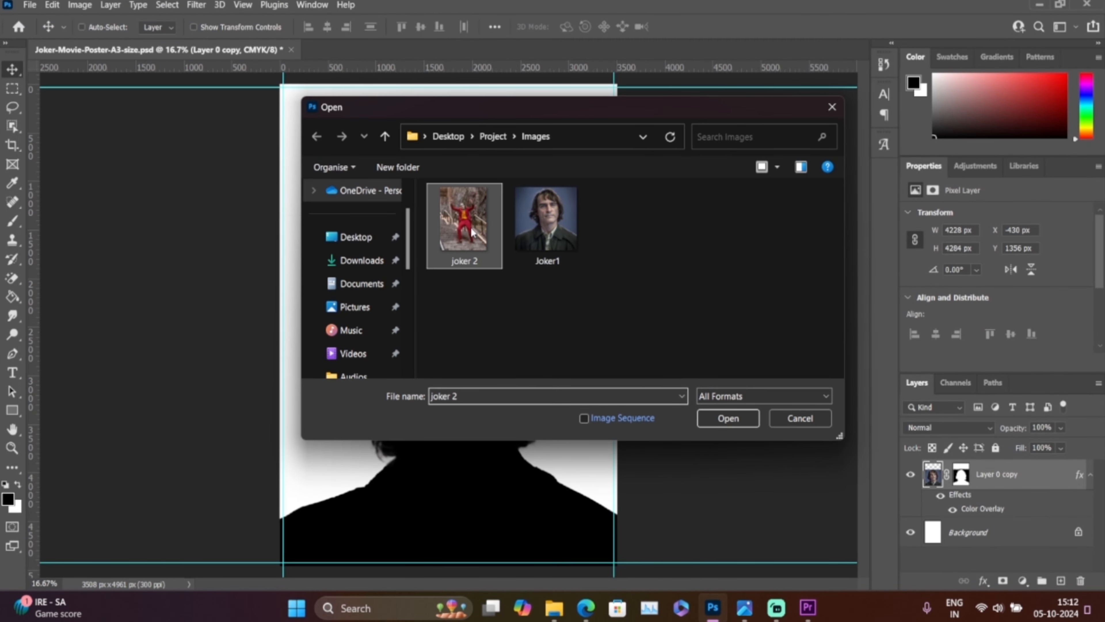
click(733, 418)
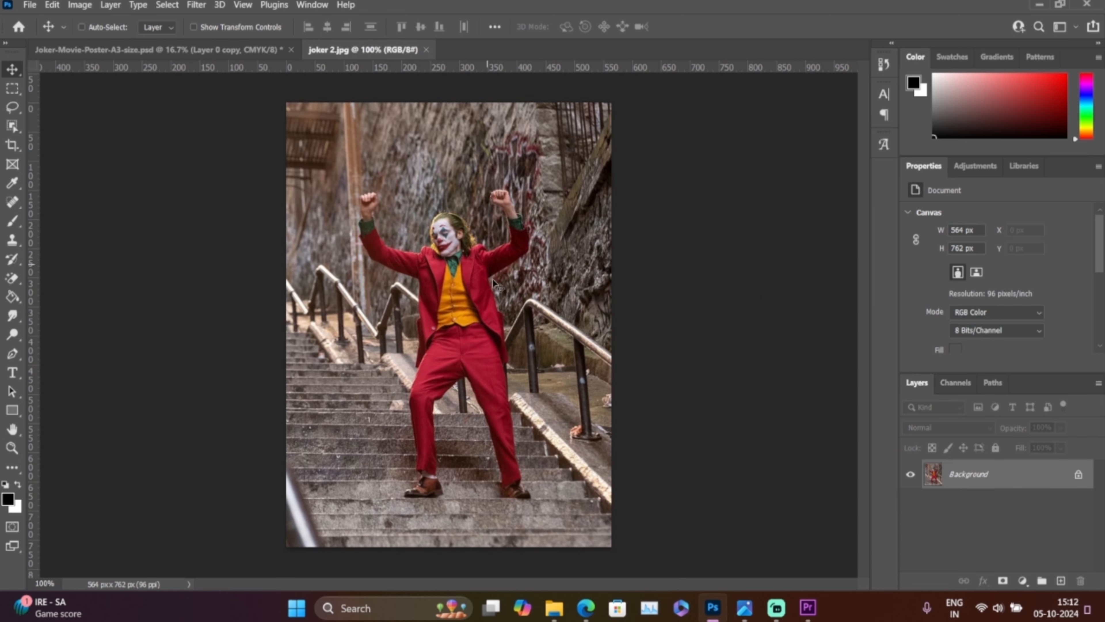
- Bring the joker 2 picture into the poster document and enlarge it to about 1612 x 2178 px over the silhouette's head
click(210, 50)
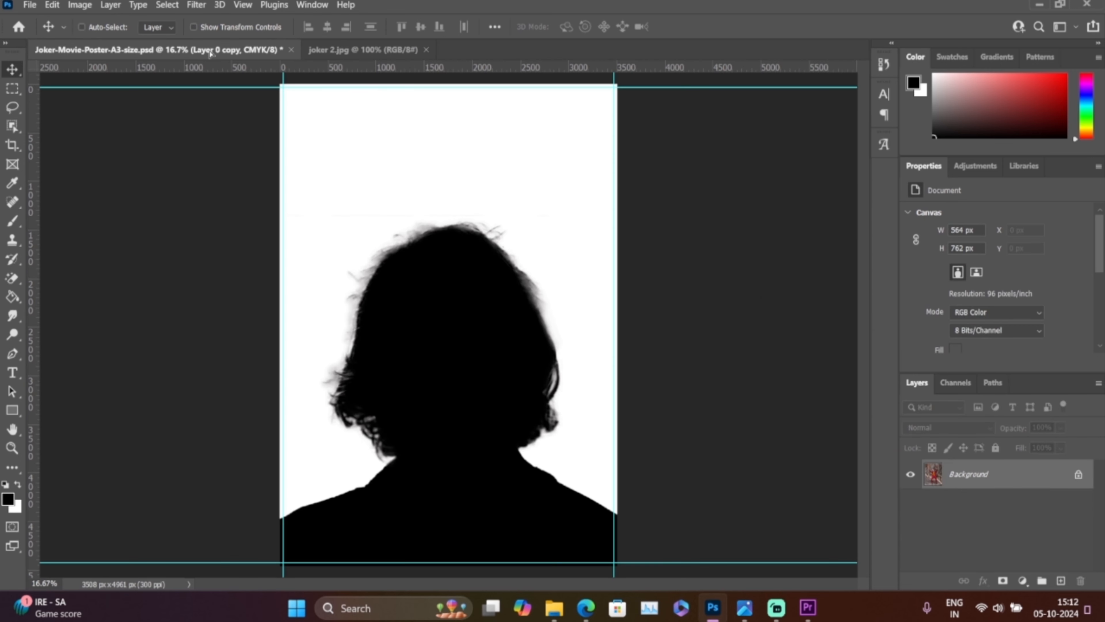
drag(424, 269, 425, 268)
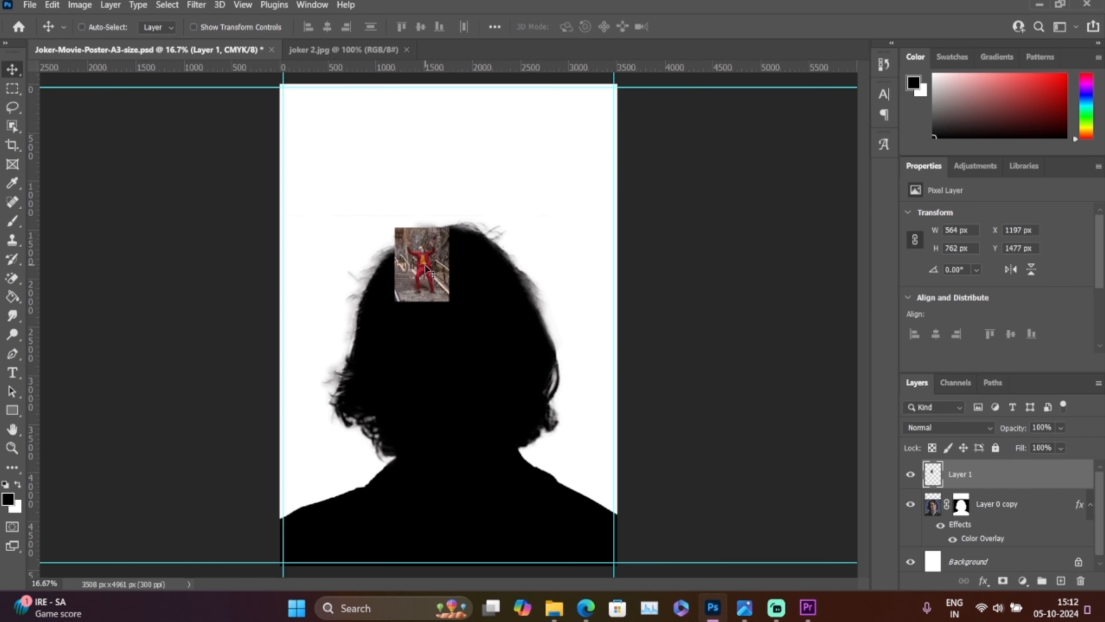
key(ctrl+t)
drag(421, 303, 437, 457)
key(Return)
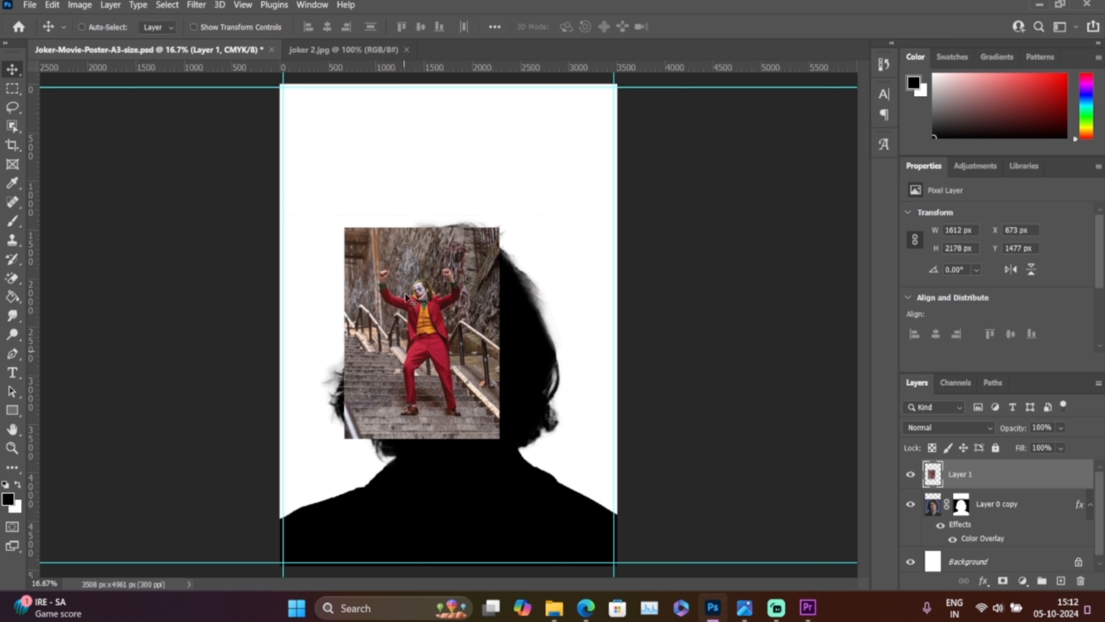
- Rename the silhouette layer Joker-Black
double_click(1001, 505)
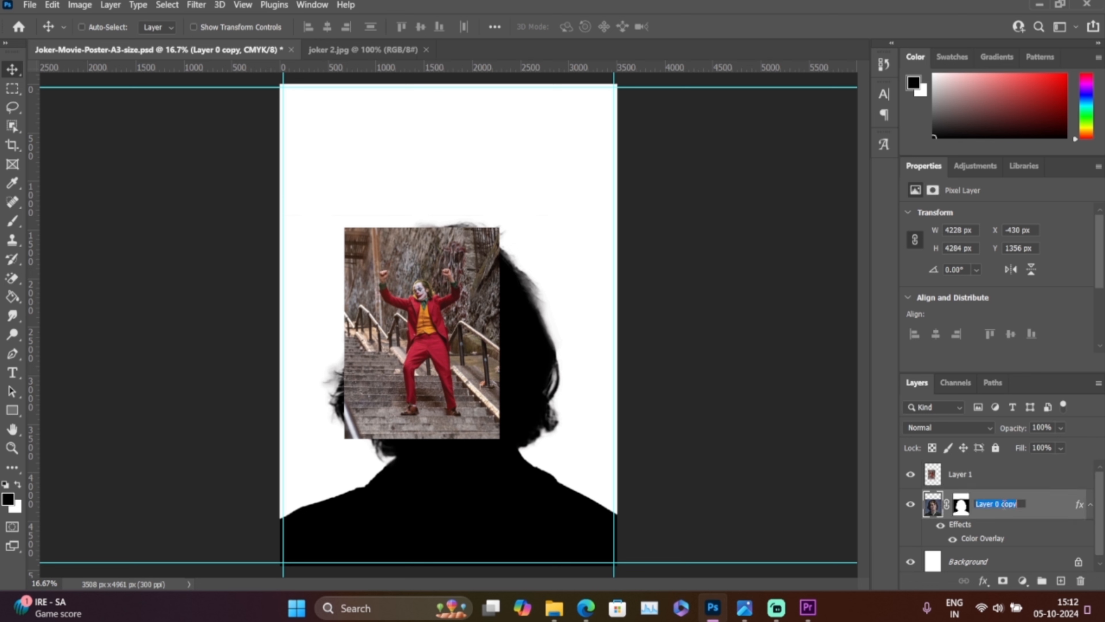
text(Joker-Black)
key(Return)
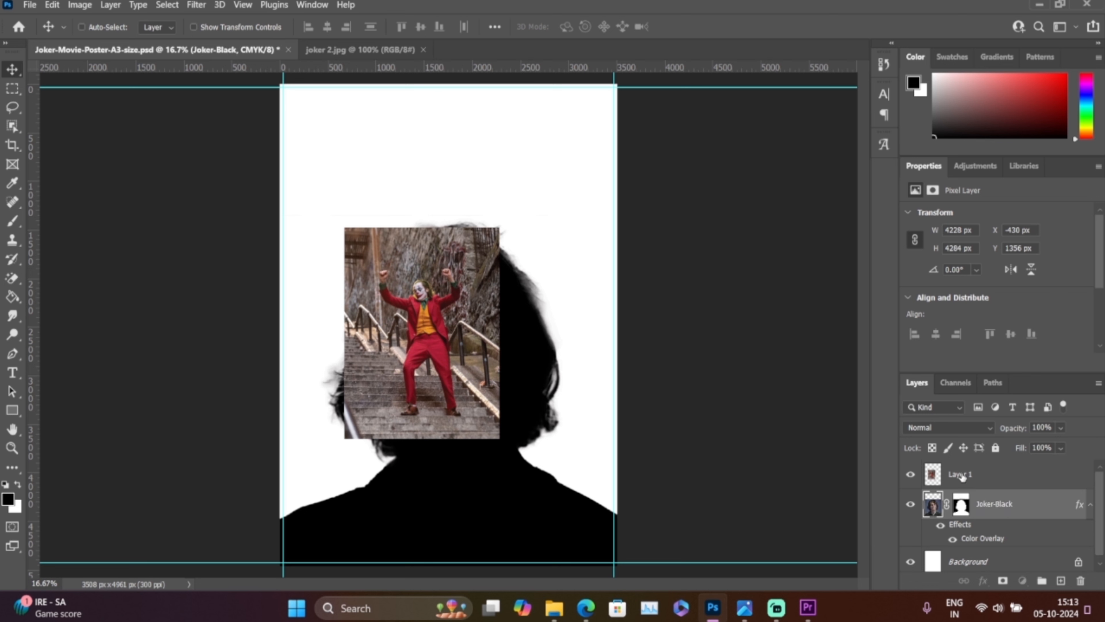
- Rename the dancing Joker picture's layer Joker-foreground-image
double_click(962, 475)
text(J)
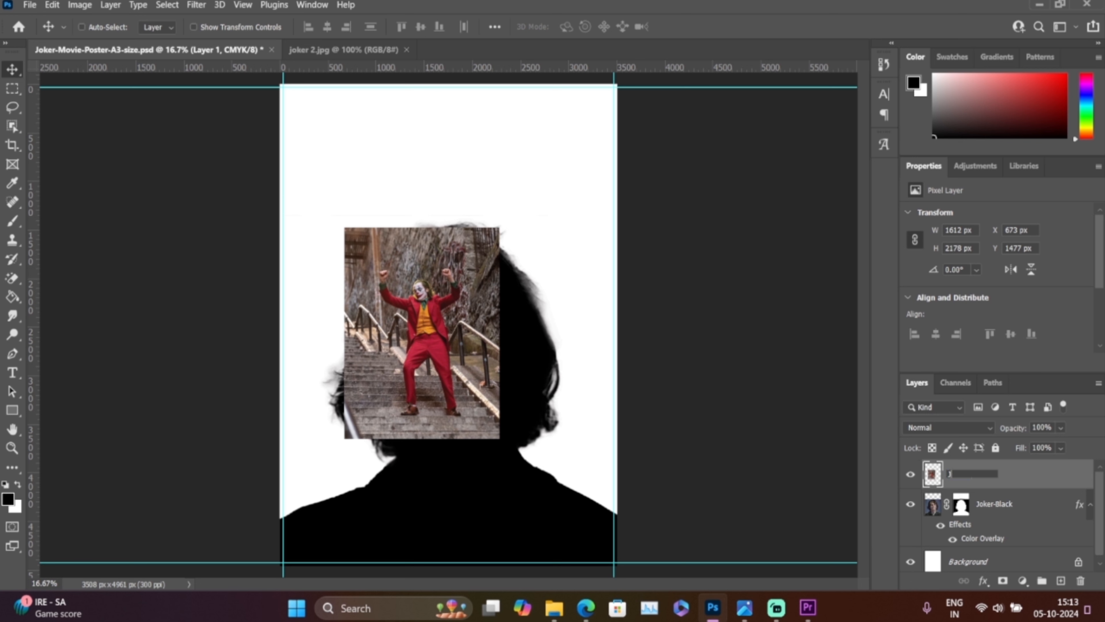
text(oker-foreground)
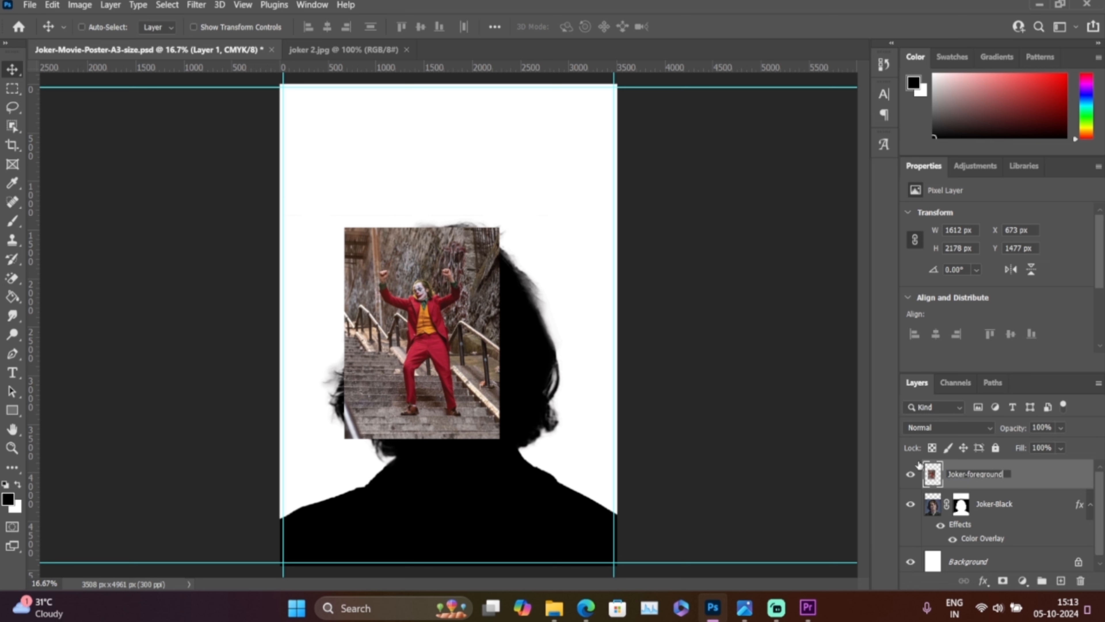
text(-image4)
key(BackSpace)
key(Return)
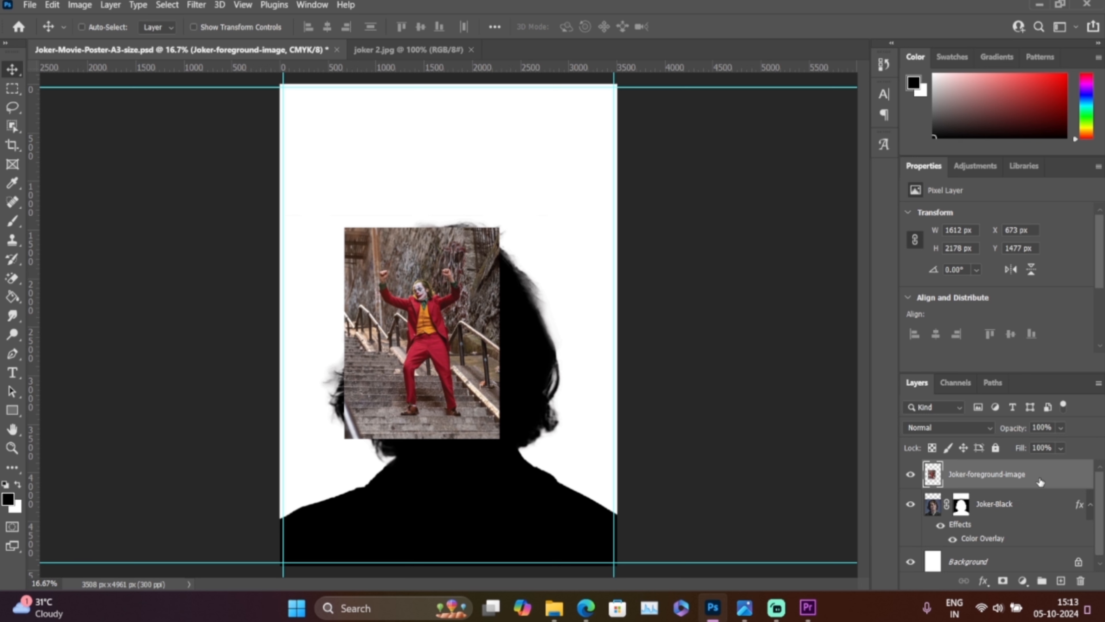
- Create a clipping mask so the Joker-foreground-image layer is clipped to the Joker-Black silhouette
alt+click(958, 487)
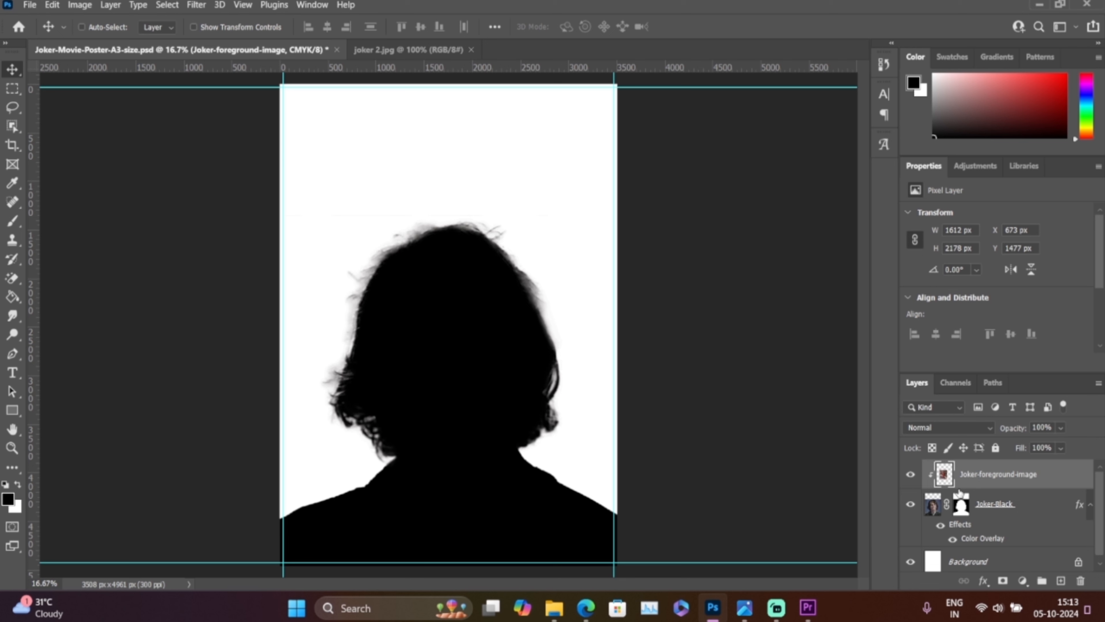
right_click(1054, 478)
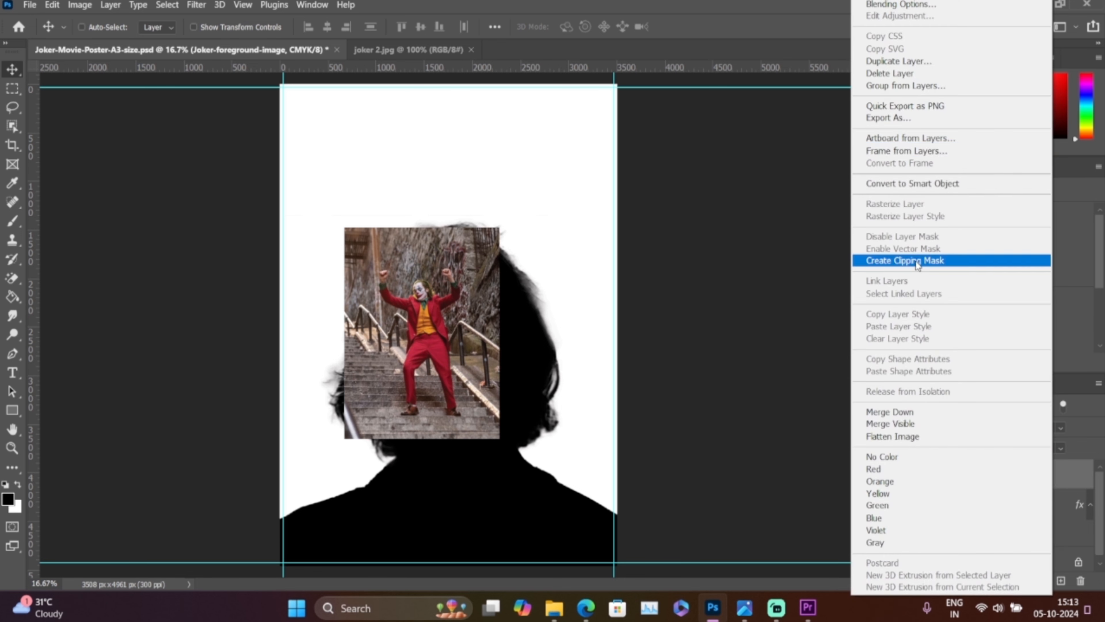
click(894, 262)
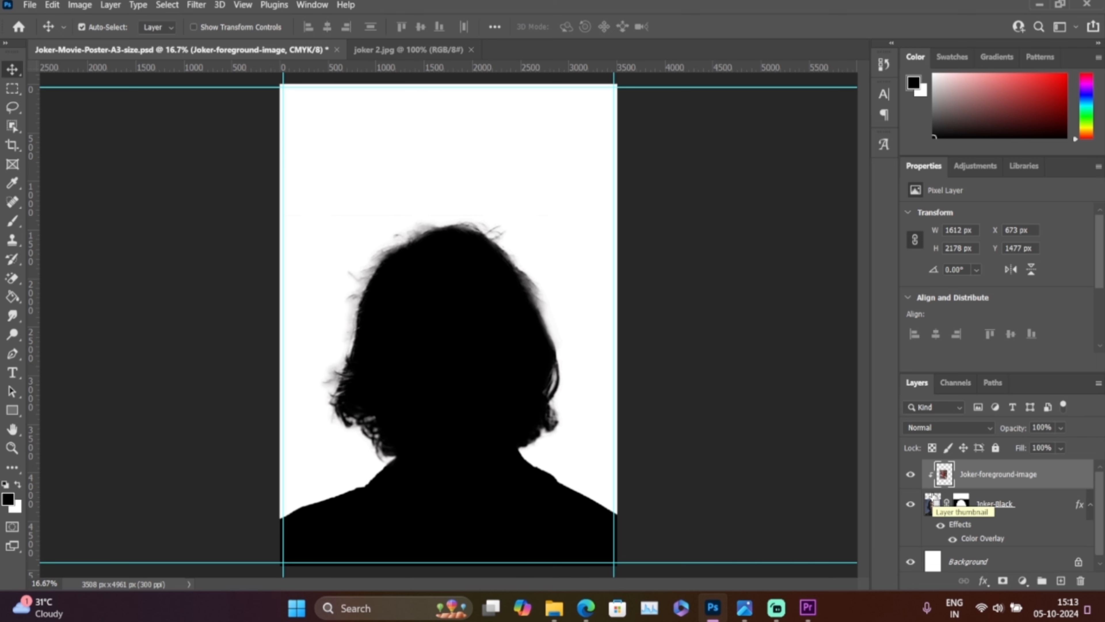
- Release the picture's clipping mask, then convert the Joker-Black silhouette layer to a smart object and view its contents
alt+click(952, 489)
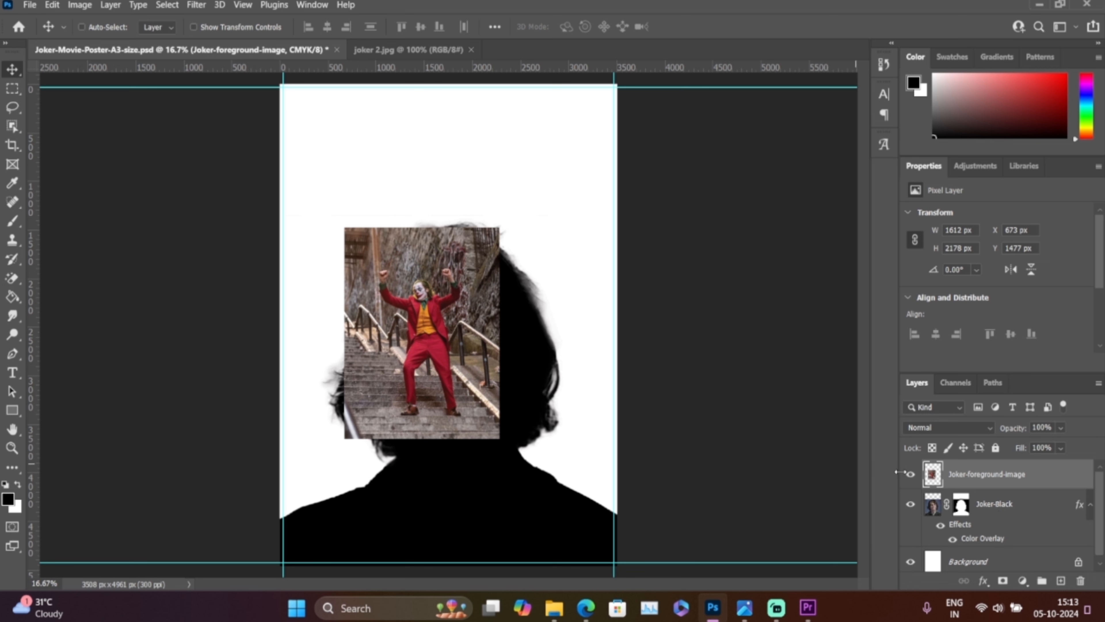
click(1019, 499)
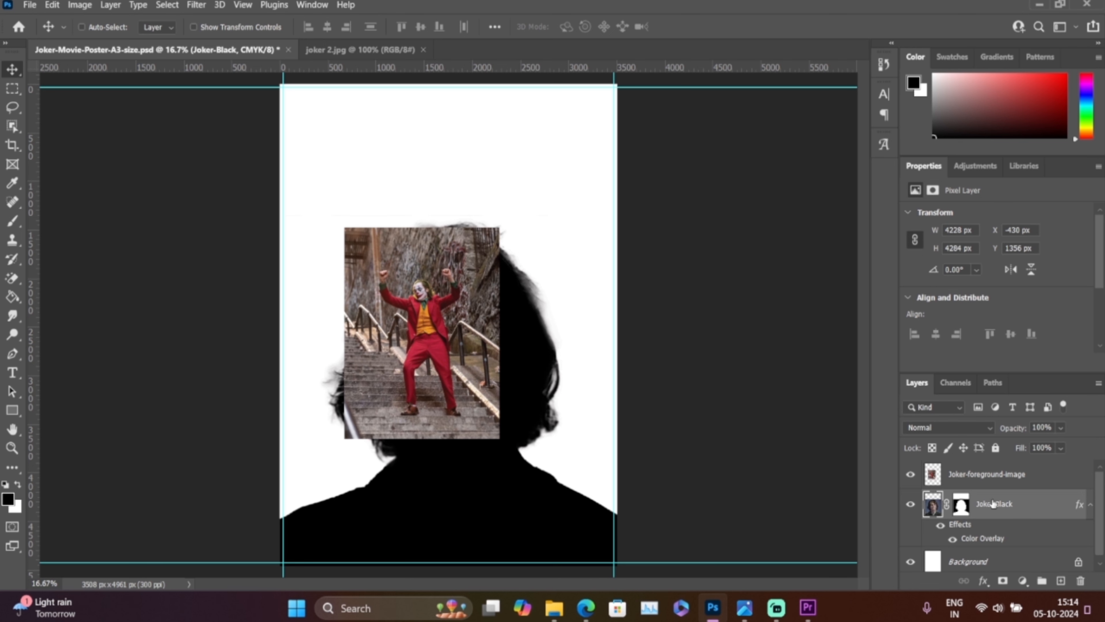
right_click(1019, 503)
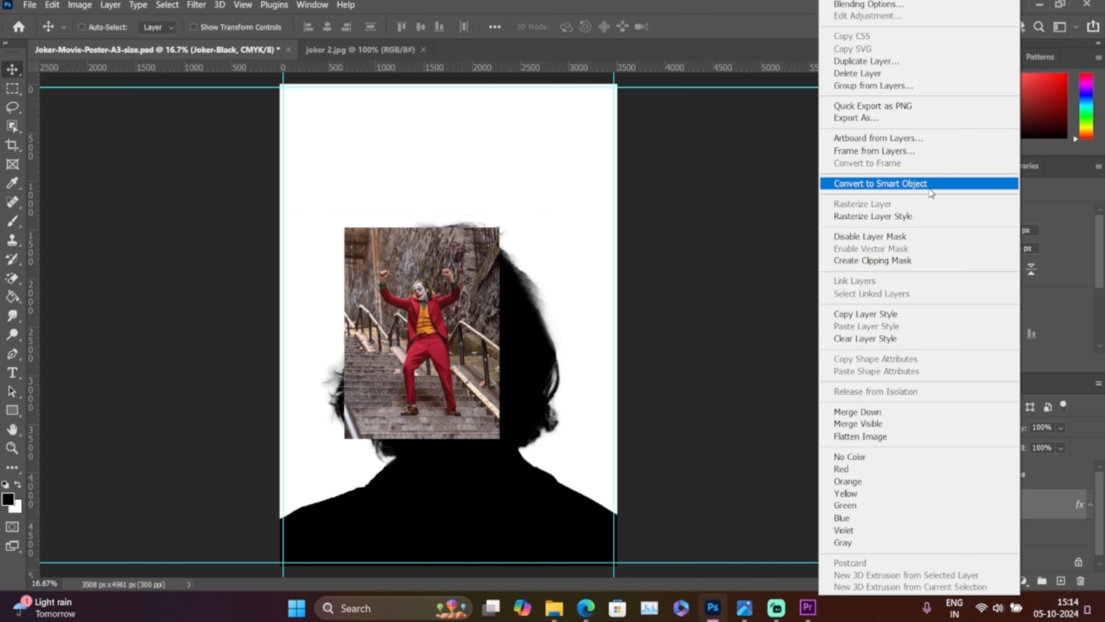
click(867, 185)
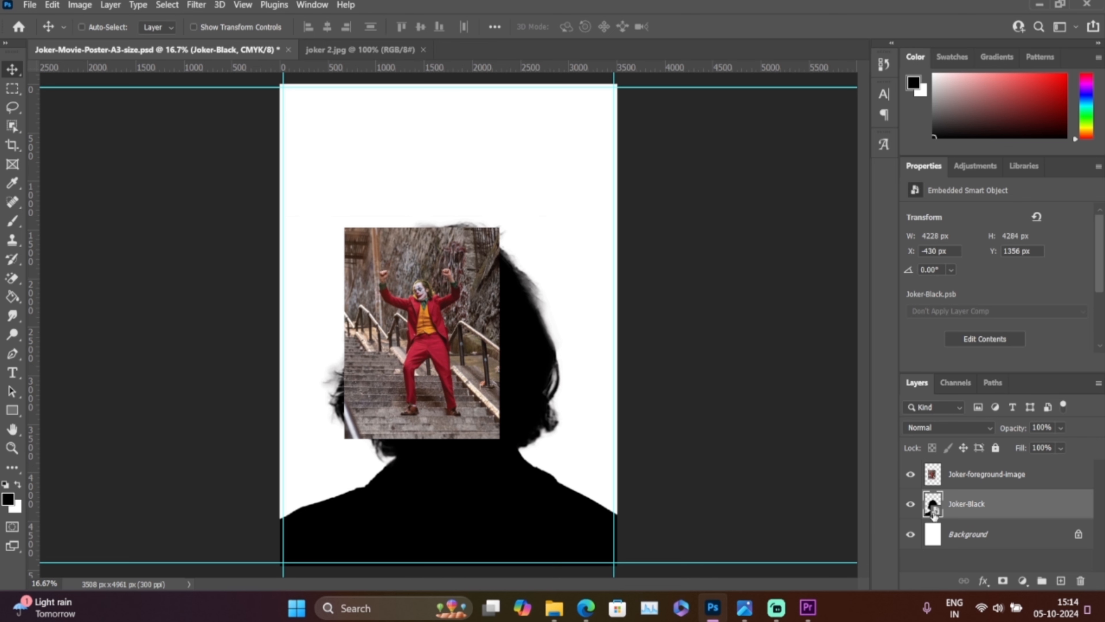
double_click(933, 514)
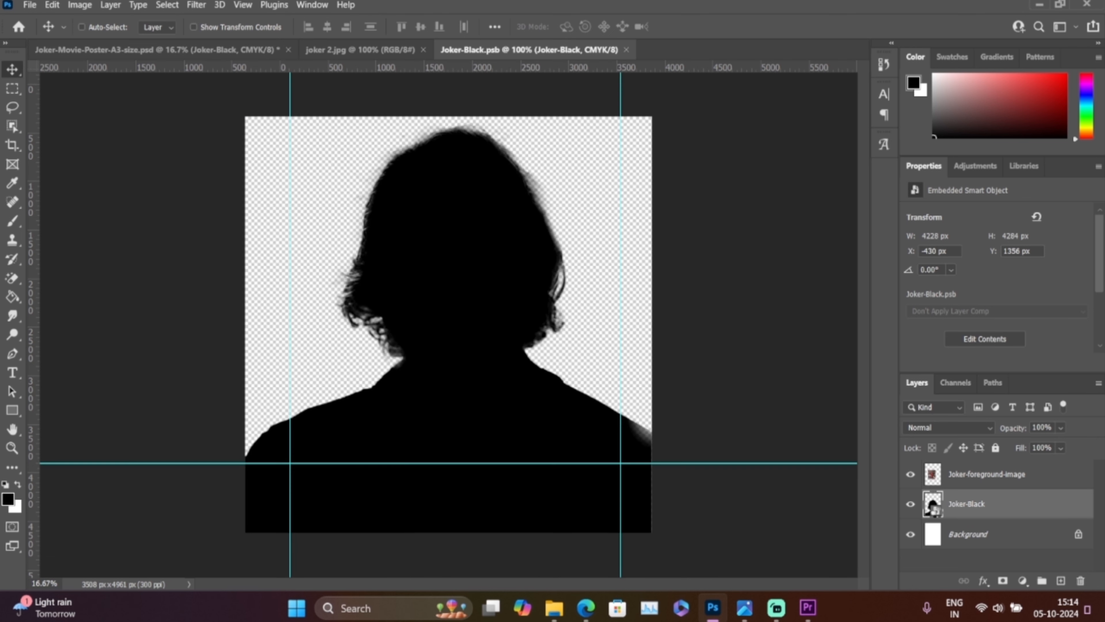
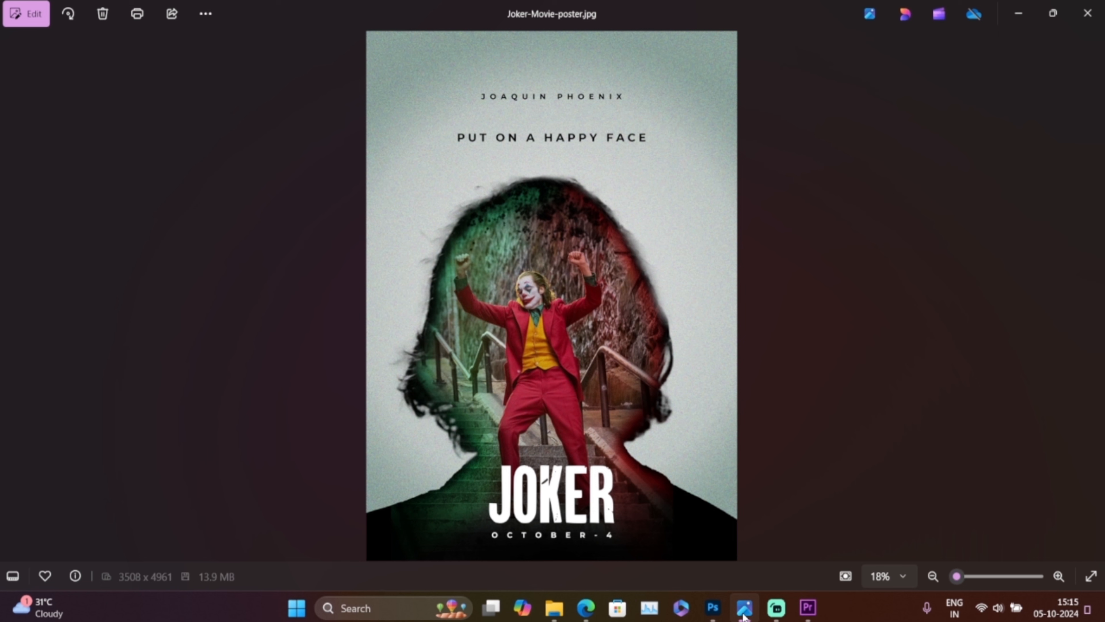
- Enlarge the clipped Joker-foreground-image to 2552 x 3448 px over the silhouette and apply Auto Tone to it
click(744, 613)
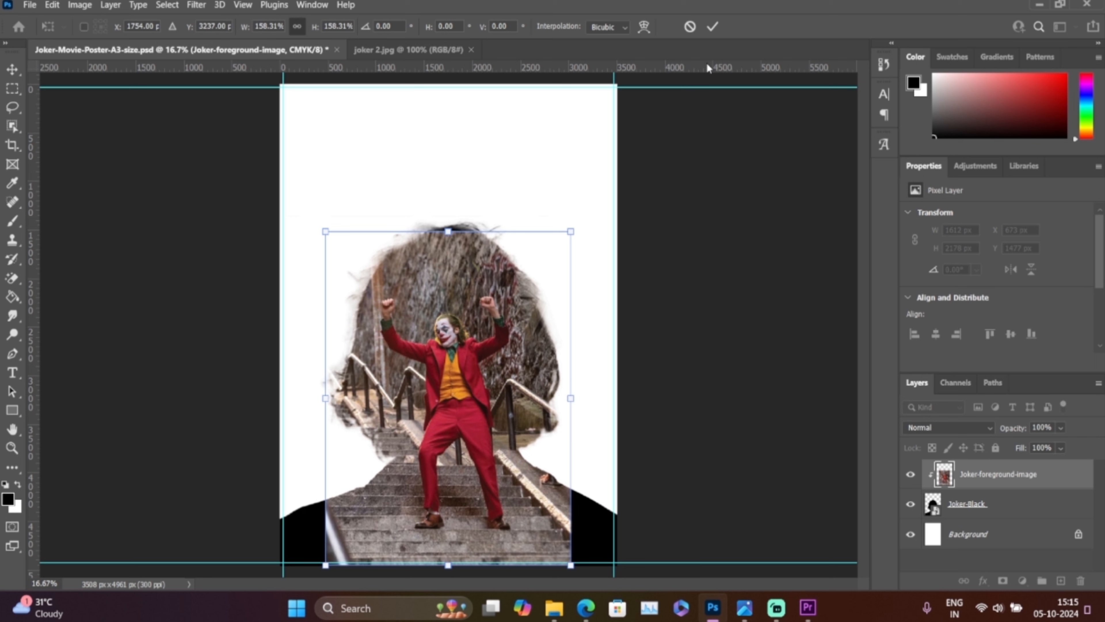
click(712, 28)
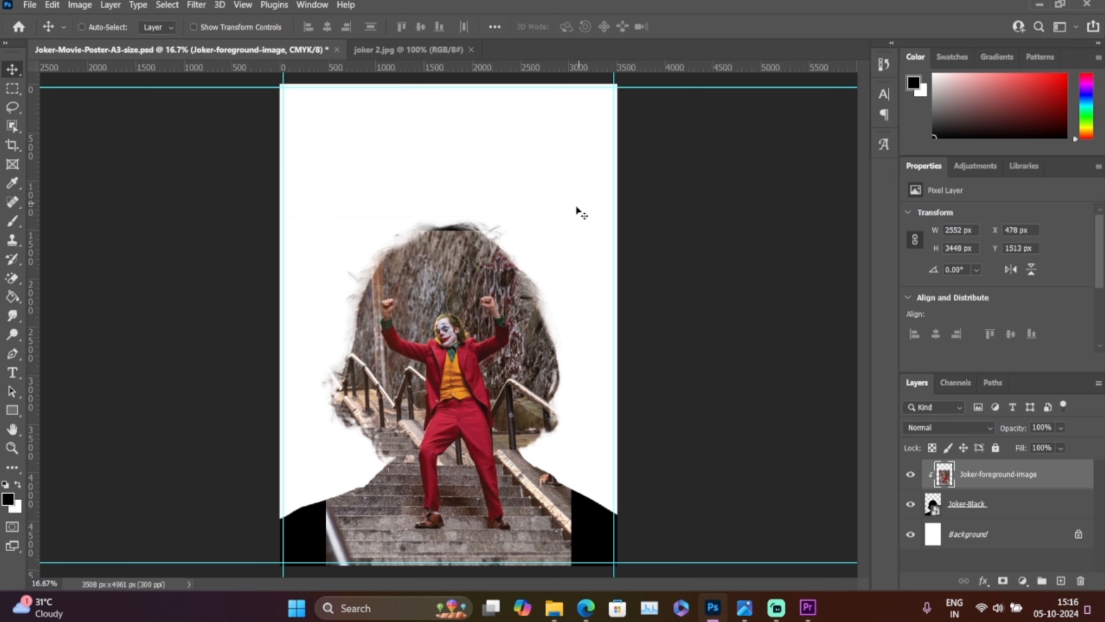
click(80, 5)
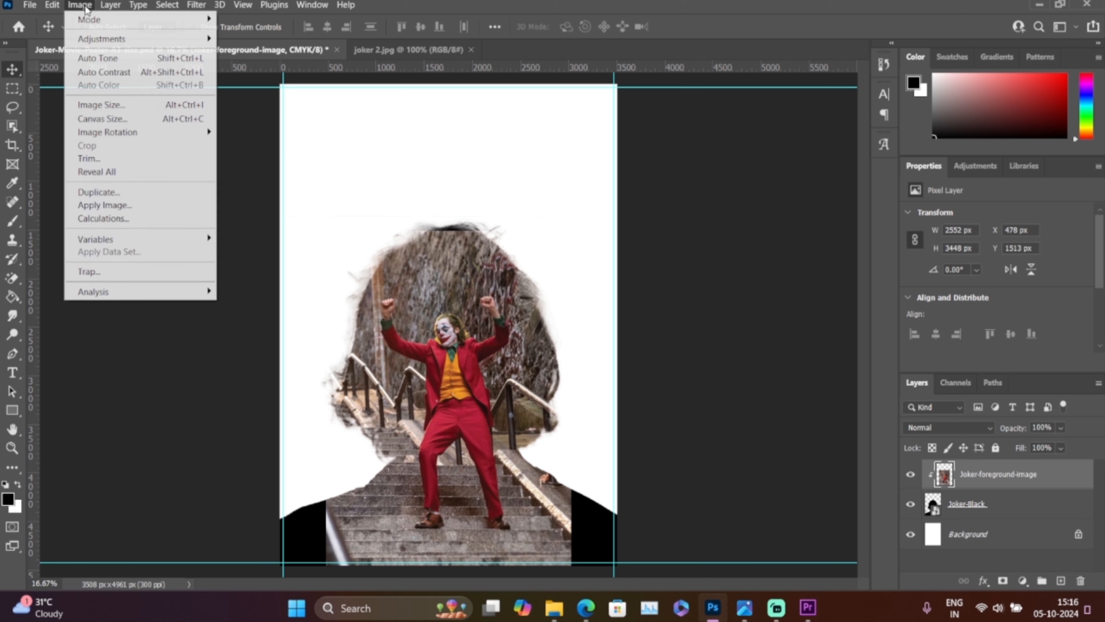
click(99, 59)
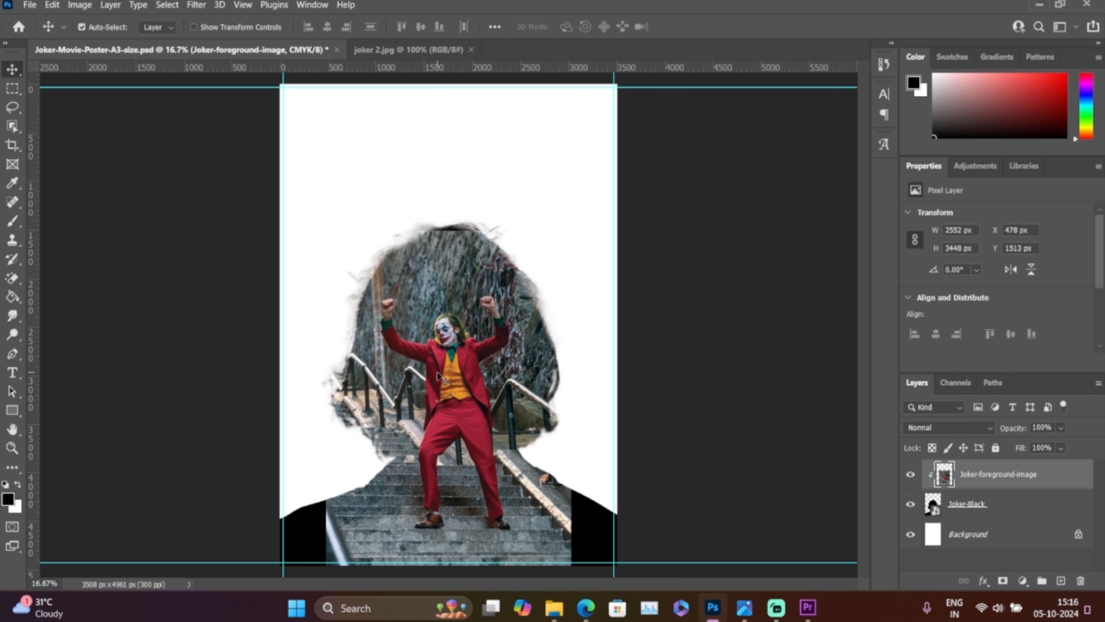
key(ctrl+plus)
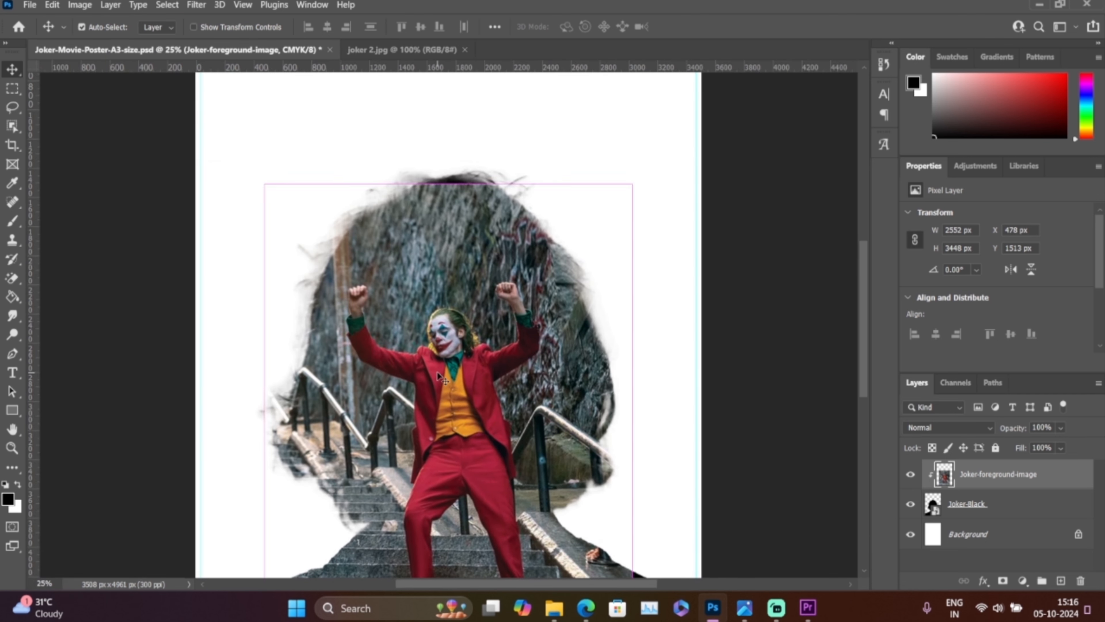
key(ctrl+minus)
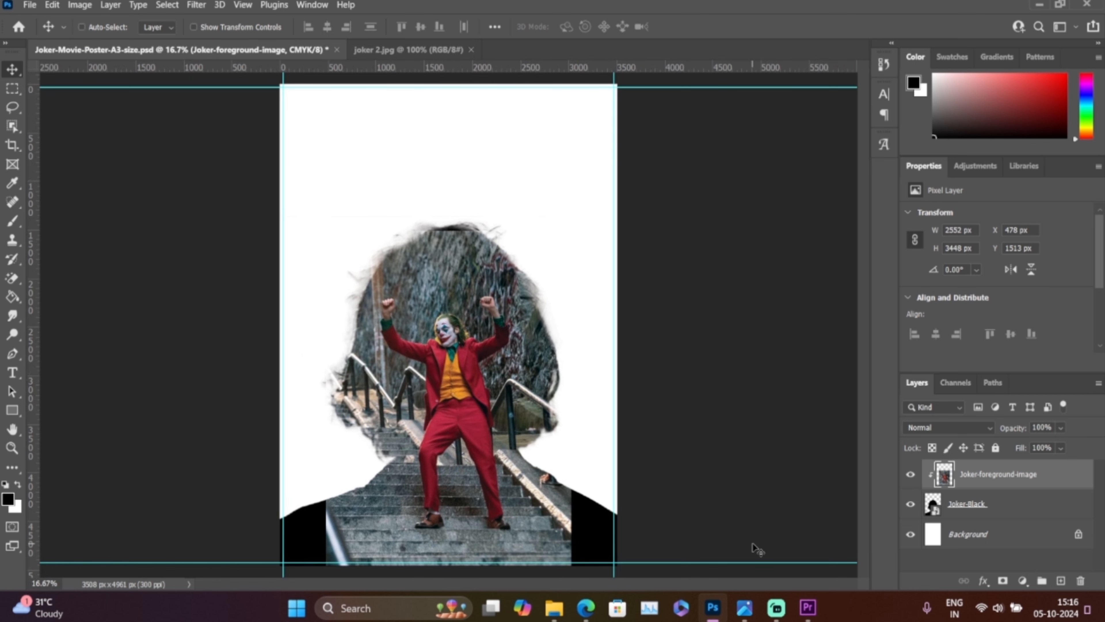
- Add a layer mask to Joker-foreground-image and set a Soft Round brush to 432 px, 0% hardness and 20% opacity
click(745, 607)
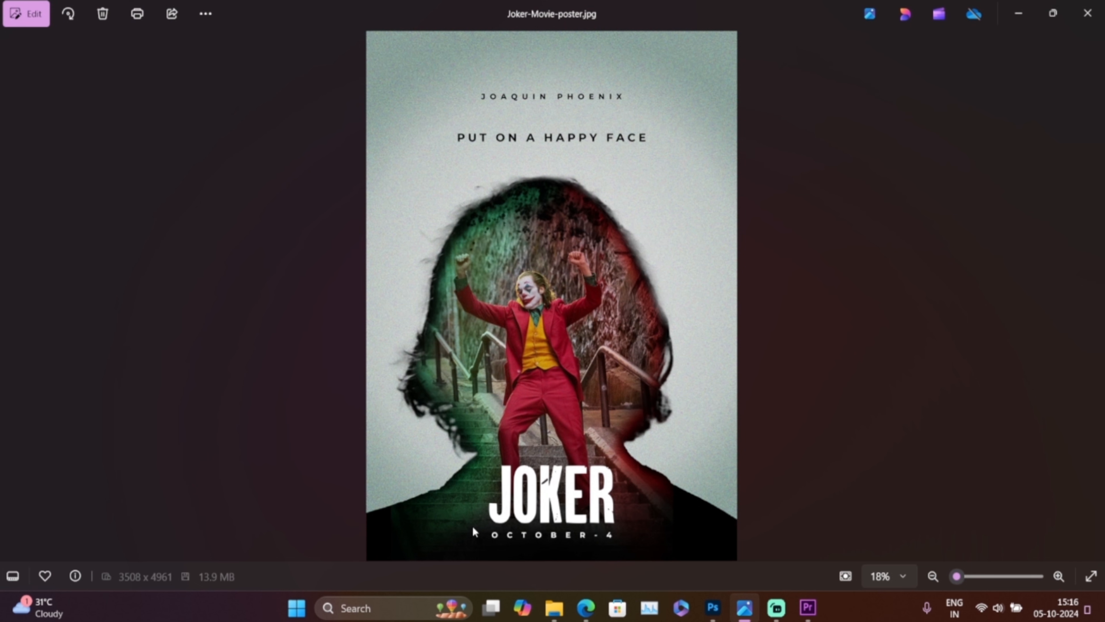
click(1018, 14)
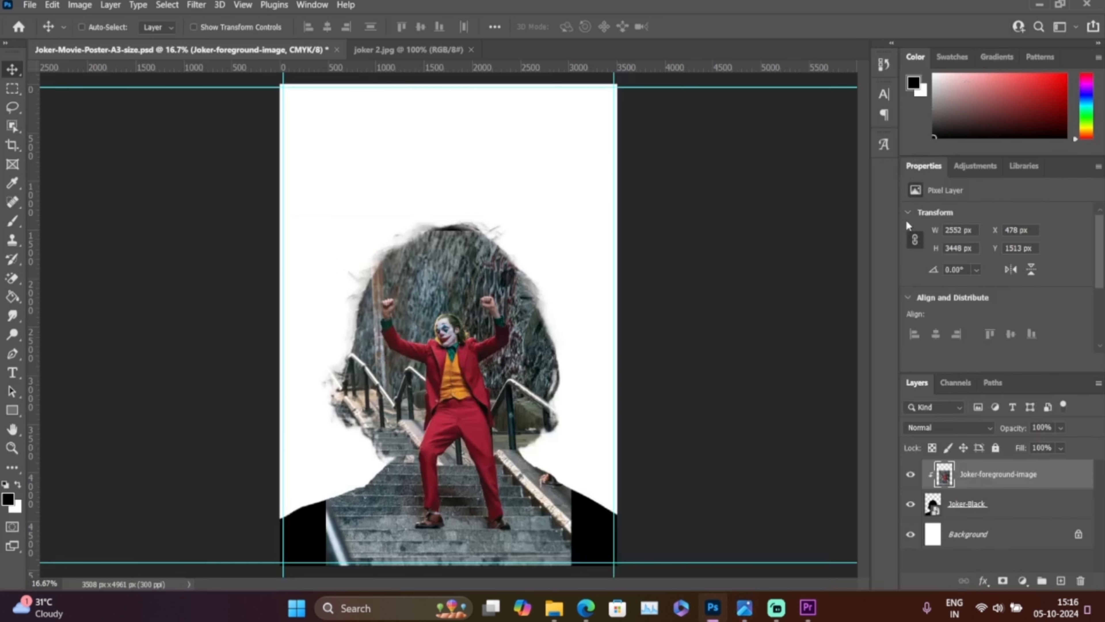
click(1001, 582)
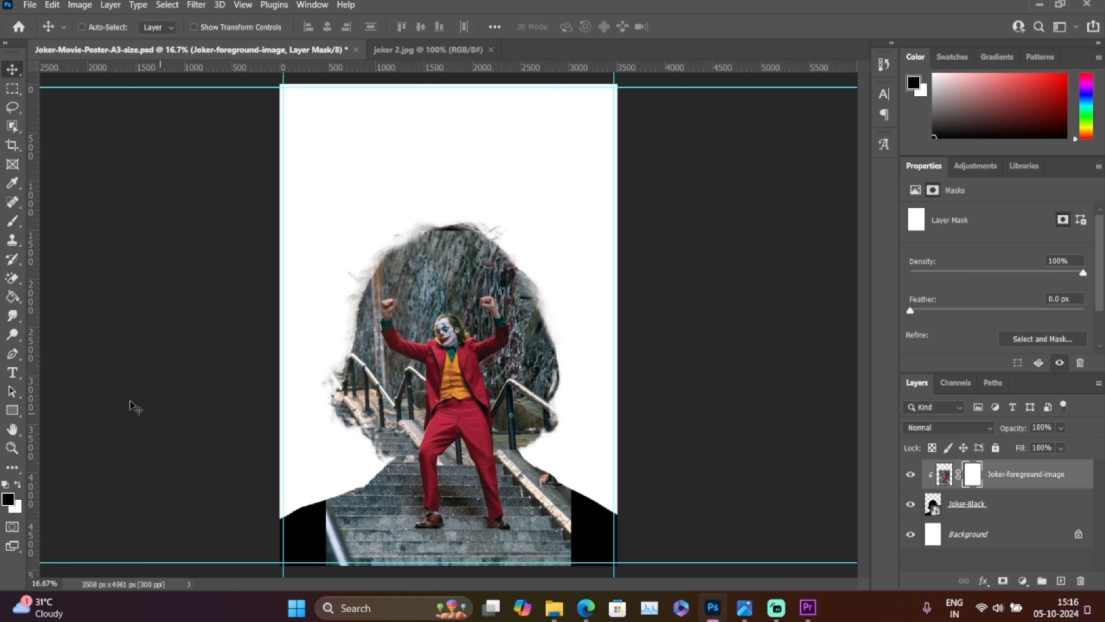
click(12, 221)
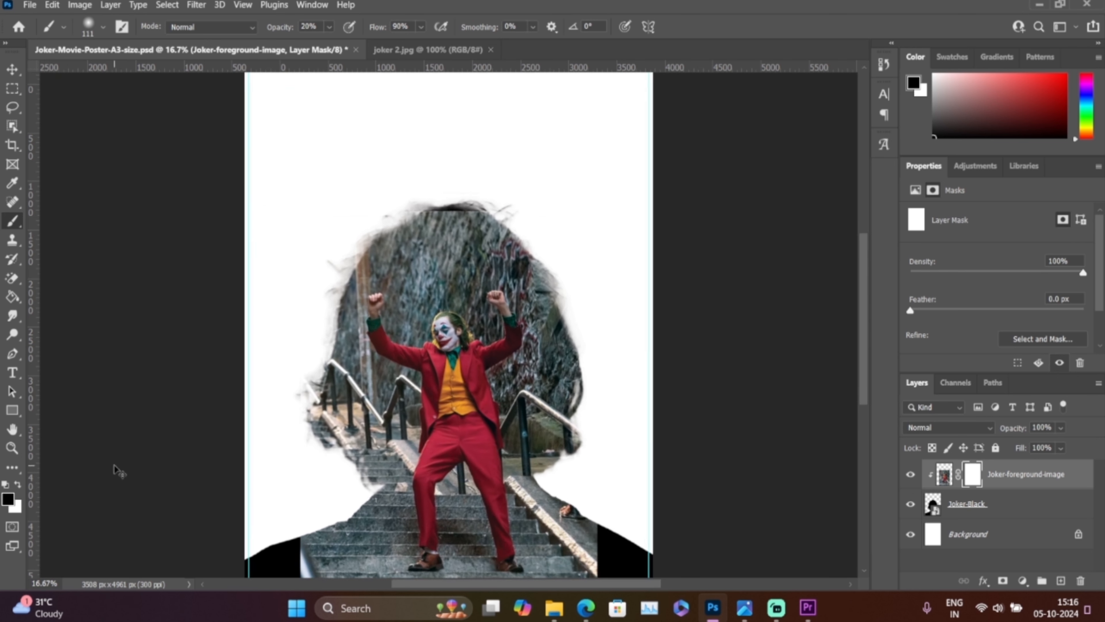
key(ctrl+plus)
key(ctrl+plus)
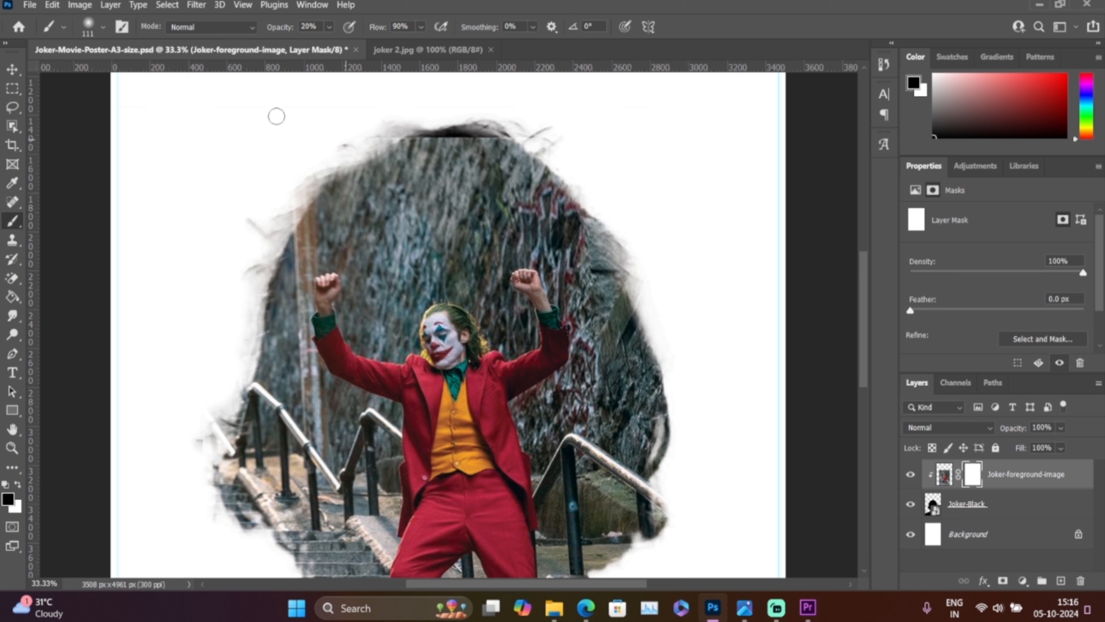
right_click(329, 128)
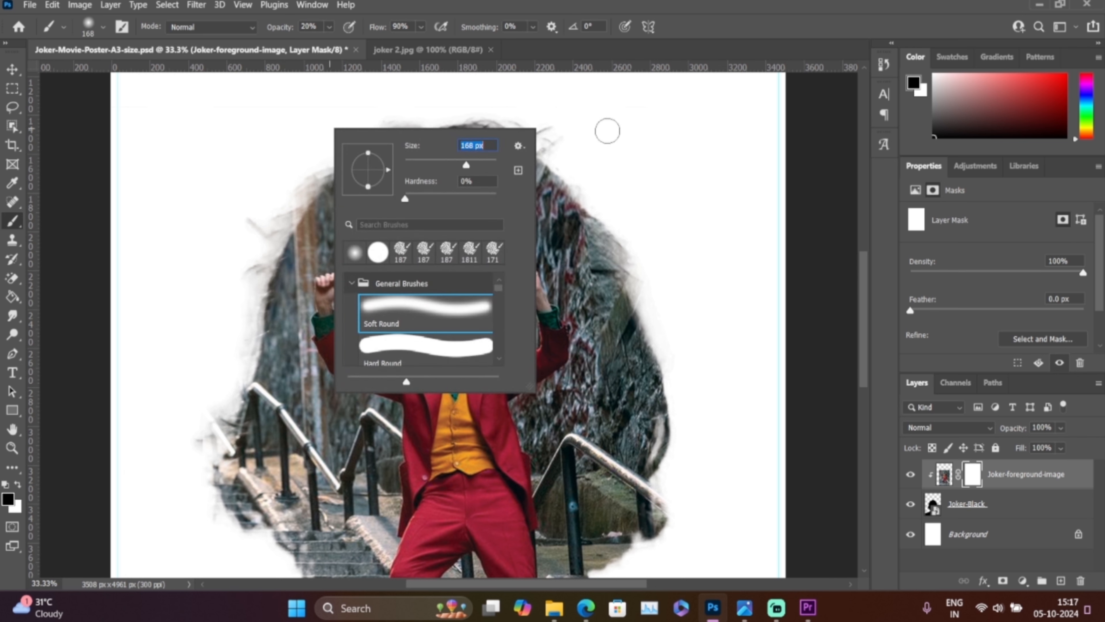
click(488, 168)
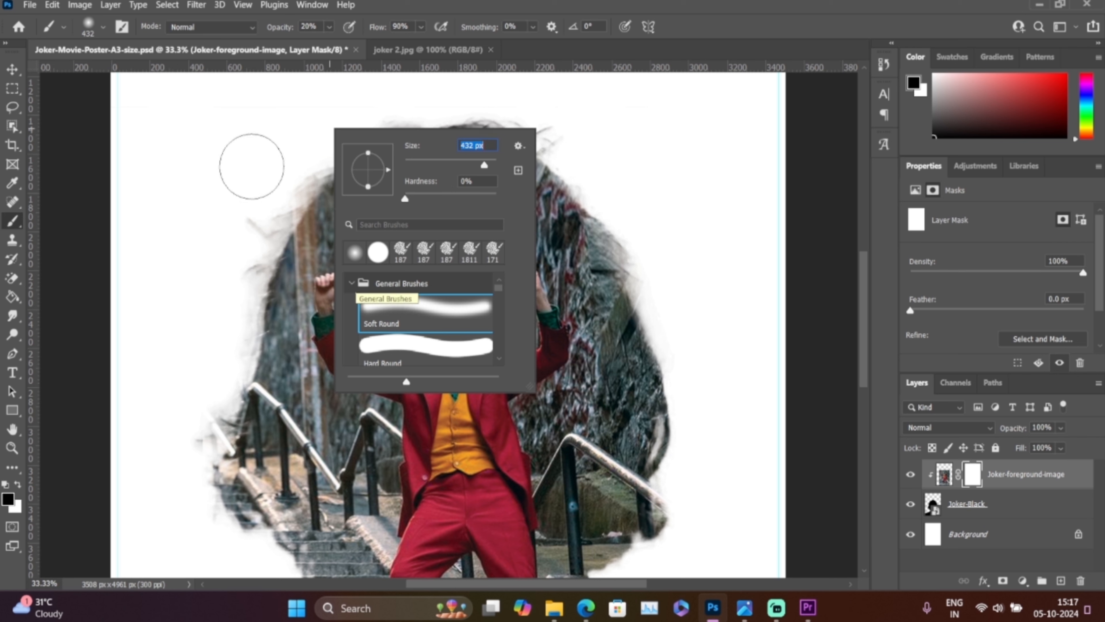
click(322, 27)
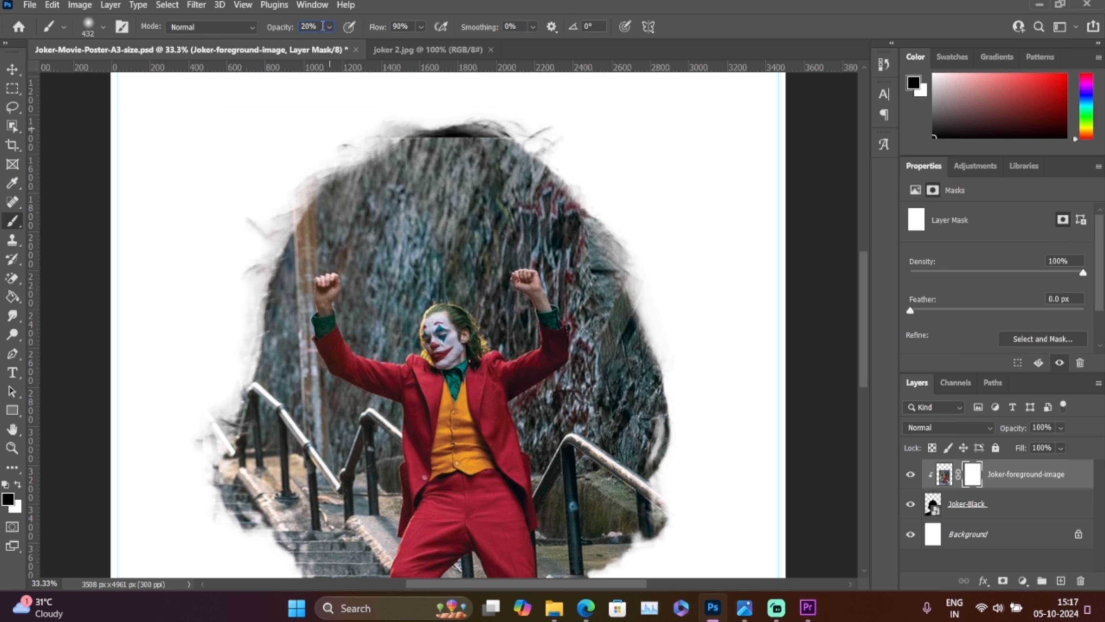
key(Return)
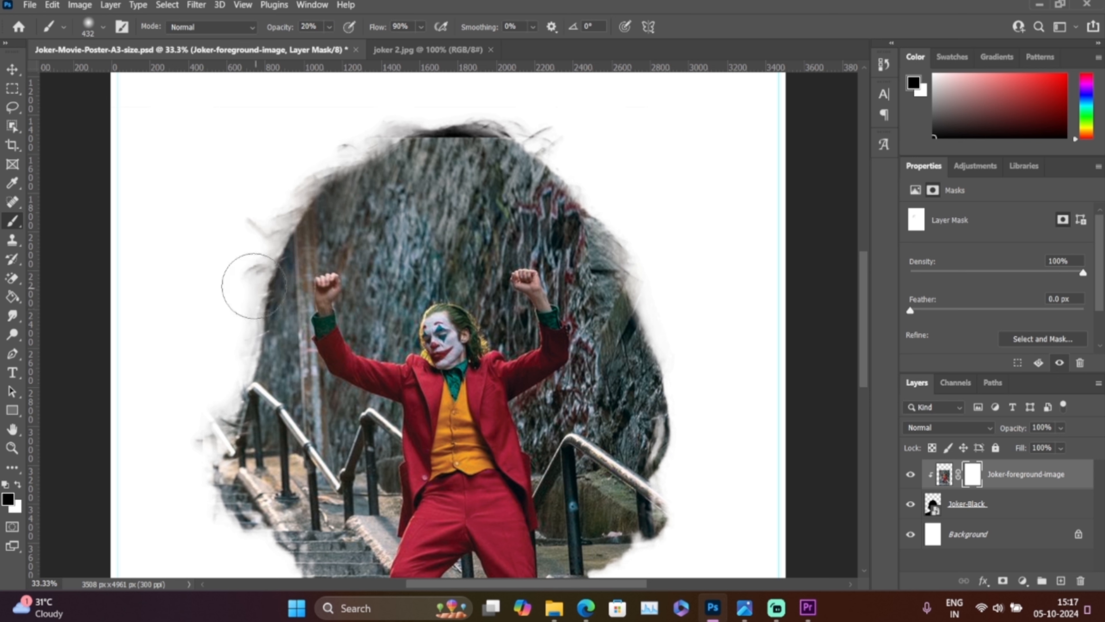
- Paint black on the layer mask to darken the hair outline from its left side over the crown to the lower right, saving the poster
mouse_move(234, 389)
mouse_down()
mouse_move(233, 434)
mouse_move(234, 398)
mouse_move(224, 404)
mouse_move(226, 469)
mouse_move(218, 418)
mouse_move(207, 419)
mouse_move(219, 434)
mouse_move(221, 420)
mouse_move(219, 433)
mouse_move(238, 360)
mouse_up()
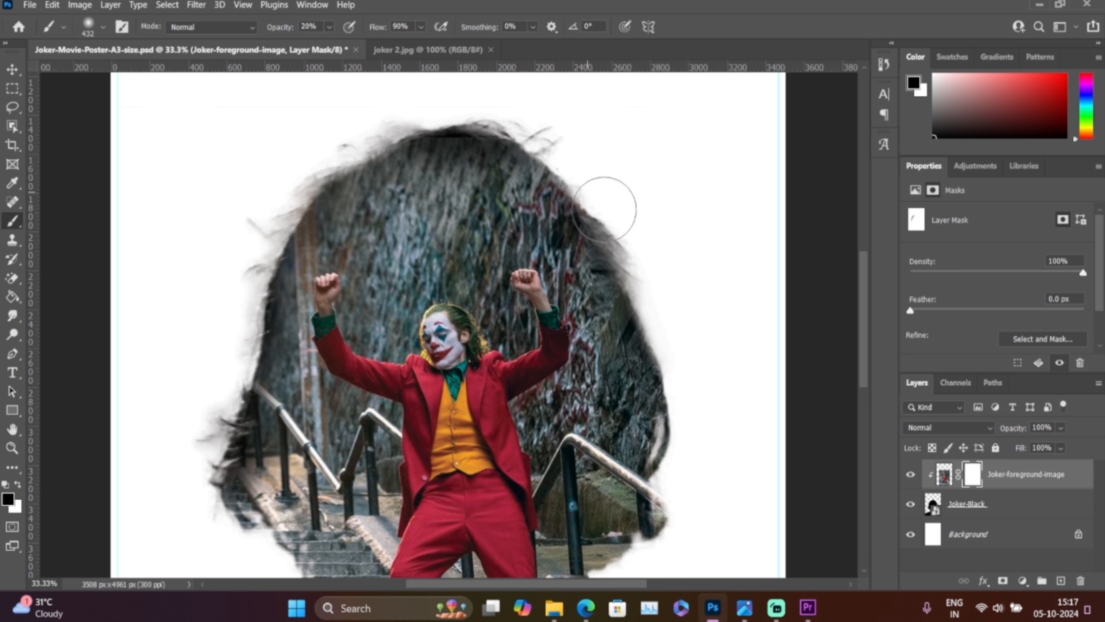
key(ctrl+s)
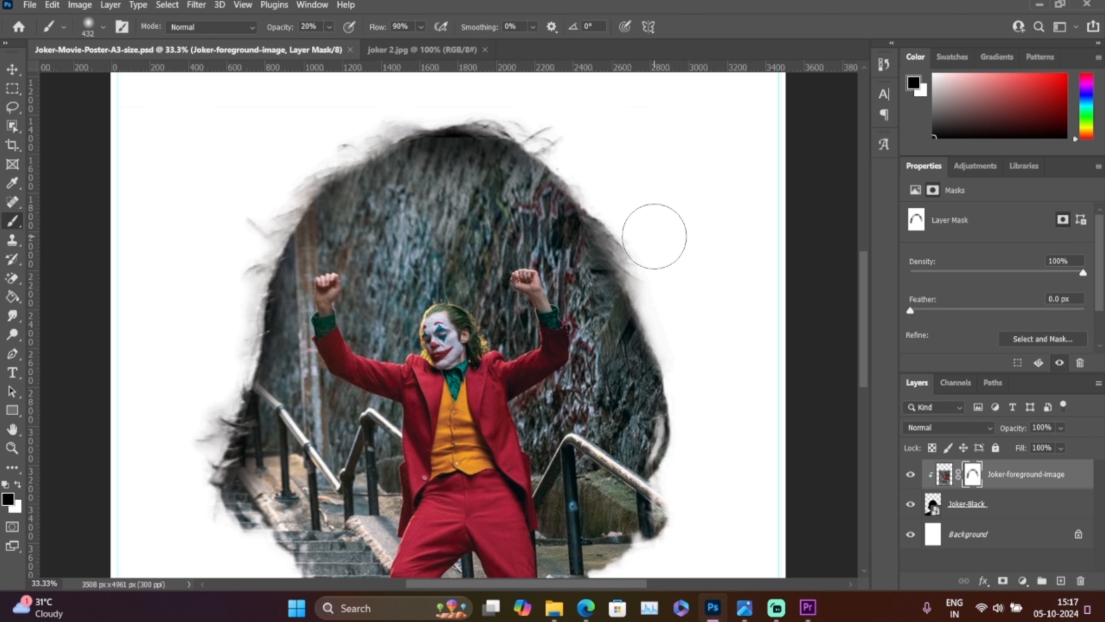
drag(678, 365, 667, 299)
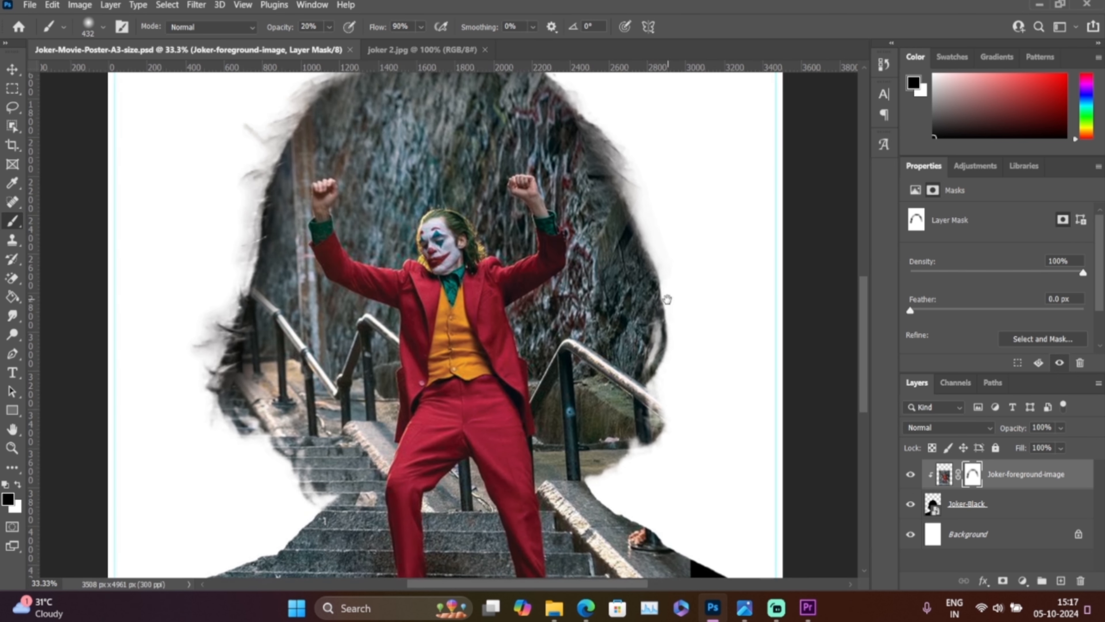
mouse_move(653, 371)
mouse_down()
mouse_move(677, 298)
mouse_move(636, 461)
mouse_up()
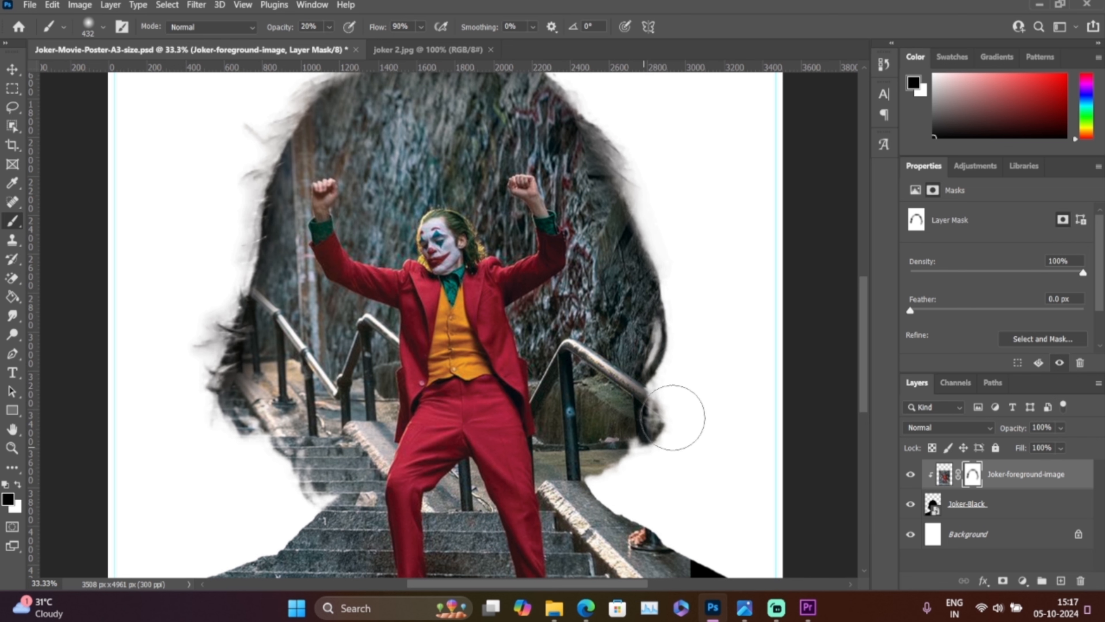
scroll(679, 395, down, 3)
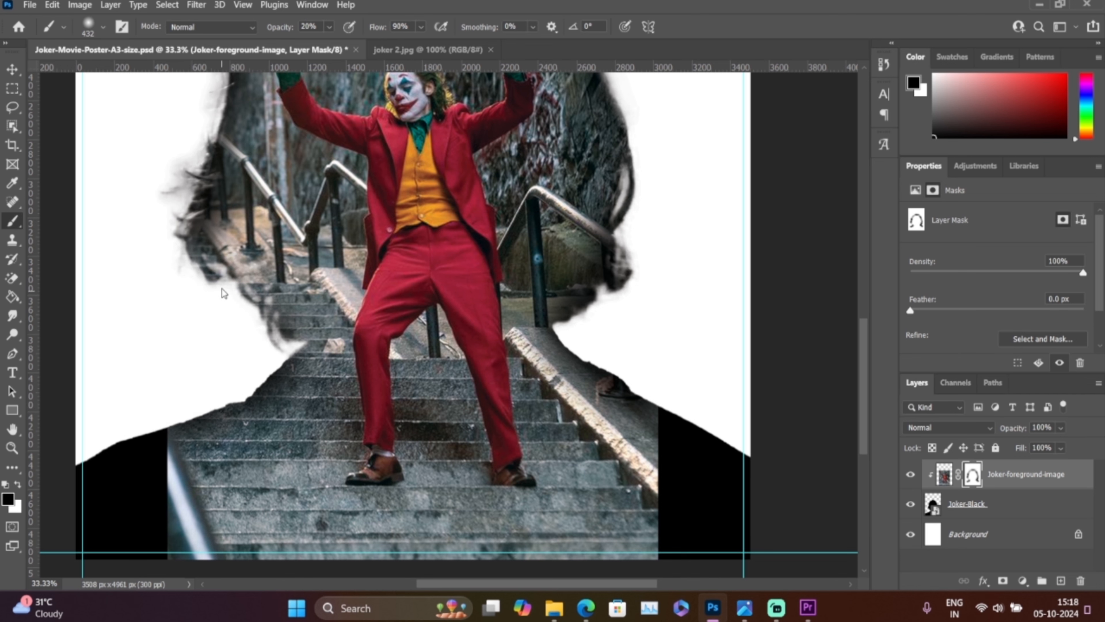
drag(209, 260, 284, 378)
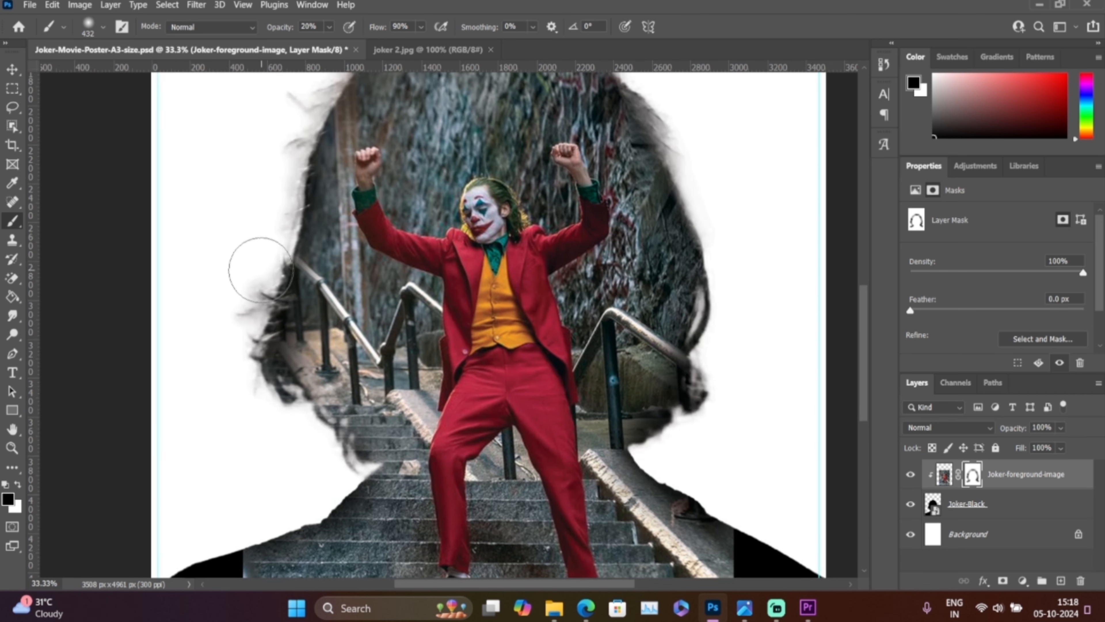
- Darken the silhouette's upper hair edges and right side down to the right shoulder with more black strokes on the layer mask
scroll(279, 248, up, 5)
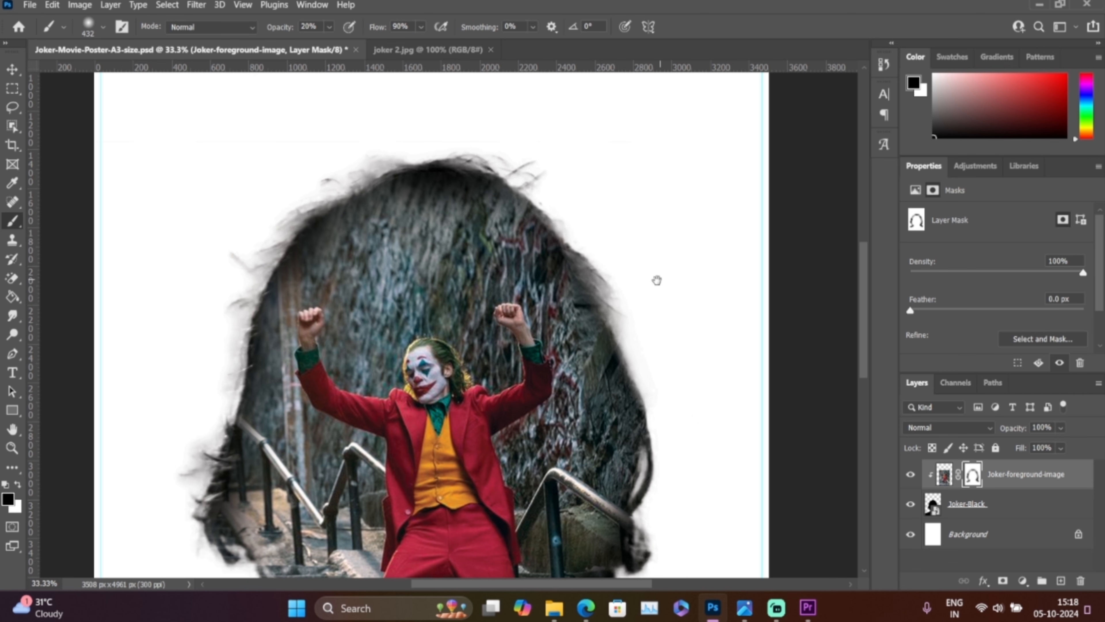
scroll(657, 279, up, 5)
scroll(644, 266, left, 3)
drag(598, 182, 658, 296)
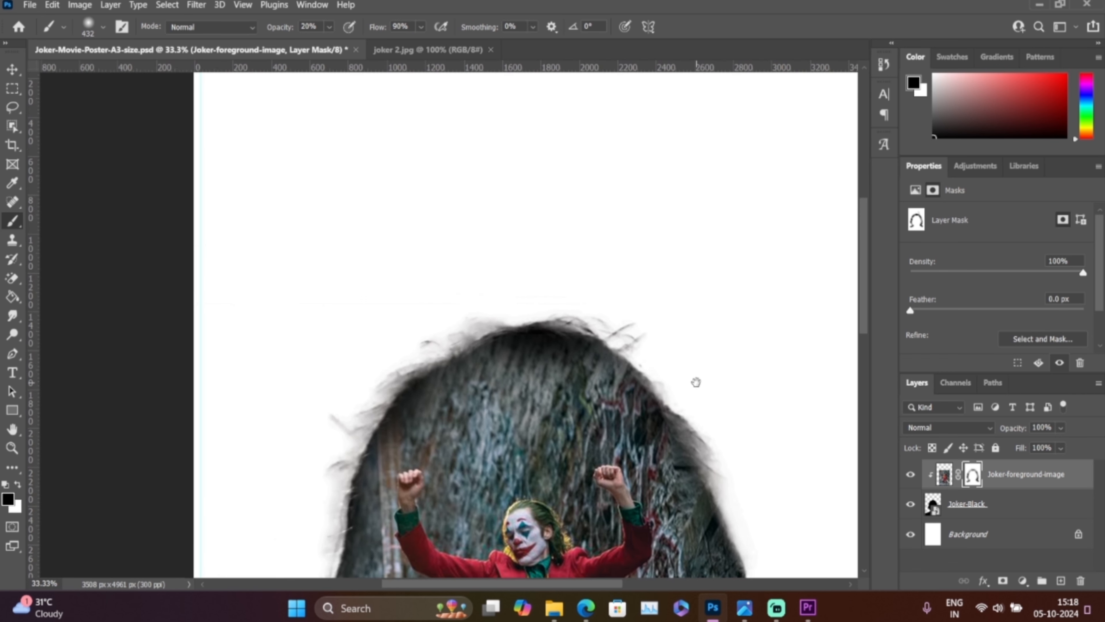
drag(696, 382, 548, 204)
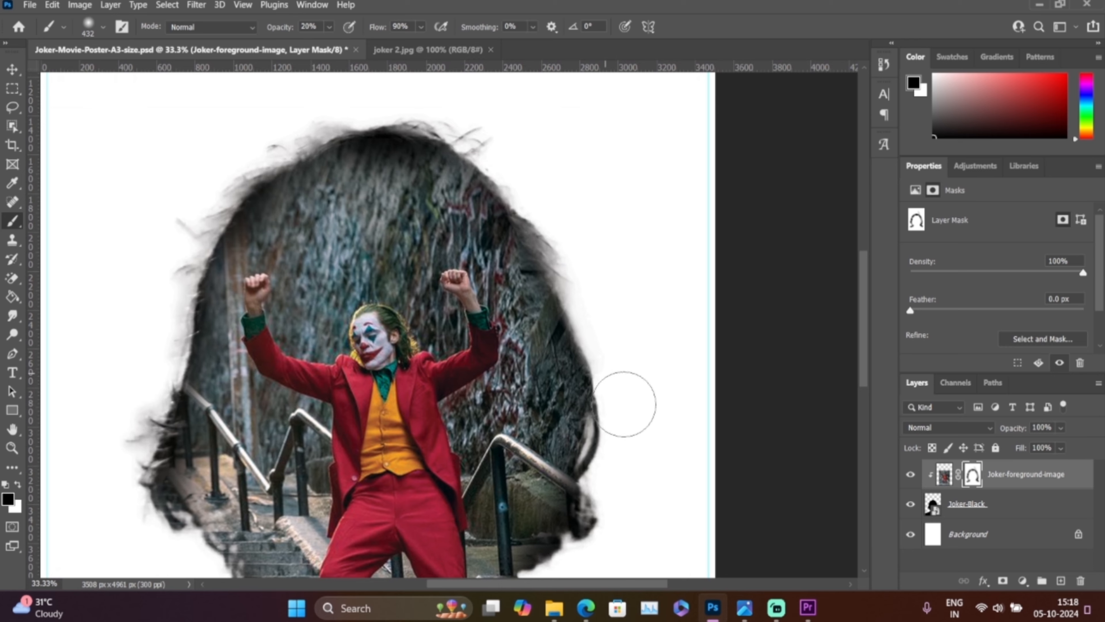
drag(626, 403, 614, 235)
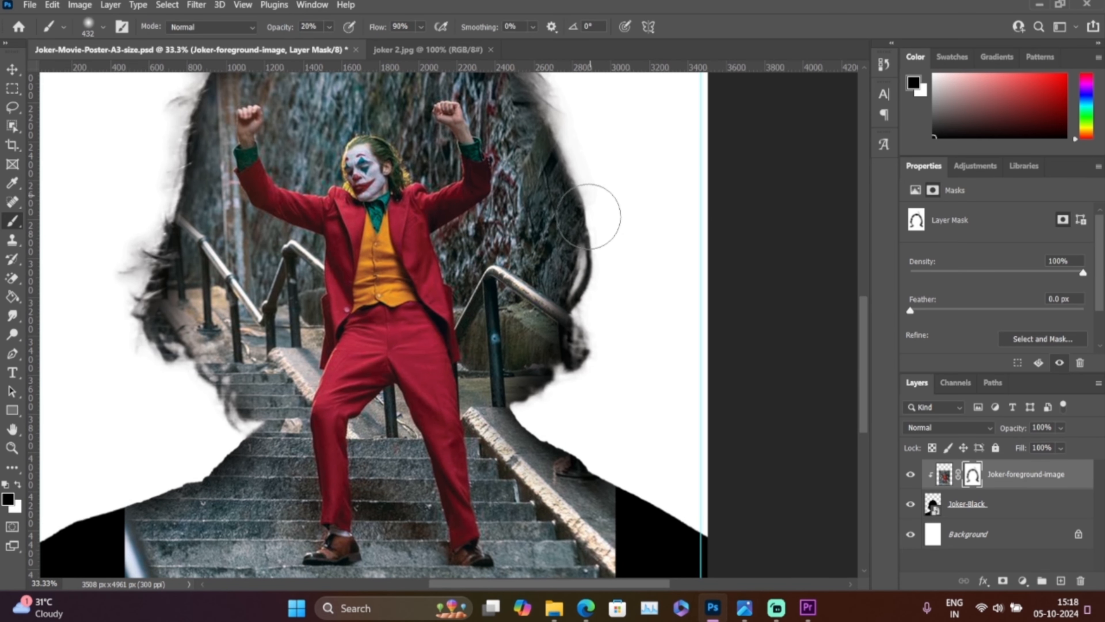
mouse_move(589, 229)
mouse_down()
mouse_move(581, 315)
mouse_move(560, 337)
mouse_move(577, 345)
mouse_move(574, 380)
mouse_move(544, 408)
mouse_move(552, 412)
mouse_move(531, 407)
mouse_move(592, 451)
mouse_up()
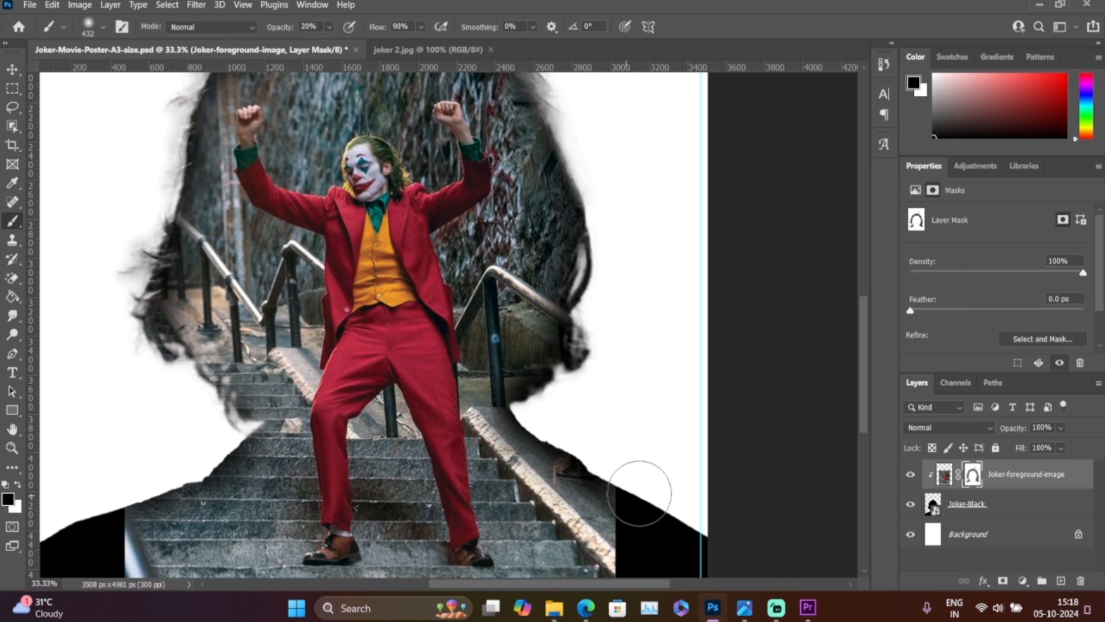
- Paint black on the layer mask over the lower-left hair ends and the picture's left edge at the shoulder to blend them into the silhouette
scroll(596, 296, down, 6)
scroll(595, 297, left, 2)
scroll(612, 299, up, 2)
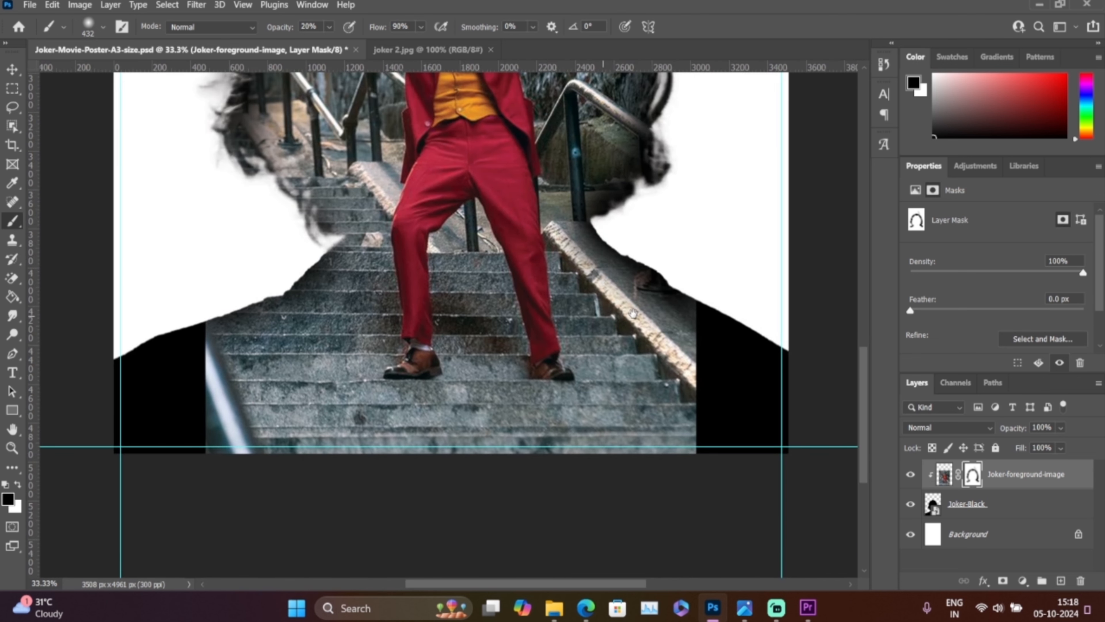
scroll(669, 339, up, 3)
scroll(669, 339, up, 1)
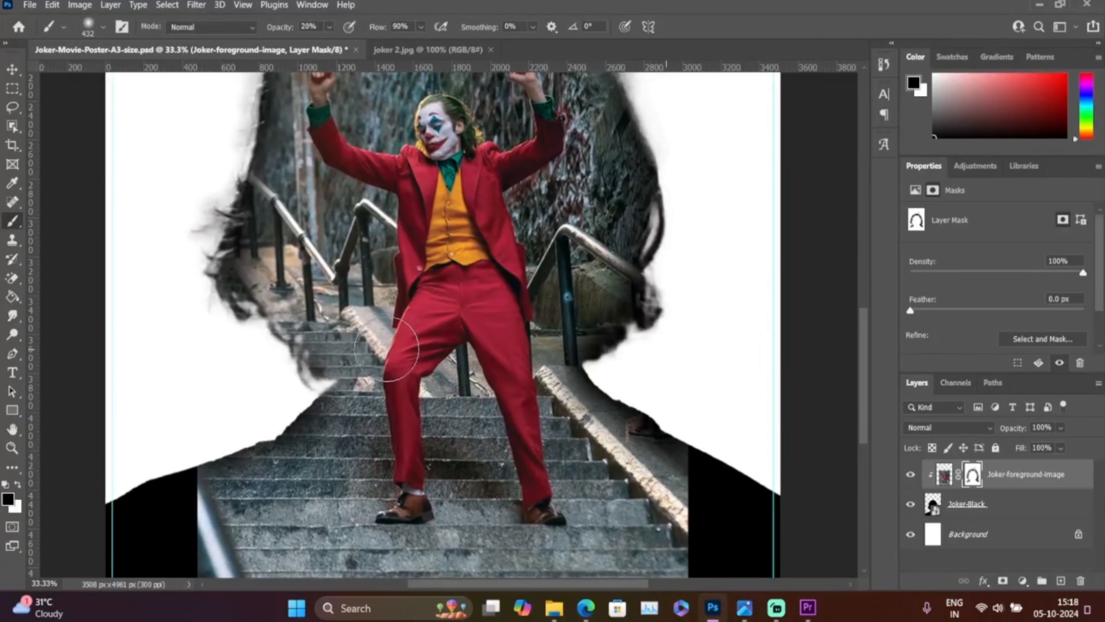
mouse_move(312, 372)
mouse_down()
mouse_move(258, 331)
mouse_move(309, 380)
mouse_move(278, 429)
mouse_move(198, 450)
mouse_up()
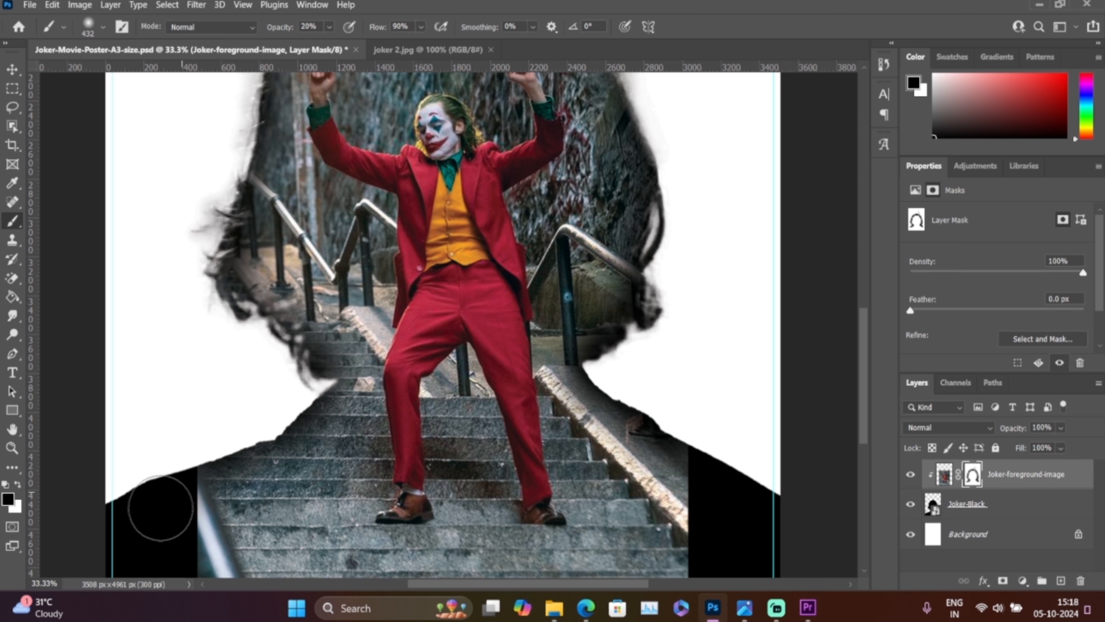
scroll(192, 461, down, 3)
mouse_move(225, 392)
mouse_down()
mouse_move(198, 390)
mouse_move(228, 391)
mouse_move(229, 456)
mouse_move(219, 438)
mouse_up()
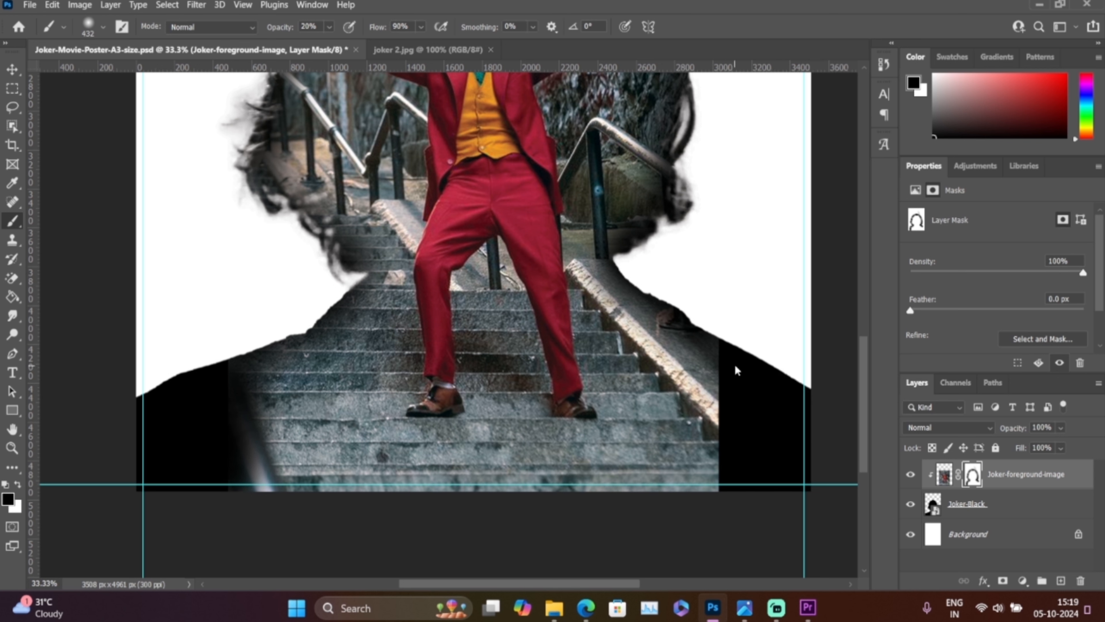
- Fade the picture's right edge into the shoulder and darken both lower sides of the hair with black strokes on the layer mask
mouse_move(736, 365)
mouse_down()
mouse_move(730, 452)
mouse_move(723, 424)
mouse_move(733, 459)
mouse_up()
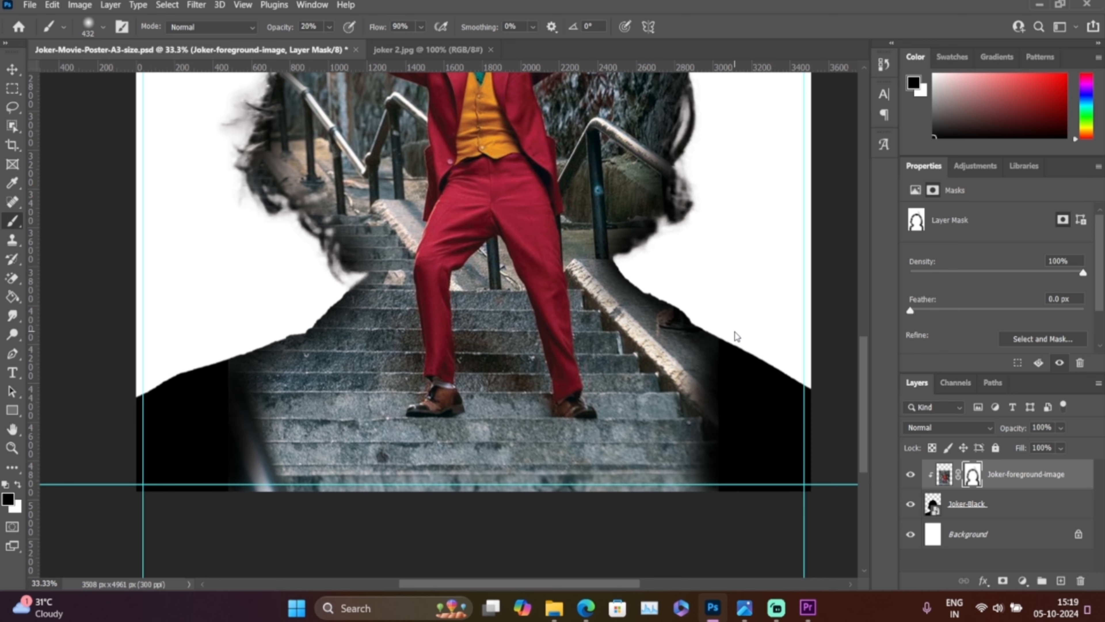
scroll(740, 331, up, 2)
key(ctrl+minus)
mouse_move(663, 300)
mouse_down()
mouse_move(639, 410)
mouse_move(640, 478)
mouse_up()
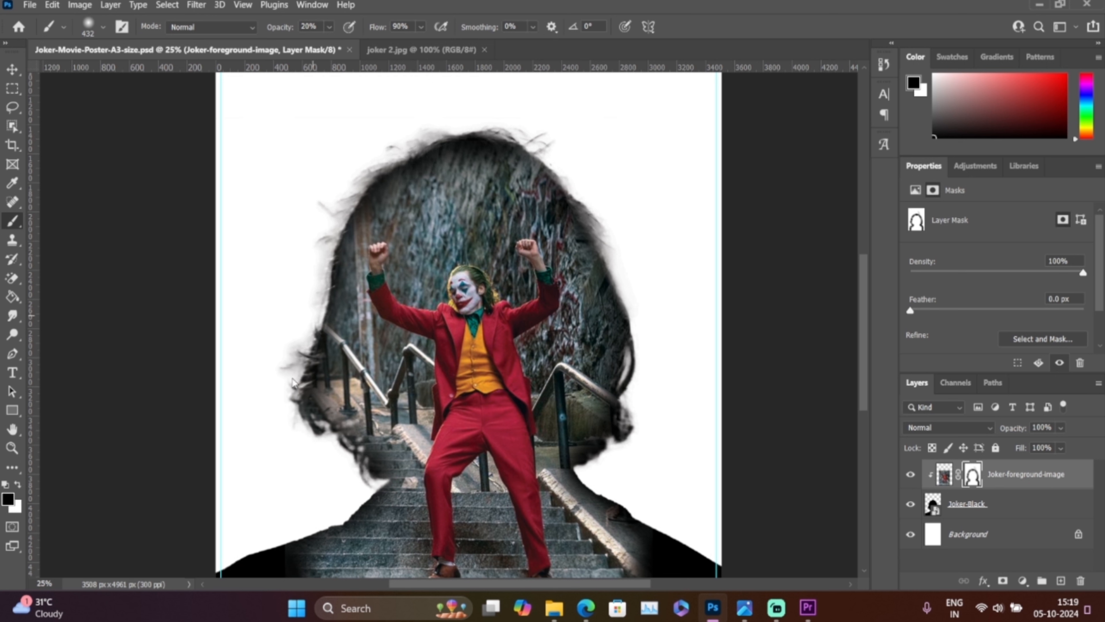
mouse_move(288, 370)
mouse_down()
mouse_move(304, 418)
mouse_move(369, 475)
mouse_up()
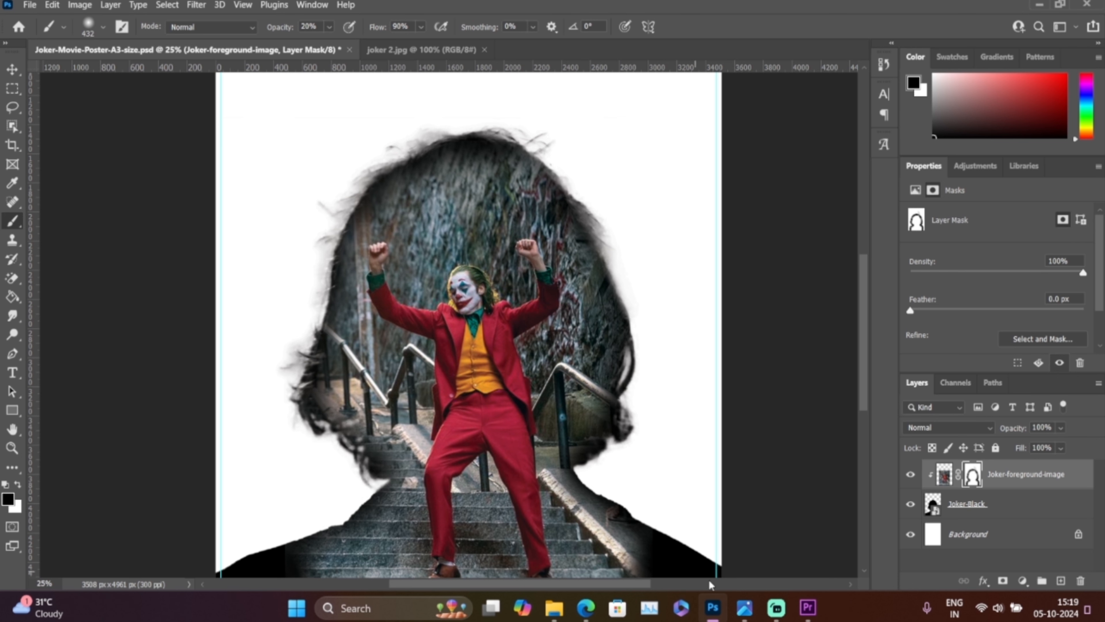
- Compare with the reference Joker-Movie-poster.jpg, and darken the bottom stairs on the layer mask with a 1500 px soft brush
click(745, 612)
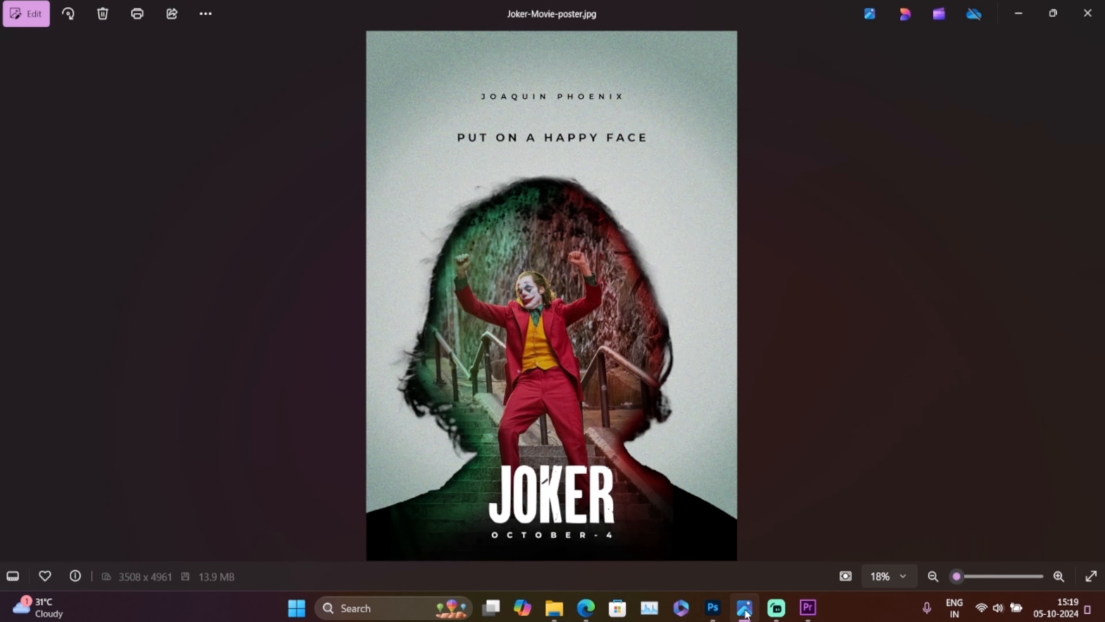
click(745, 612)
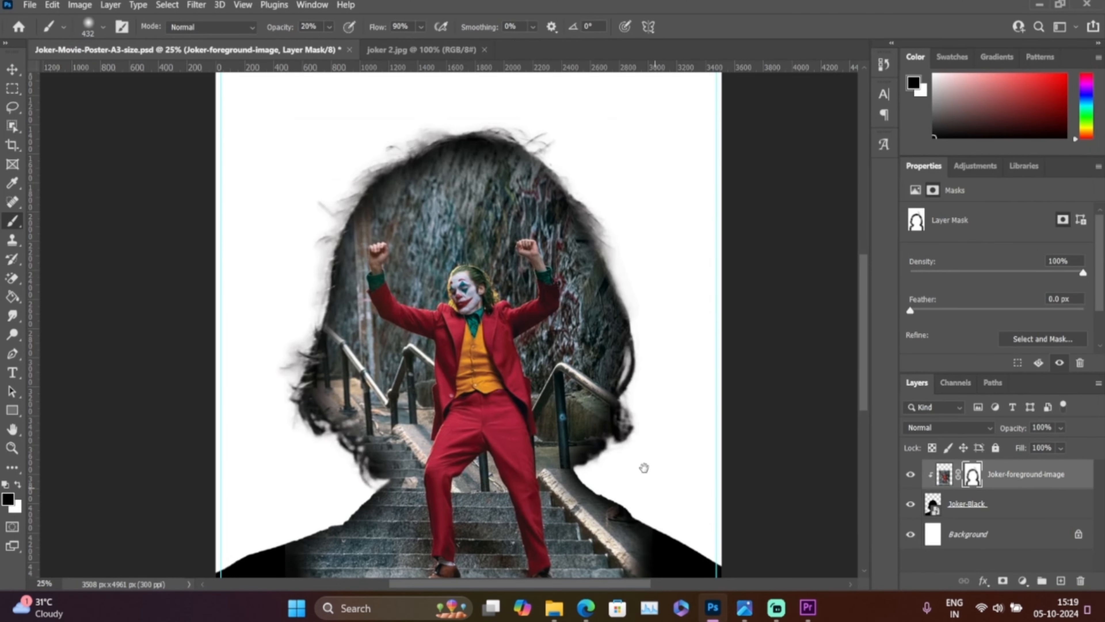
drag(653, 486, 552, 235)
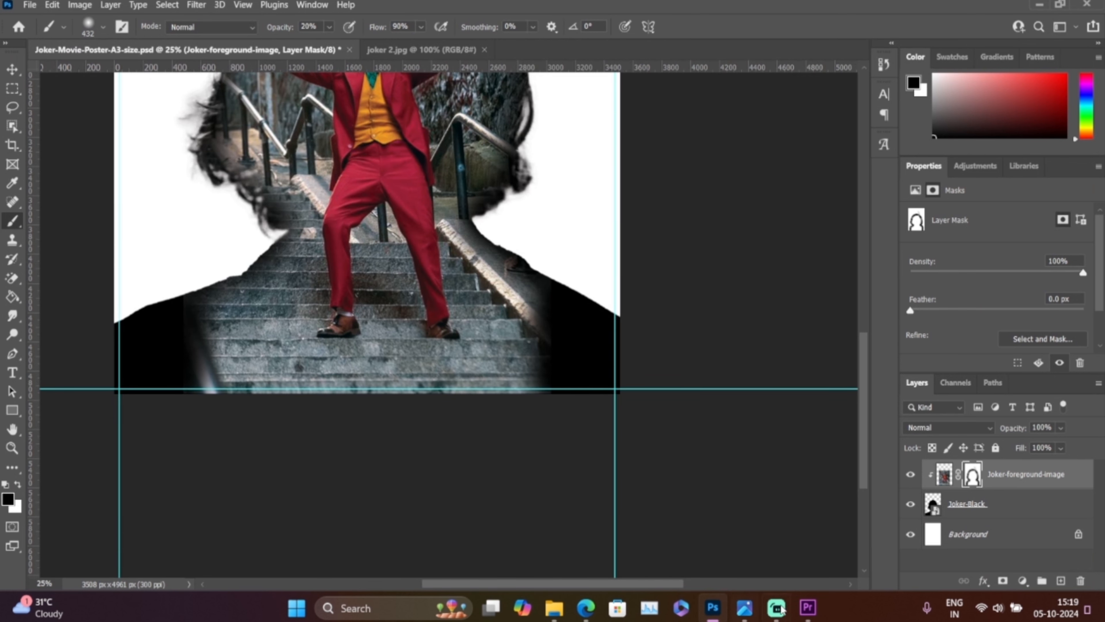
click(745, 611)
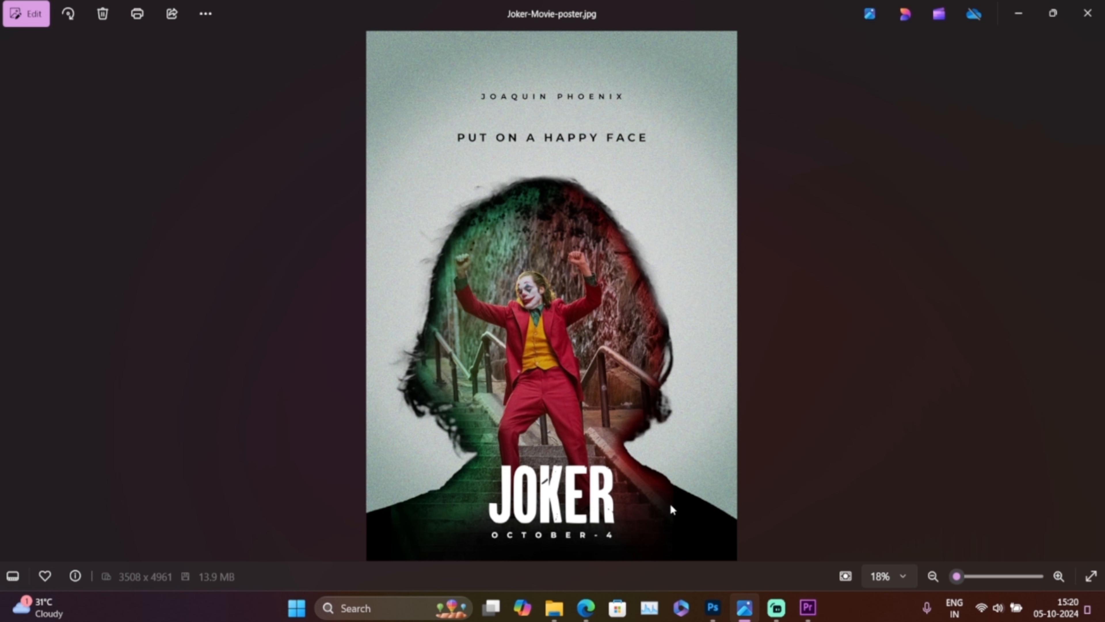
click(1018, 13)
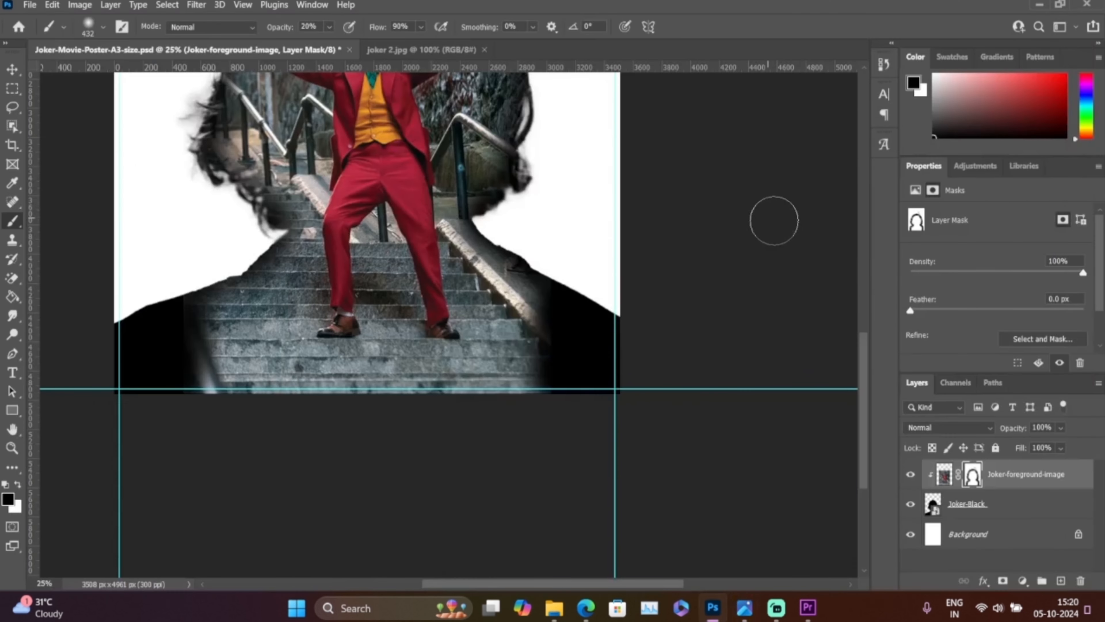
right_click(392, 281)
click(558, 312)
drag(557, 312, 554, 315)
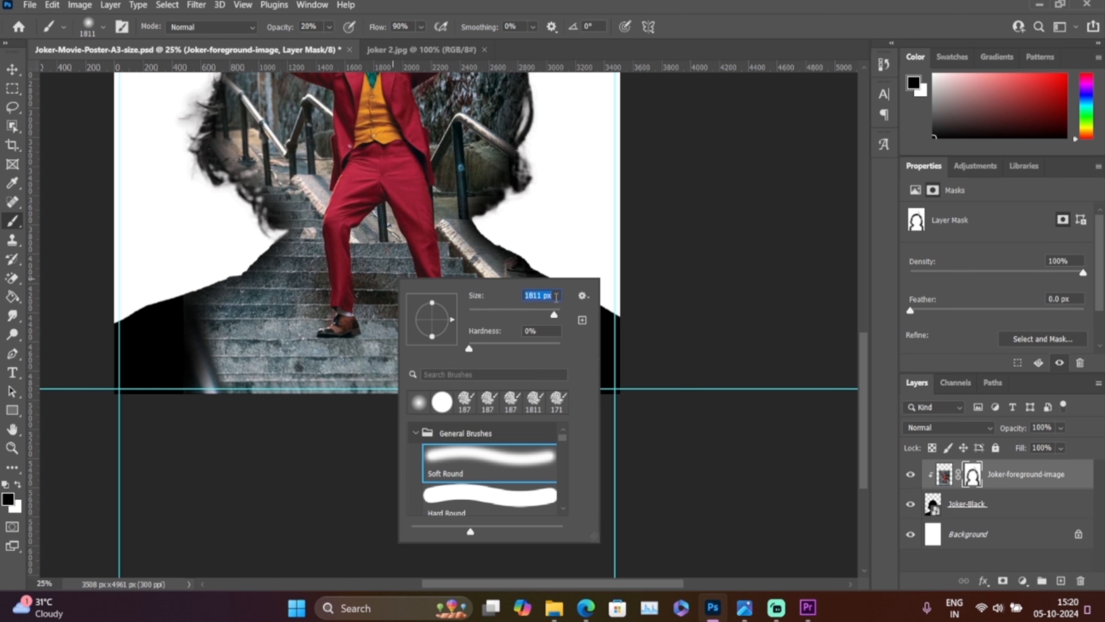
text(1500)
key(Return)
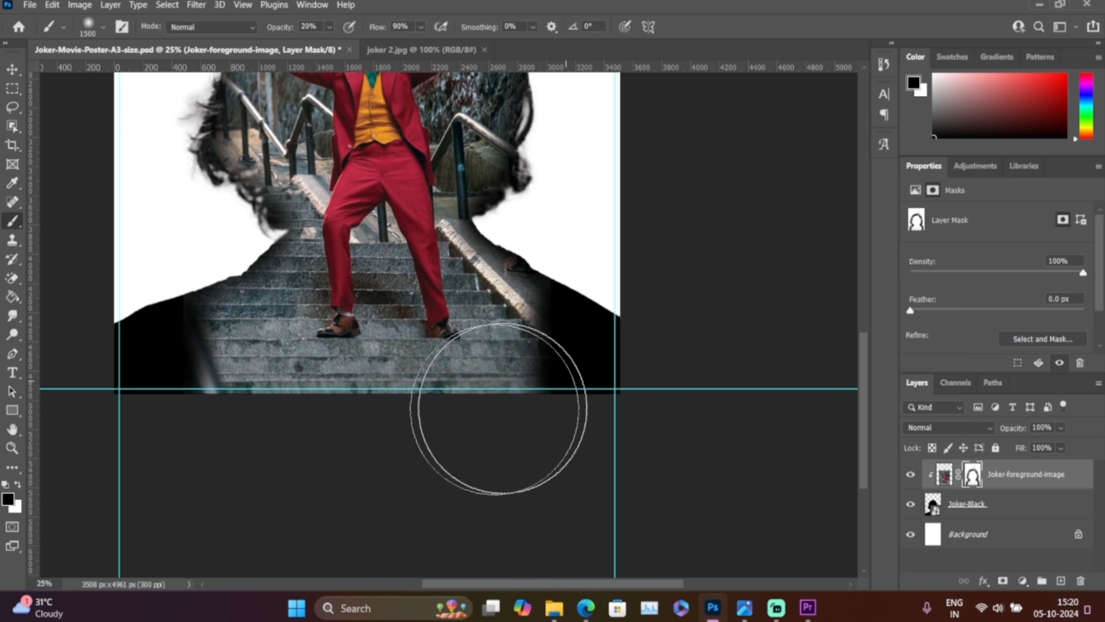
mouse_move(272, 406)
mouse_down()
mouse_move(367, 431)
mouse_move(580, 429)
mouse_up()
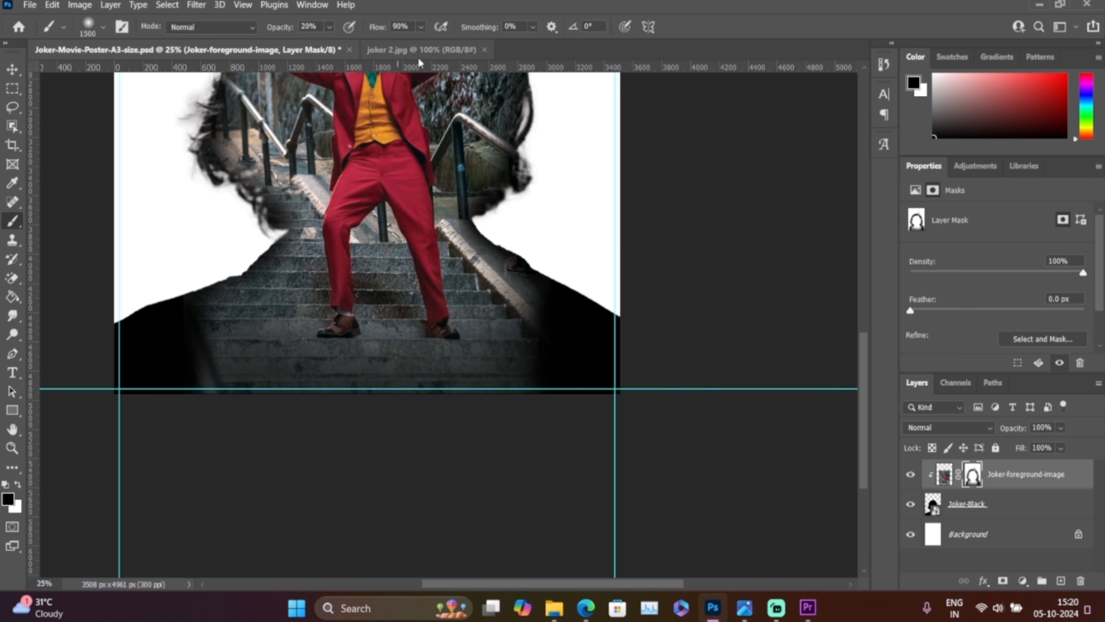
- Lower the brush opacity to 10% and softly darken the stairs and shoulder edges on the layer mask, checking against the reference poster
click(329, 27)
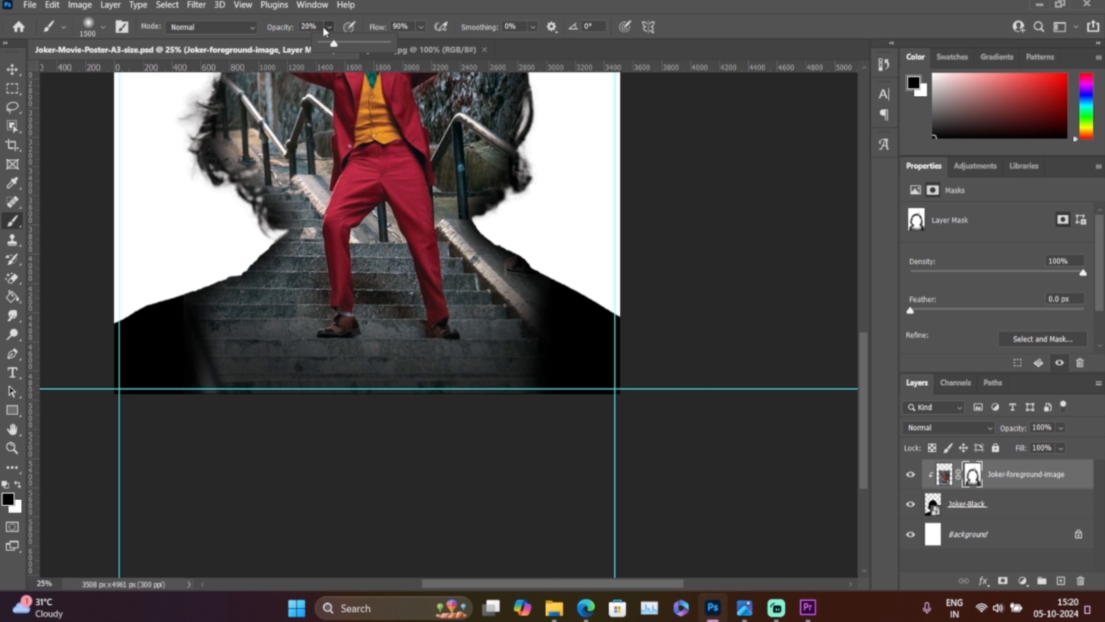
click(301, 27)
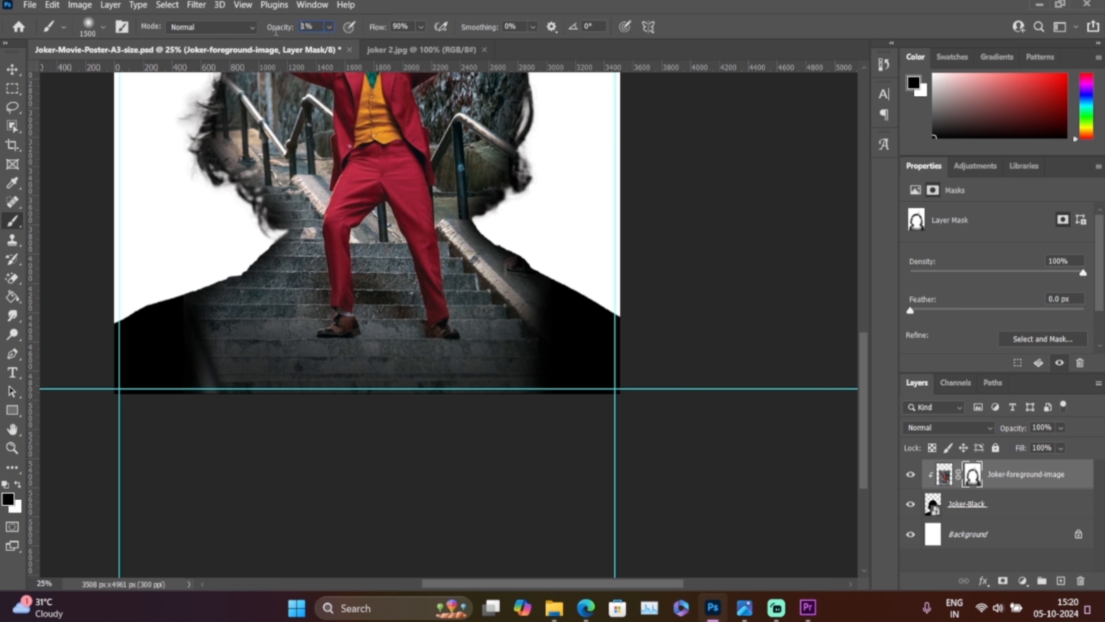
text(10)
key(Return)
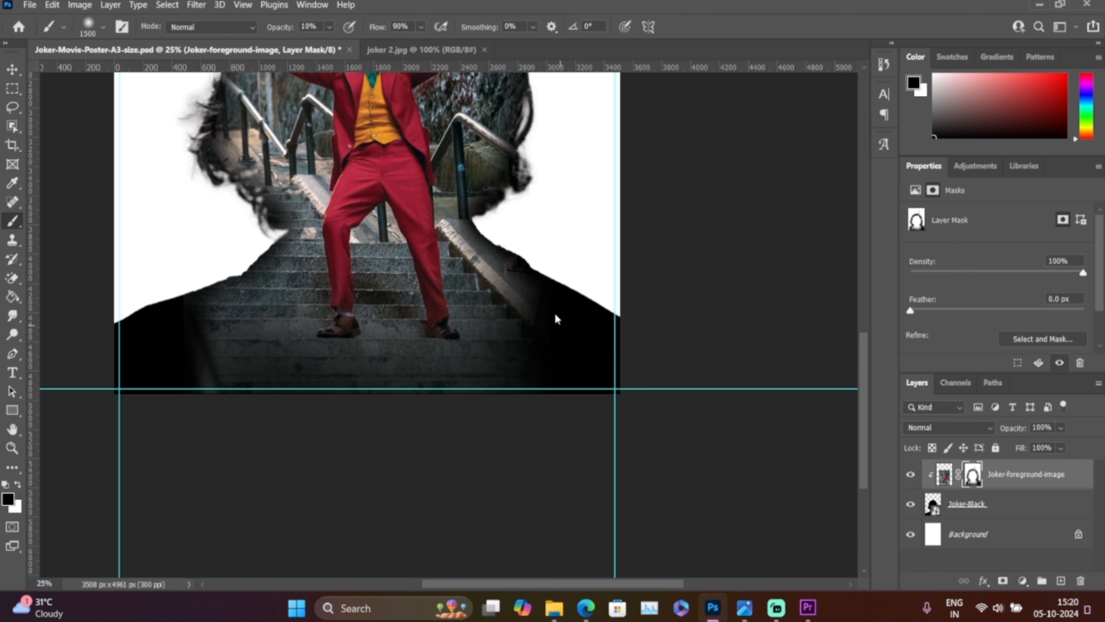
drag(555, 291, 547, 282)
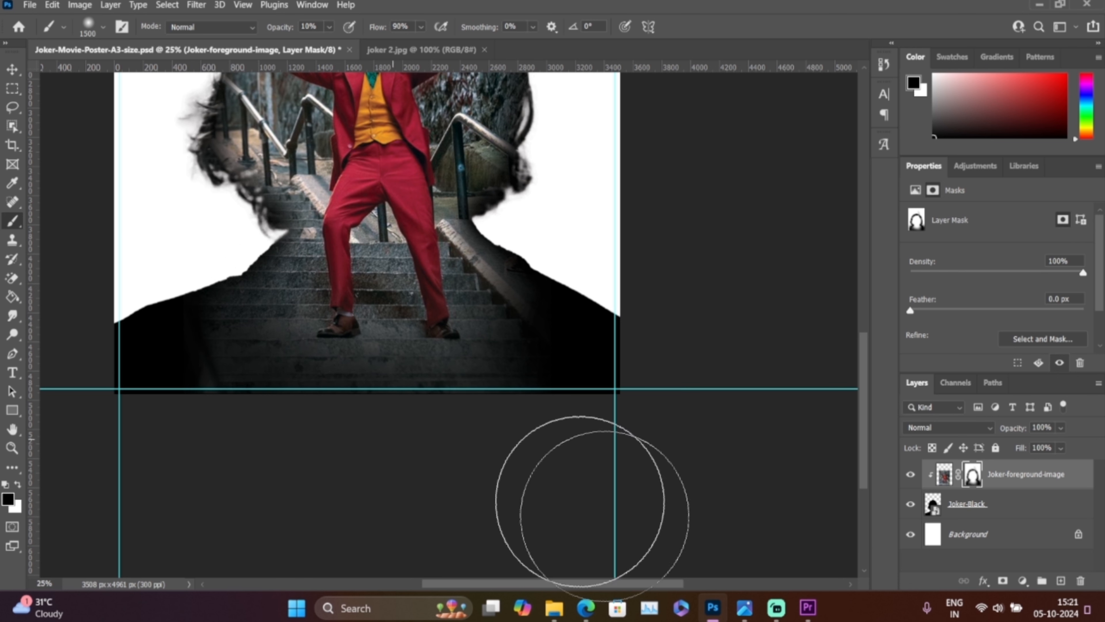
click(746, 611)
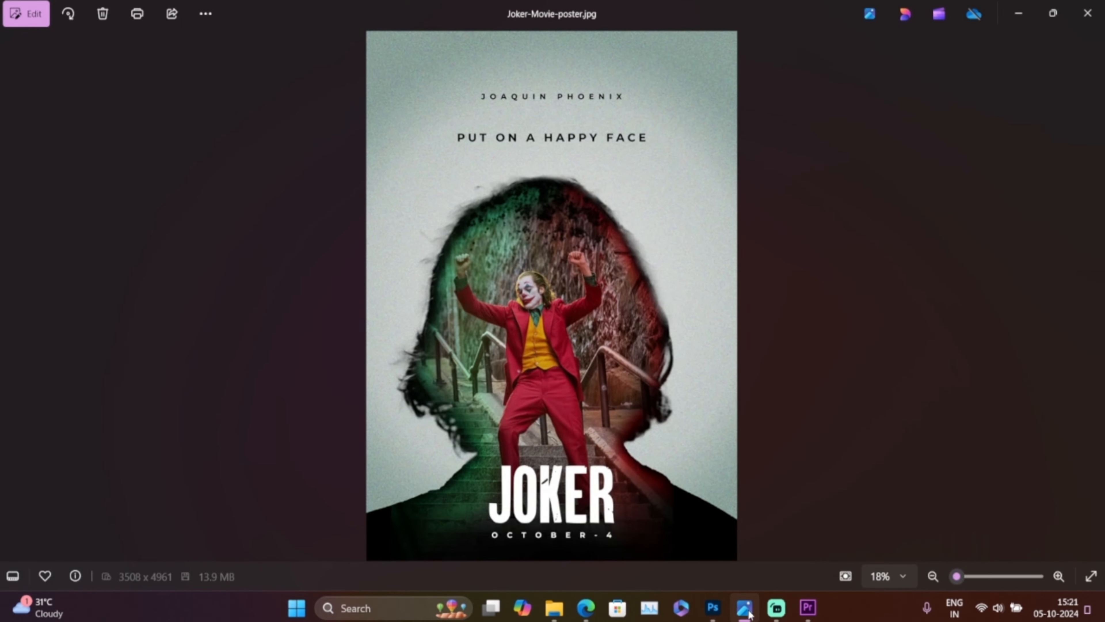
click(747, 611)
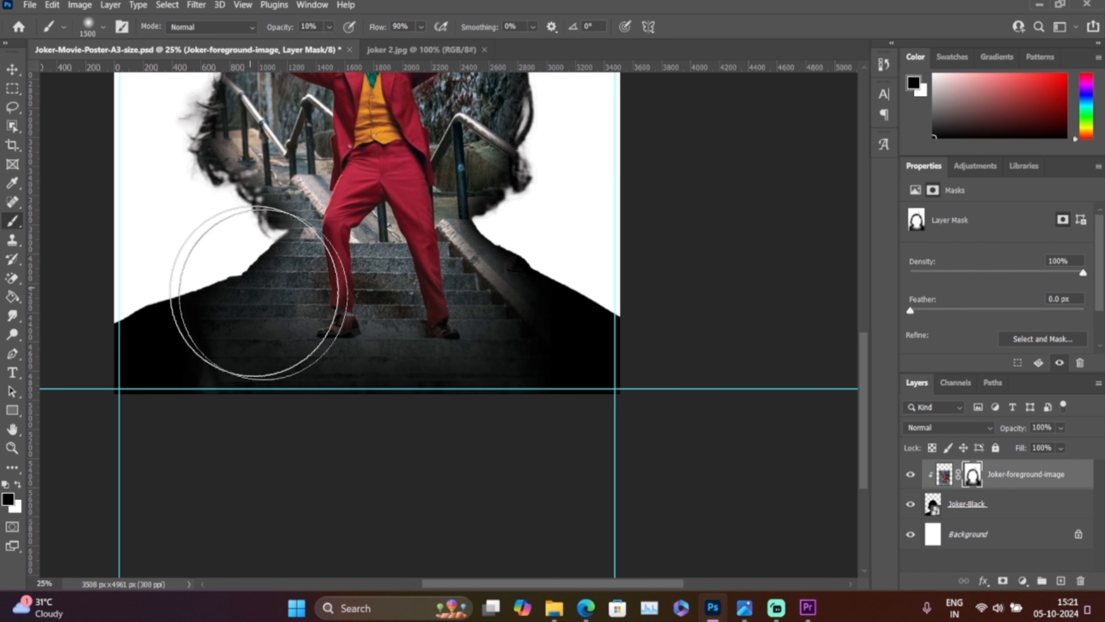
- Recheck the reference poster, and darken the stairs below the Joker's feet on the layer mask with the brush at 30% opacity
mouse_move(776, 617)
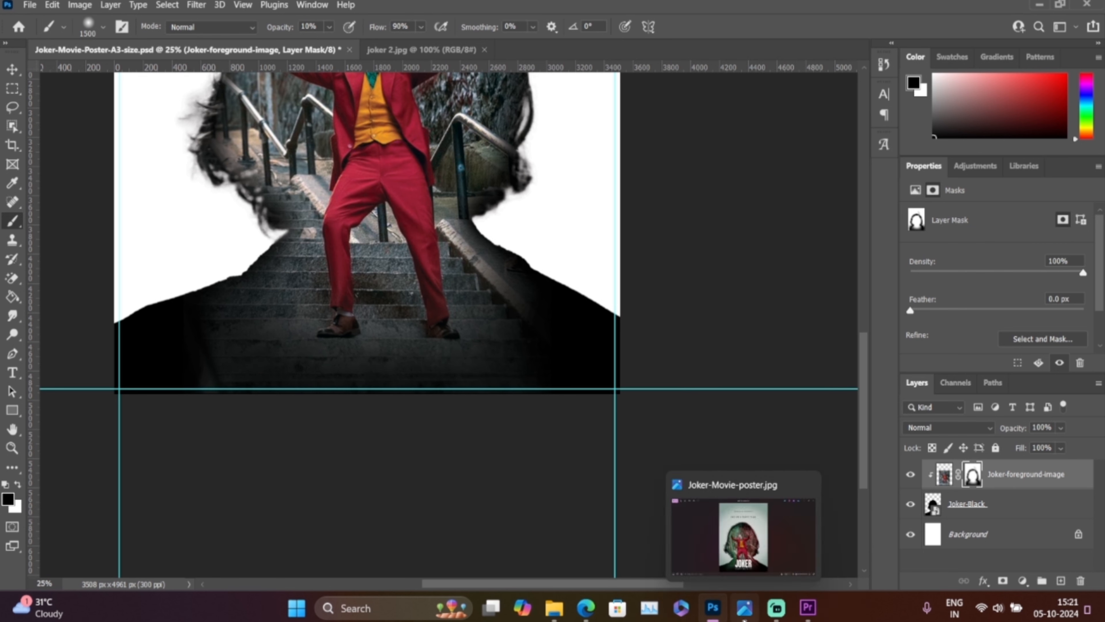
click(741, 616)
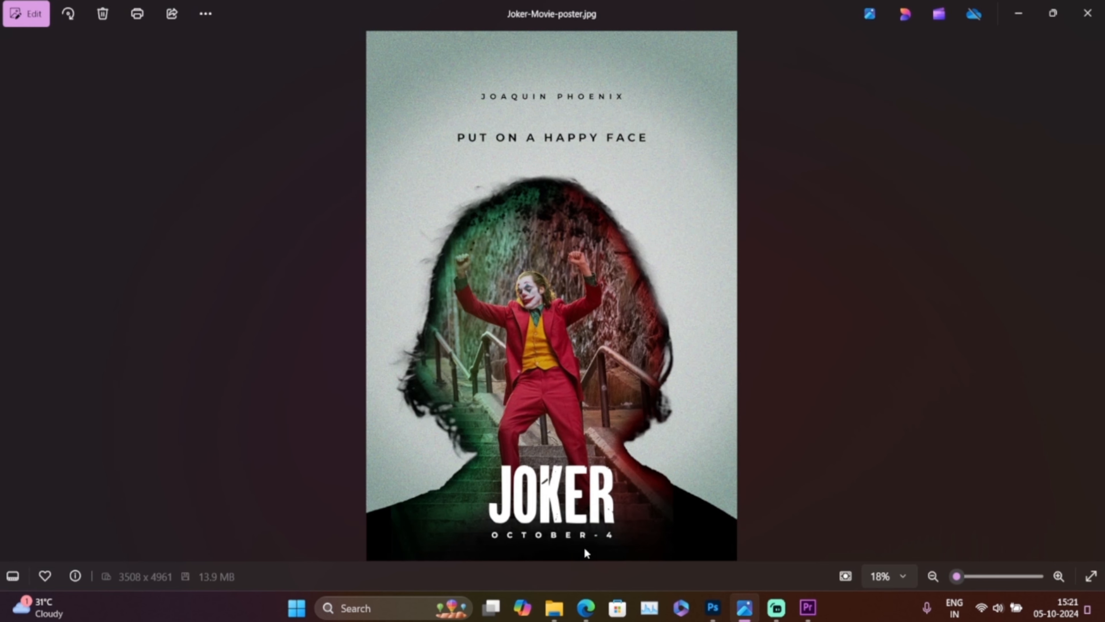
click(1018, 14)
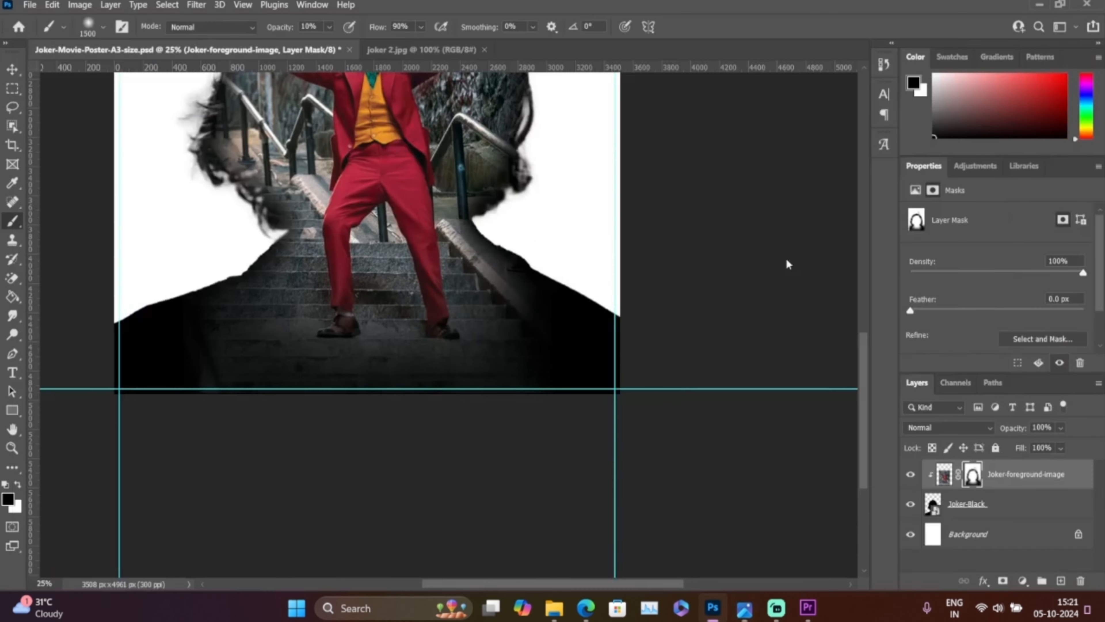
click(327, 27)
drag(338, 42, 347, 42)
click(257, 400)
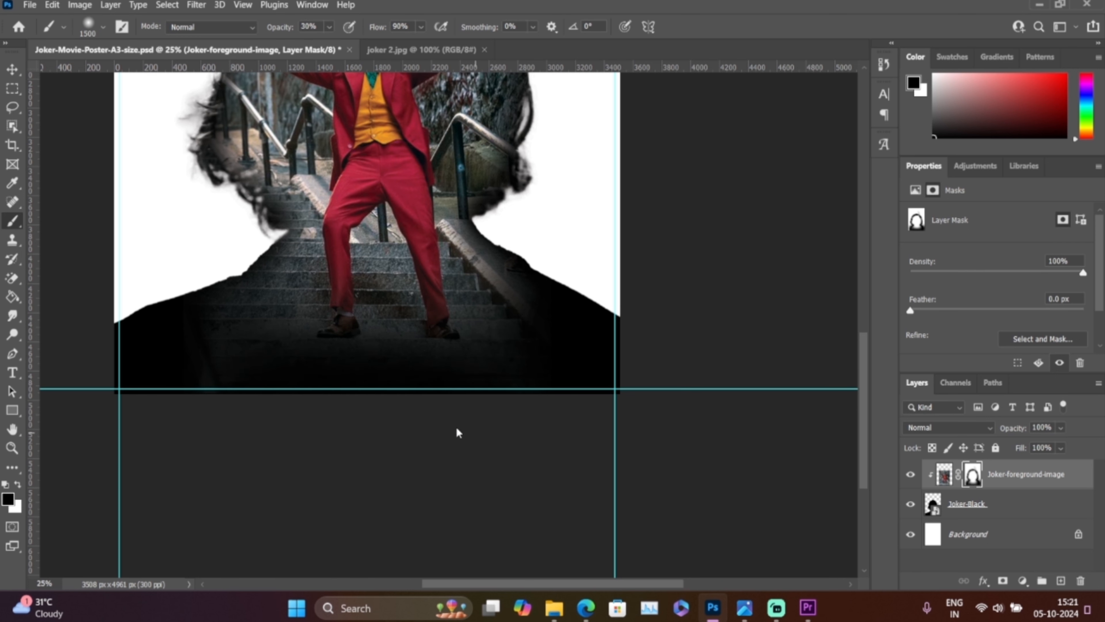
key(ctrl+minus)
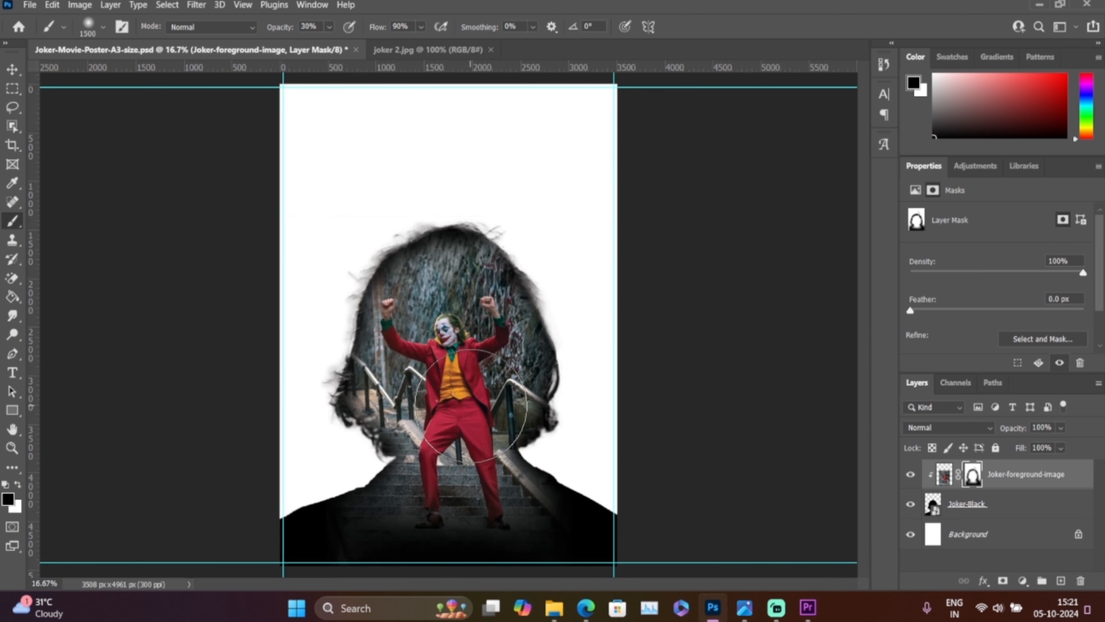
click(12, 69)
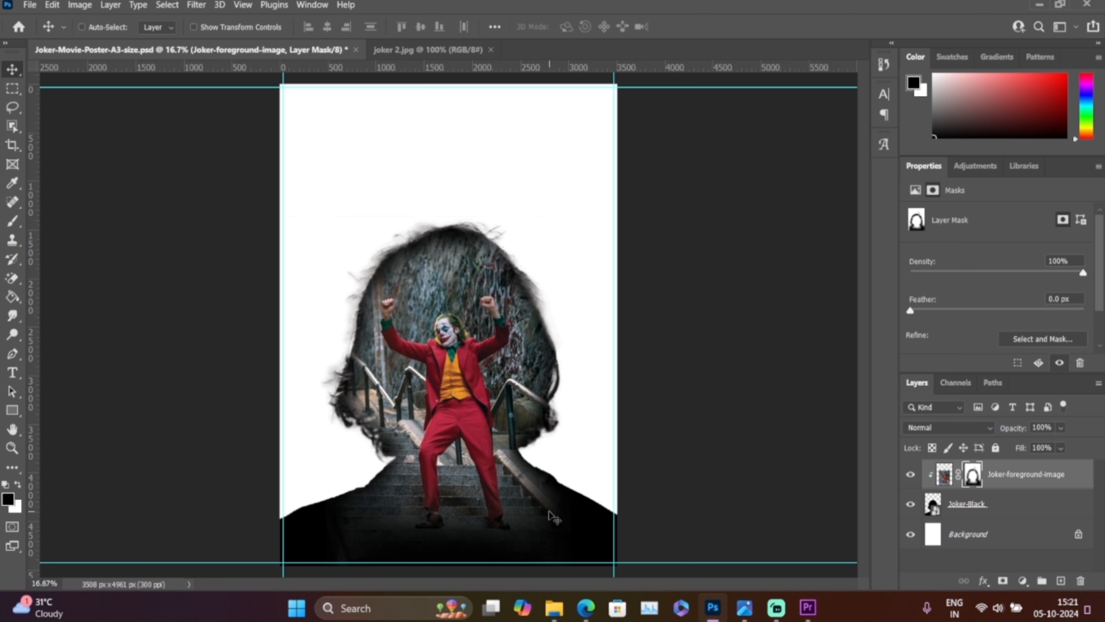
- Examine the dark texture above the Joker in Joker-Movie-poster.jpg, and choose the Kyle's Ultimate Pastel Palooza brush at 117 px
click(745, 606)
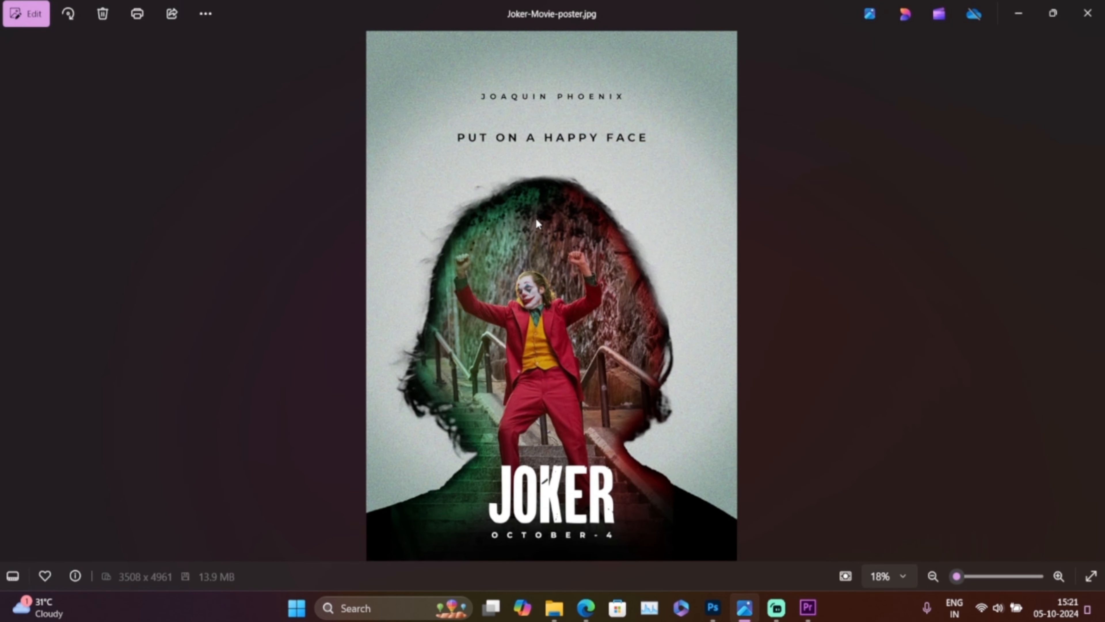
scroll(536, 222, up, 5)
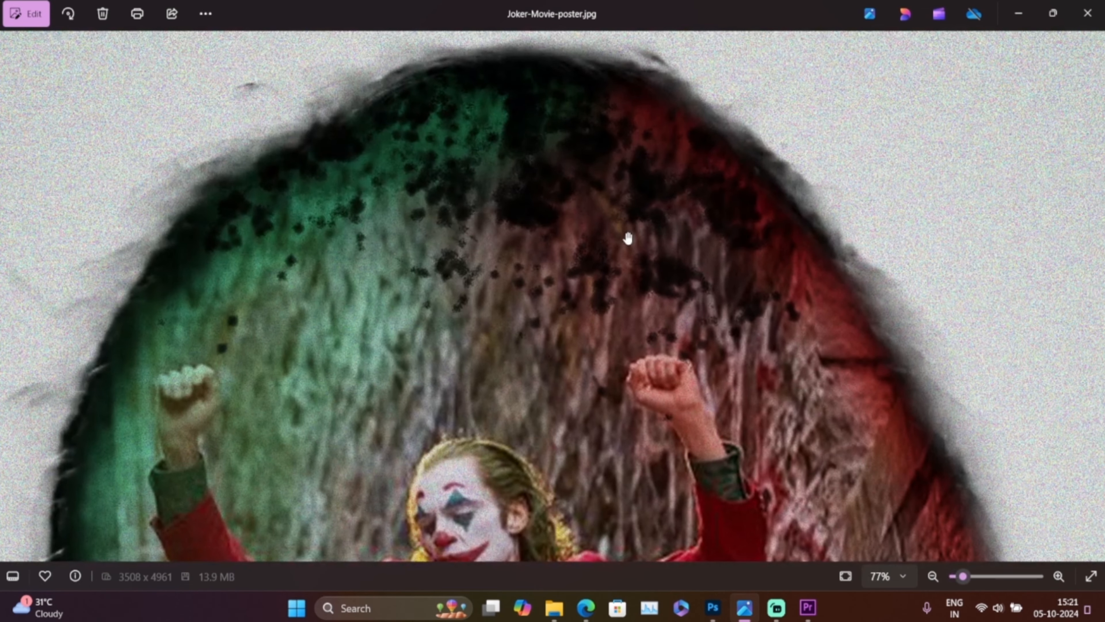
scroll(628, 238, down, 5)
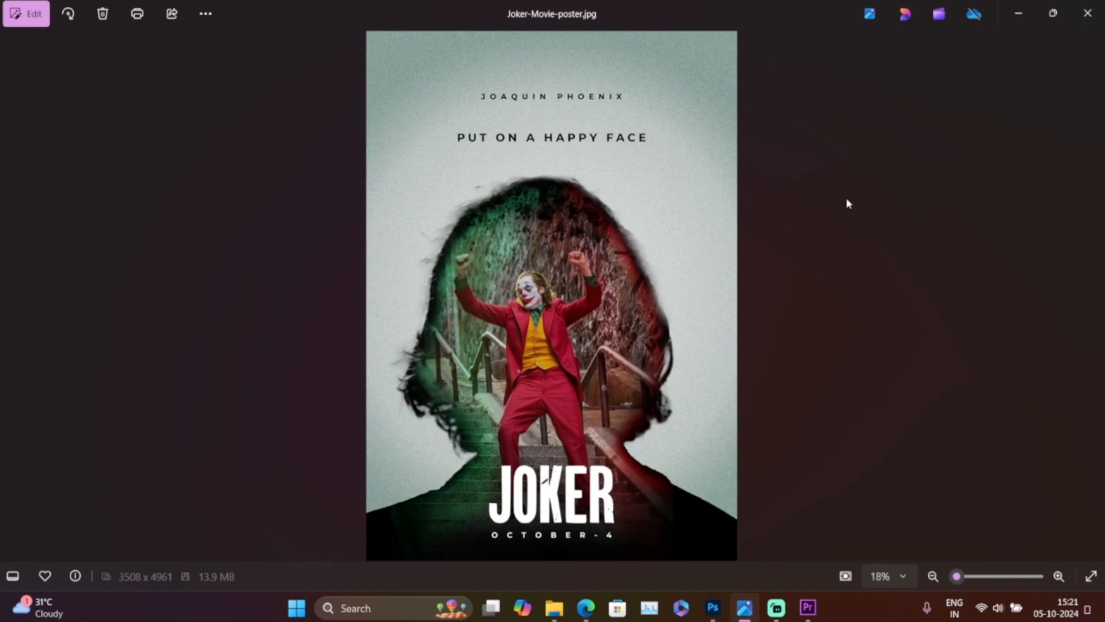
click(1018, 13)
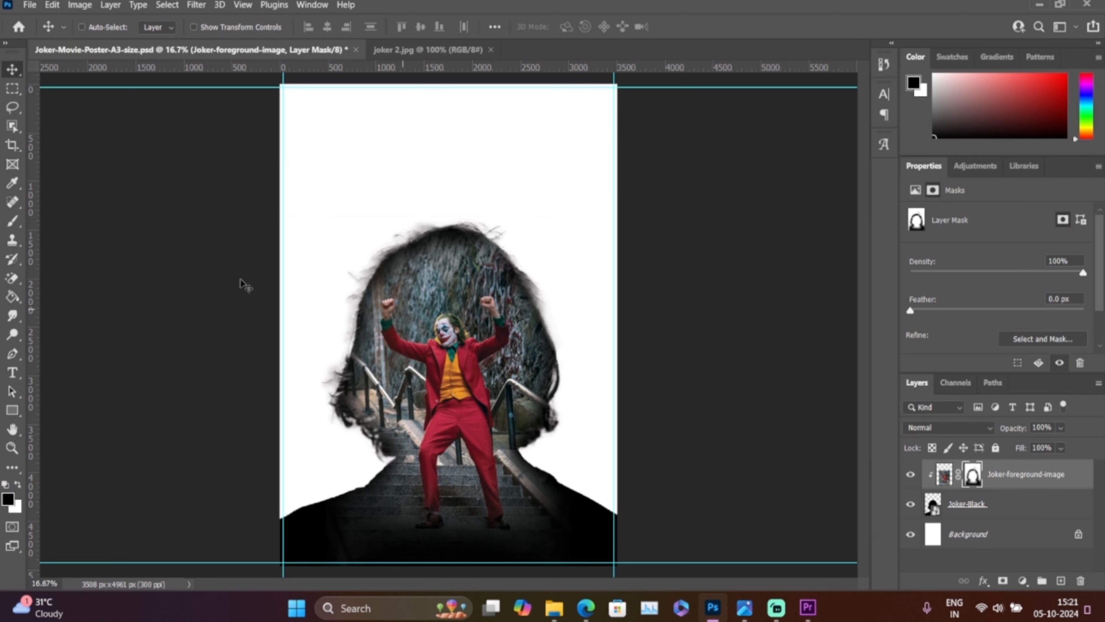
click(12, 222)
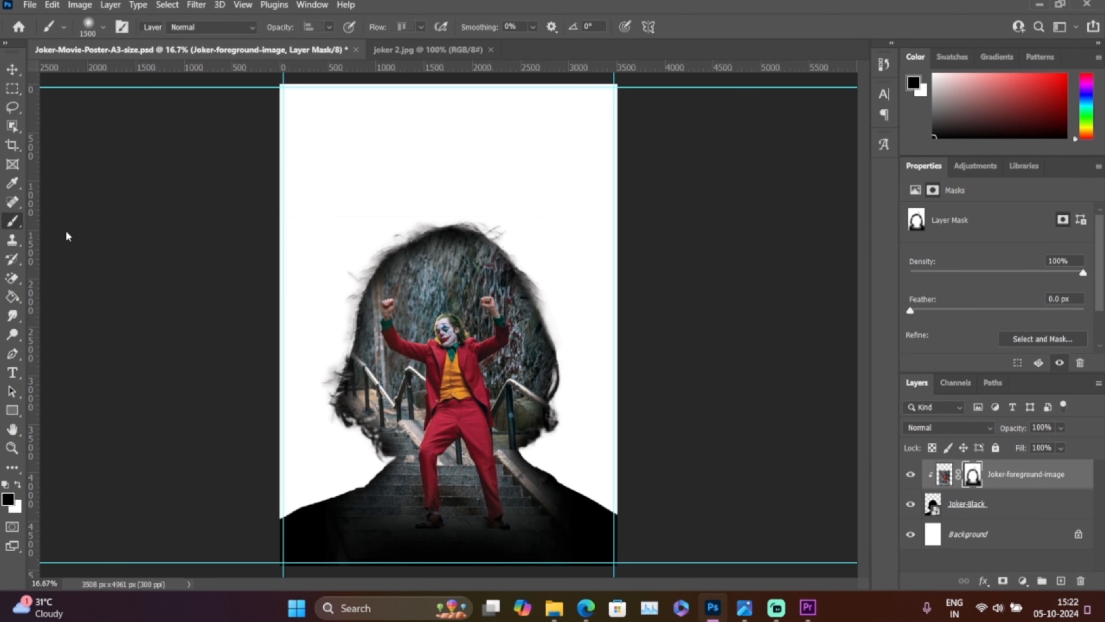
right_click(416, 261)
scroll(522, 448, down, 5)
scroll(521, 449, down, 4)
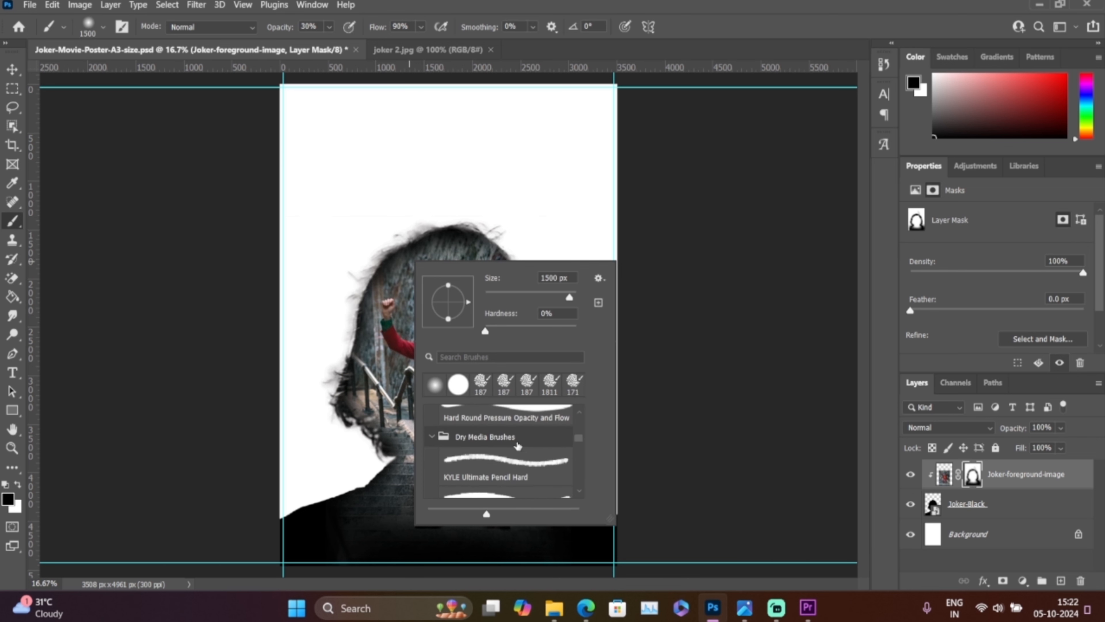
scroll(492, 444, down, 2)
scroll(499, 444, down, 5)
scroll(499, 444, down, 1)
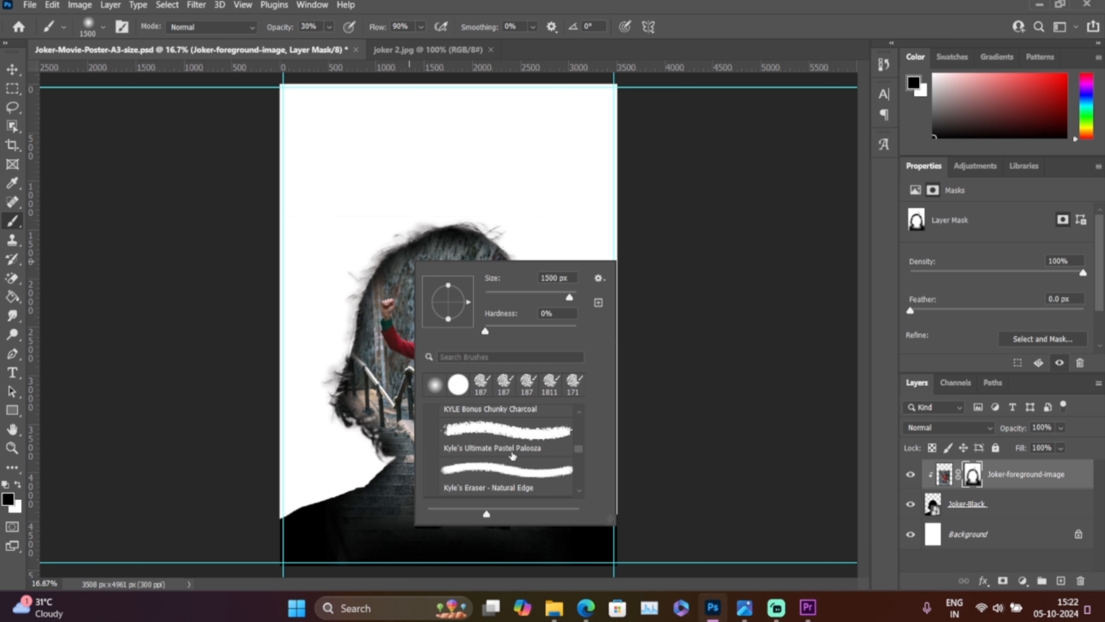
click(501, 449)
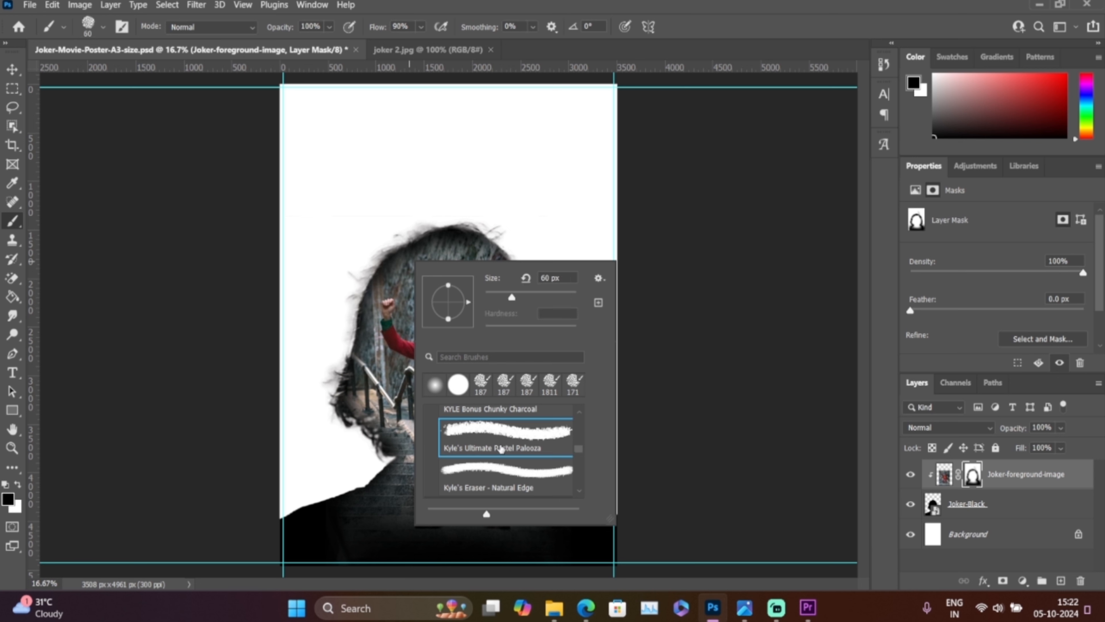
click(535, 296)
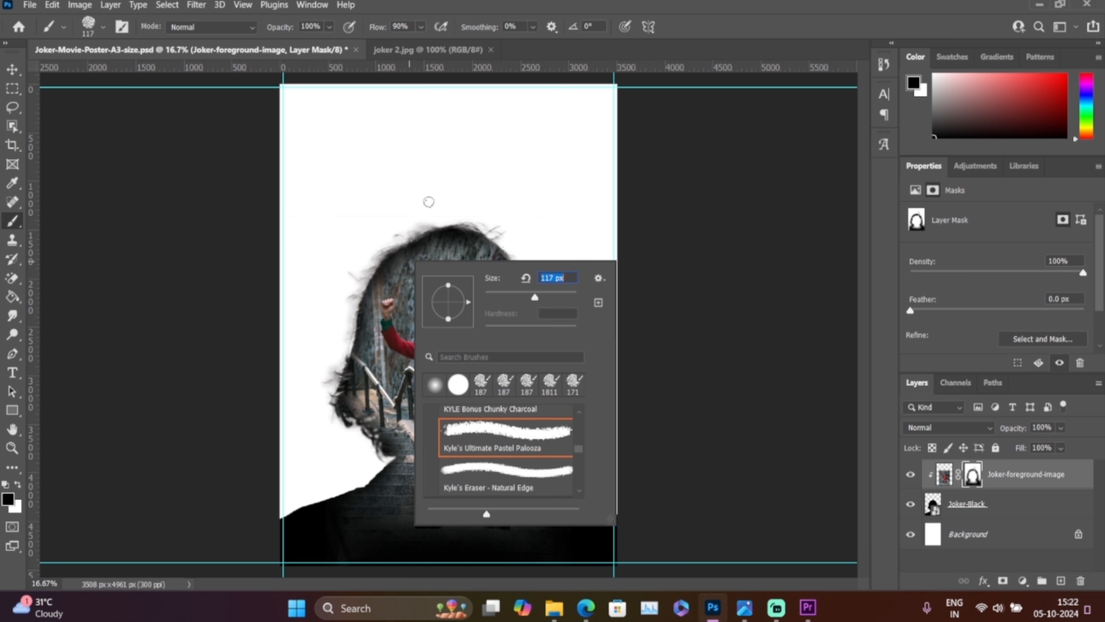
- Set the Kyle's Ultimate Pastel Palooza brush size to 401 px for painting on the Joker-foreground-image mask
drag(534, 297, 549, 297)
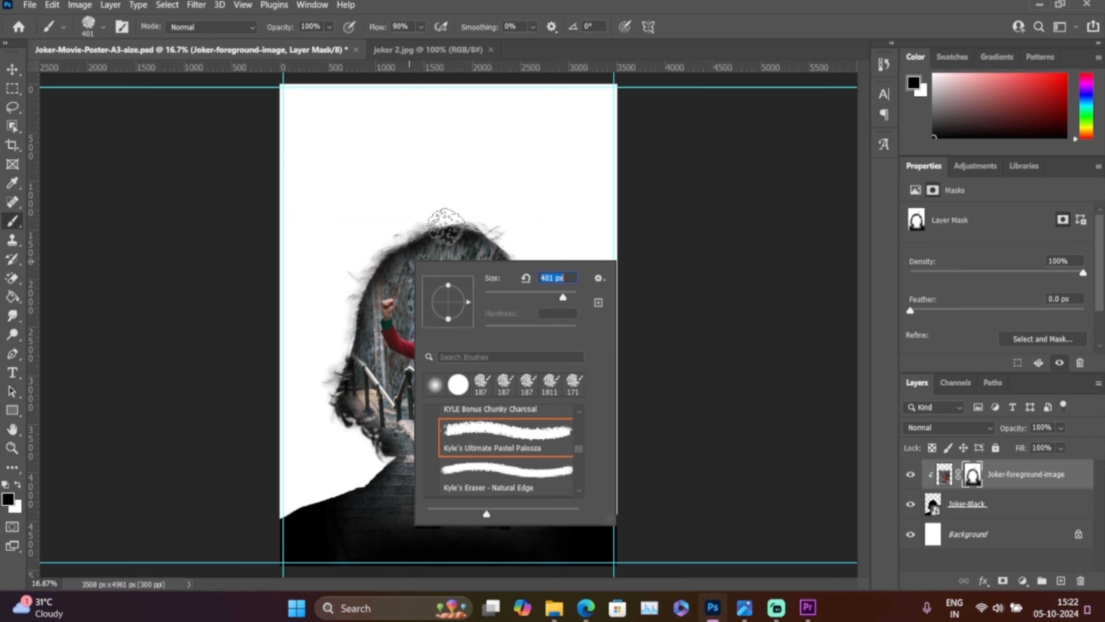
click(444, 224)
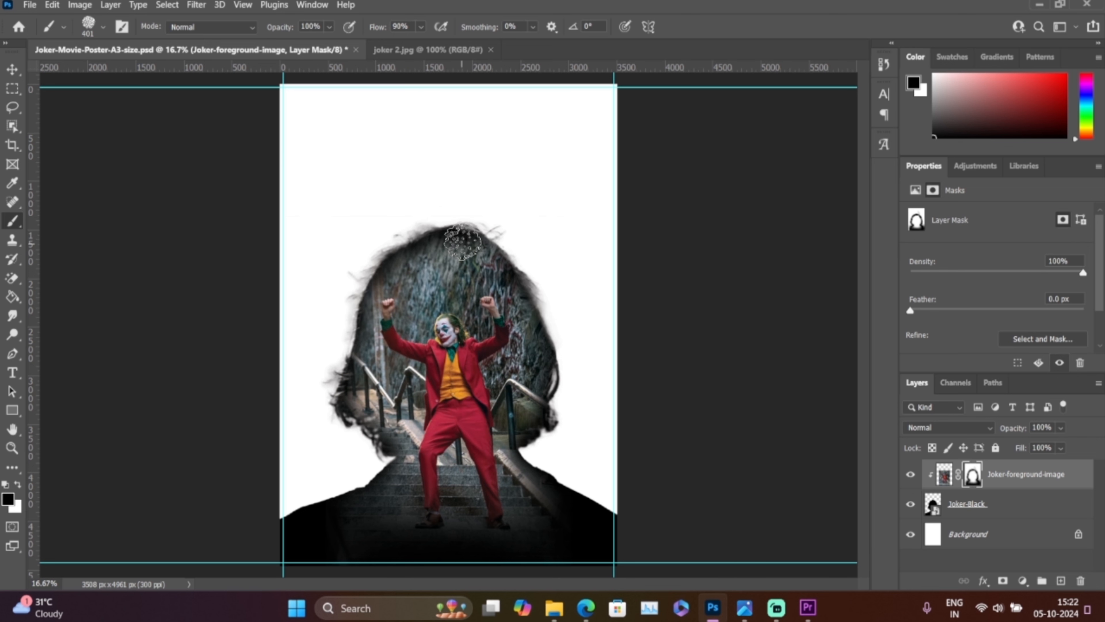
key(ctrl+plus)
key(ctrl+plus)
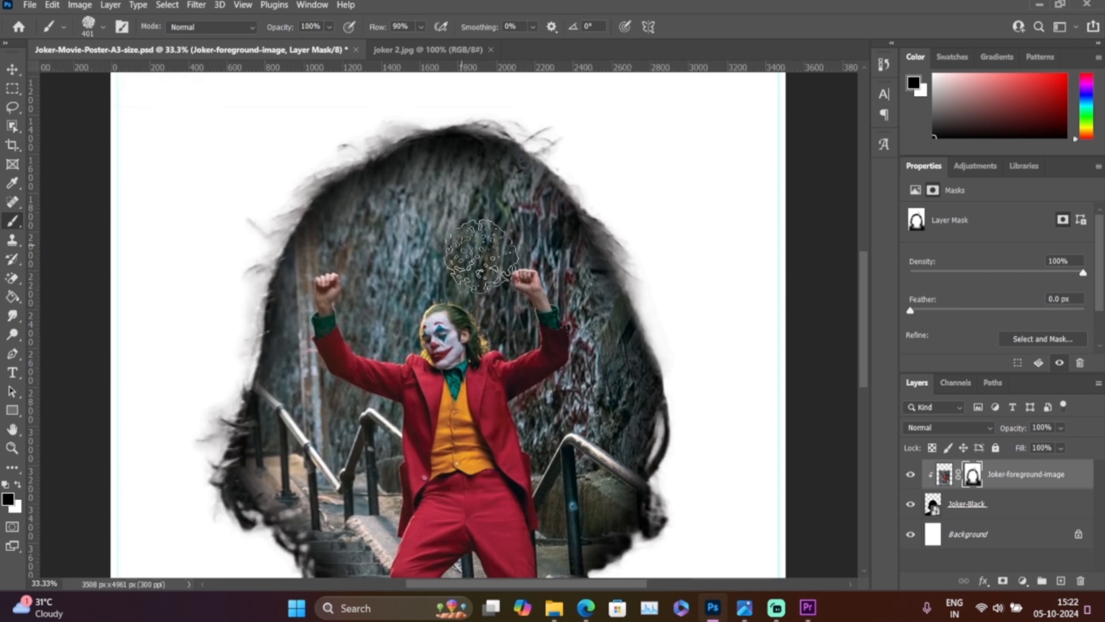
key(ctrl+plus)
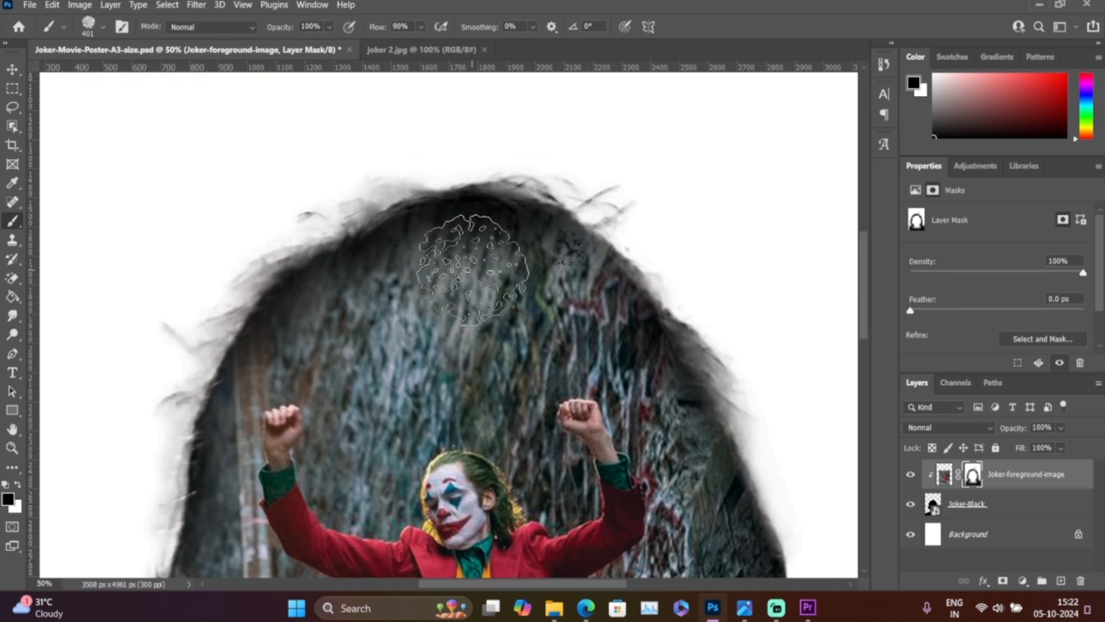
- Try painting pastel texture across the upper hair area of the Joker-foreground-image mask at 100% brush opacity
mouse_move(387, 241)
mouse_down()
mouse_move(504, 225)
mouse_move(583, 282)
mouse_move(654, 247)
mouse_move(562, 235)
mouse_up()
drag(410, 235, 363, 235)
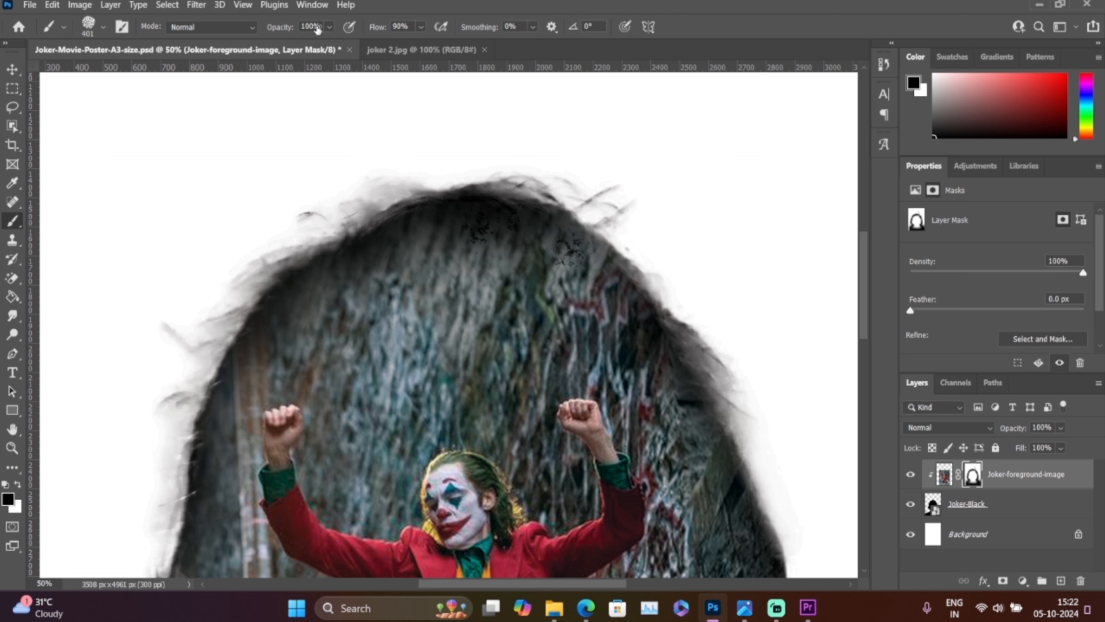
key(ctrl+z)
- Set the brush opacity to 40% and paint pastel texture across the upper hair area of the Joker-foreground-image mask
click(328, 27)
click(318, 28)
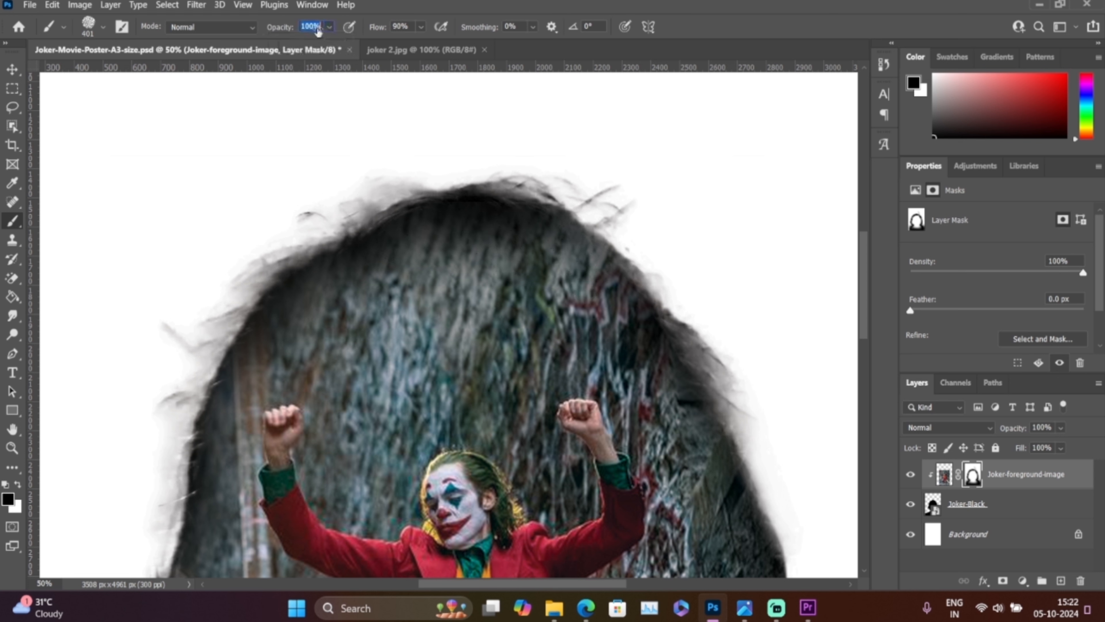
text(4)
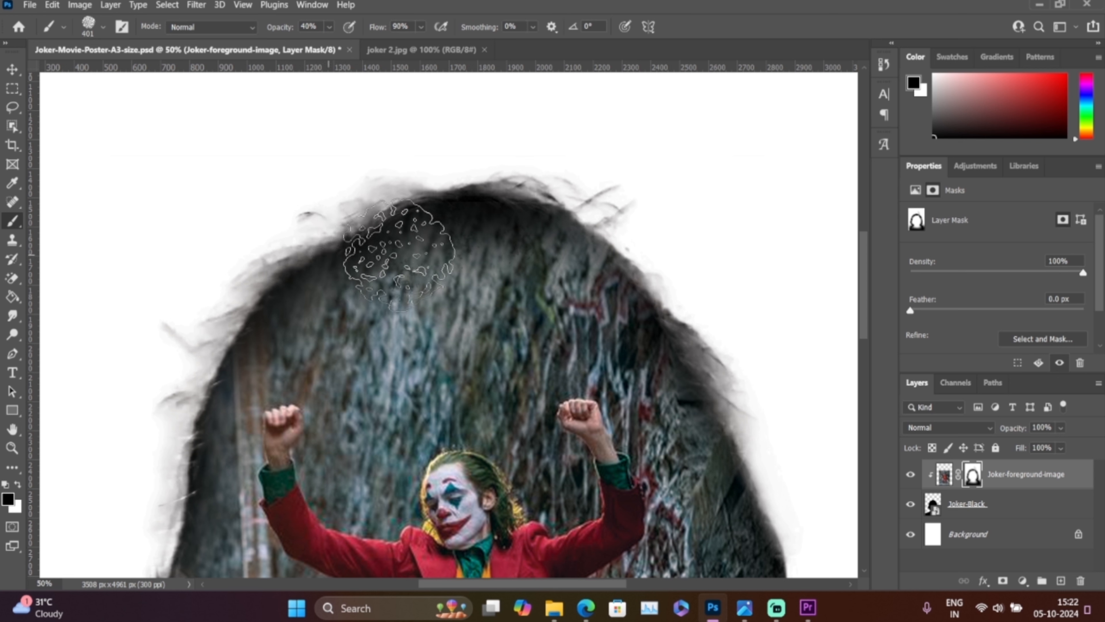
mouse_move(431, 275)
mouse_down()
mouse_move(609, 275)
mouse_move(666, 261)
mouse_up()
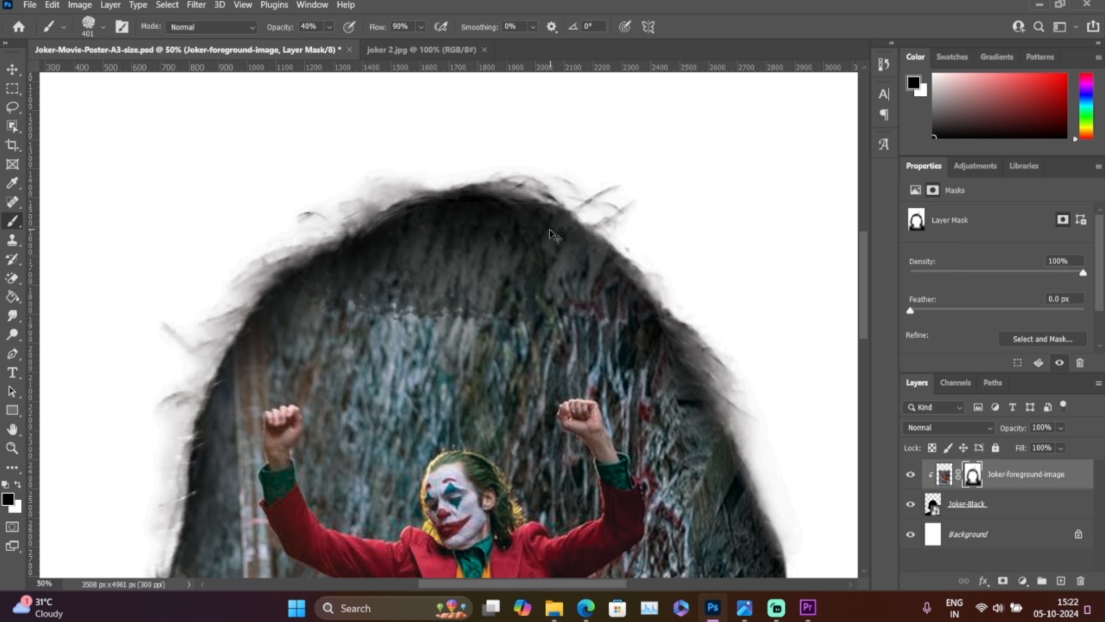
key(ctrl+z)
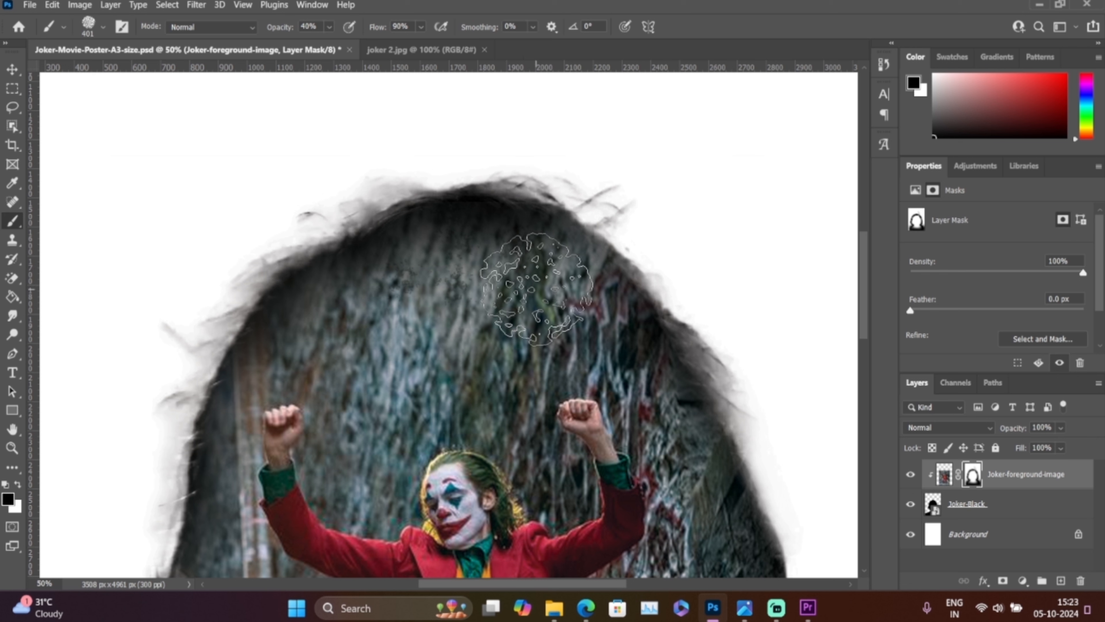
drag(474, 248, 370, 235)
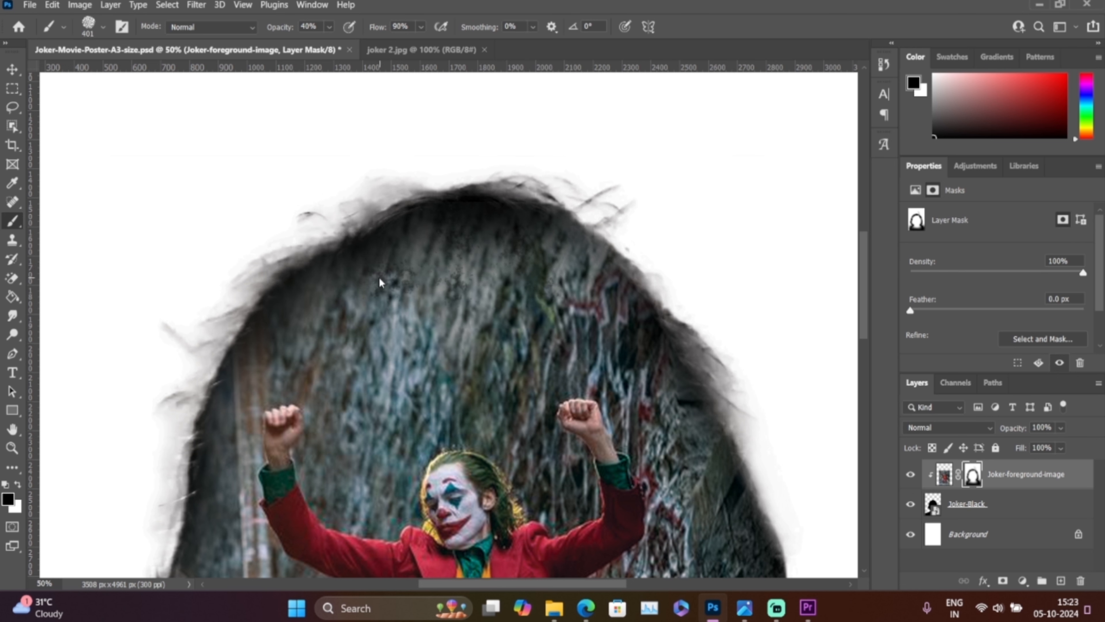
mouse_move(331, 285)
mouse_down()
mouse_move(308, 311)
mouse_move(435, 287)
mouse_move(452, 314)
mouse_up()
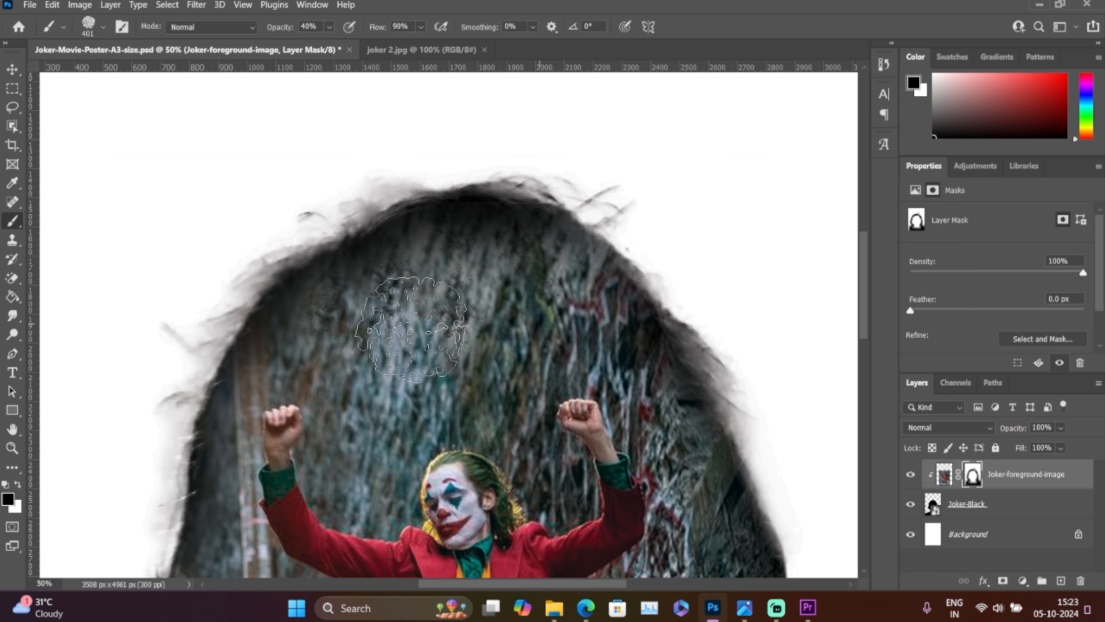
mouse_move(470, 268)
mouse_down()
mouse_move(464, 247)
mouse_move(518, 220)
mouse_up()
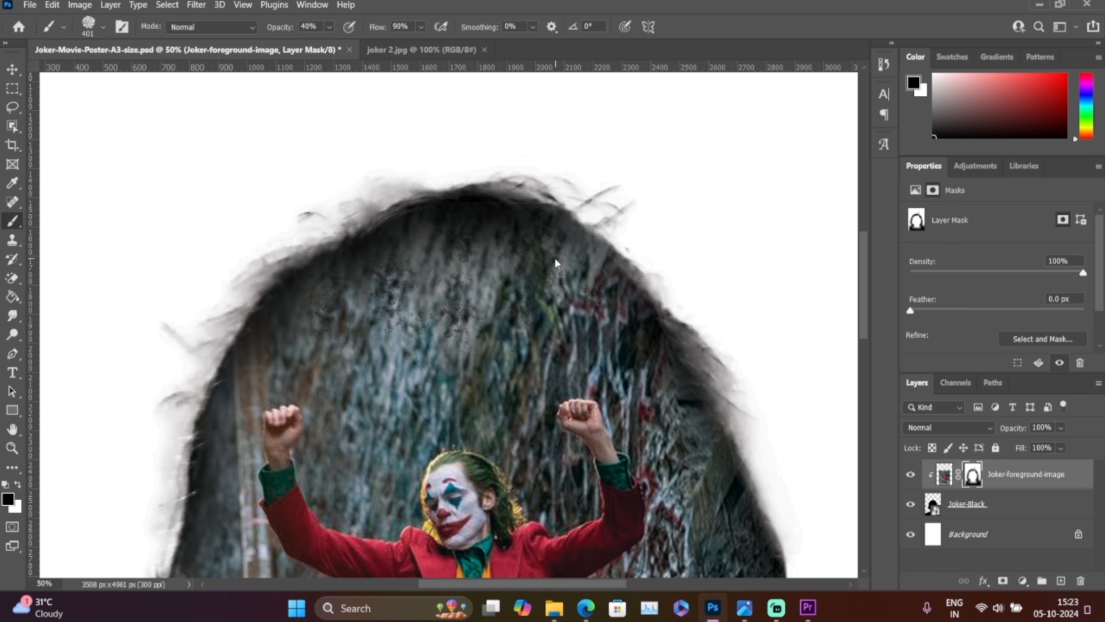
mouse_move(412, 246)
mouse_down()
mouse_move(333, 247)
mouse_move(370, 244)
mouse_move(345, 247)
mouse_up()
- Switch to the KYLE Bonus Chunky Charcoal brush and set its size to 448 px
right_click(453, 279)
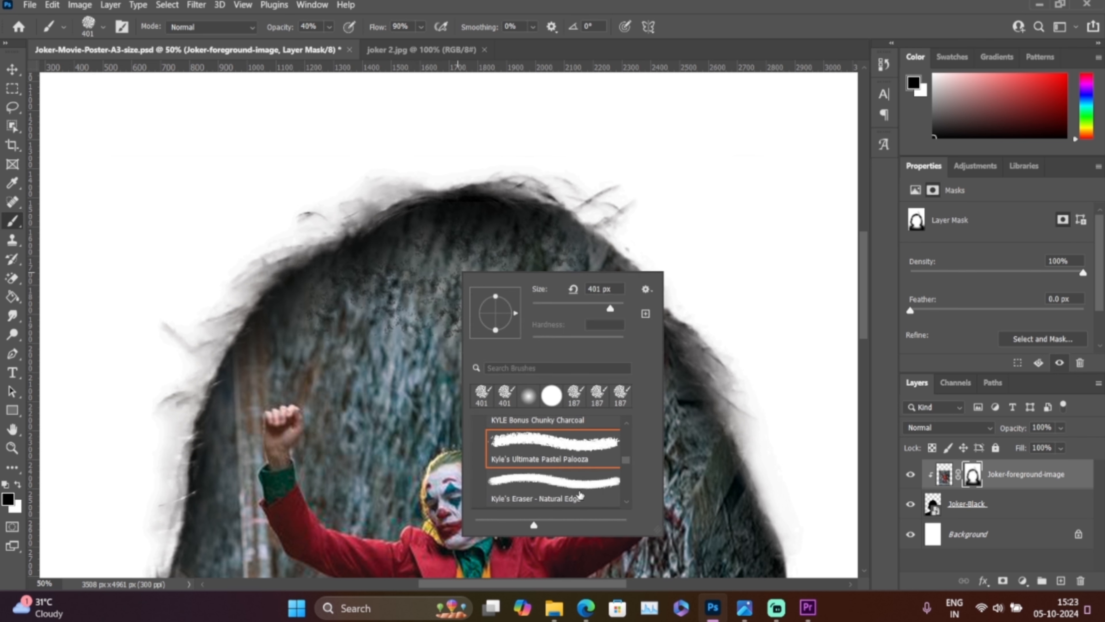
scroll(572, 487, down, 2)
scroll(574, 486, up, 4)
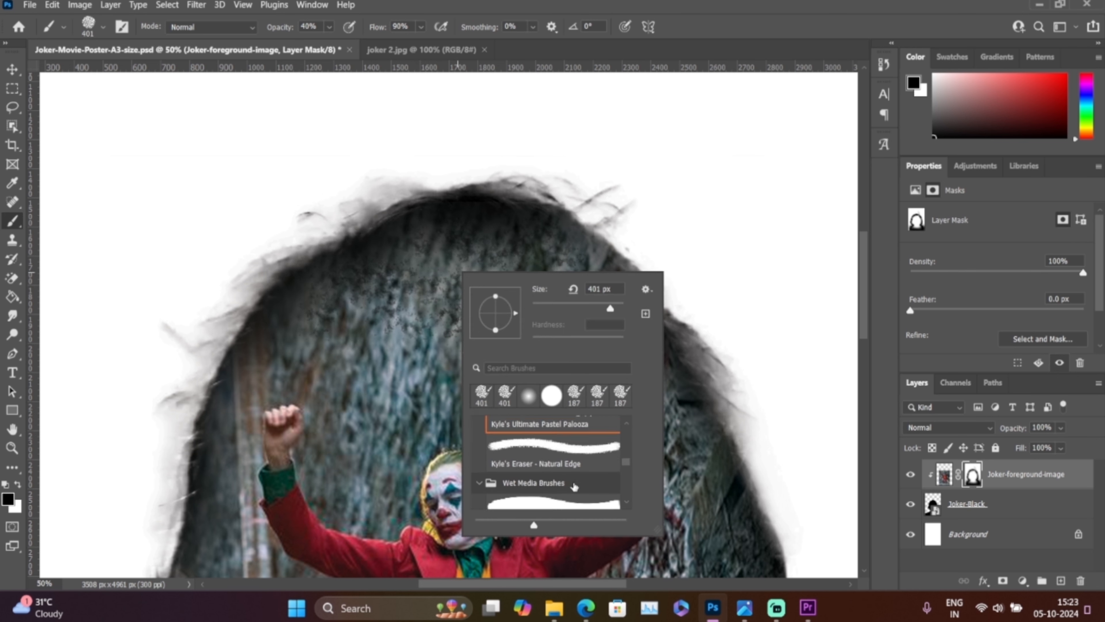
click(550, 467)
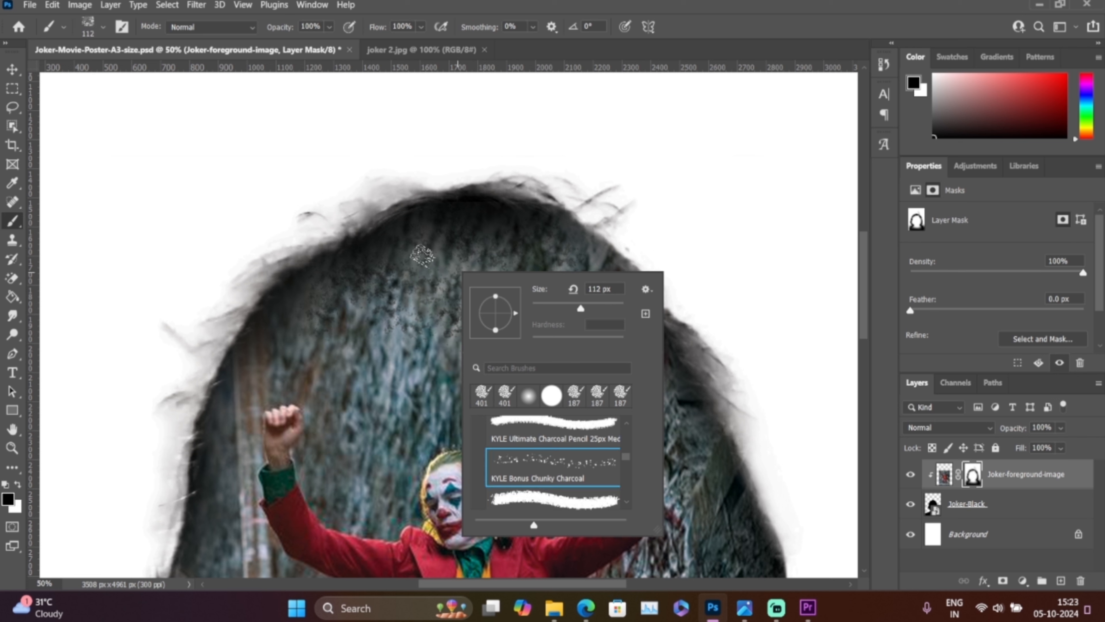
click(606, 309)
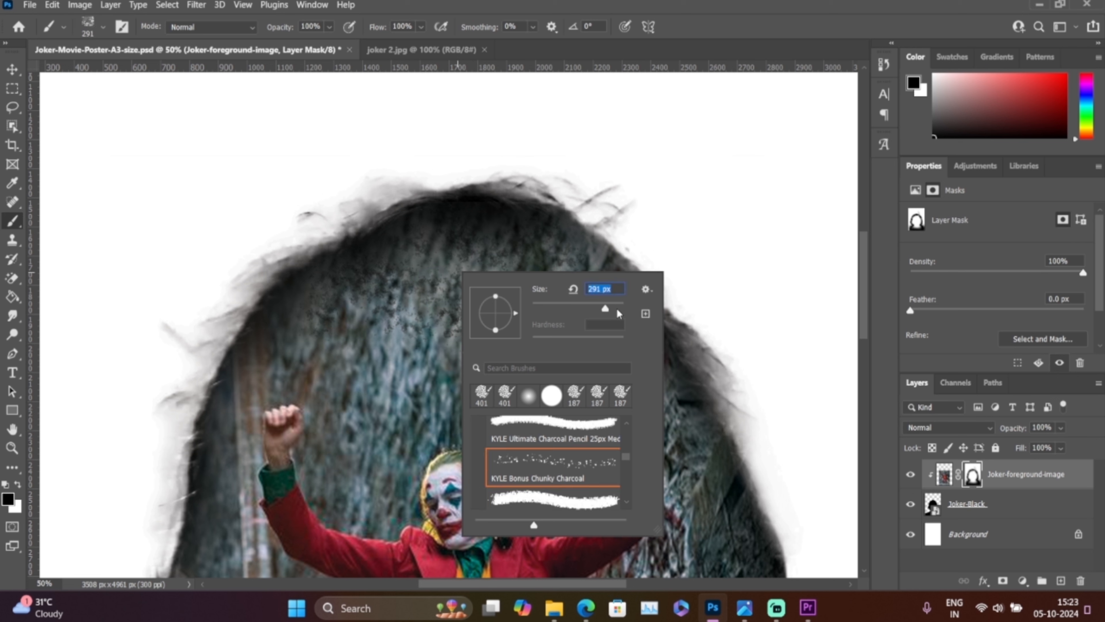
text(448)
- Paint black charcoal flecks on the mask across the whole upper hair area above the dancing Joker
click(444, 236)
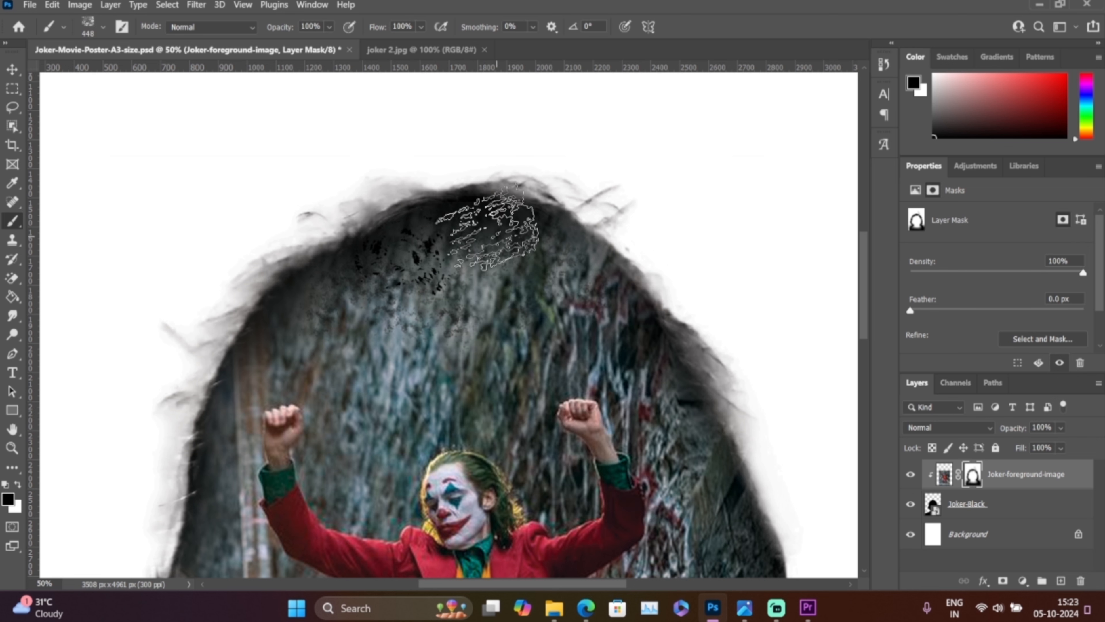
click(618, 265)
mouse_move(618, 265)
mouse_down()
mouse_move(570, 246)
mouse_move(320, 262)
mouse_move(443, 217)
mouse_move(494, 235)
mouse_move(381, 279)
mouse_up()
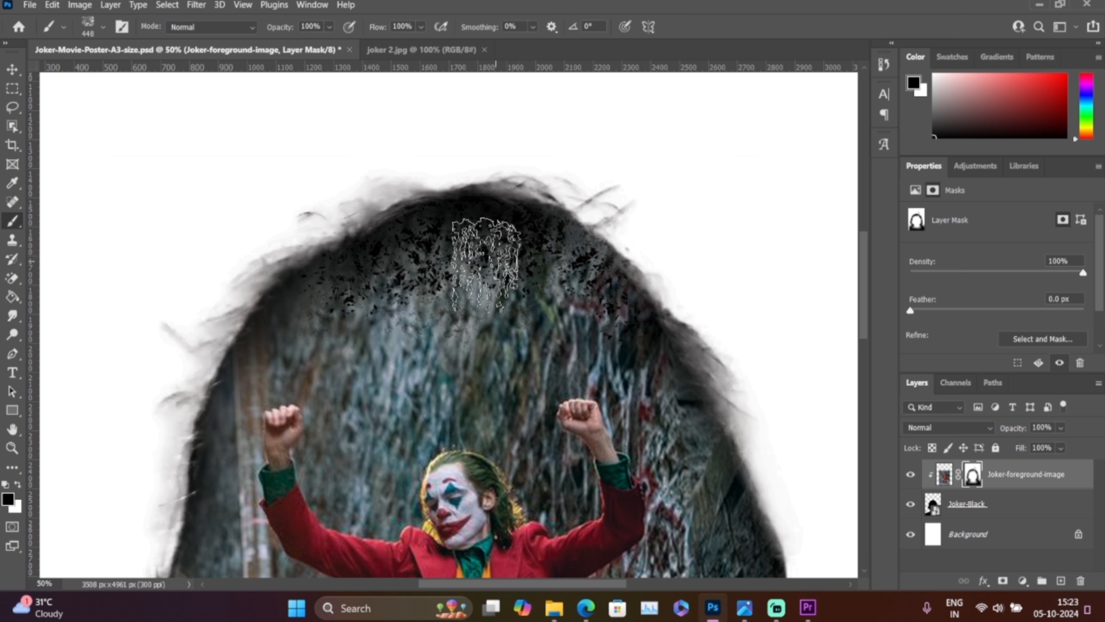
- Set the charcoal brush size to 1500 px and stamp larger flecks at the middle and both sides of the upper hair on the mask
right_click(498, 262)
click(659, 298)
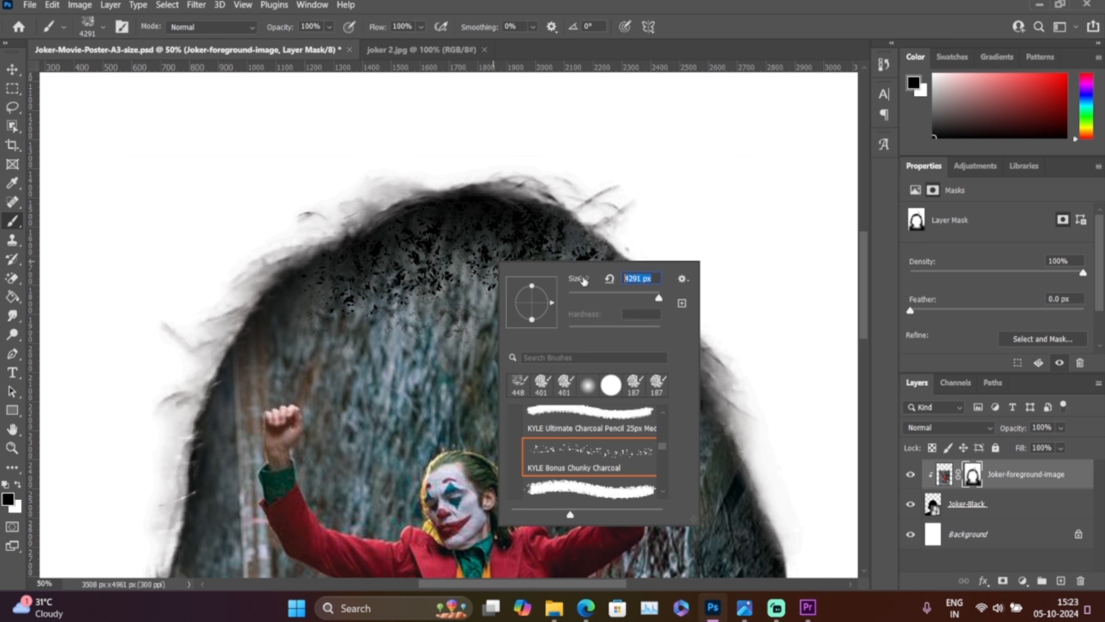
text(1500)
key(Return)
click(424, 240)
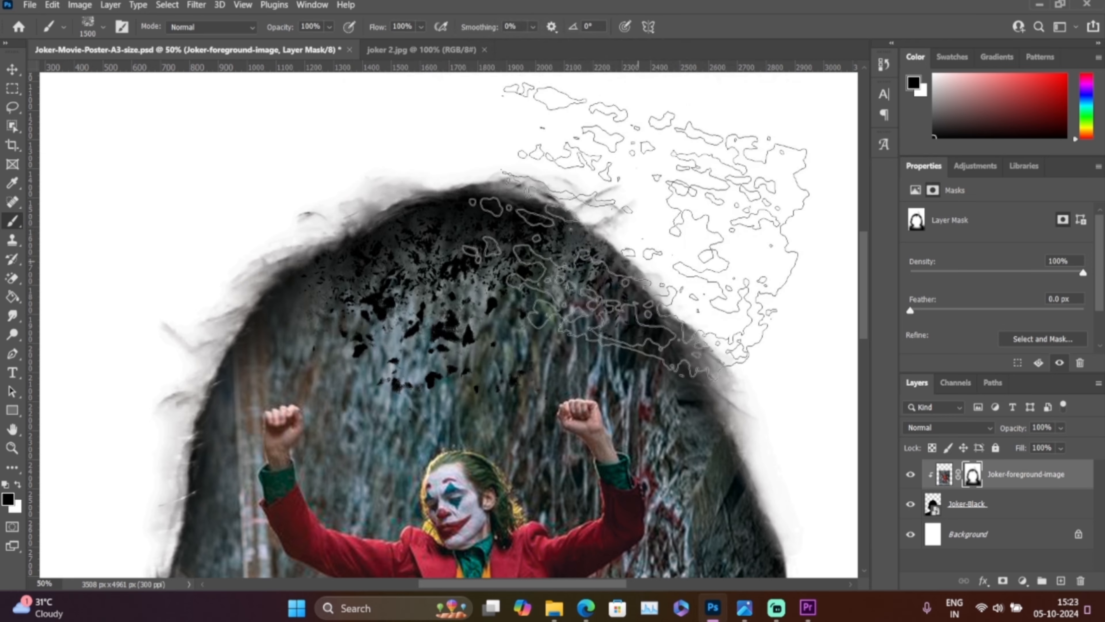
click(678, 209)
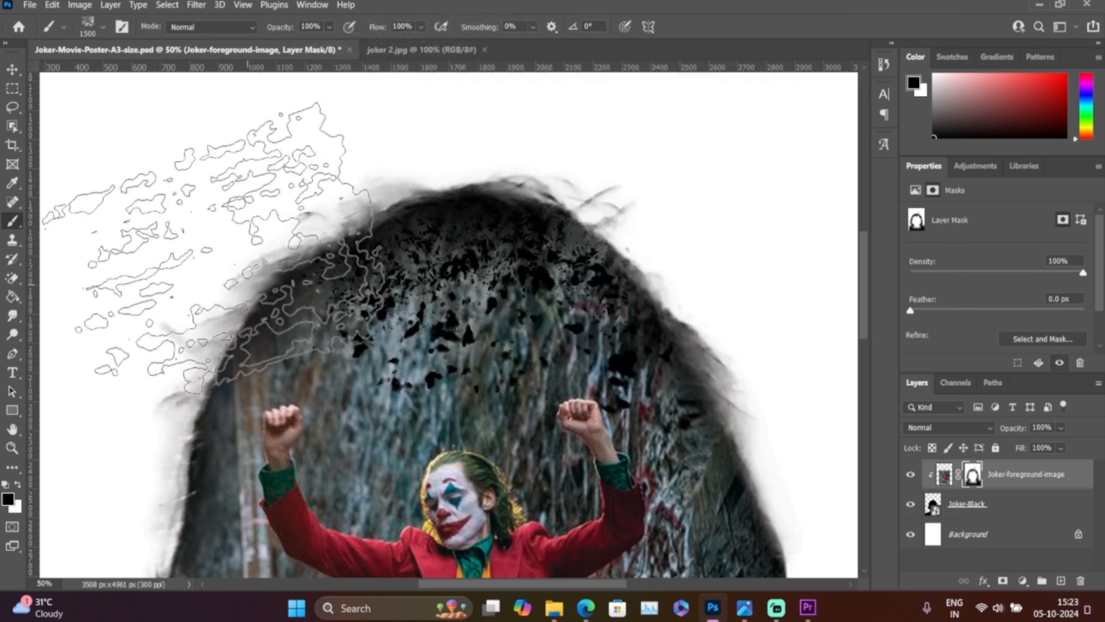
click(209, 237)
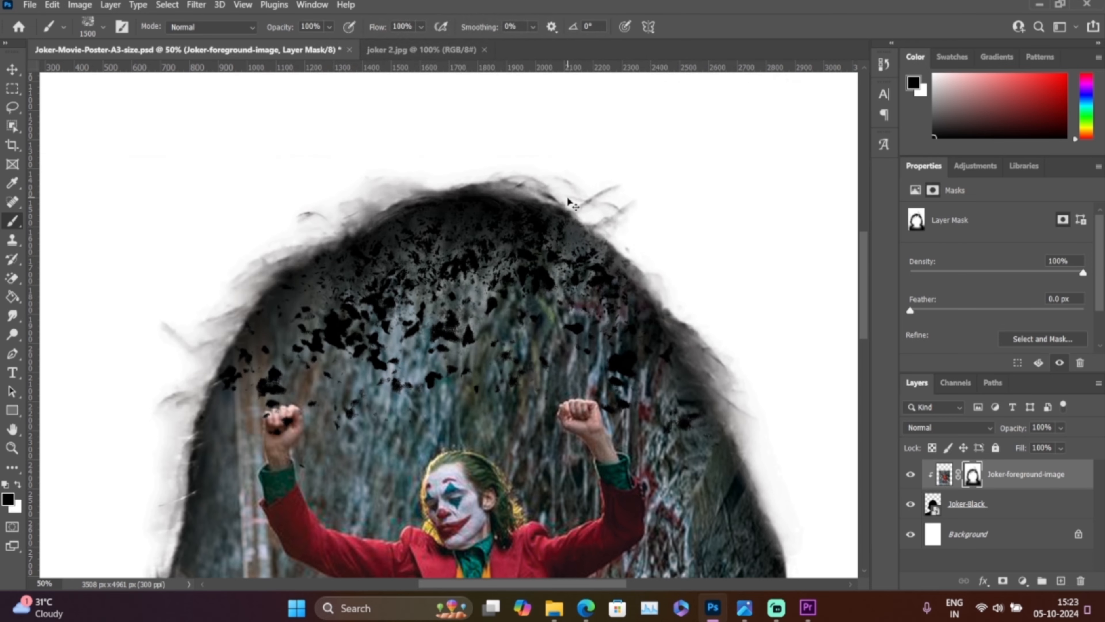
key(ctrl+z)
click(285, 209)
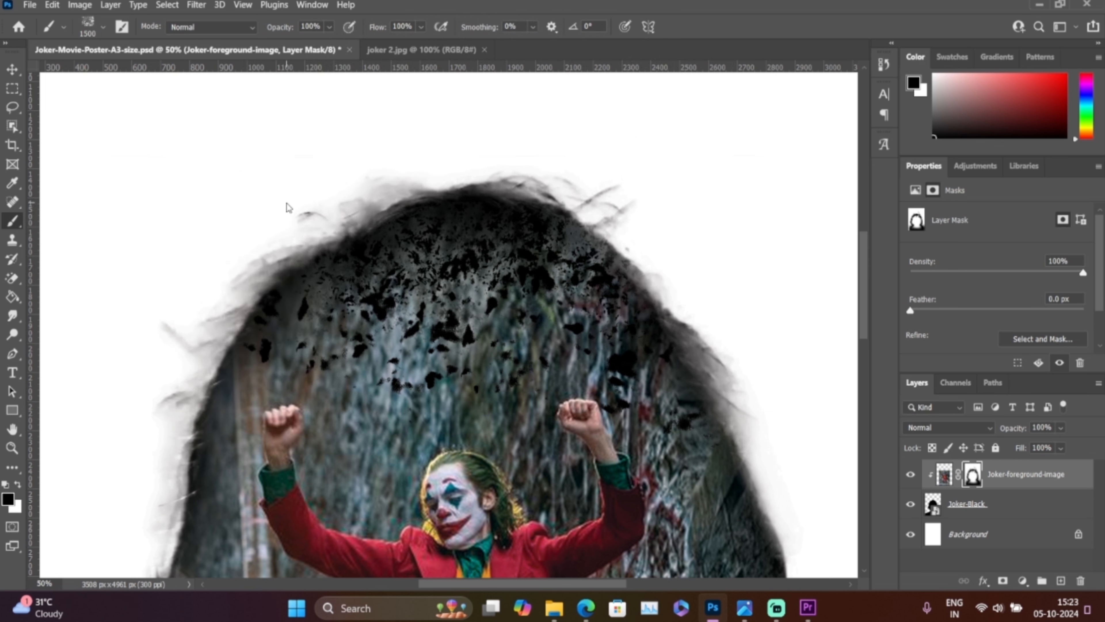
key(ctrl+0)
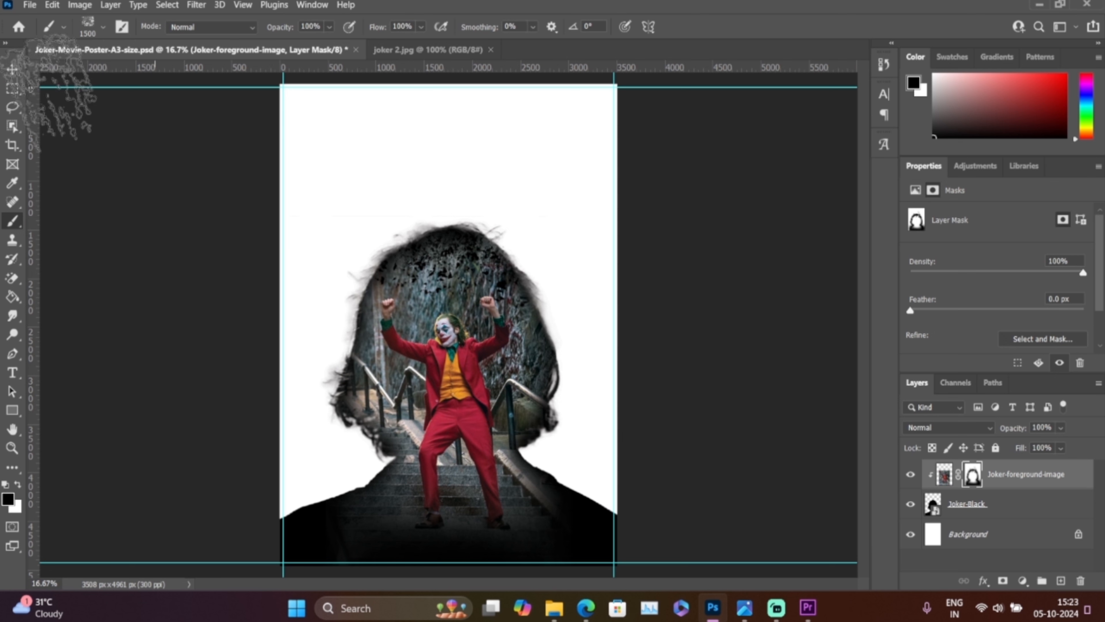
- Compare the poster with the reference image Joker-Movie-poster.jpg and save the document
click(12, 70)
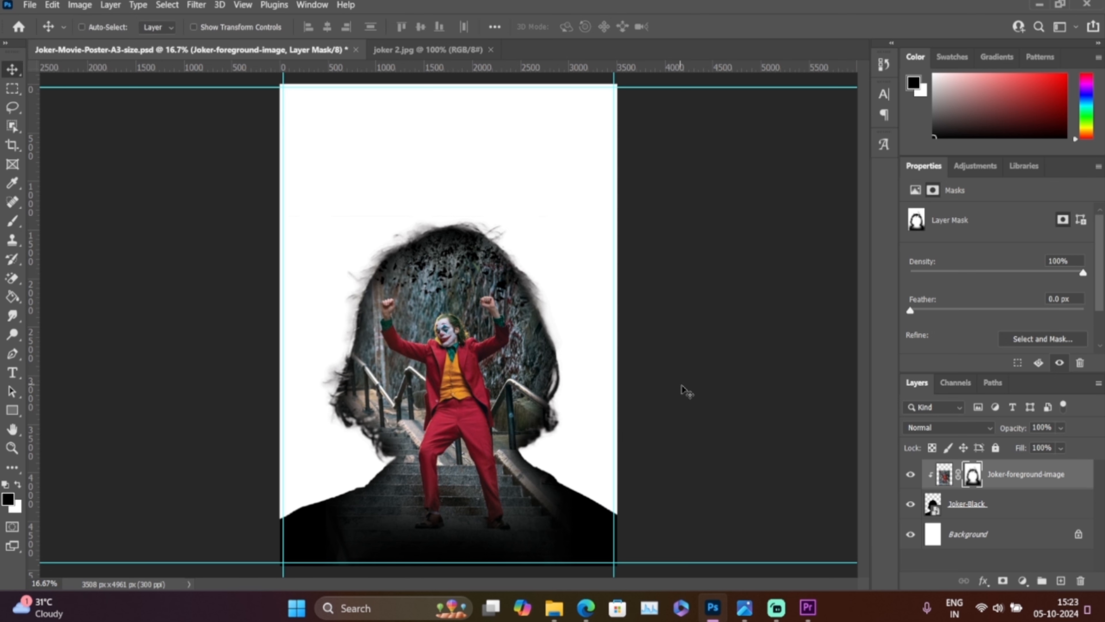
click(745, 608)
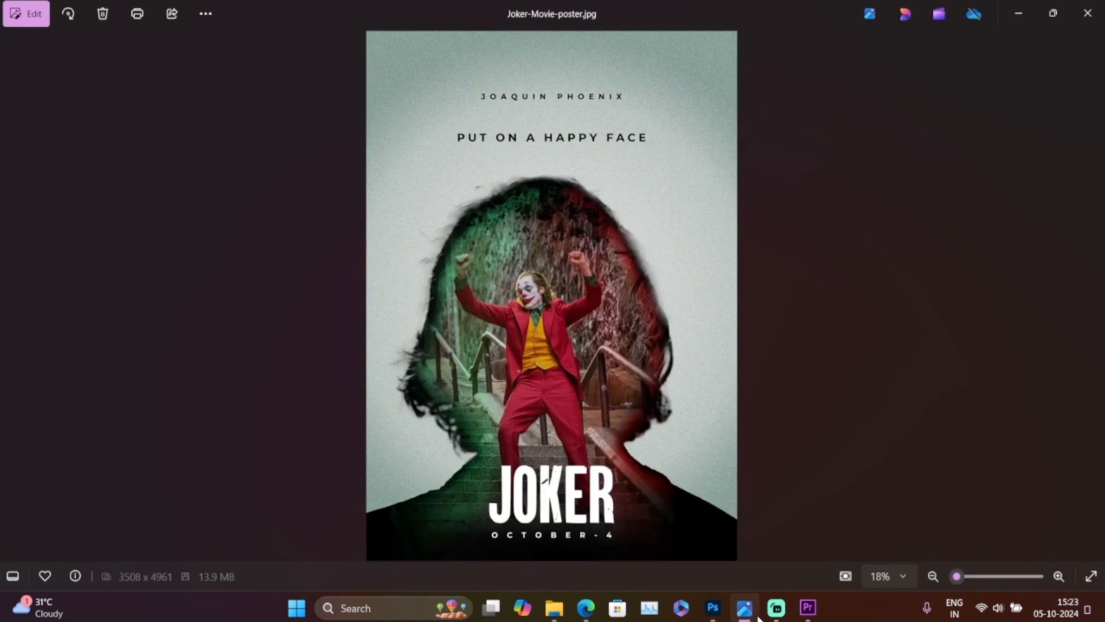
click(756, 615)
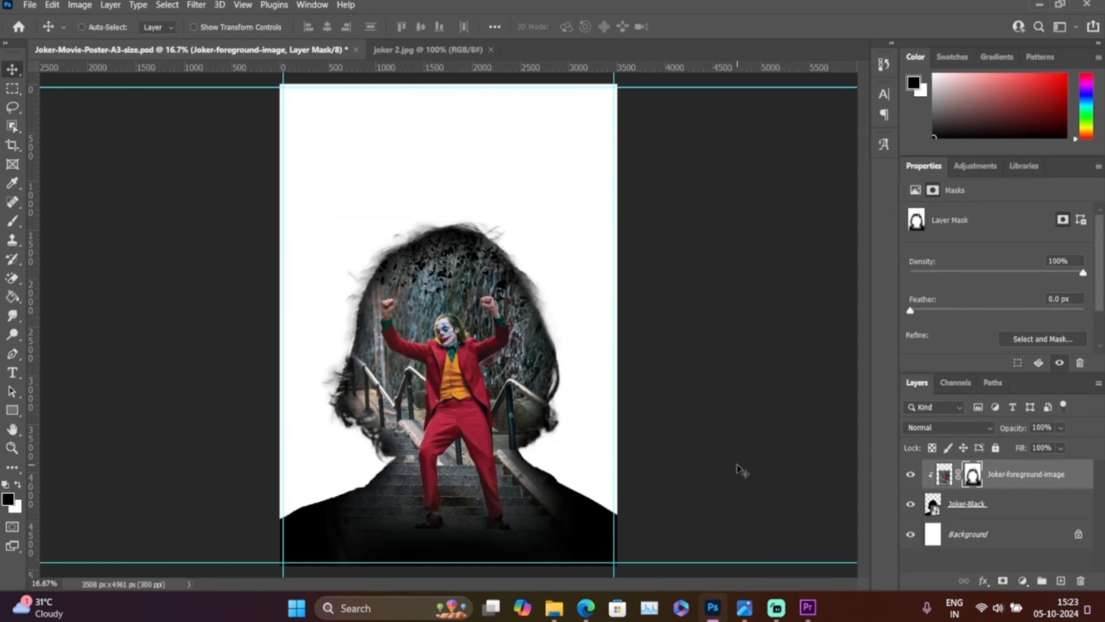
key(ctrl+s)
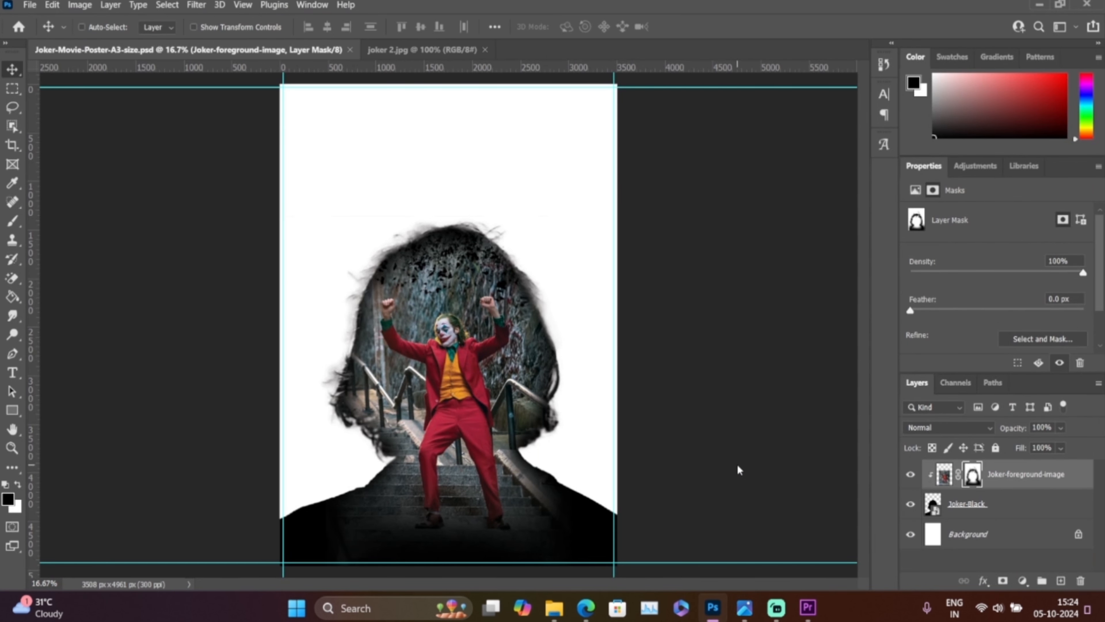
click(745, 615)
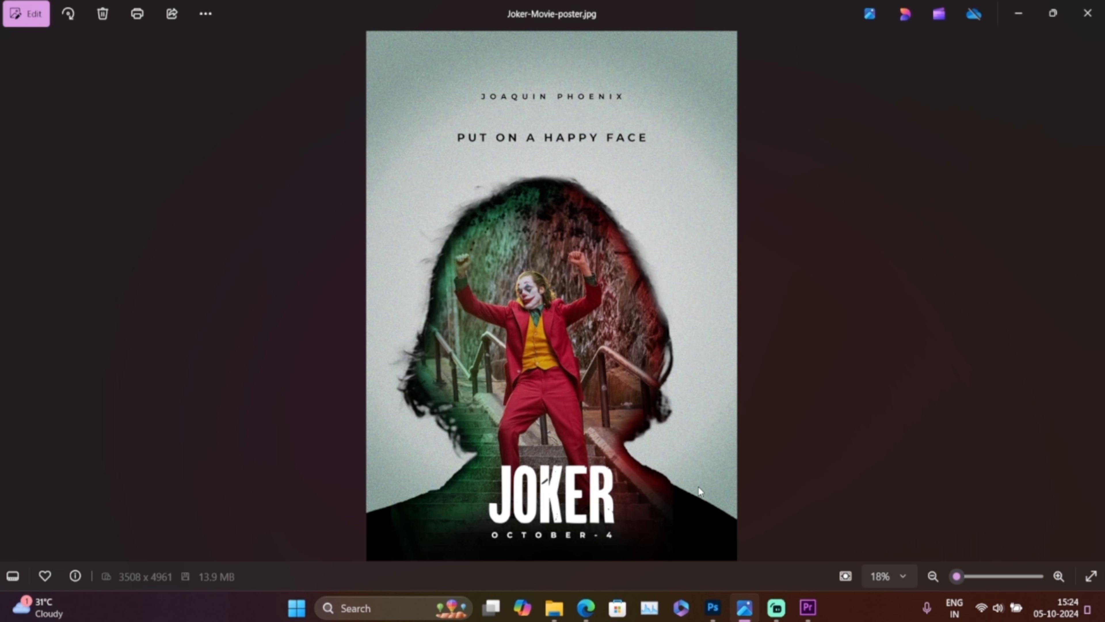
click(1023, 17)
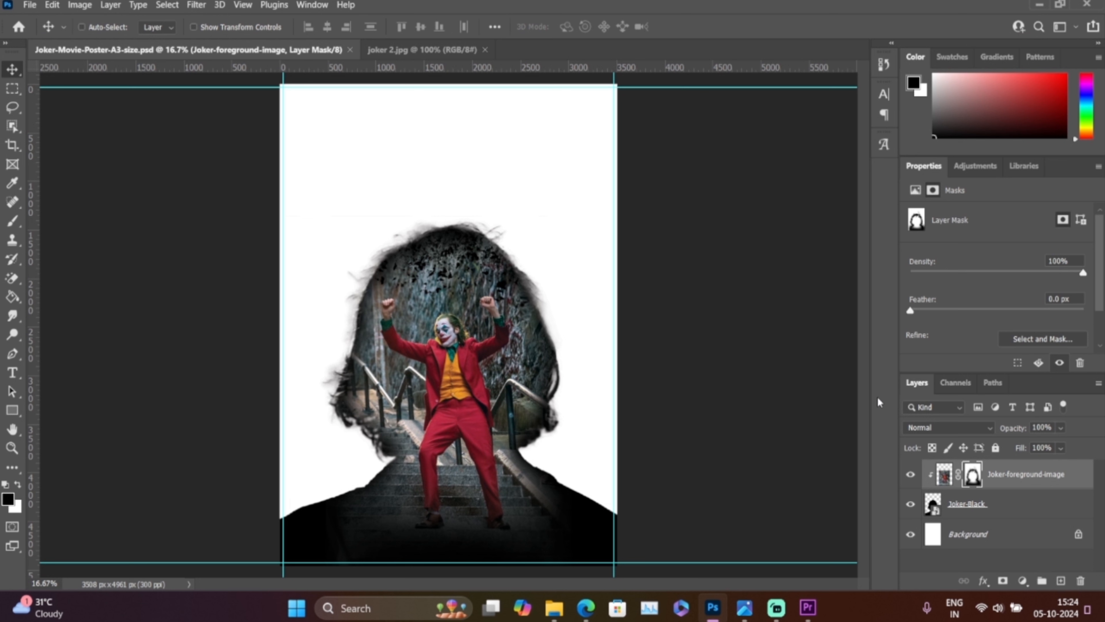
- Add a new unclipped layer above the Joker-foreground-image layer and activate the Brush tool
click(1062, 580)
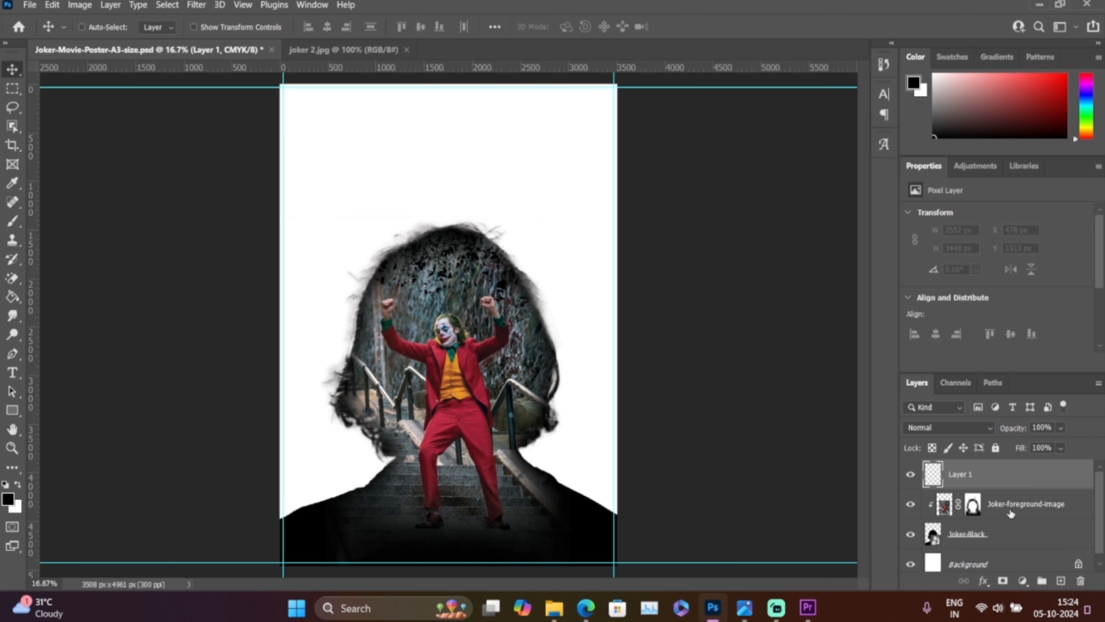
right_click(1013, 473)
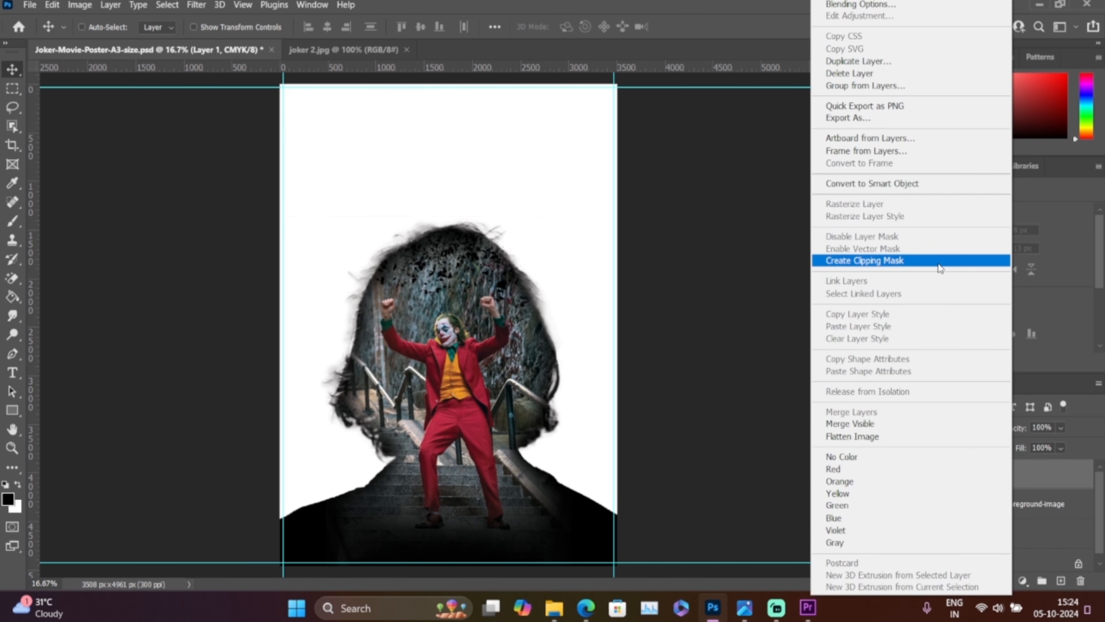
click(937, 261)
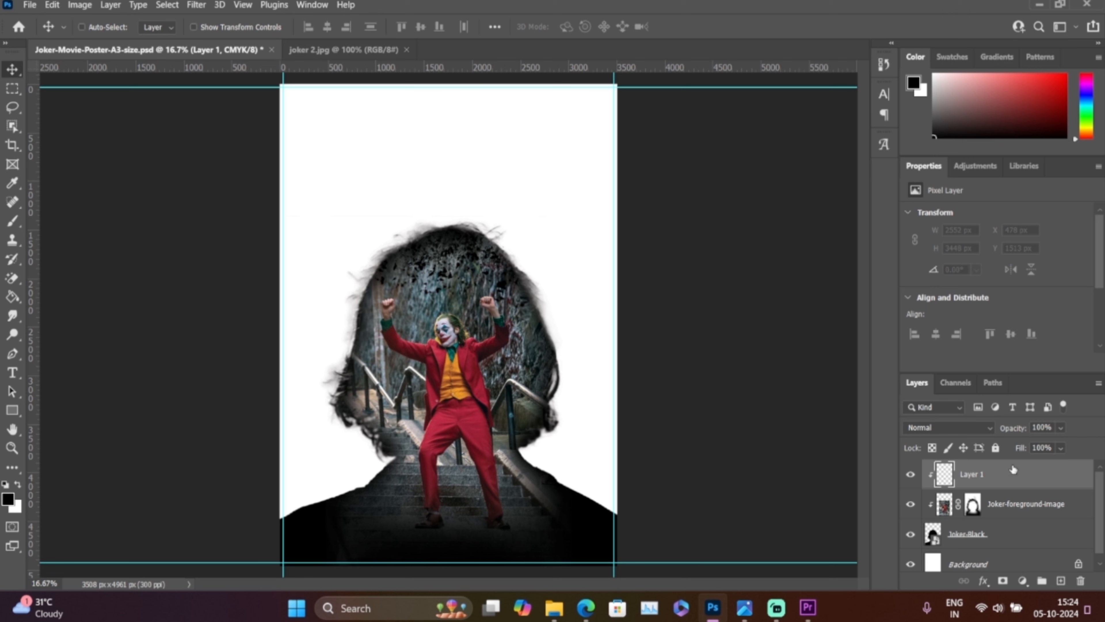
key(ctrl+alt+g)
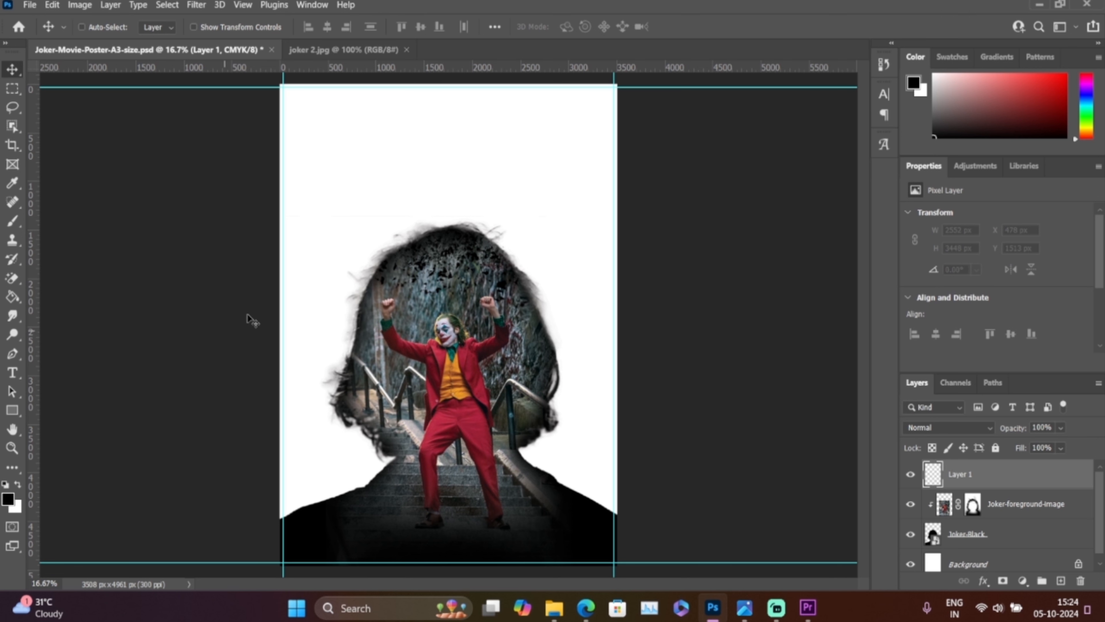
key(b)
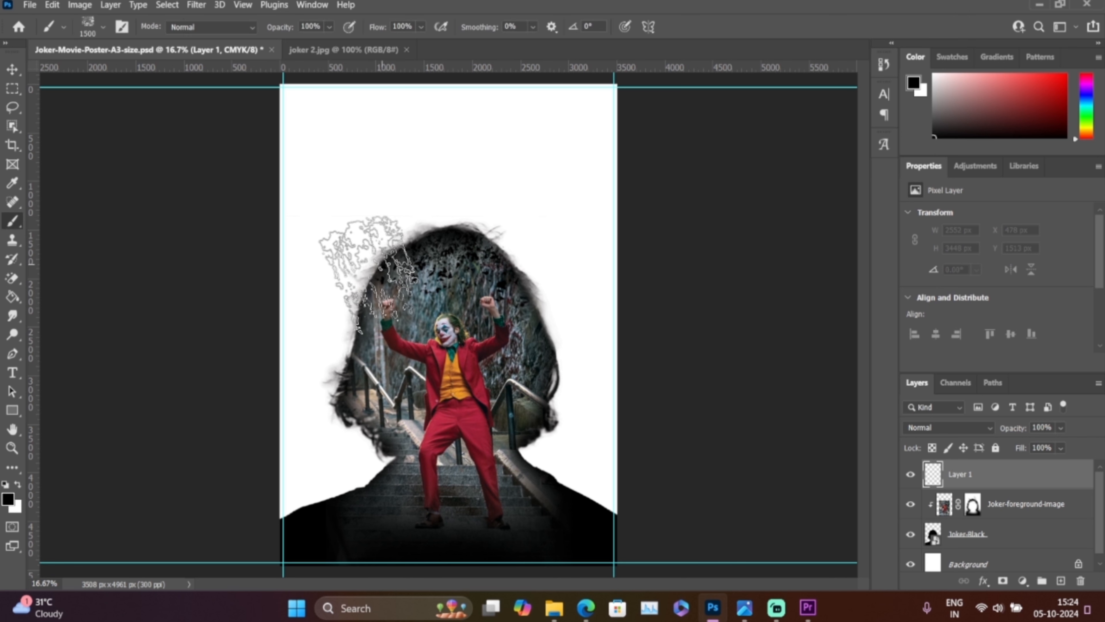
- Choose the Soft Round brush at 1500 px with 0% hardness
right_click(378, 265)
scroll(470, 422, up, 10)
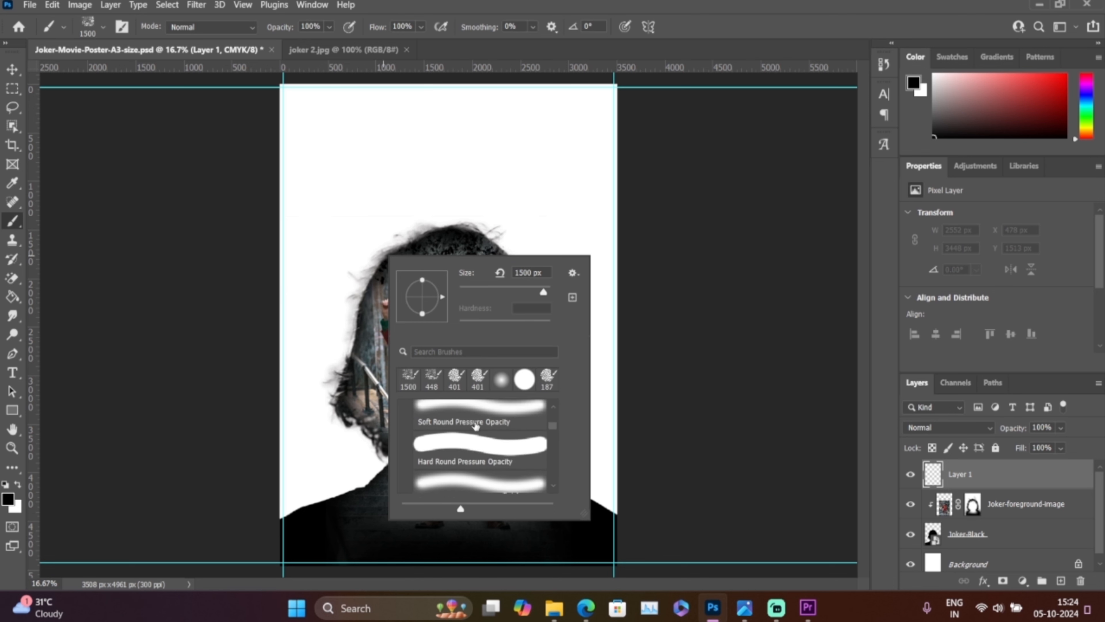
click(447, 439)
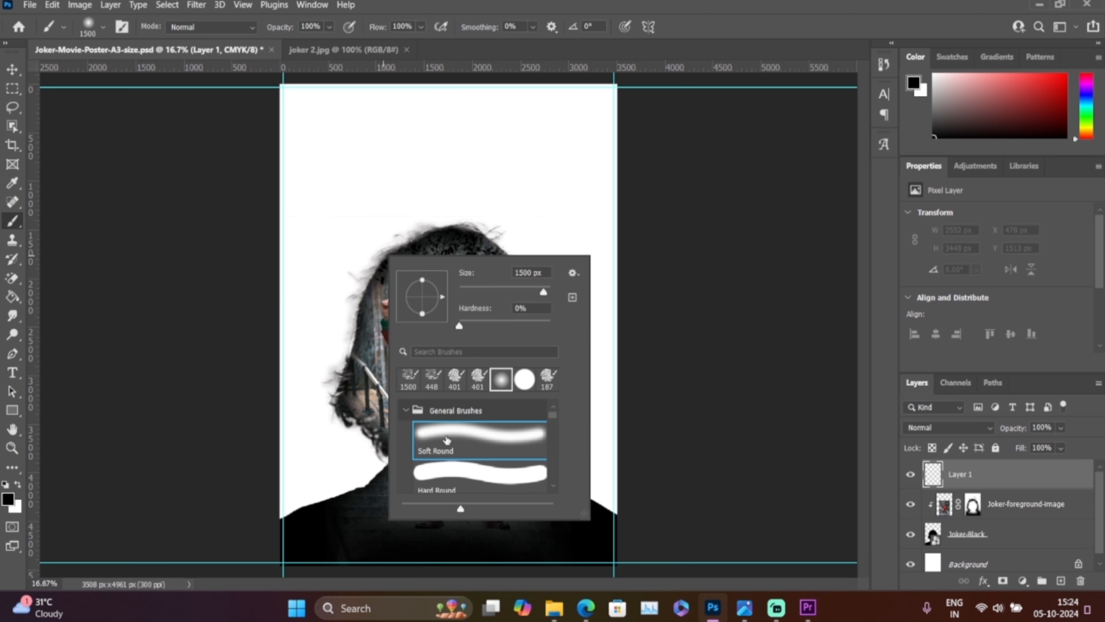
click(359, 215)
drag(359, 192, 336, 336)
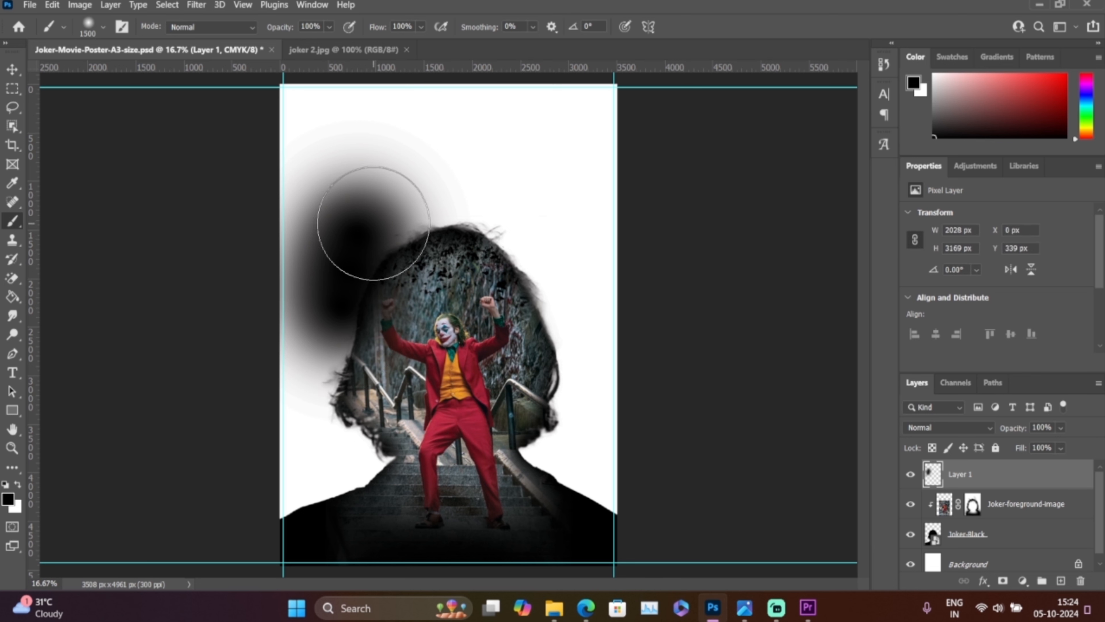
key(ctrl+z)
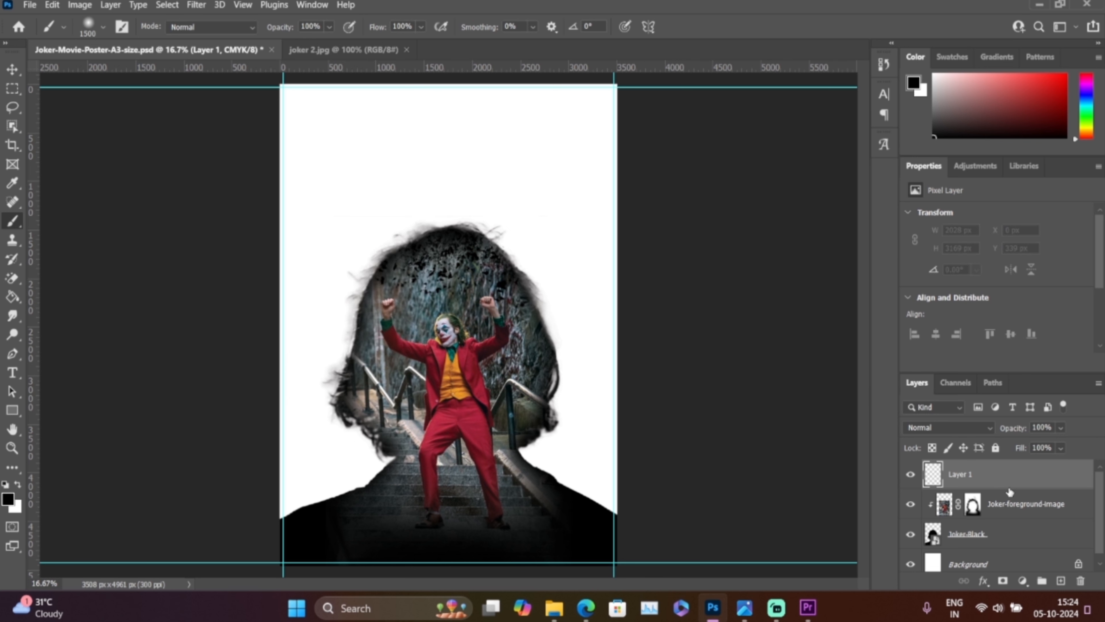
- Clip the new empty layer to the layers below and rename it "Shades-red and green"
right_click(1038, 480)
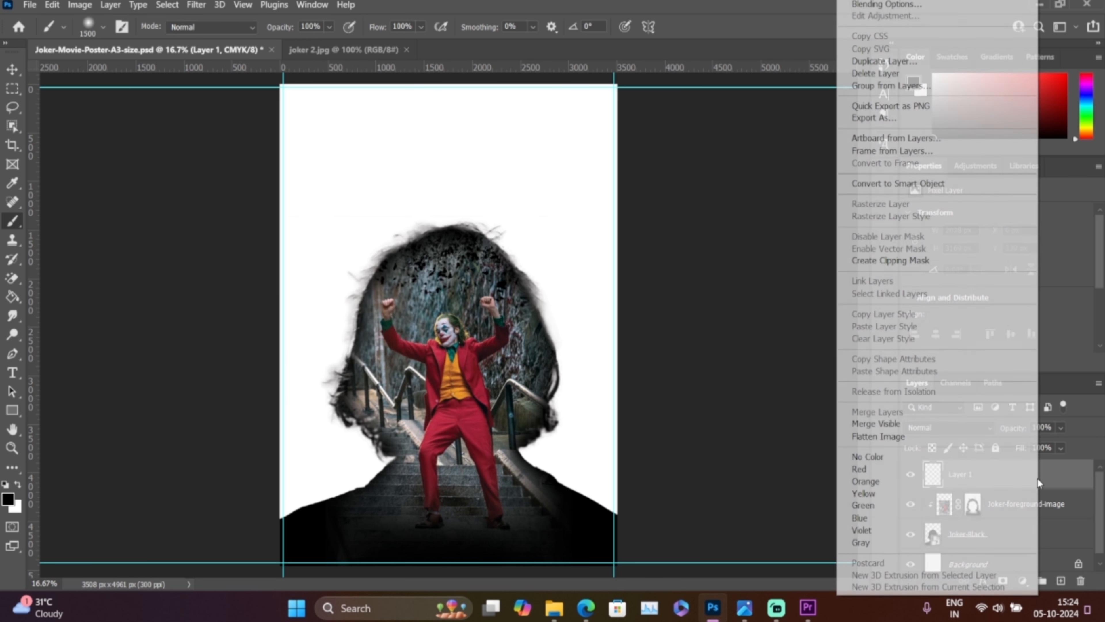
click(920, 260)
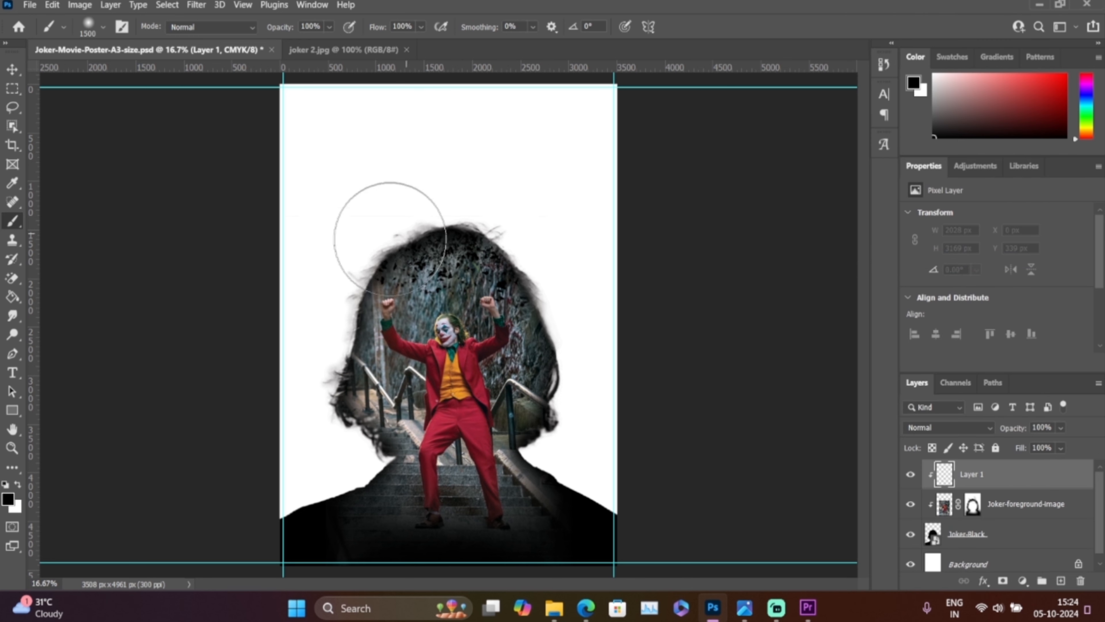
drag(370, 254, 335, 316)
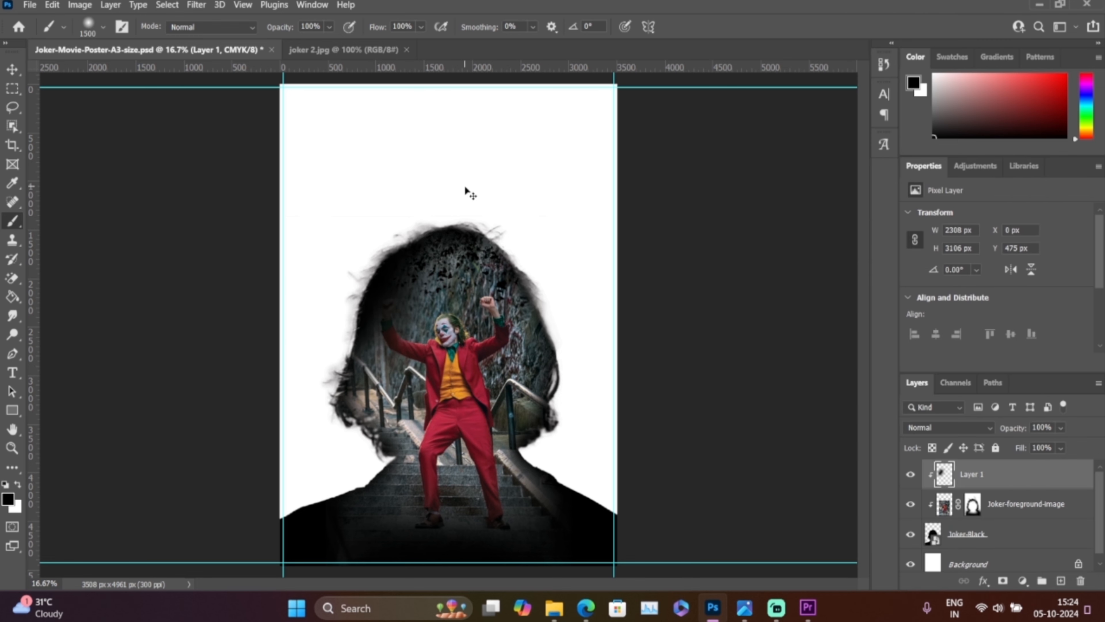
key(ctrl+z)
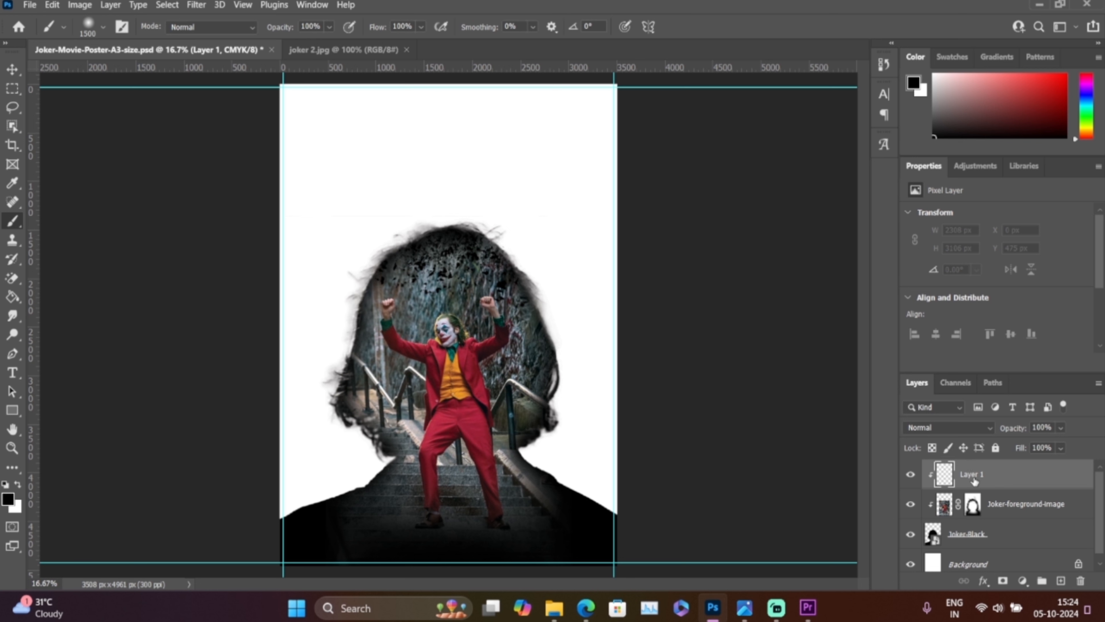
text(Shades-red and green)
key(Return)
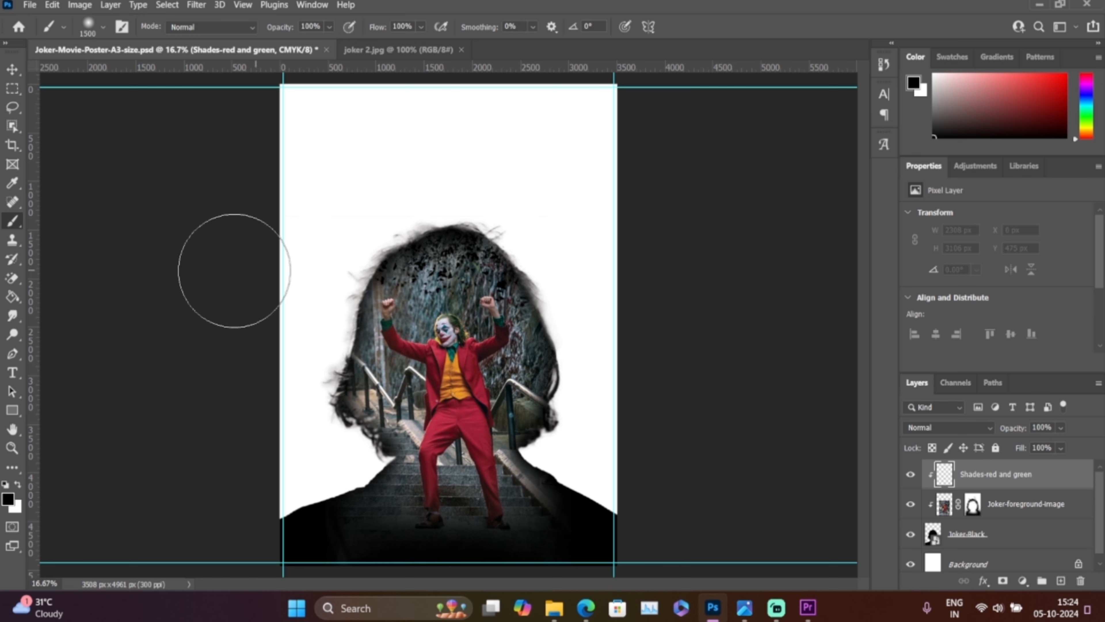
- Set the foreground colour to red ff0000 and paint a soft shade along the head's right edge and right shoulder, guided by the reference poster
click(9, 499)
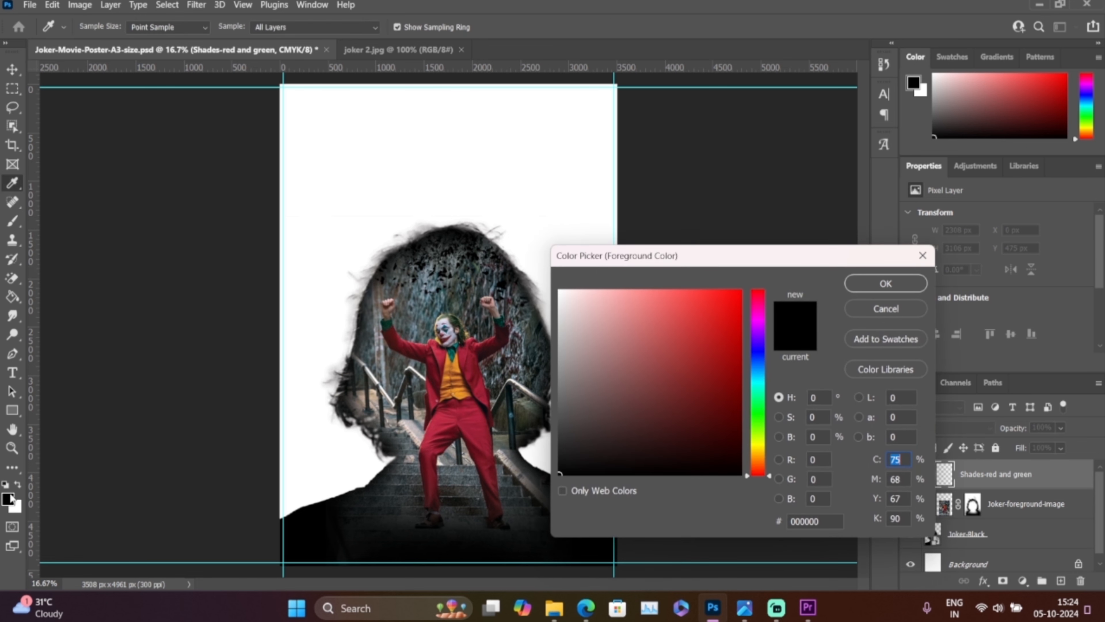
drag(737, 301, 783, 256)
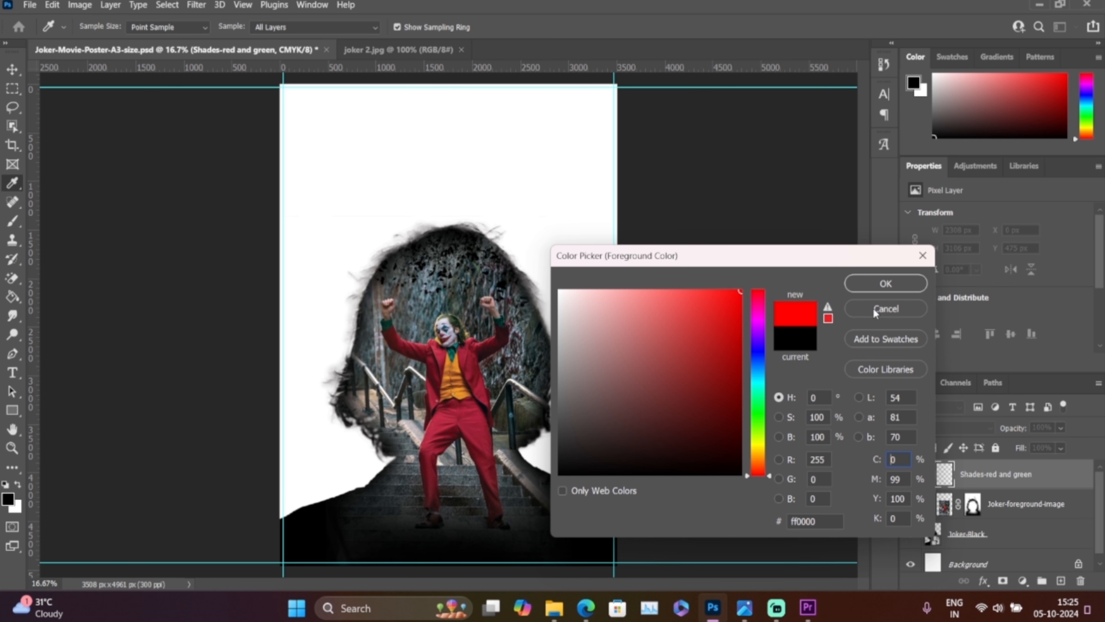
click(885, 284)
key(b)
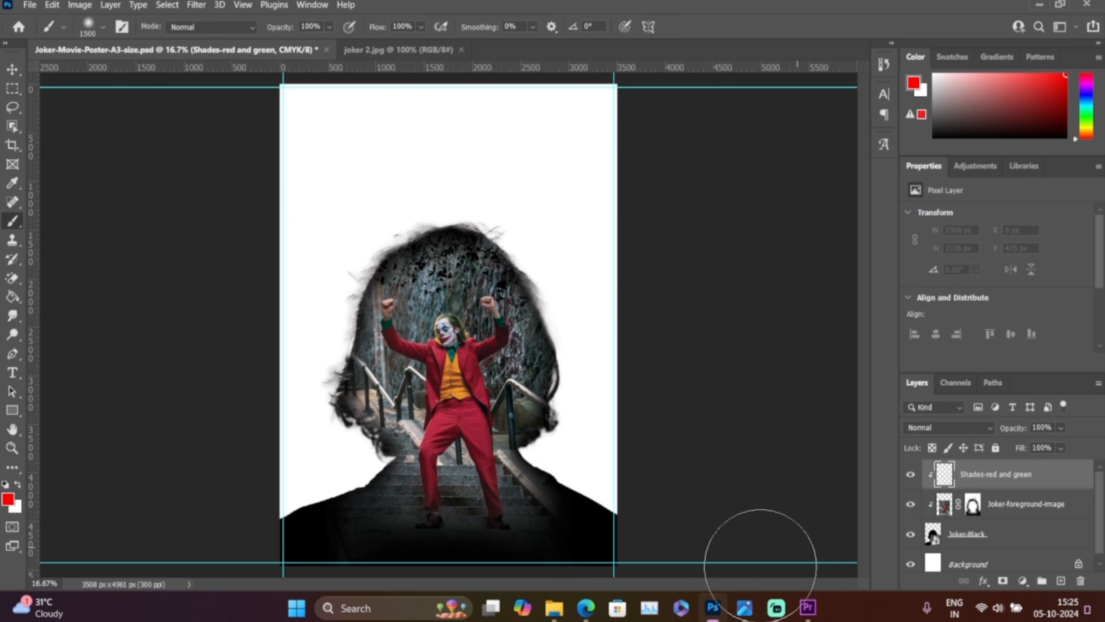
click(744, 607)
click(744, 607)
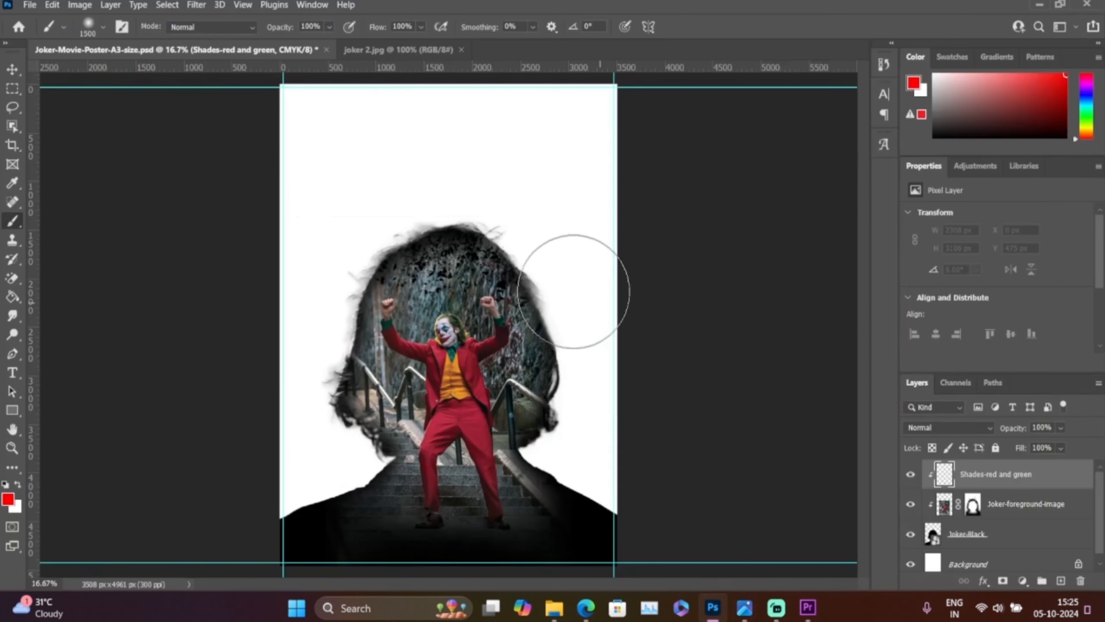
mouse_move(526, 197)
mouse_down()
mouse_move(542, 274)
mouse_move(570, 272)
mouse_move(572, 429)
mouse_move(592, 419)
mouse_up()
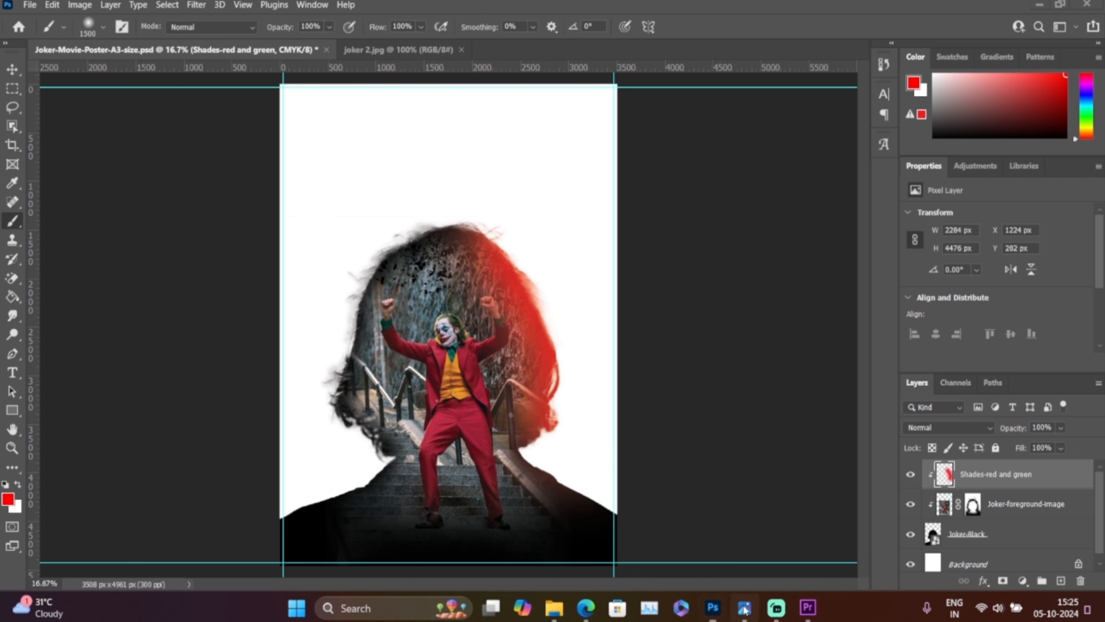
click(744, 609)
click(745, 609)
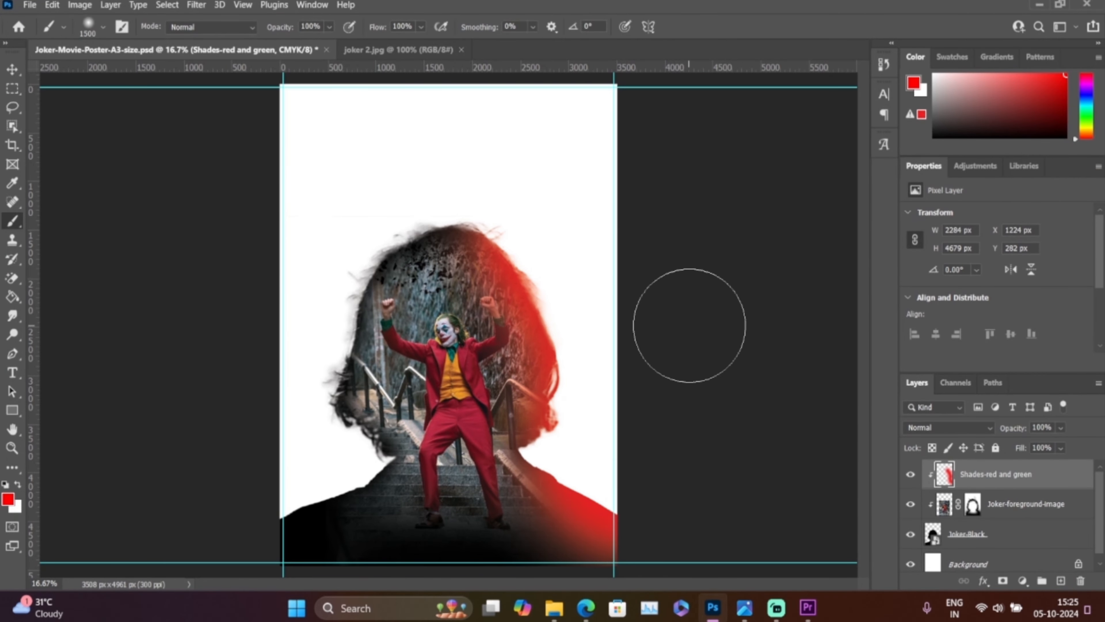
- Set the foreground colour to green 0cff00 and paint a soft shade along the head's left edge and left shoulder, following the reference poster
click(744, 608)
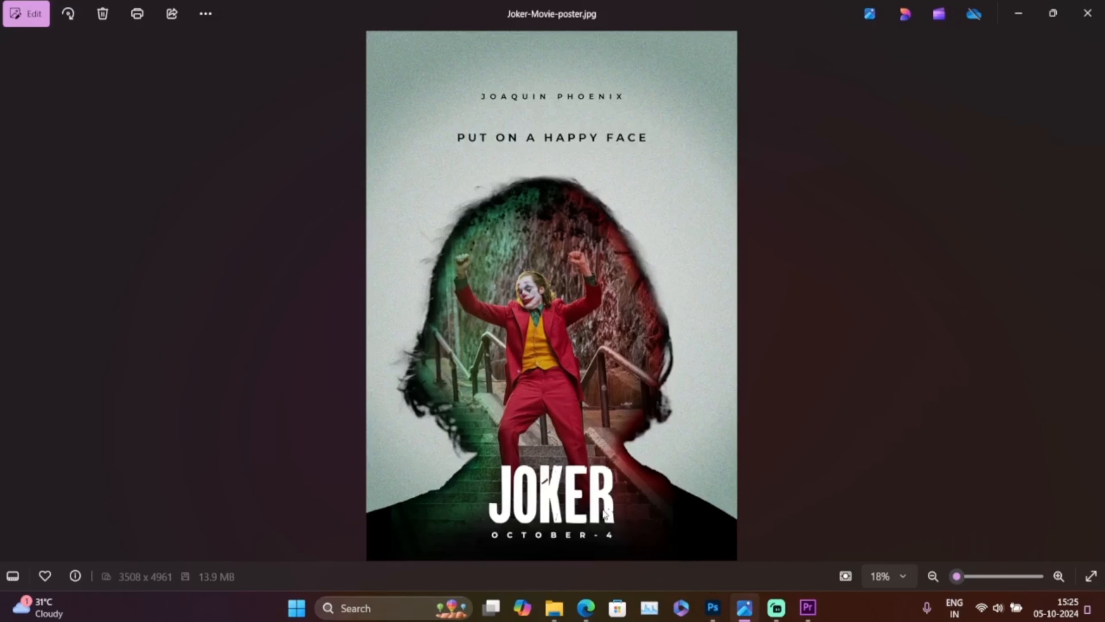
click(1018, 25)
click(7, 498)
click(753, 416)
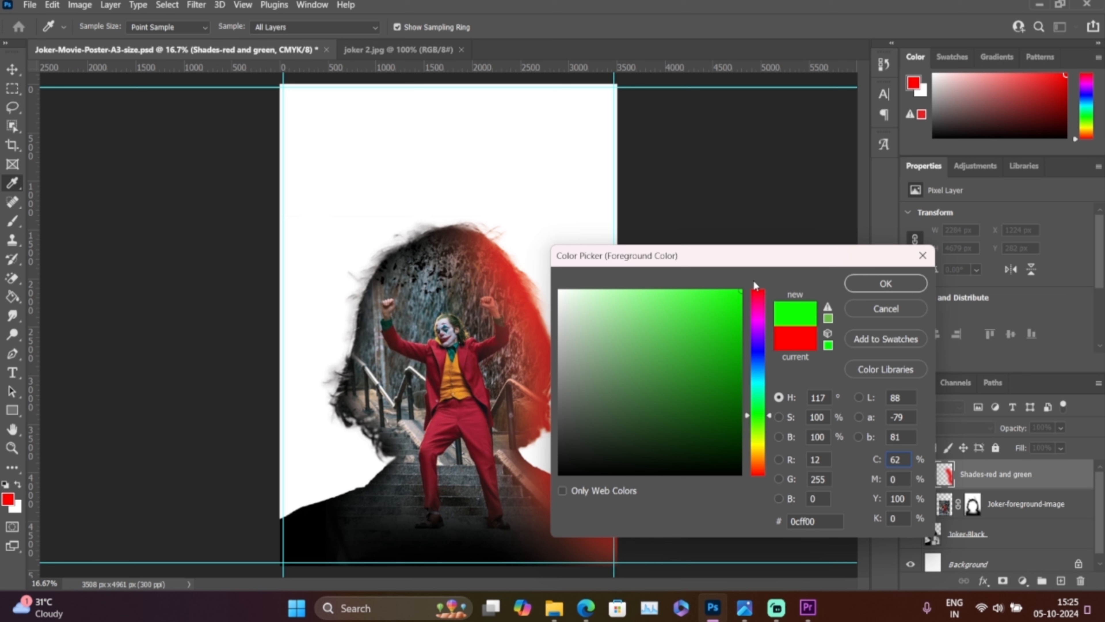
click(879, 284)
key(b)
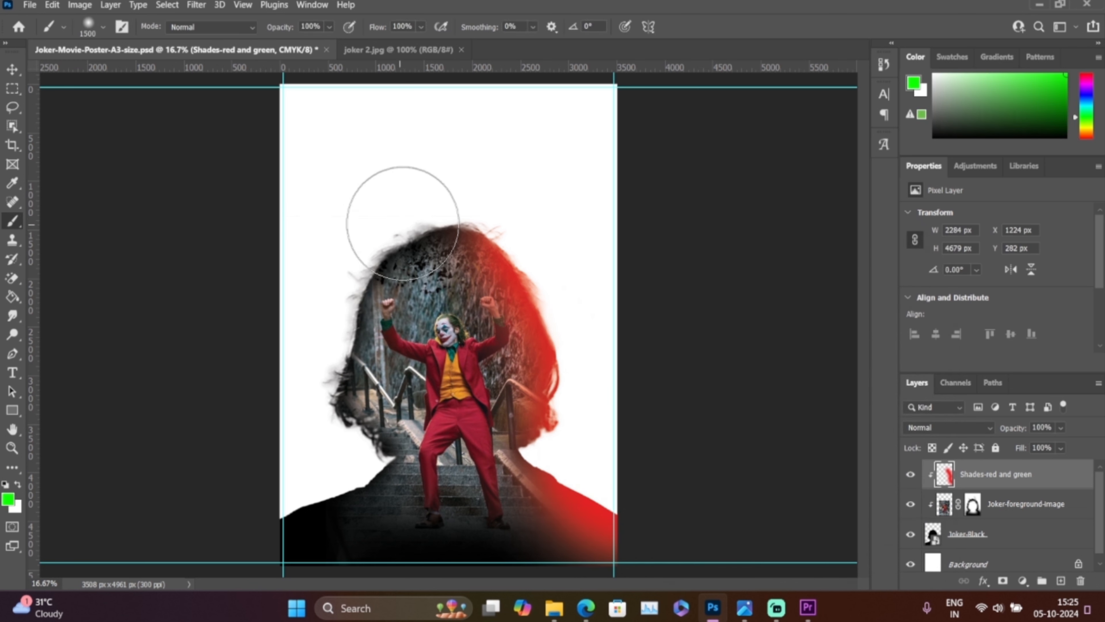
mouse_move(376, 235)
mouse_down()
mouse_move(312, 278)
mouse_move(304, 304)
mouse_move(309, 400)
mouse_move(345, 464)
mouse_move(241, 508)
mouse_move(345, 464)
mouse_up()
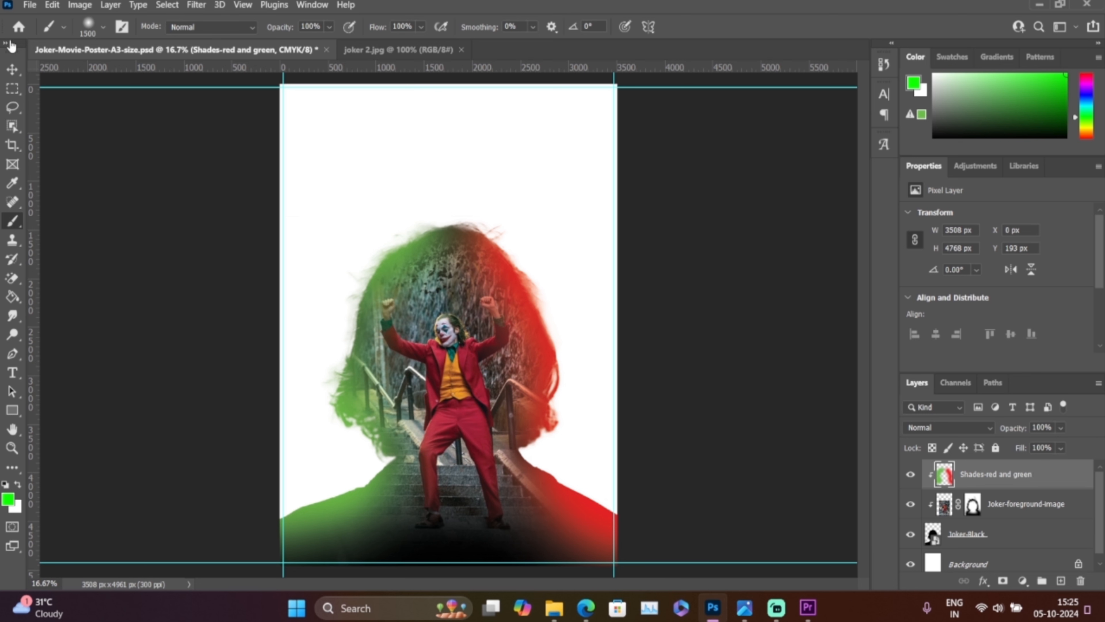
- Set the Shades-red and green layer's blend mode to Overlay and compare the result with the reference poster
click(13, 72)
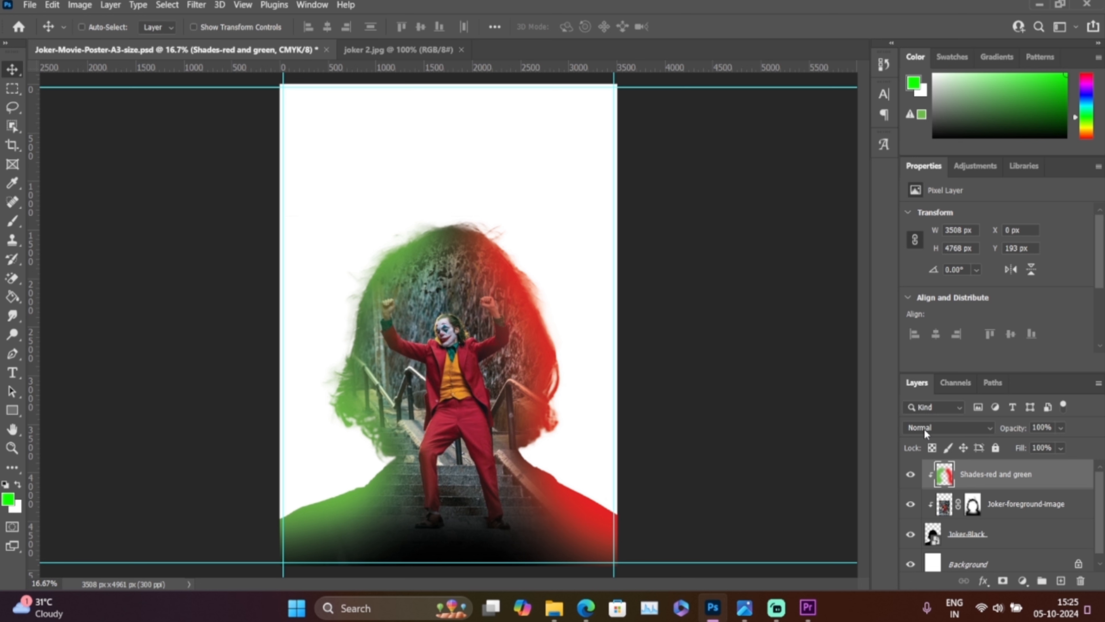
click(977, 427)
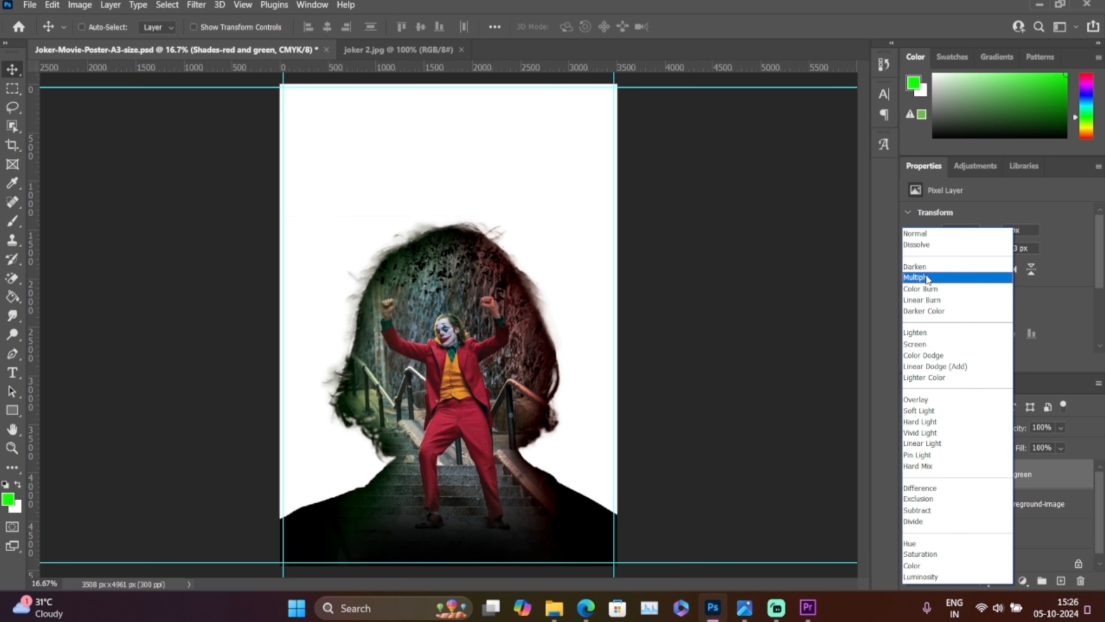
click(919, 401)
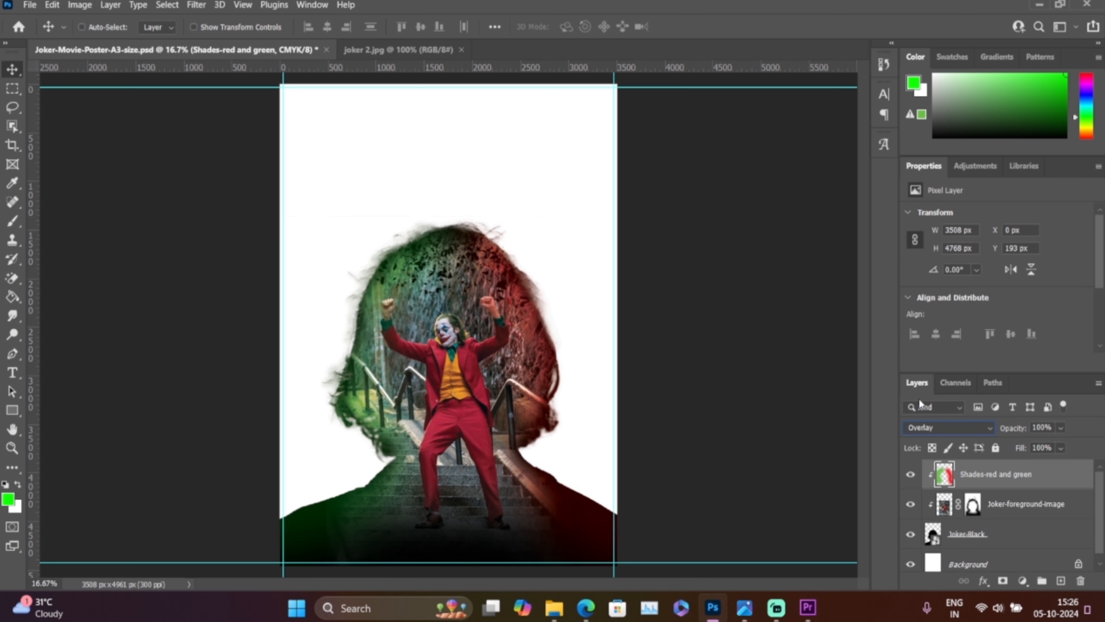
click(745, 607)
click(744, 607)
- Duplicate the Shades-red and green layer within the same document, keeping the suggested copy name
right_click(1044, 481)
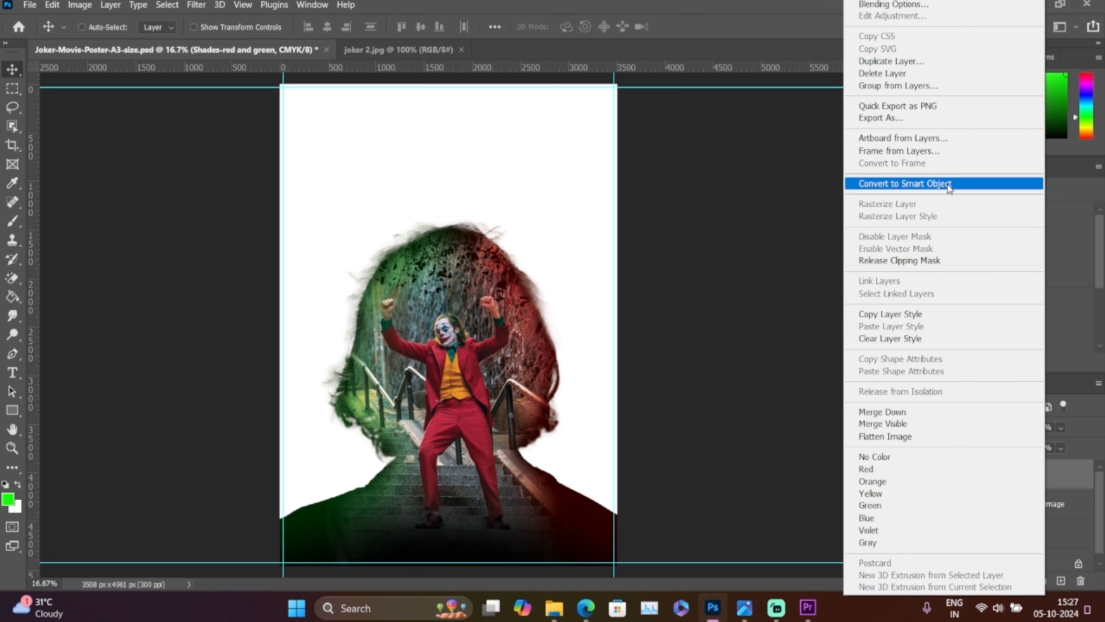
click(925, 61)
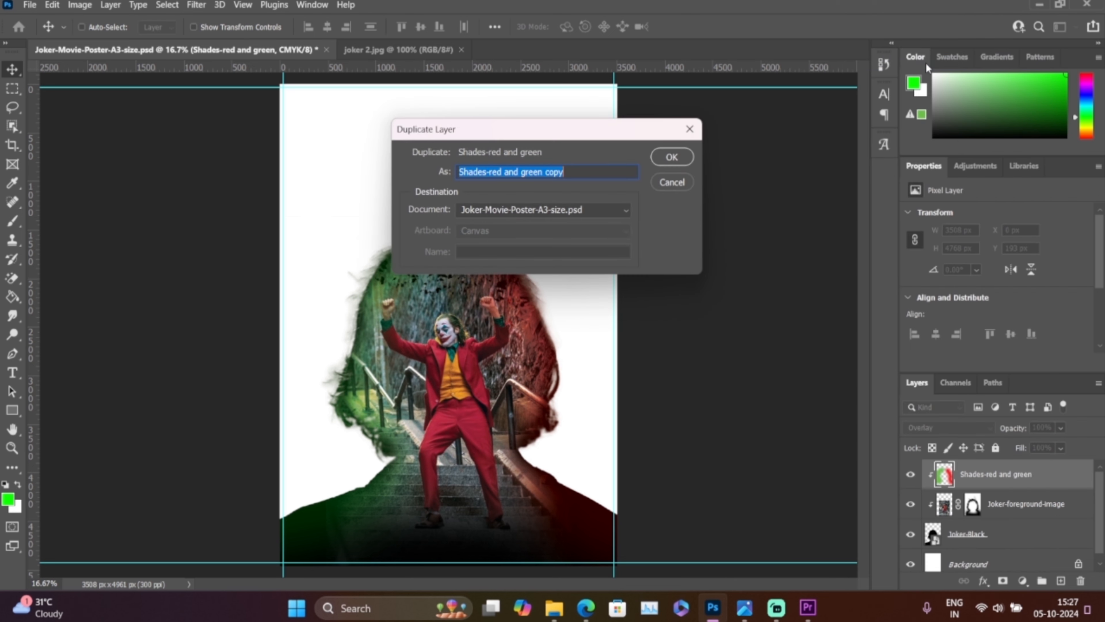
click(663, 160)
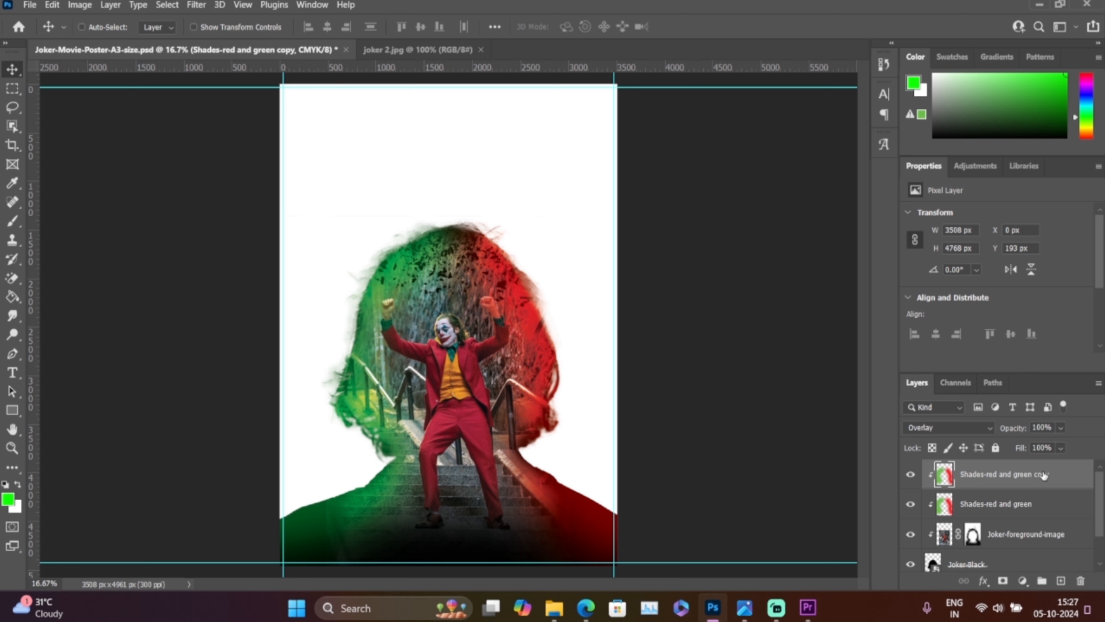
- Set the duplicated shades layer's opacity to 80% and save the document
click(1061, 427)
drag(1053, 448, 1040, 444)
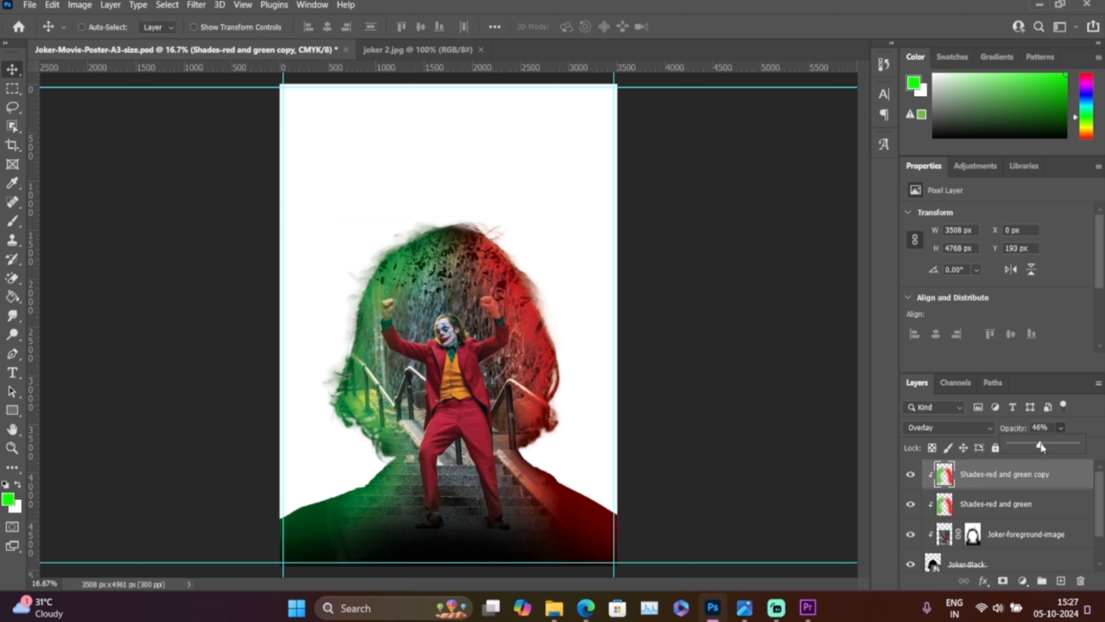
drag(1063, 444, 1067, 443)
click(1052, 427)
text(80)
key(Return)
key(ctrl+s)
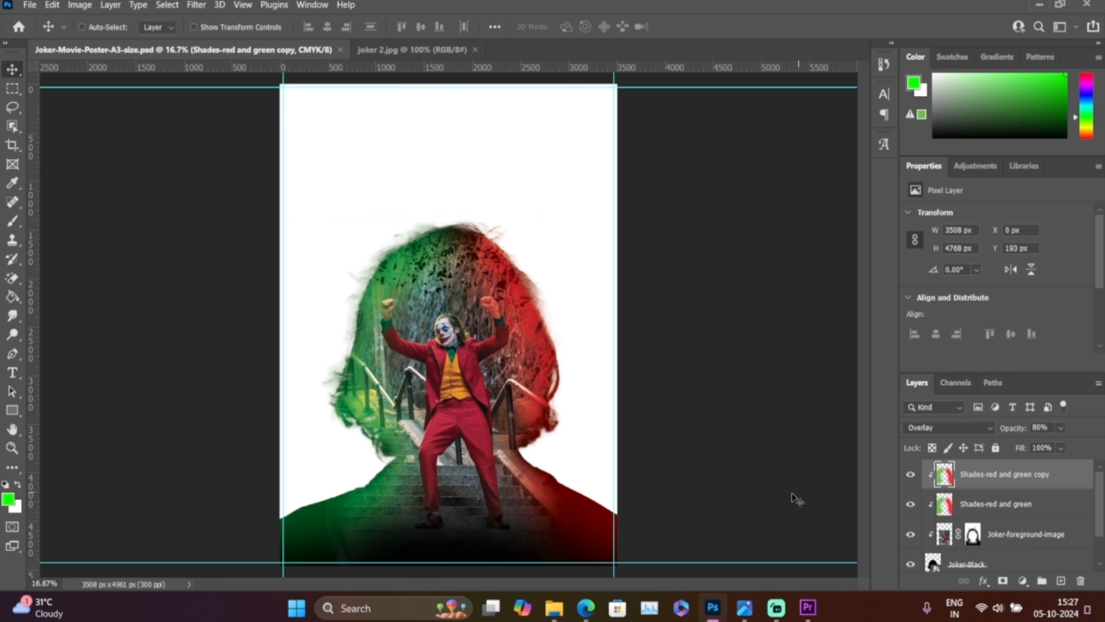
- Compare with the reference poster and paint soft black on the Joker-foreground-image layer mask along the right side of the hair
click(743, 605)
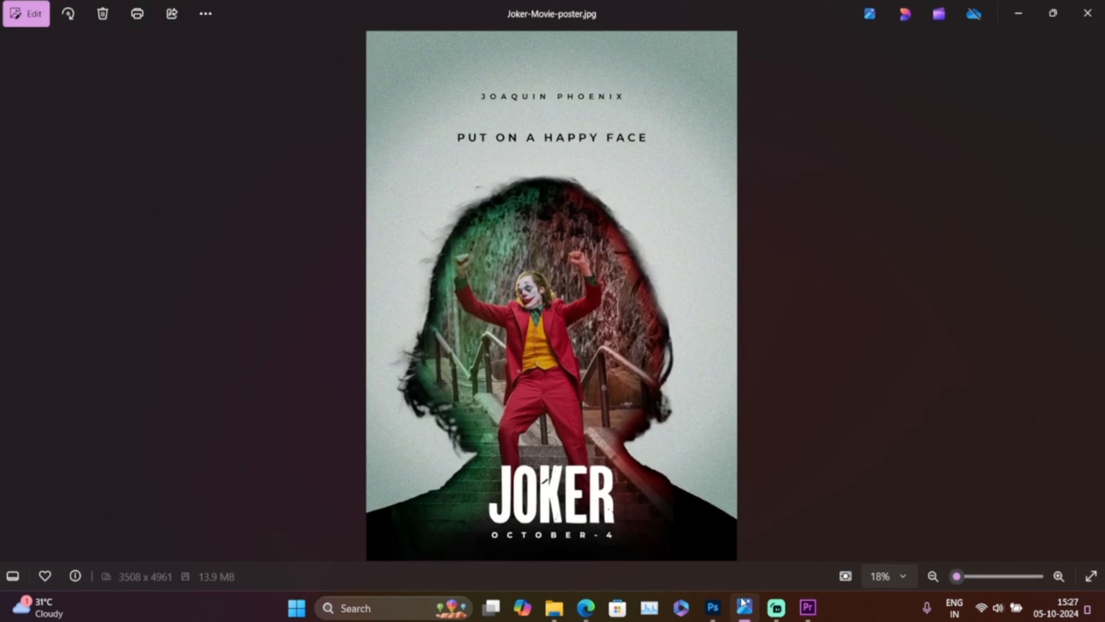
click(743, 603)
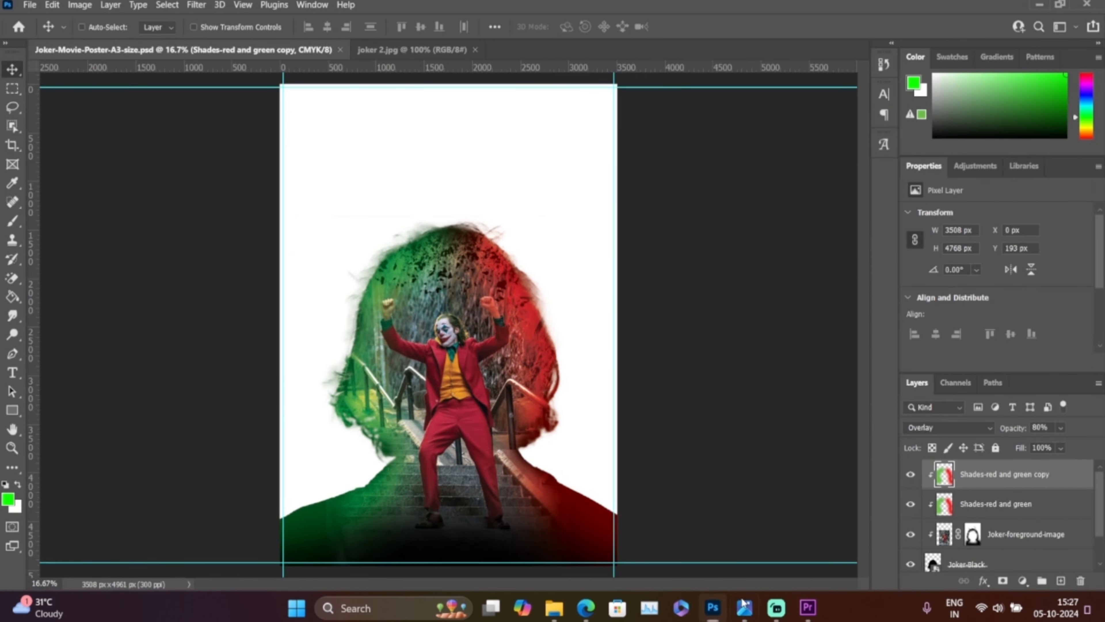
click(743, 603)
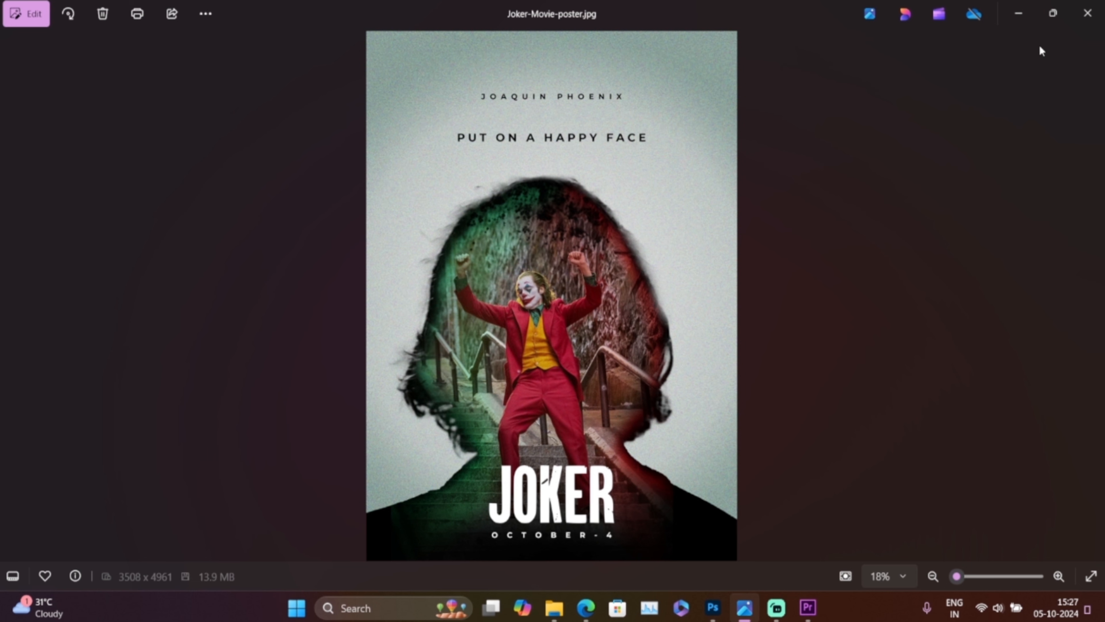
click(1020, 14)
scroll(1001, 510, down, 1)
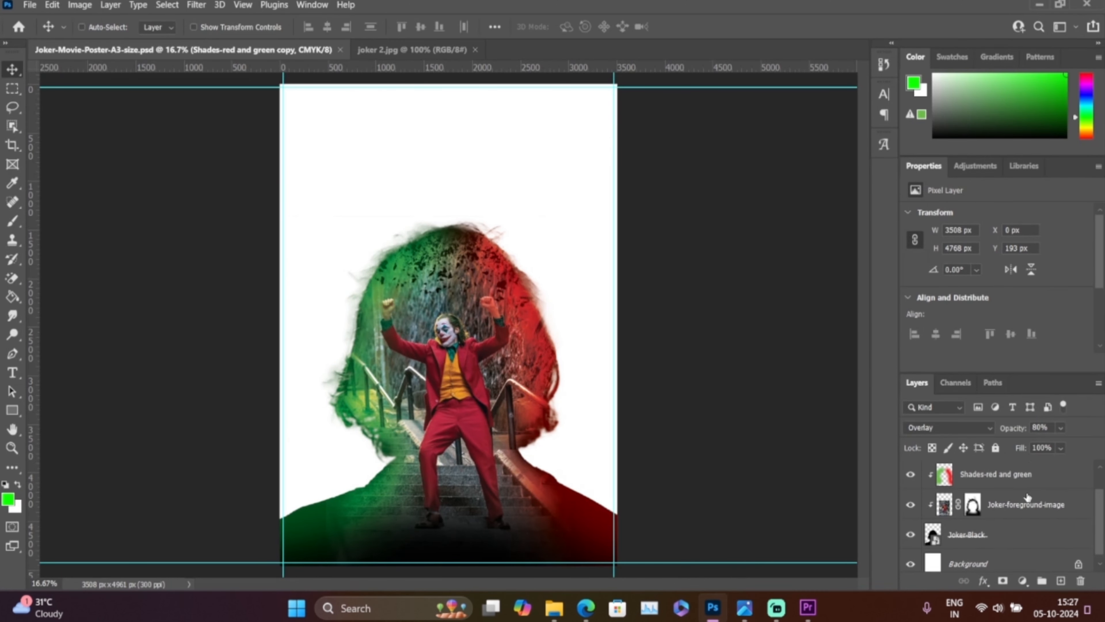
click(972, 496)
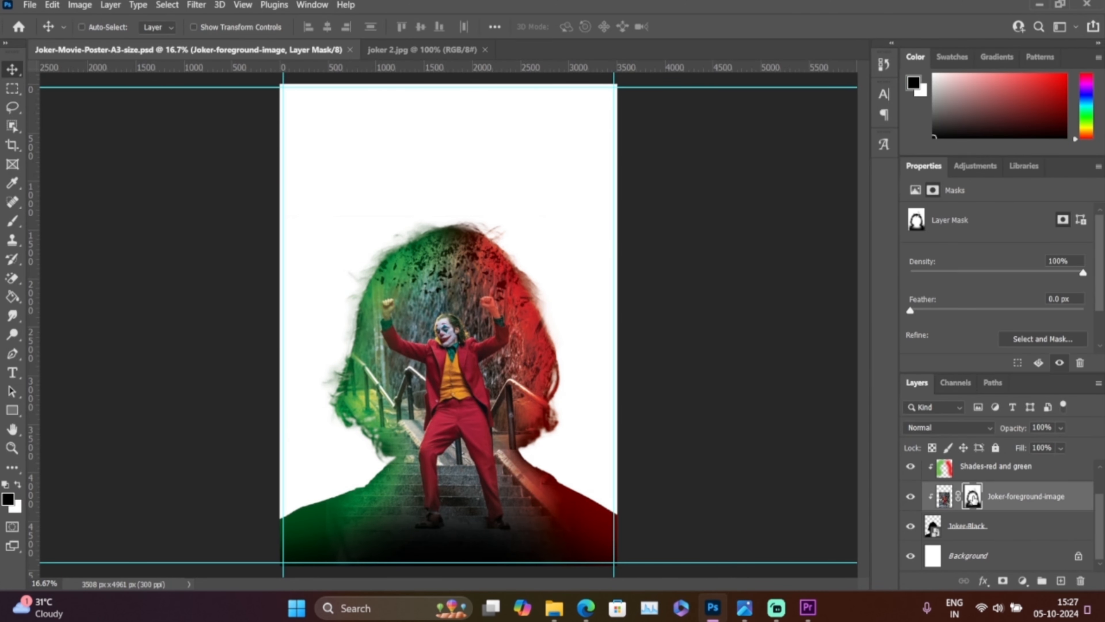
key(ctrl+plus)
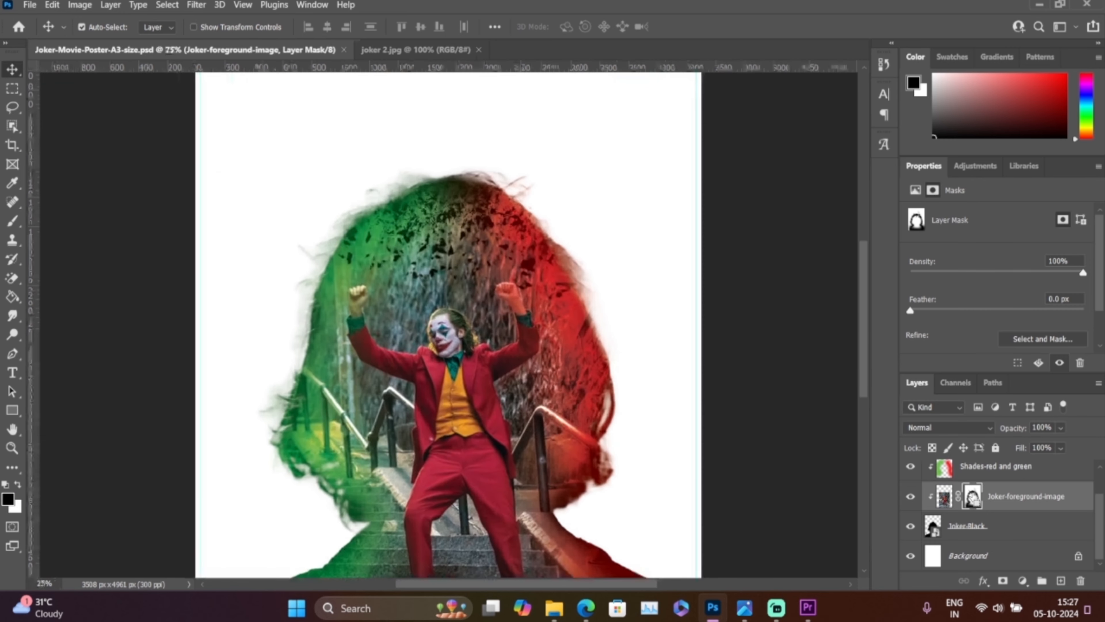
key(b)
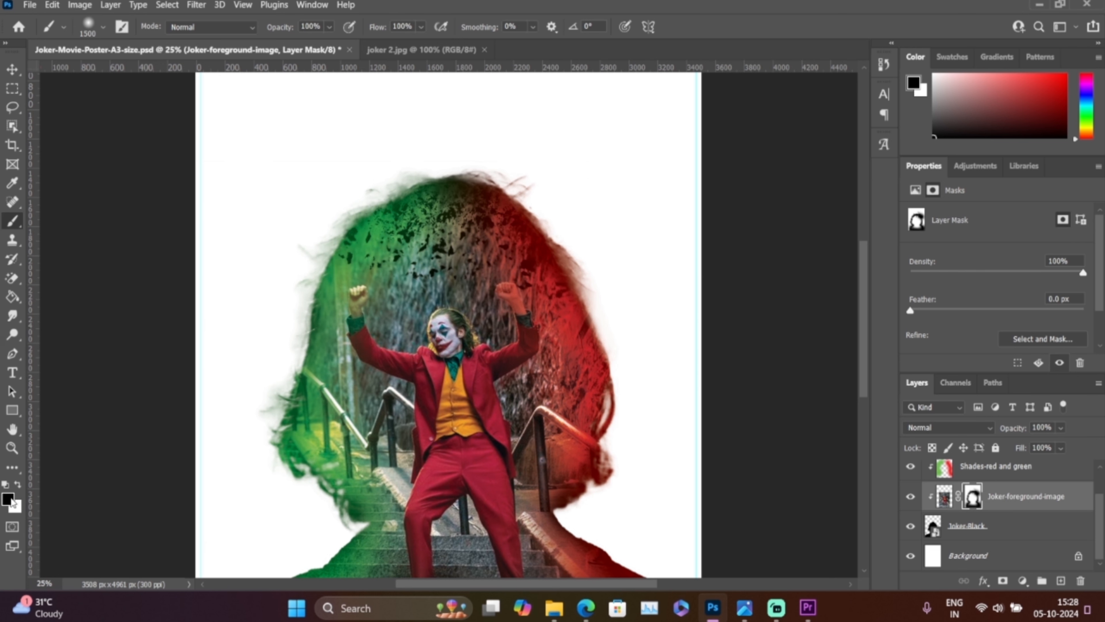
- Set the soft brush to 385 px and paint black on the Joker-foreground-image layer mask around the hair and shoulder edges
right_click(626, 249)
click(764, 286)
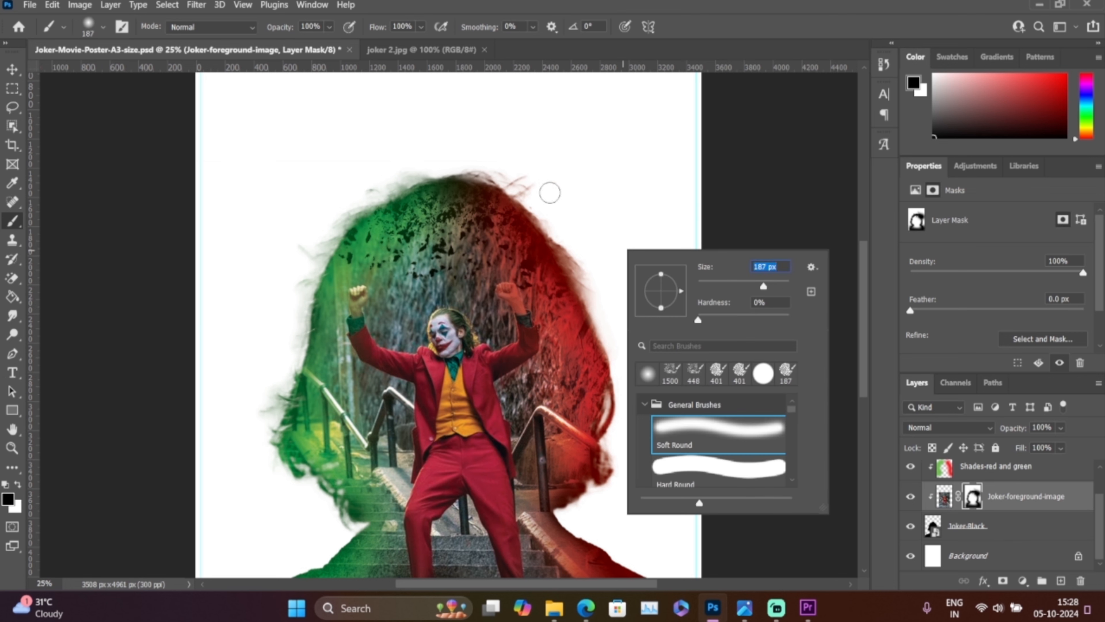
drag(770, 284, 776, 288)
click(487, 196)
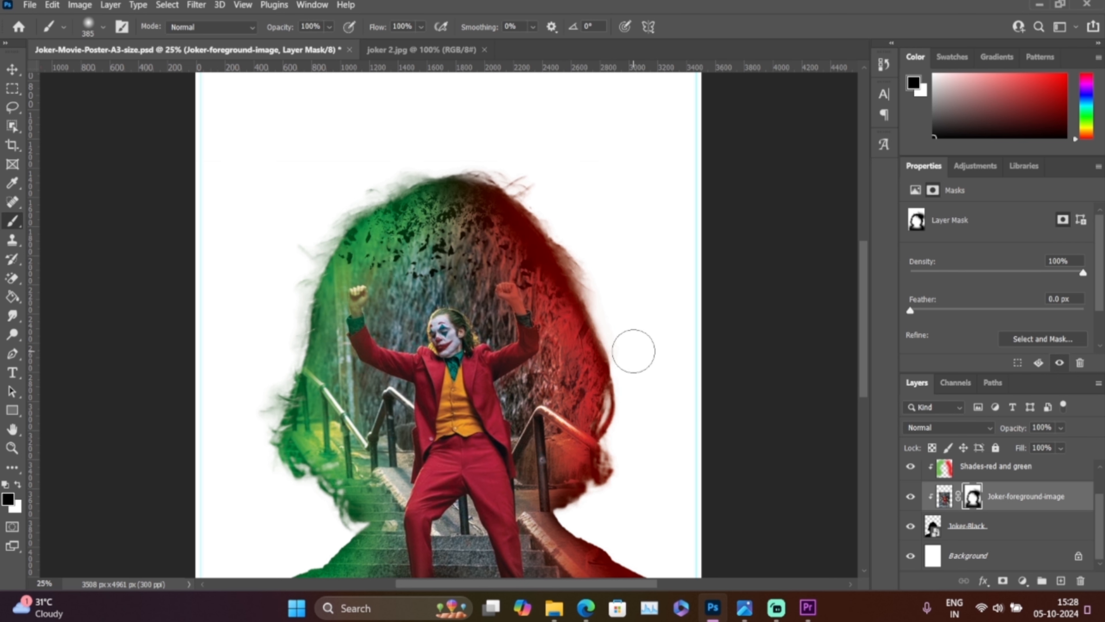
mouse_move(609, 361)
mouse_down()
mouse_move(634, 427)
mouse_move(618, 411)
mouse_up()
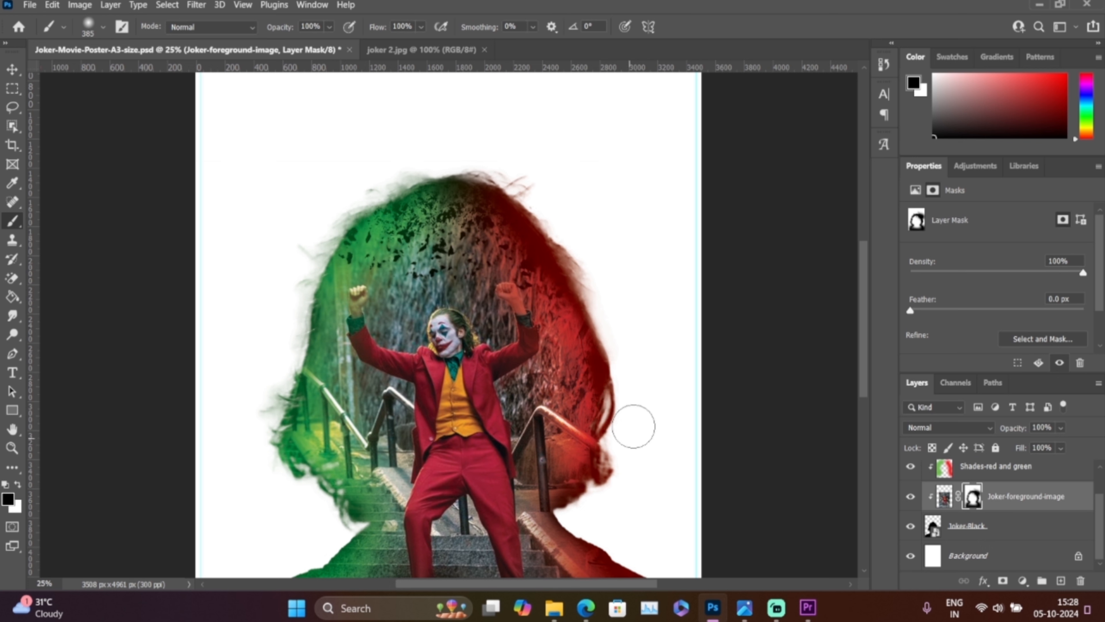
mouse_move(463, 196)
mouse_down()
mouse_move(318, 229)
mouse_move(405, 201)
mouse_move(394, 183)
mouse_move(323, 301)
mouse_move(325, 263)
mouse_move(279, 391)
mouse_move(285, 461)
mouse_move(297, 275)
mouse_move(333, 338)
mouse_move(323, 323)
mouse_move(348, 312)
mouse_move(311, 392)
mouse_up()
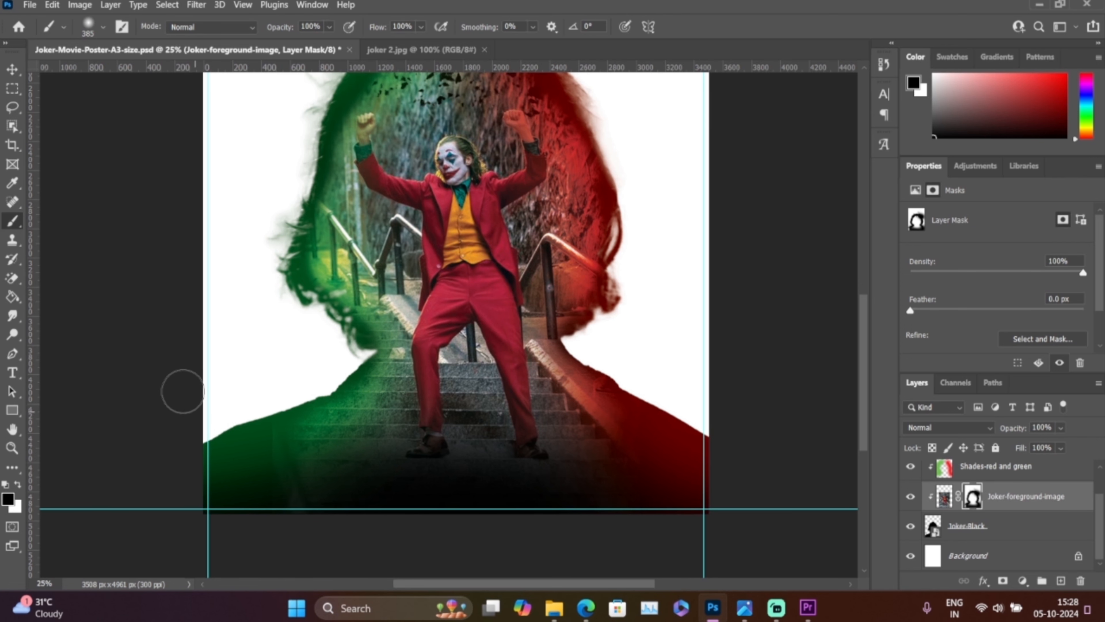
drag(665, 230, 707, 388)
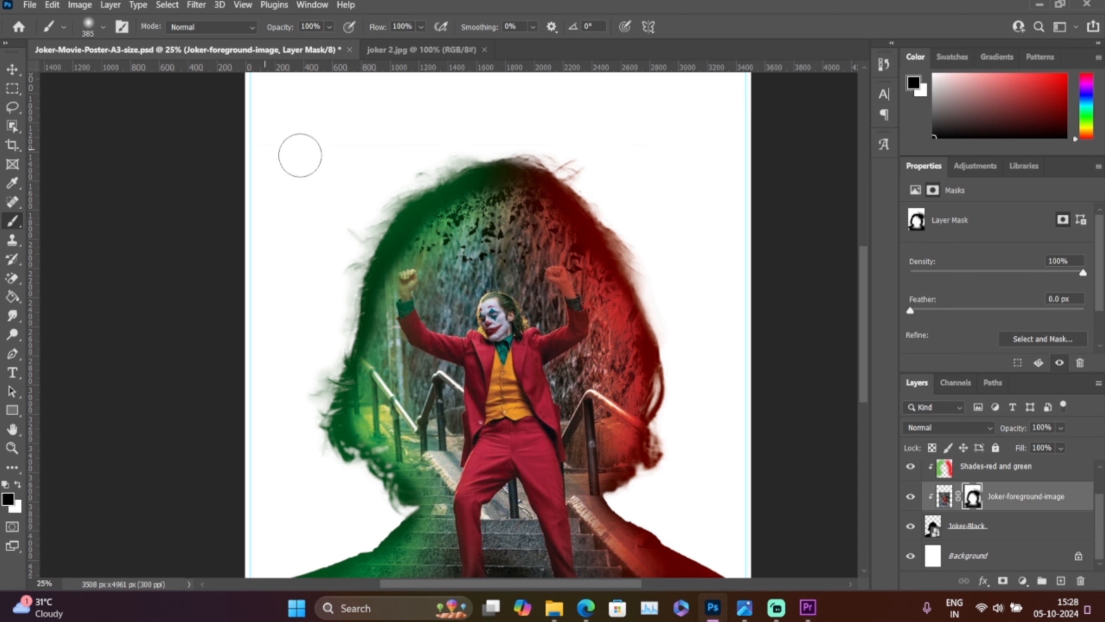
- Preview the poster without the Shades-red and green copy layer, and delete that layer
click(12, 69)
drag(1001, 475, 943, 479)
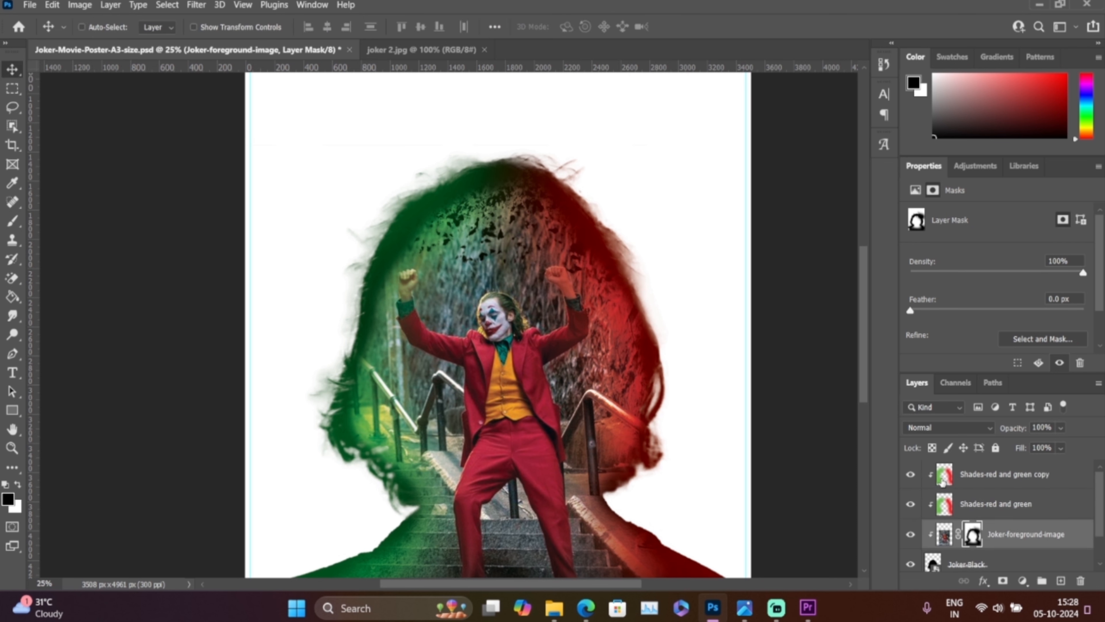
click(907, 475)
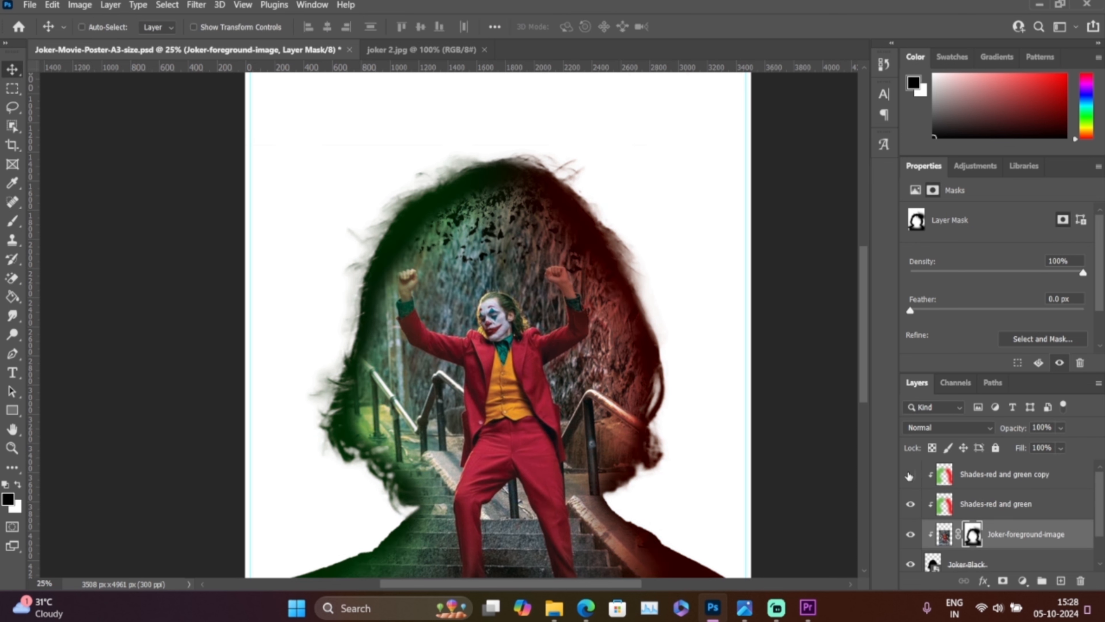
click(910, 475)
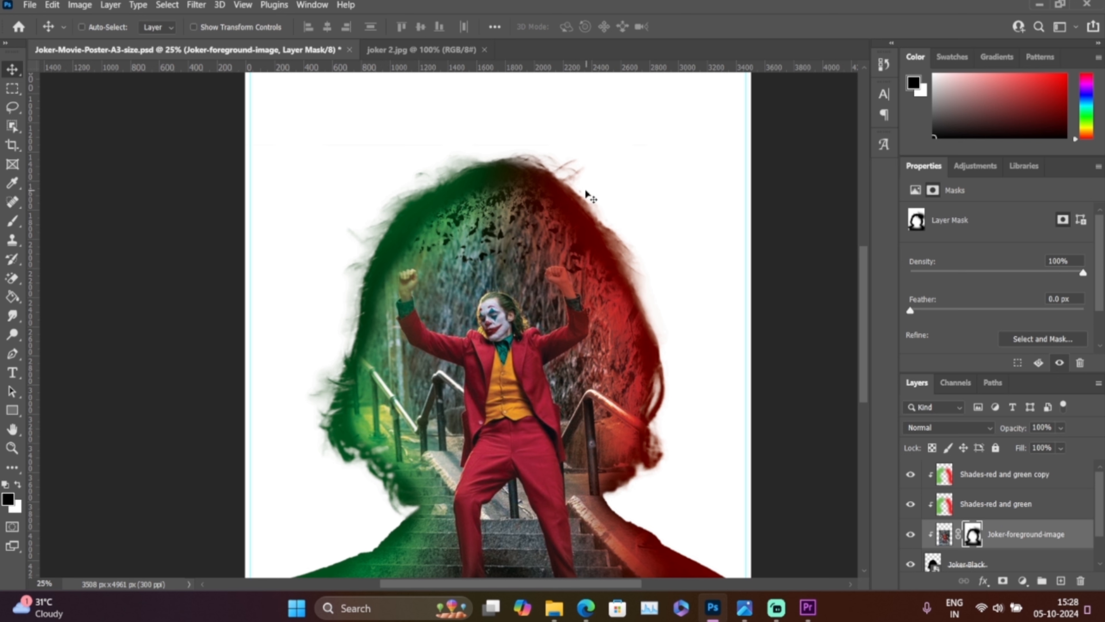
click(1001, 474)
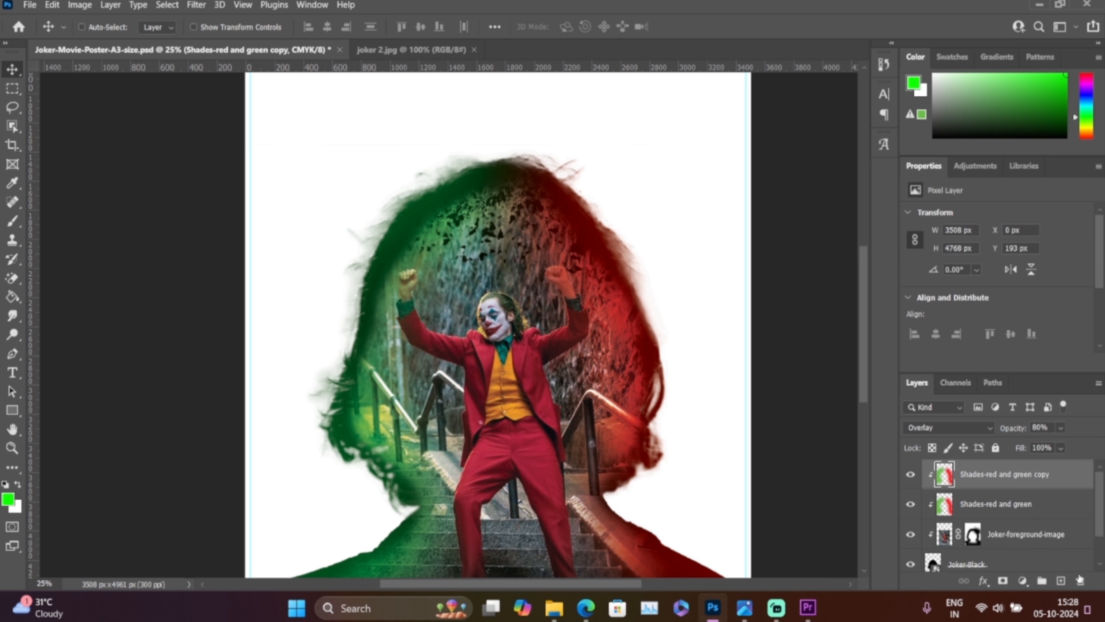
click(1080, 580)
click(507, 235)
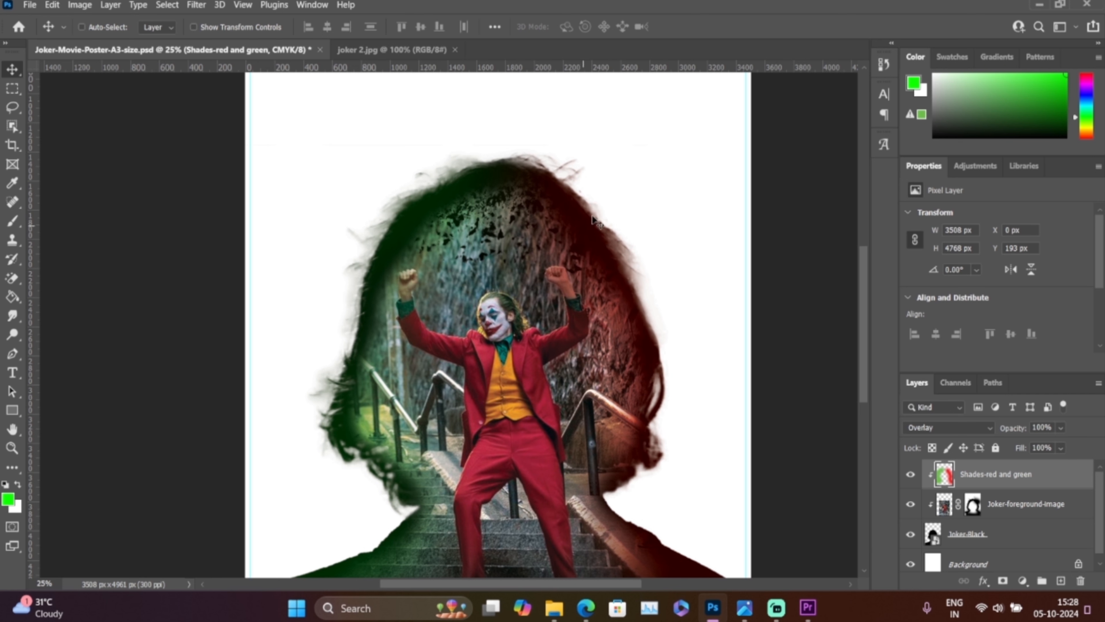
- Compare with the reference poster and paint soft black on the Joker-foreground-image layer mask along the left side of the hair
key(ctrl+minus)
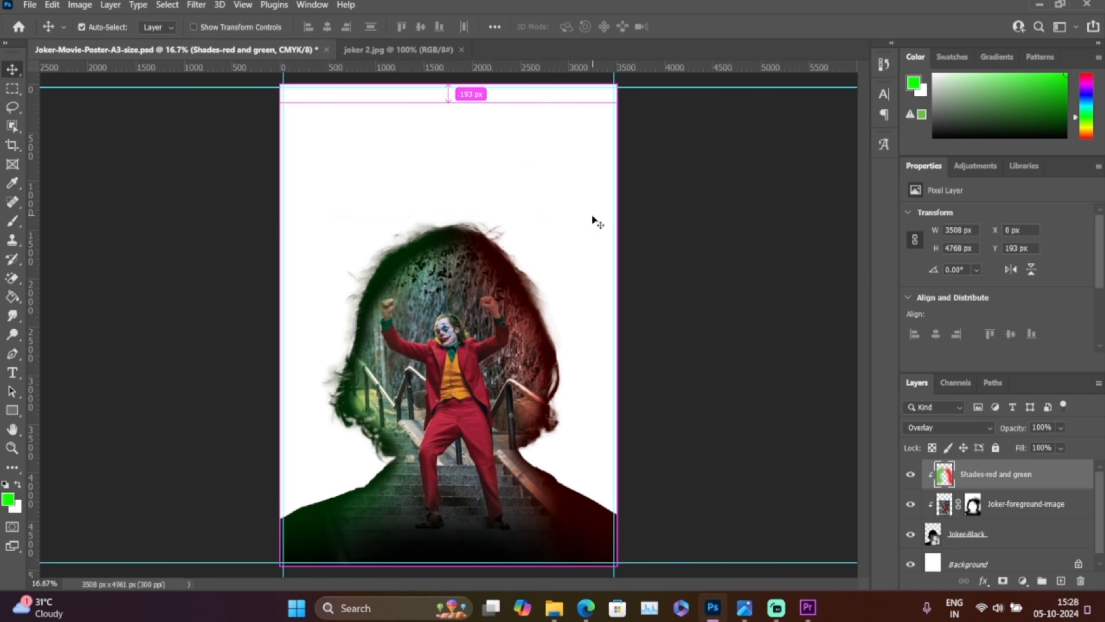
click(745, 607)
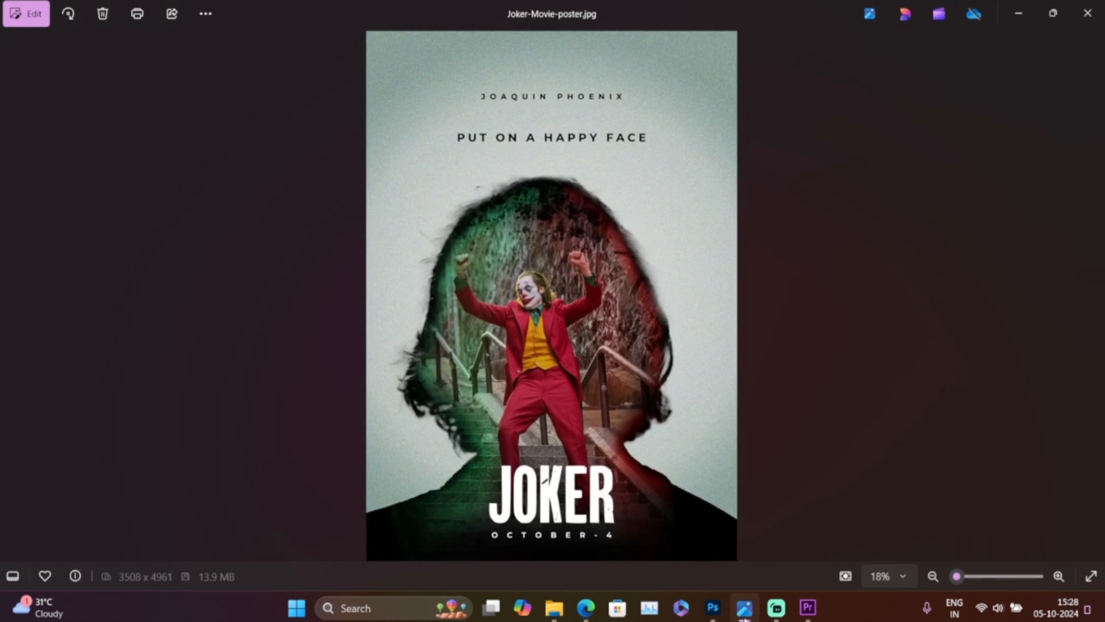
click(744, 617)
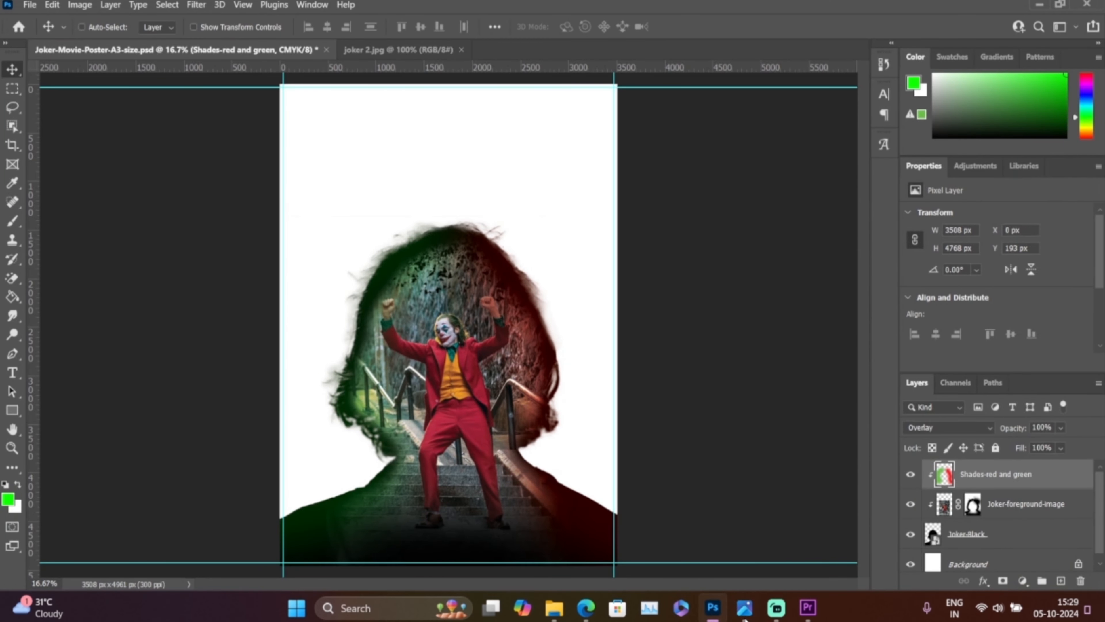
click(971, 507)
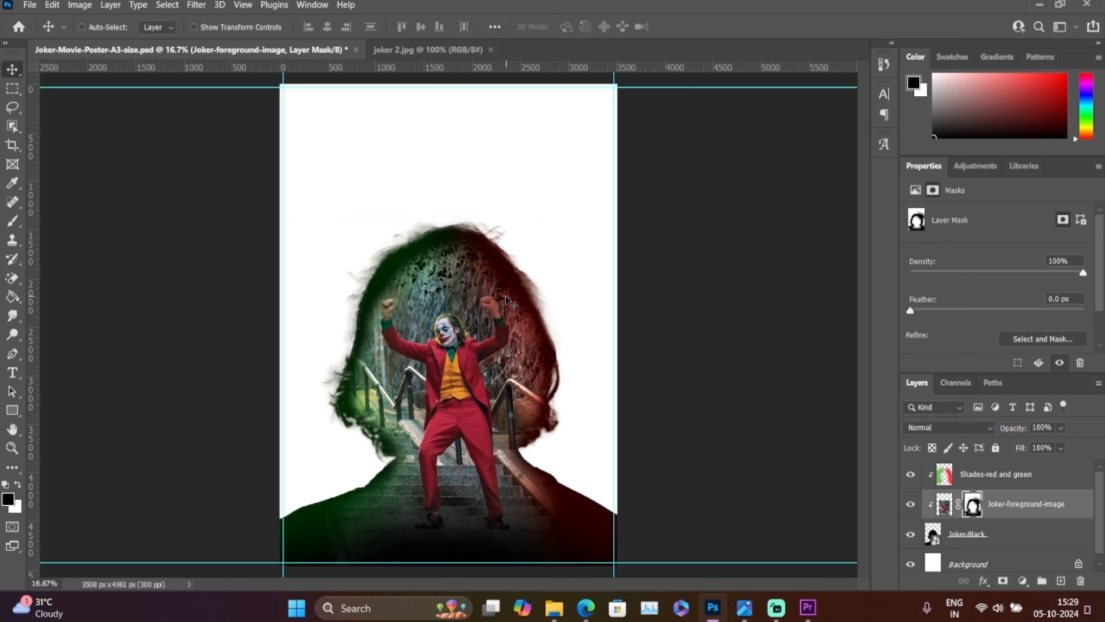
key(ctrl+plus)
key(ctrl+plus)
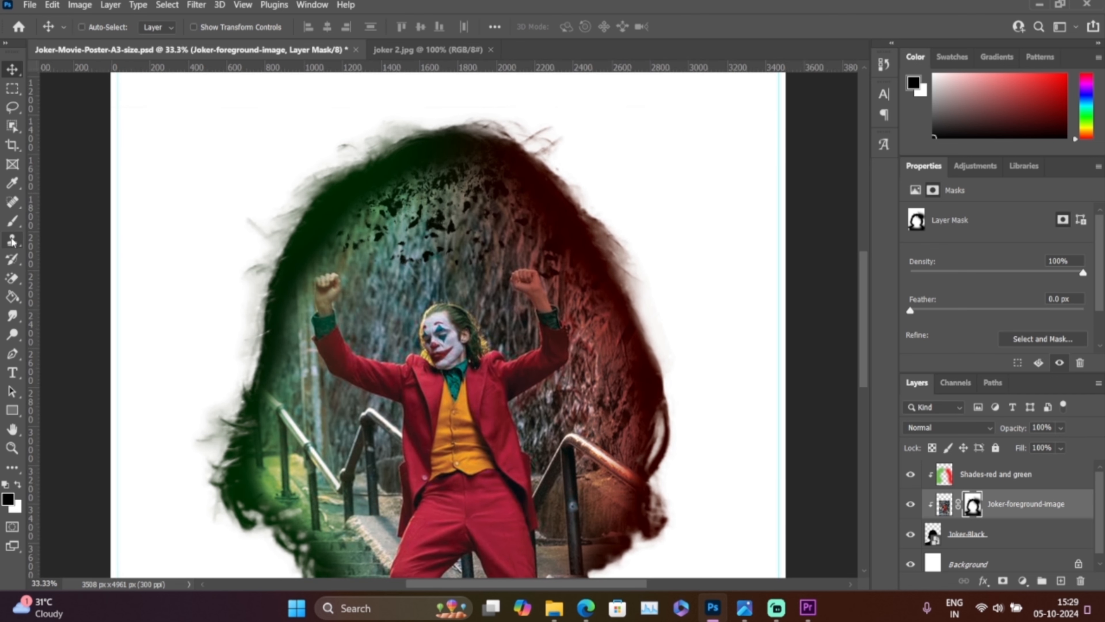
click(13, 222)
mouse_move(279, 267)
mouse_down()
mouse_move(285, 232)
mouse_move(277, 250)
mouse_move(320, 193)
mouse_up()
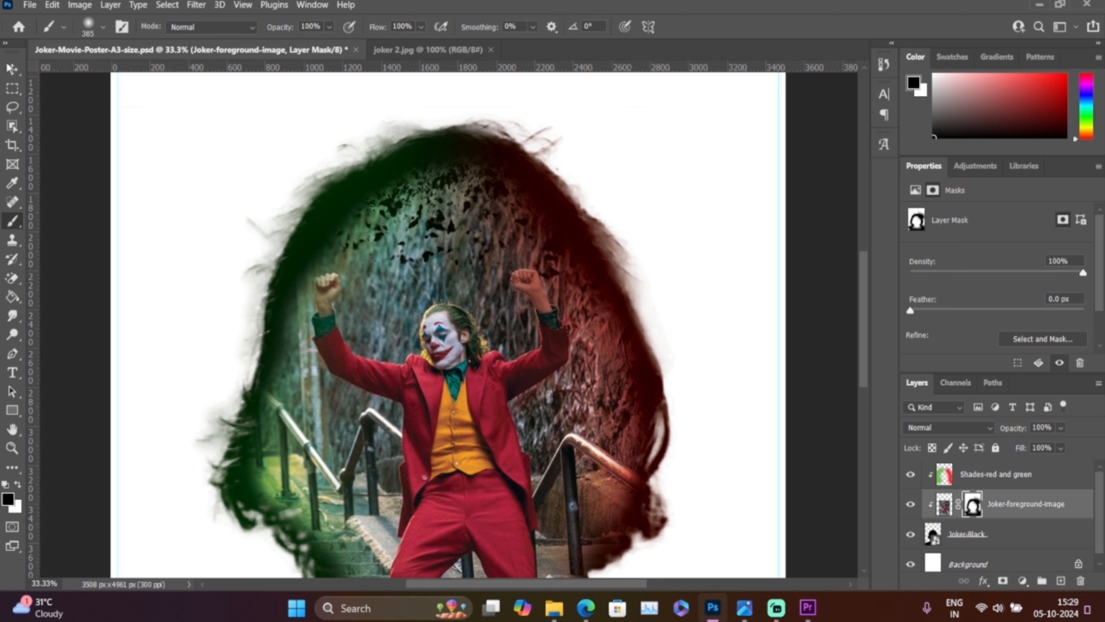
- Check the reference poster again and add a layer mask to the Shades-red and green layer
click(12, 68)
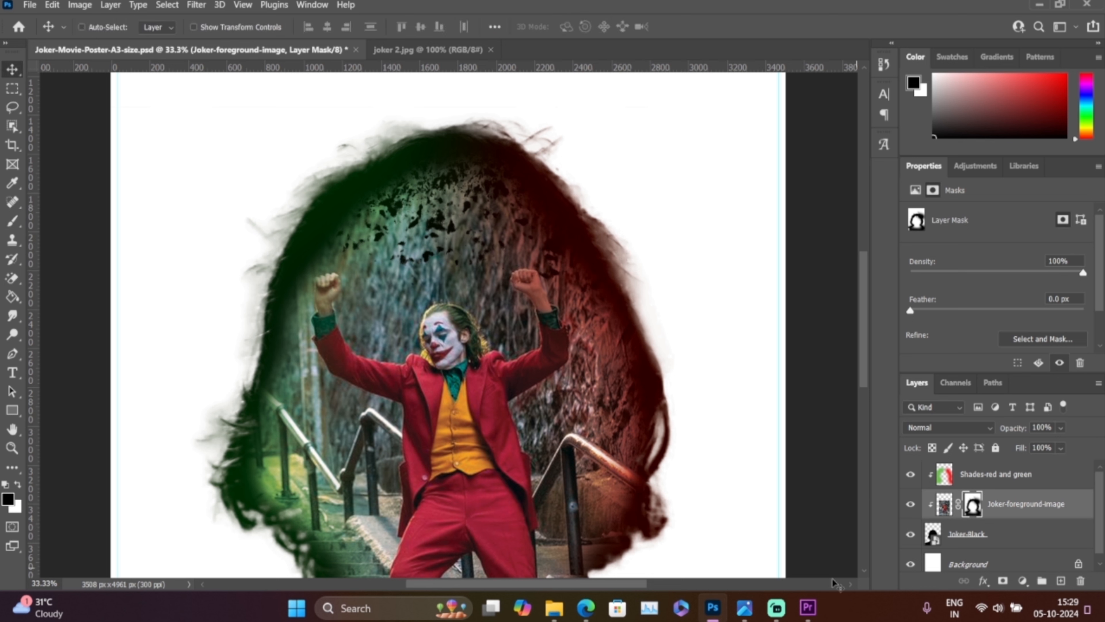
click(746, 608)
click(746, 609)
click(1008, 479)
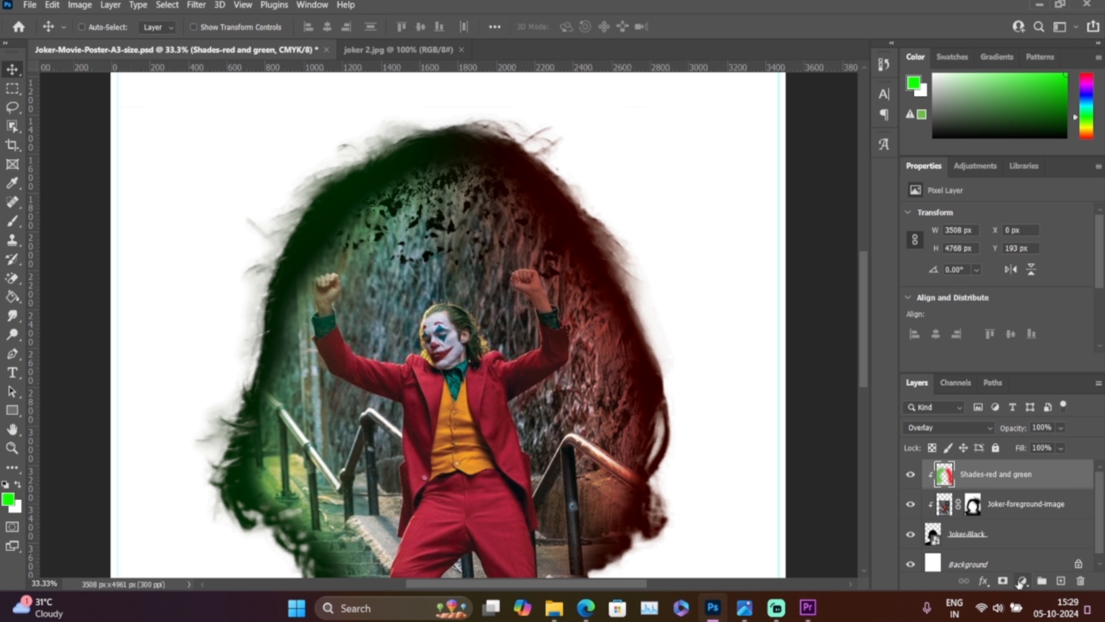
click(1004, 581)
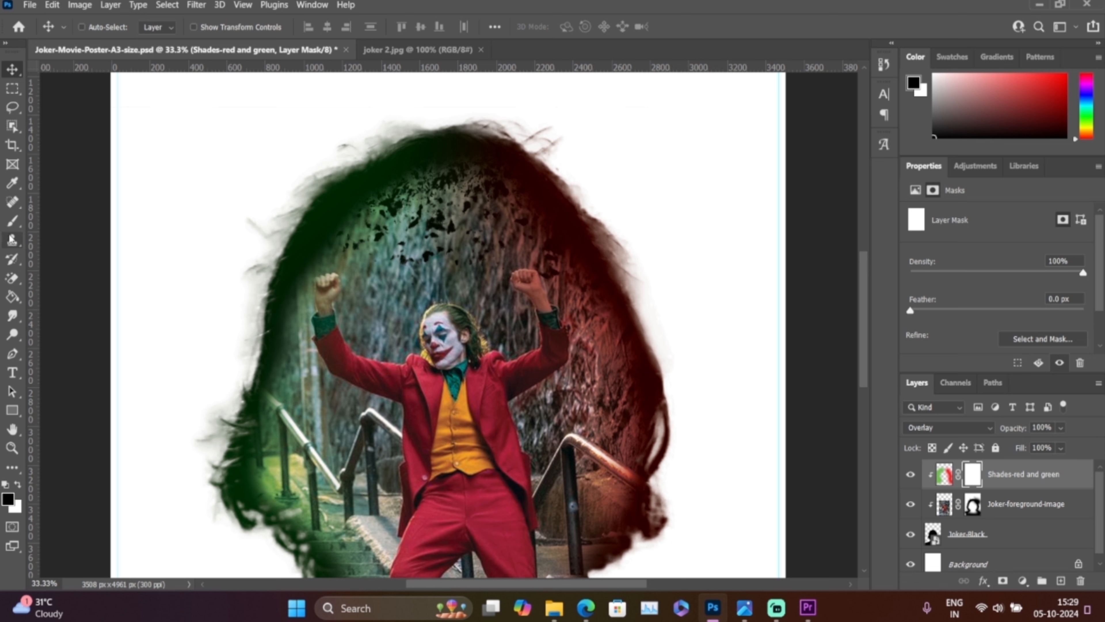
- Paint soft black with the 385 px brush on the Shades-red and green layer mask along the outer hair and shoulder edges
key(b)
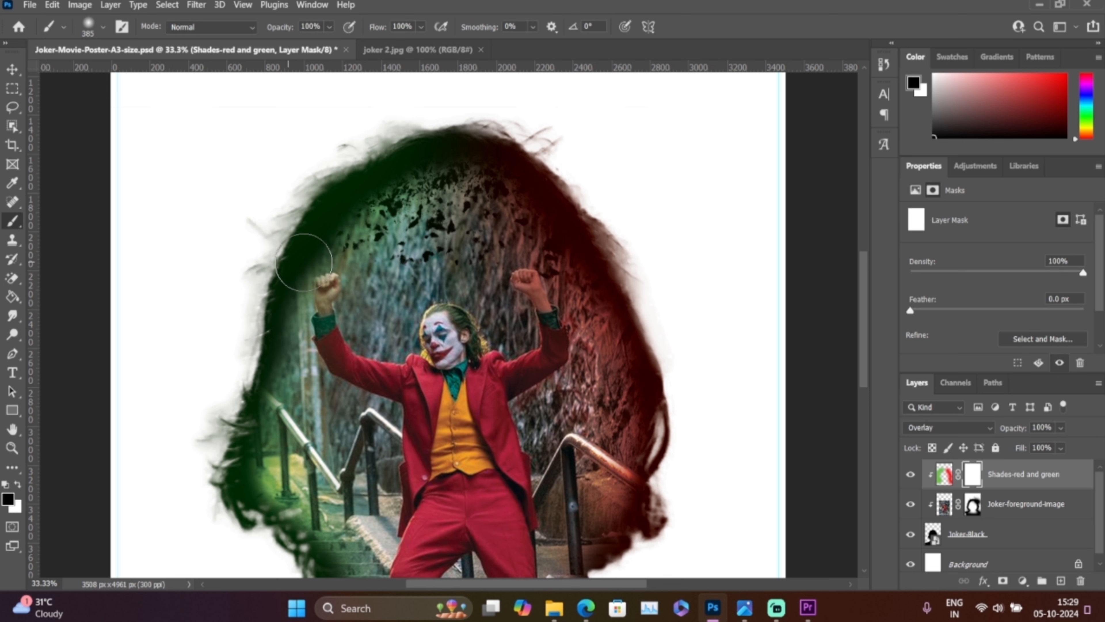
mouse_move(450, 129)
mouse_down()
mouse_move(564, 151)
mouse_move(563, 165)
mouse_move(646, 265)
mouse_move(636, 250)
mouse_move(693, 390)
mouse_move(693, 489)
mouse_move(712, 348)
mouse_up()
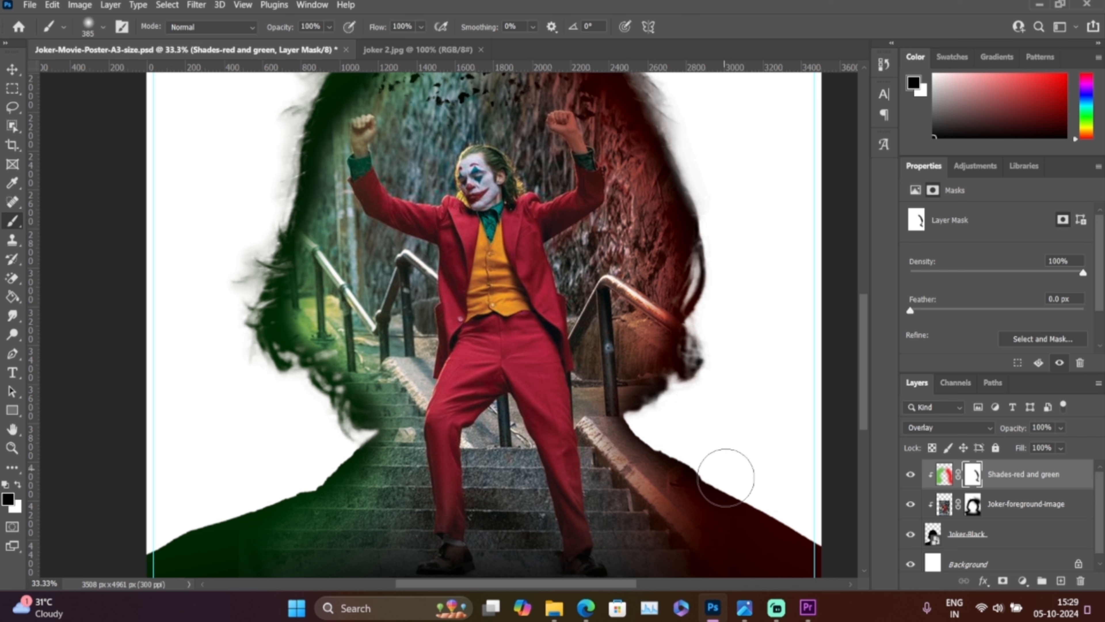
right_click(711, 366)
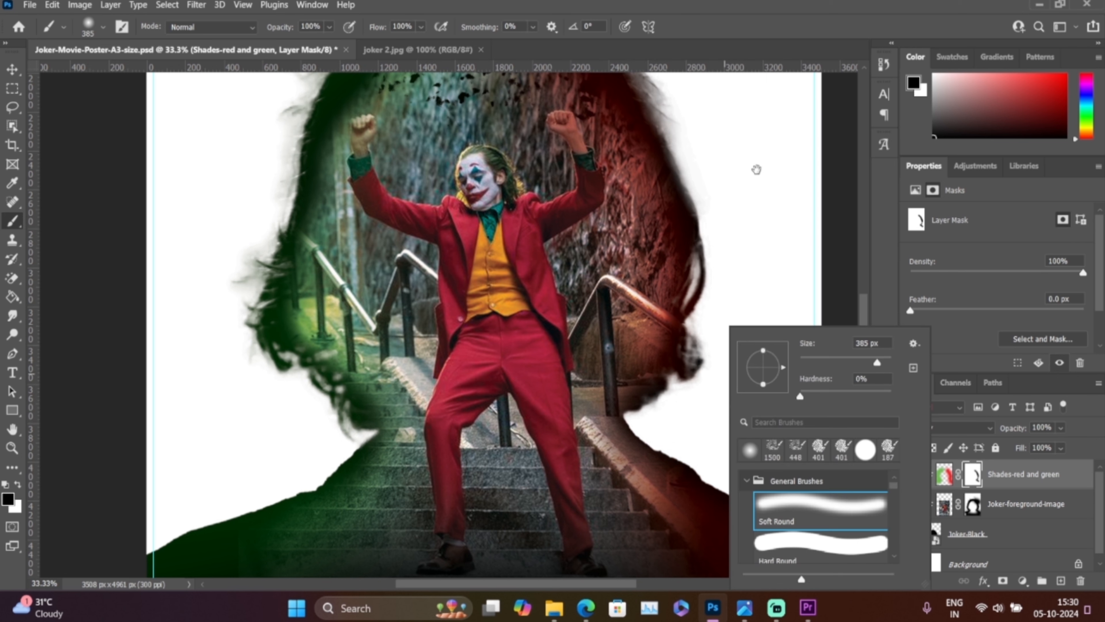
scroll(779, 365, up, 5)
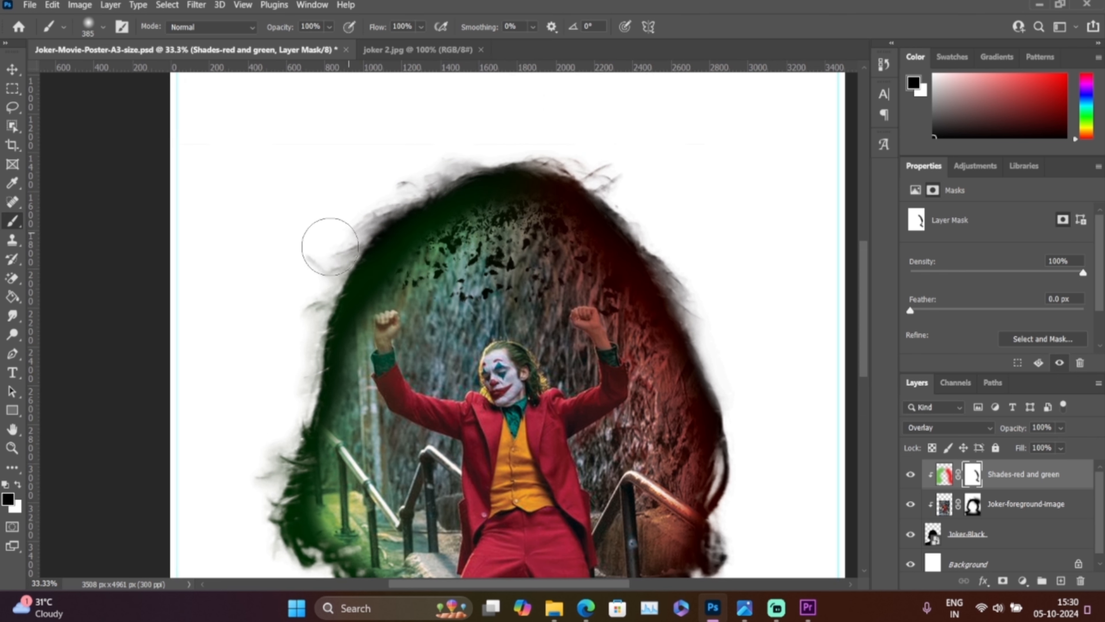
drag(296, 357, 344, 268)
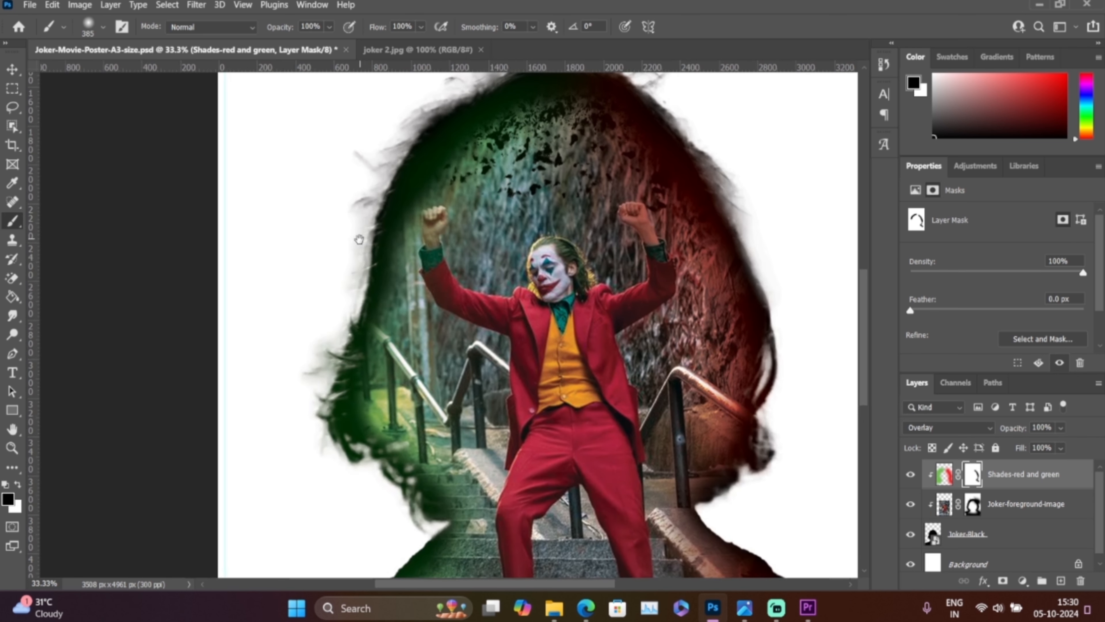
mouse_move(315, 447)
mouse_down()
mouse_move(336, 443)
mouse_move(392, 504)
mouse_move(396, 322)
mouse_up()
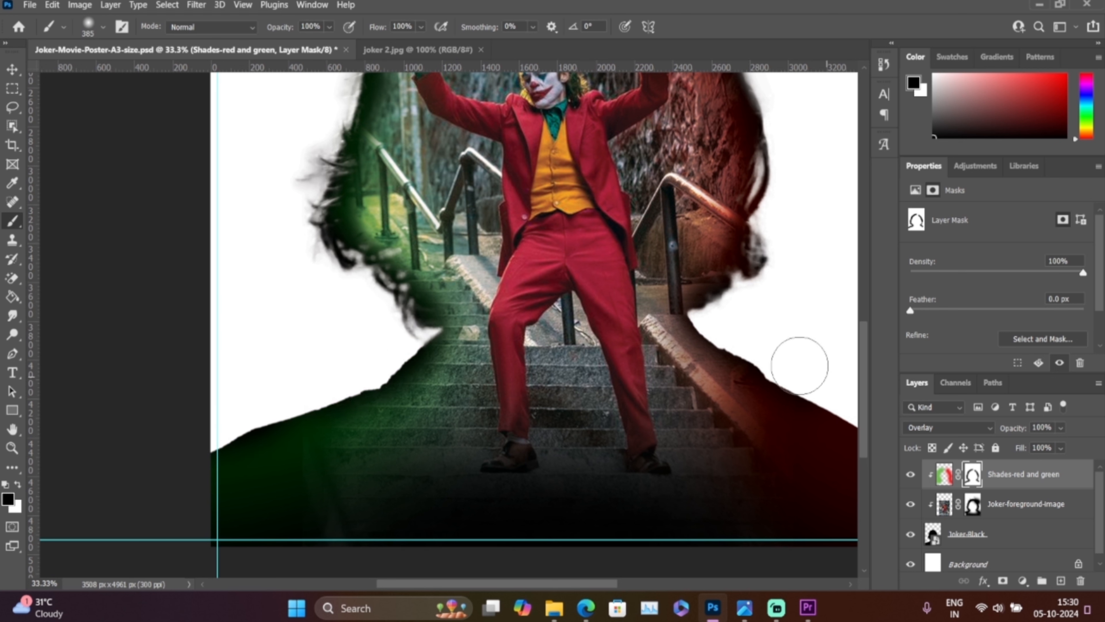
drag(758, 328, 596, 302)
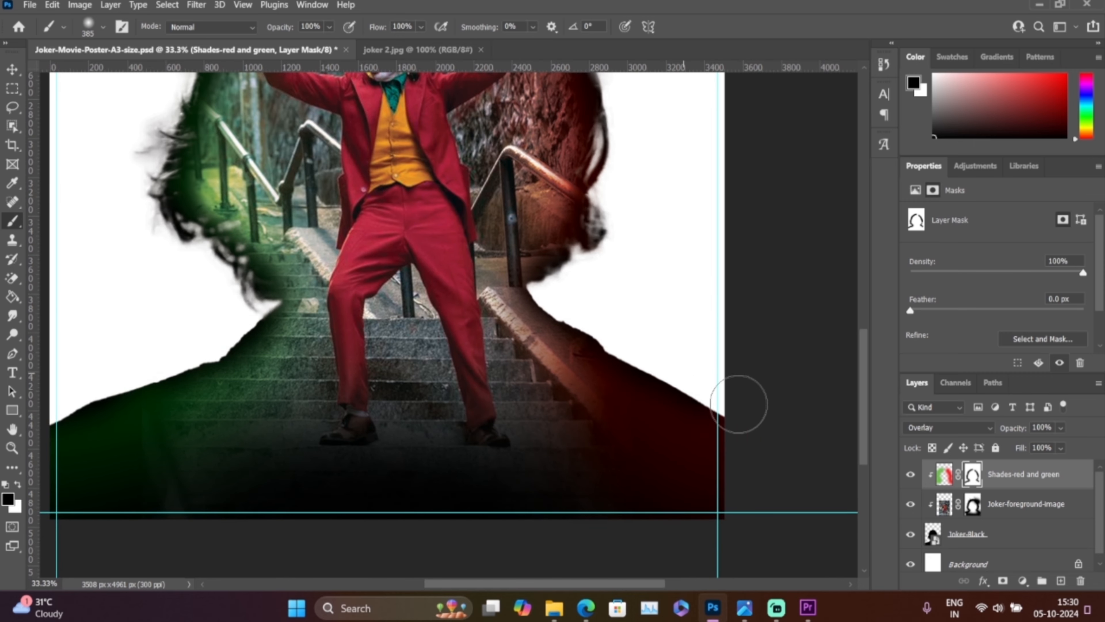
- Save the document and compare the whole poster with the reference image
key(ctrl+minus)
key(ctrl+minus)
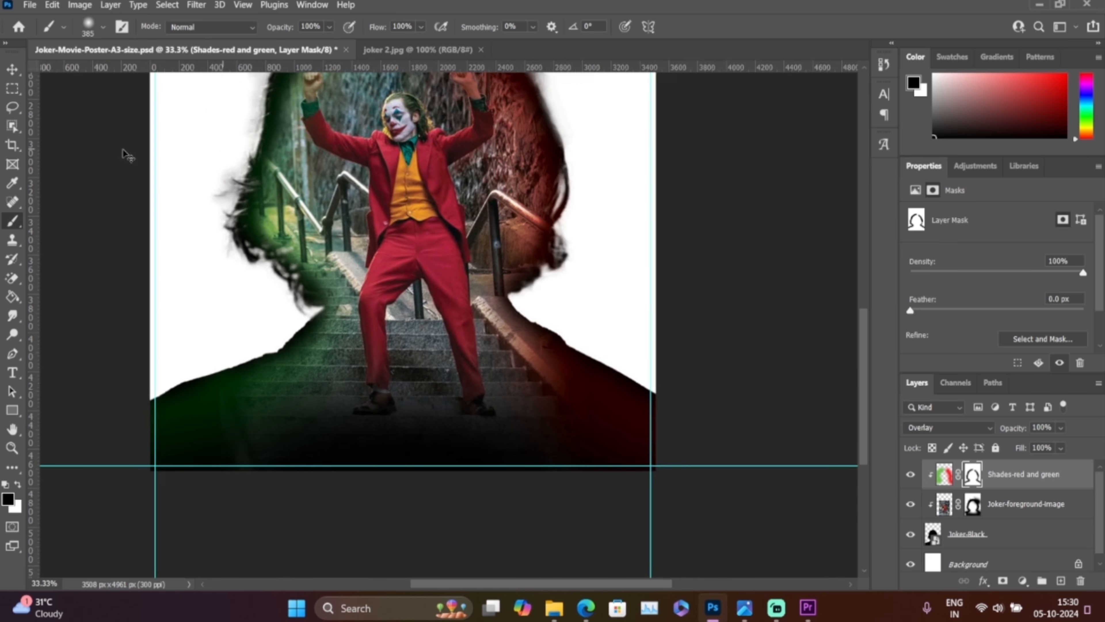
click(13, 71)
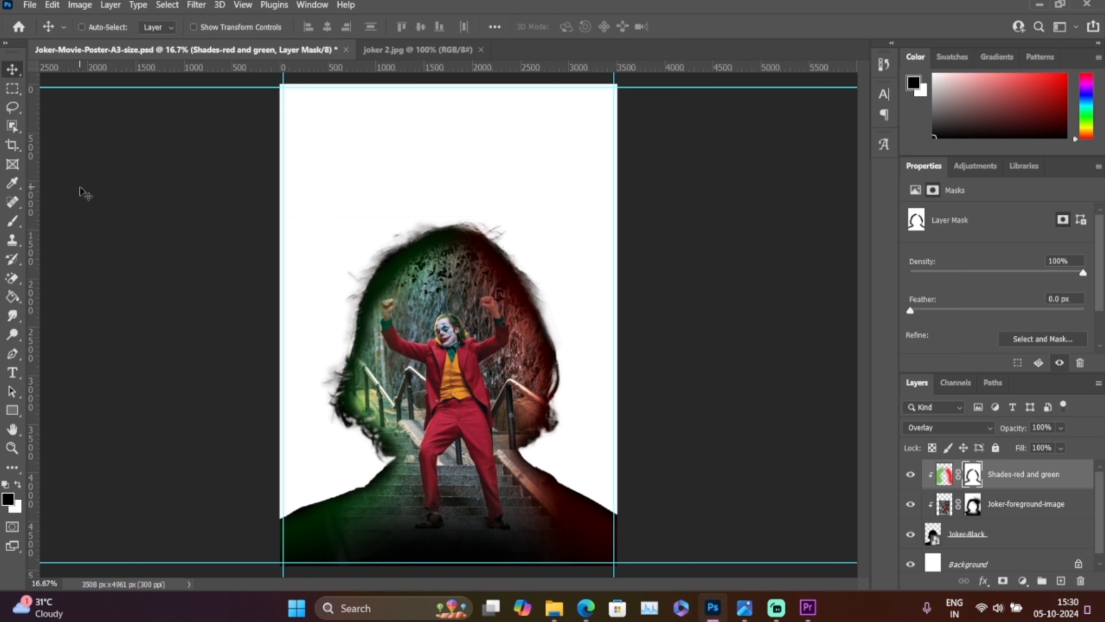
key(ctrl+s)
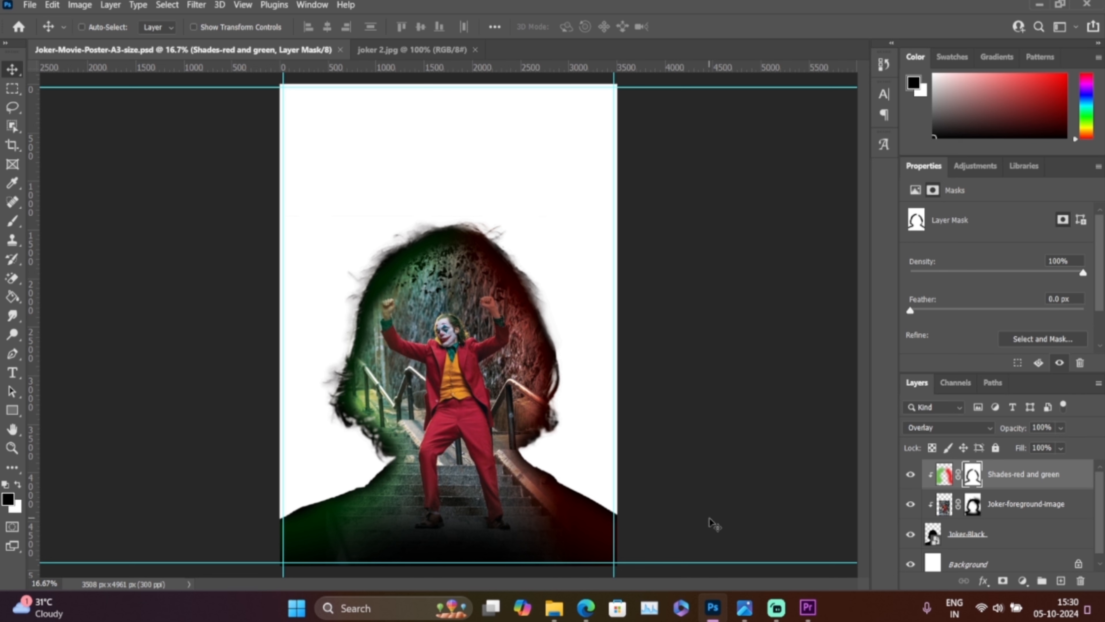
click(745, 609)
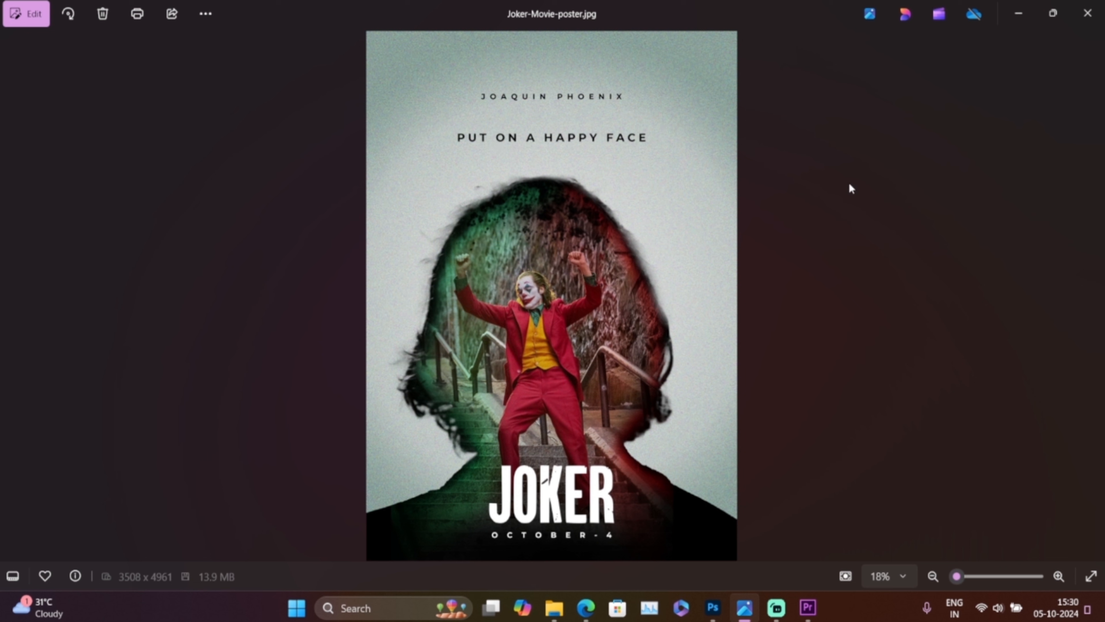
click(1018, 13)
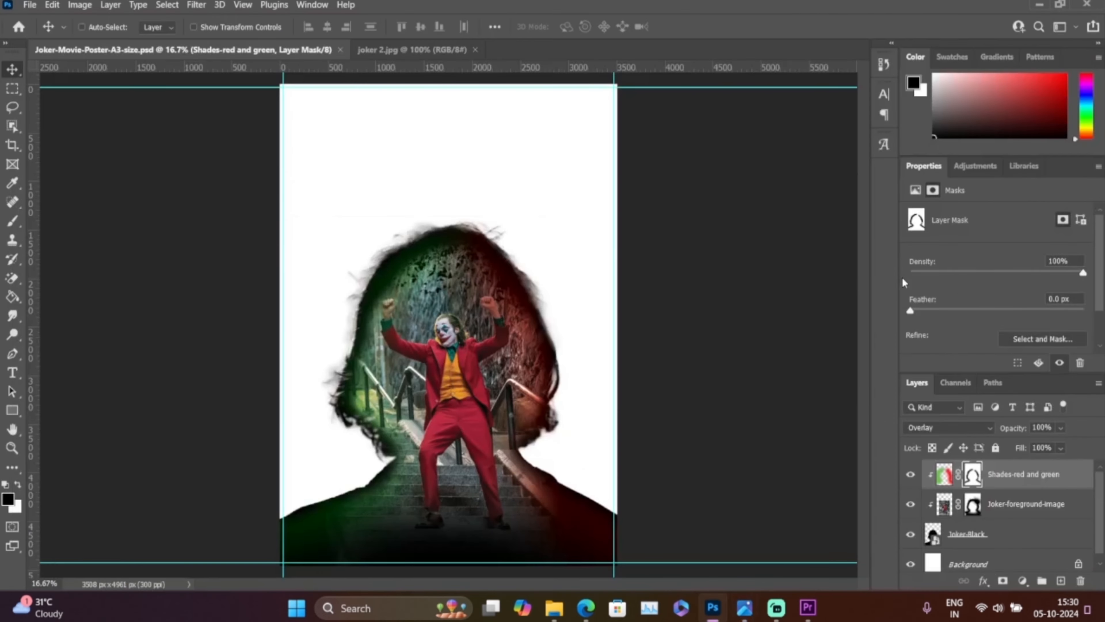
- Unlock the Background layer to make it a regular layer and enable a Gradient Overlay on it
scroll(1054, 522, down, 1)
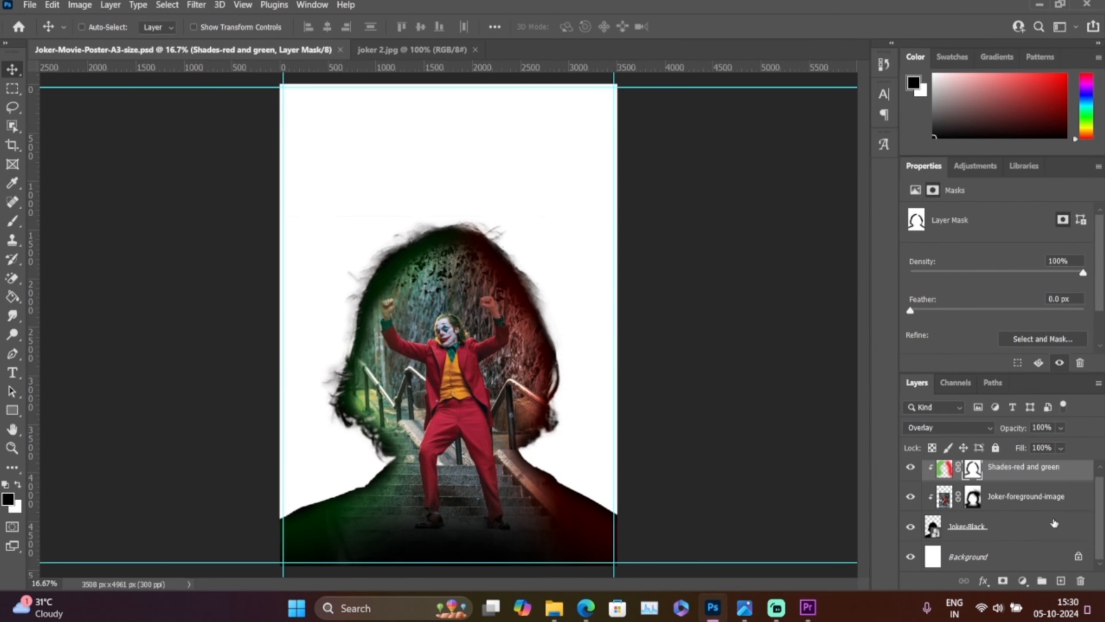
click(1021, 550)
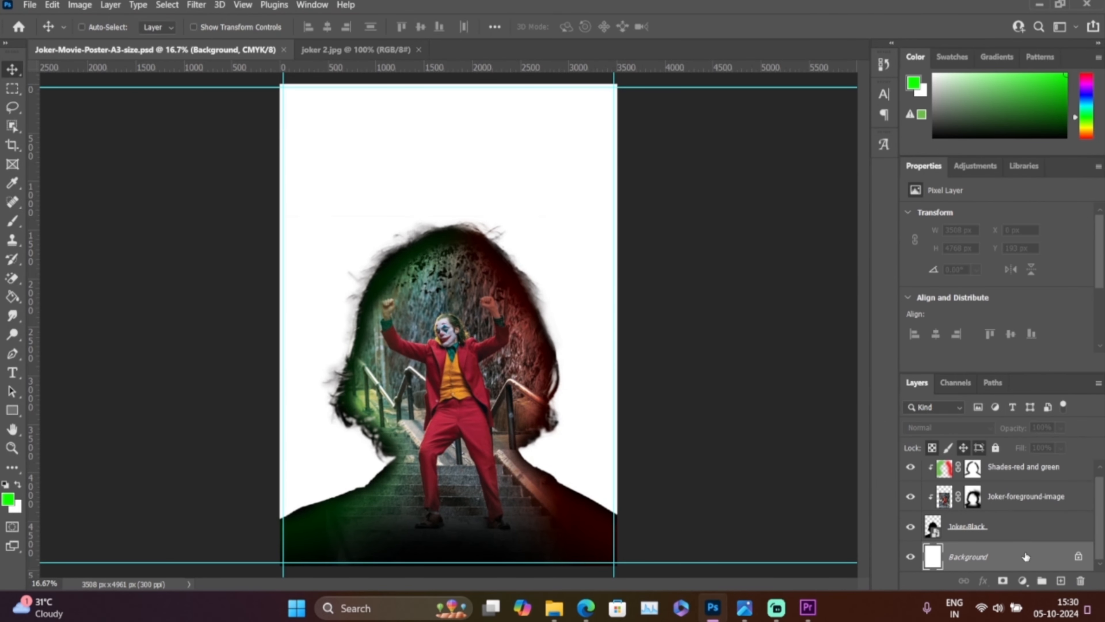
click(1078, 558)
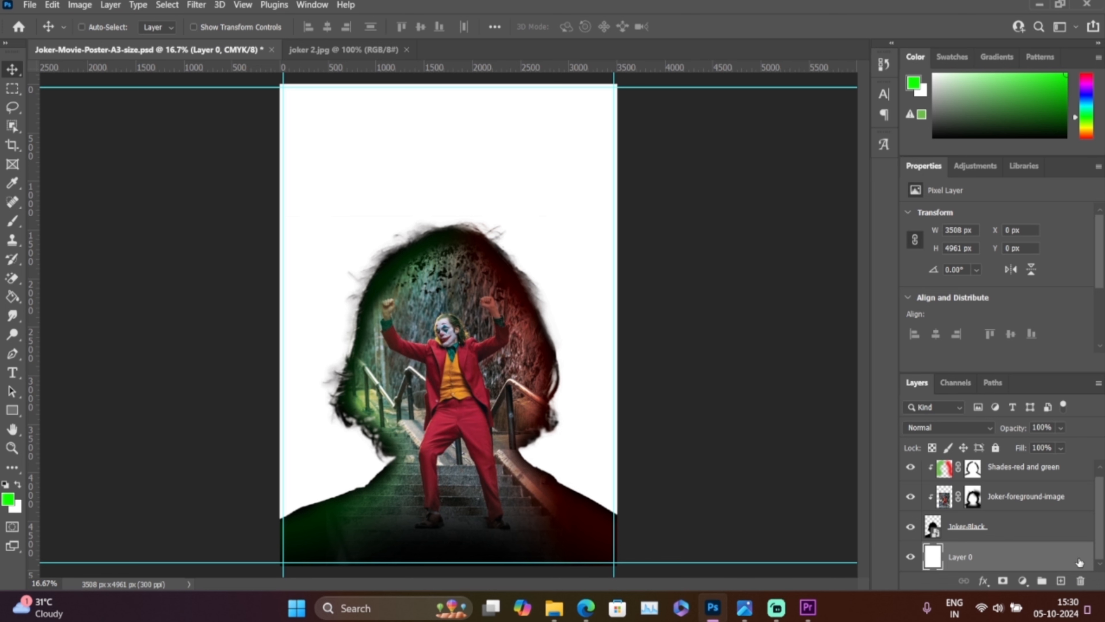
right_click(1062, 557)
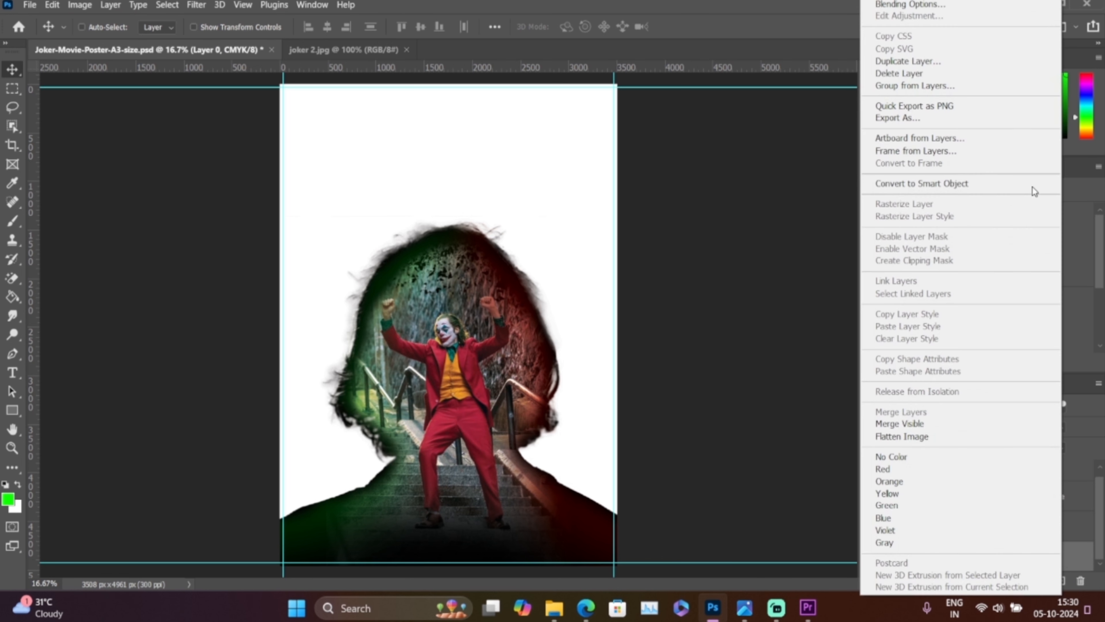
click(909, 5)
drag(589, 161, 719, 169)
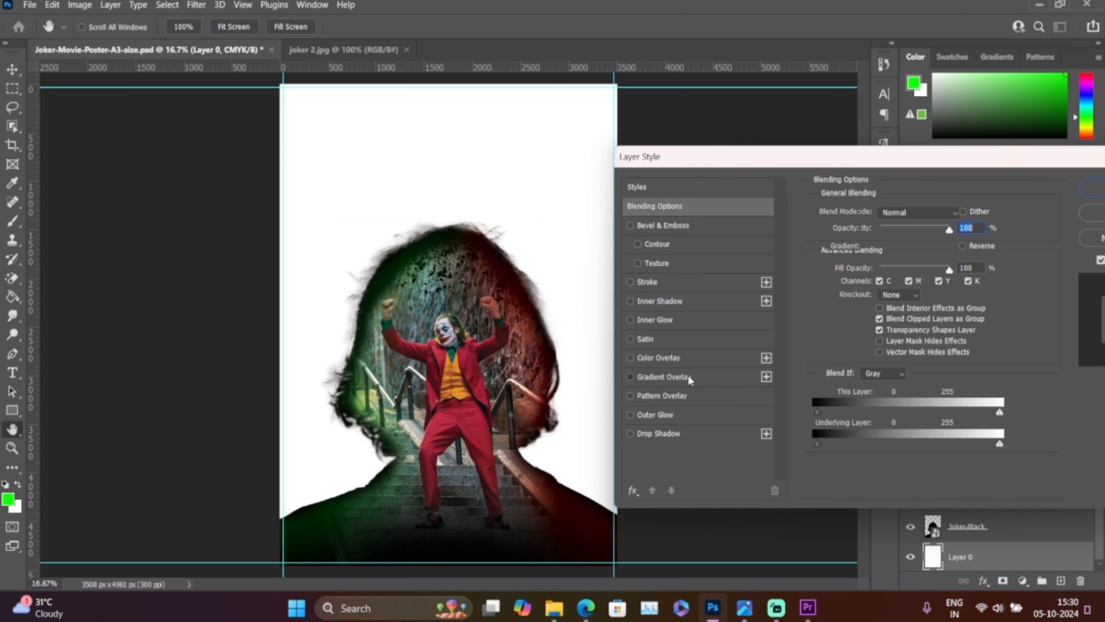
click(687, 377)
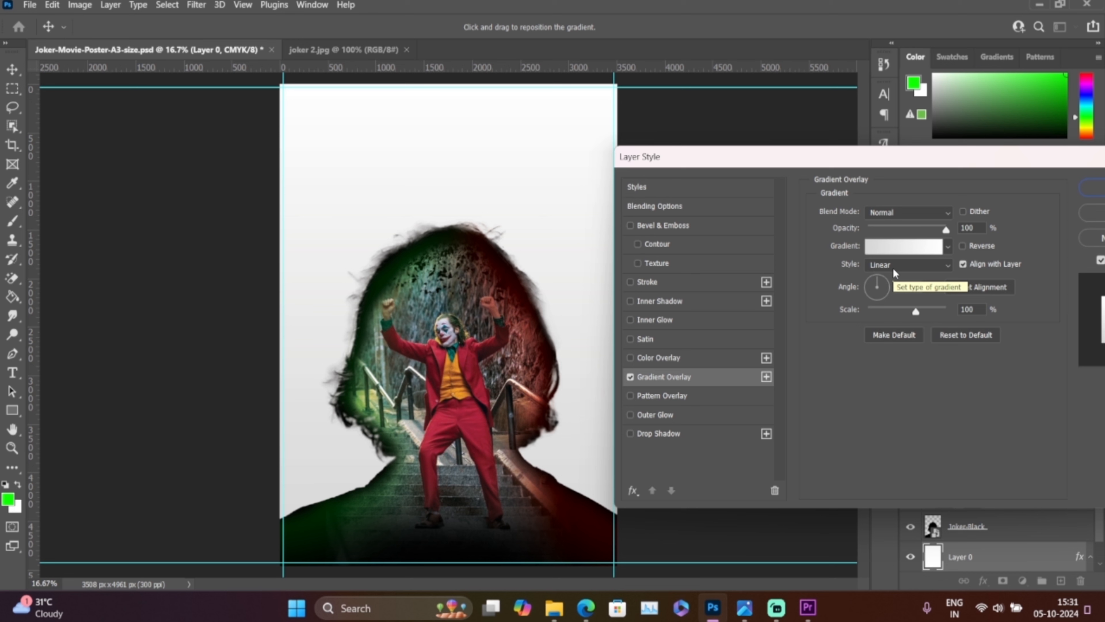
- Change the starting colour stop of the overlay gradient to black and accept the gradient
click(884, 246)
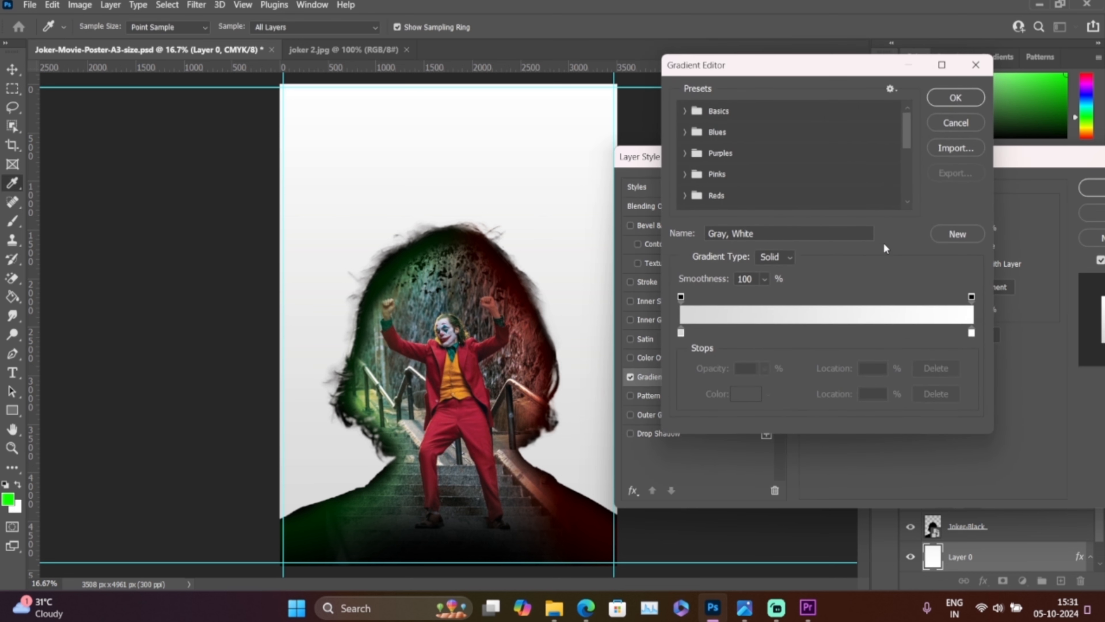
click(681, 333)
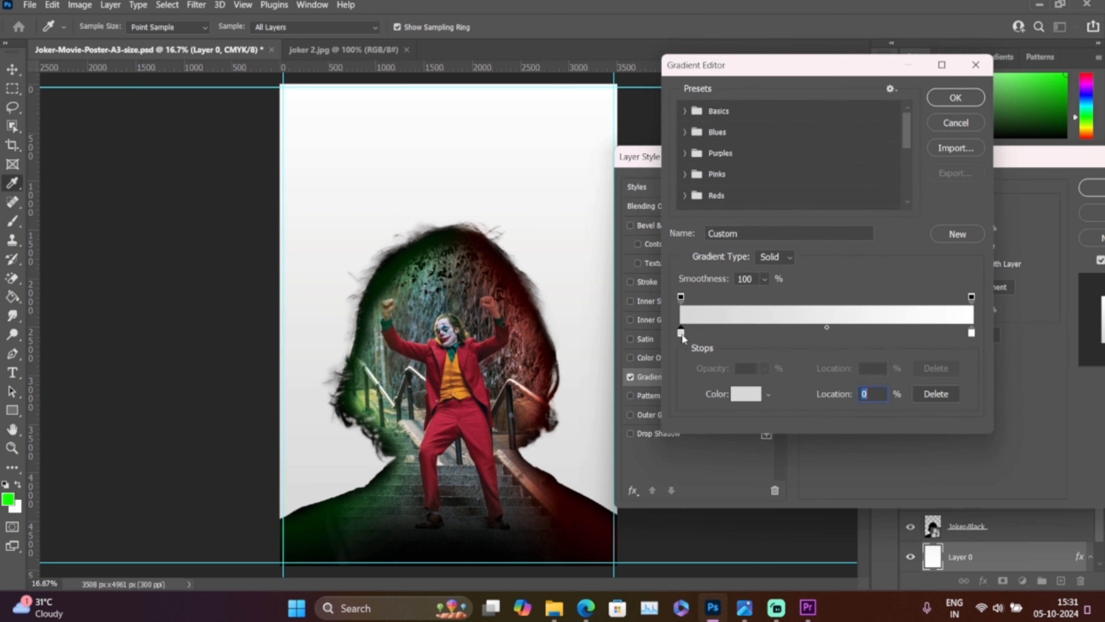
click(744, 394)
click(561, 472)
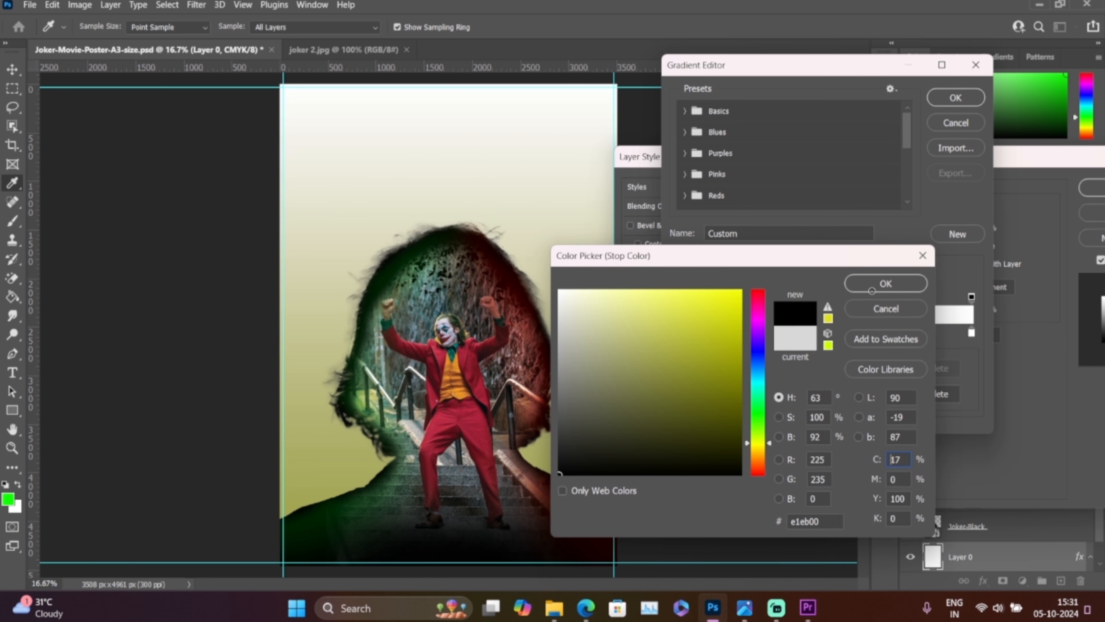
click(886, 283)
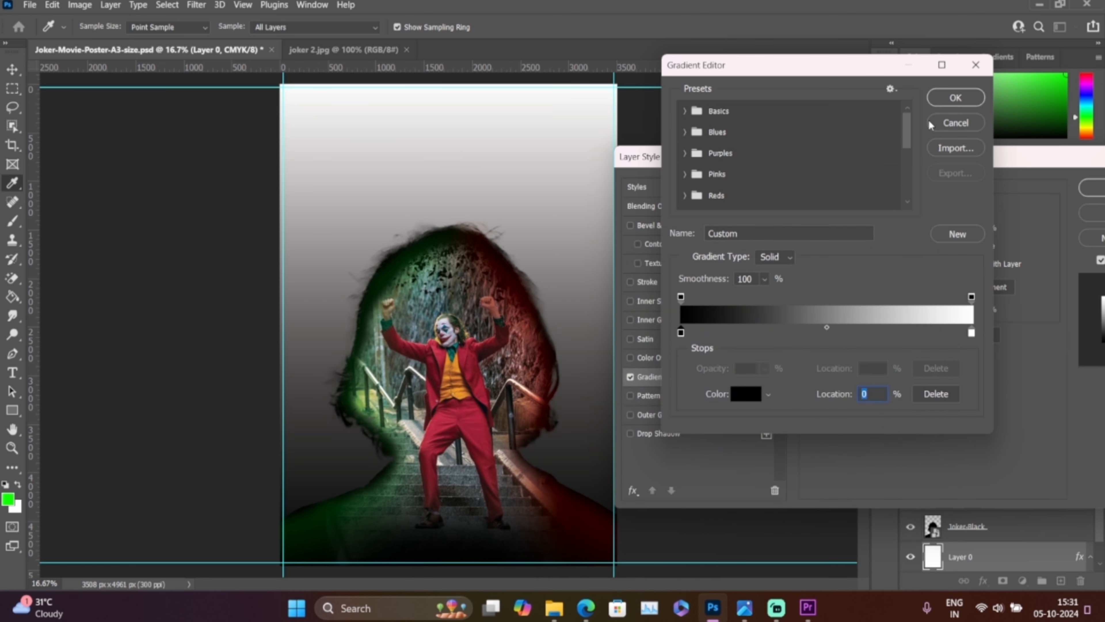
click(955, 98)
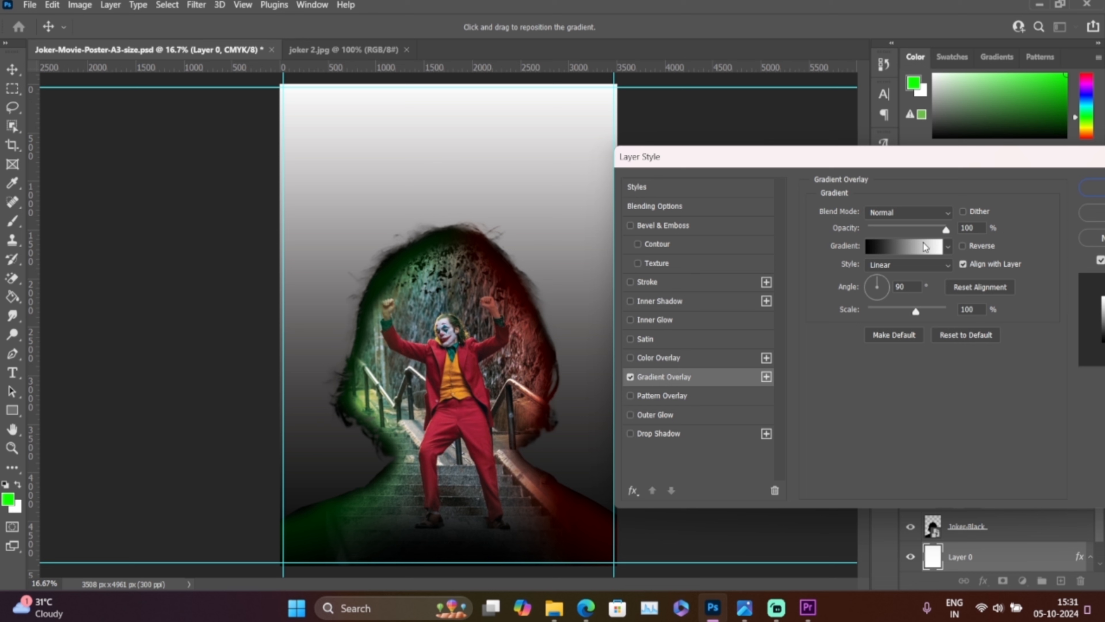
- Try the Radial, Angle, Reflected and Diamond styles for the gradient overlay and settle on Radial
click(914, 266)
click(902, 280)
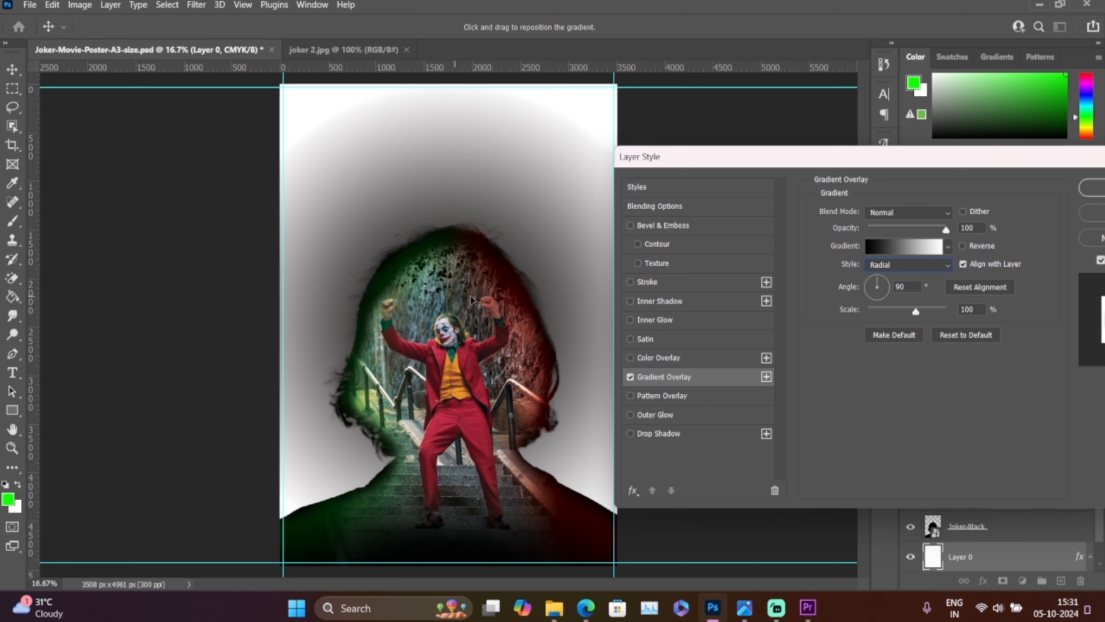
click(927, 266)
click(889, 301)
click(909, 264)
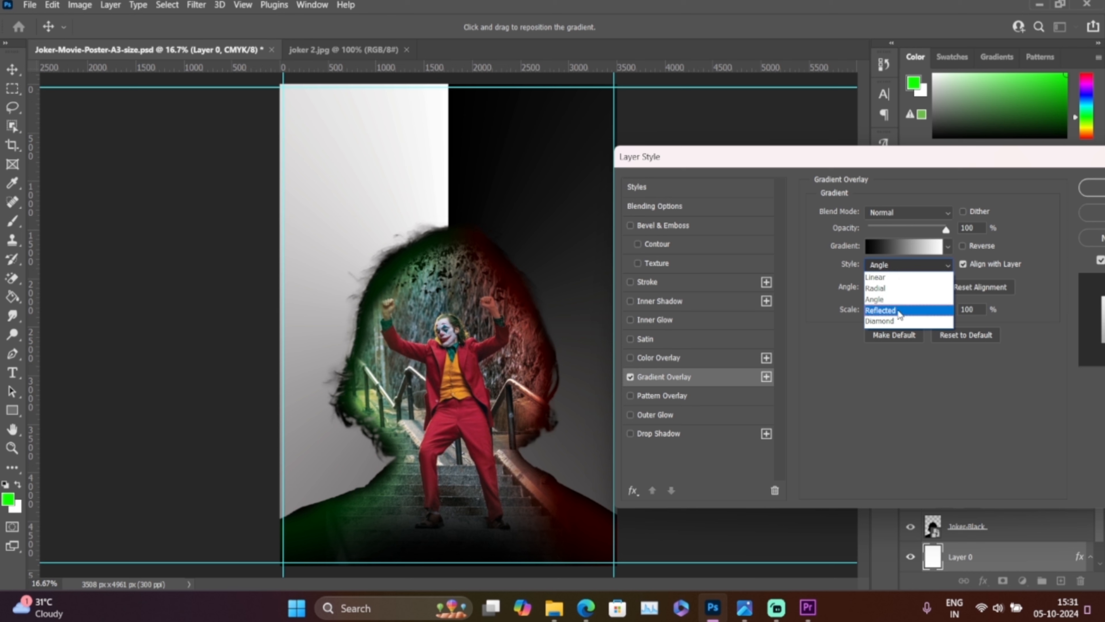
click(887, 310)
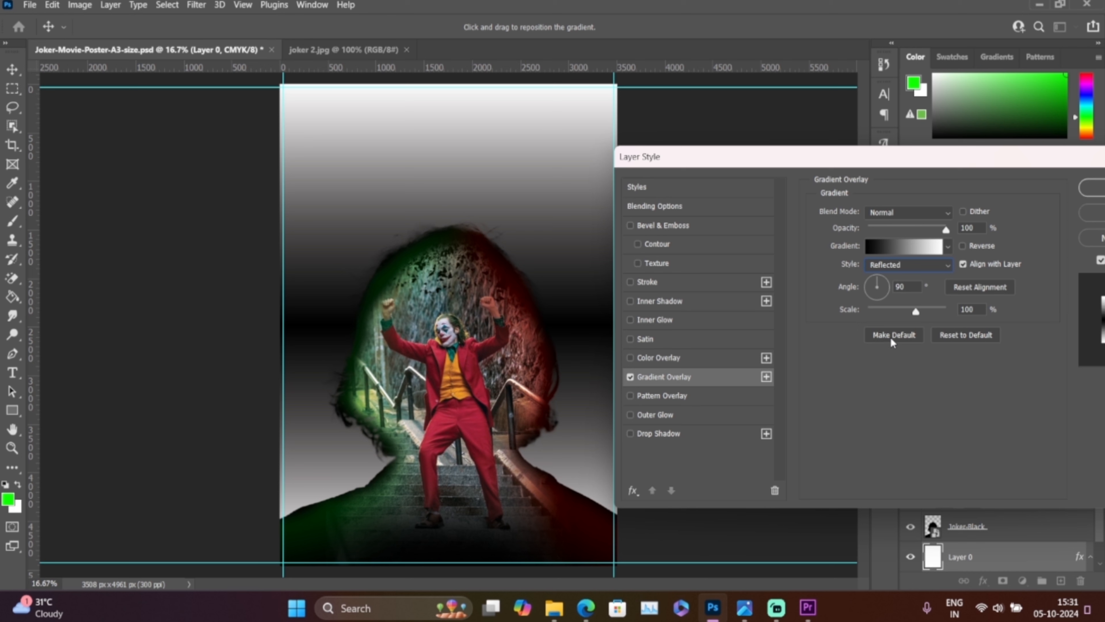
click(916, 265)
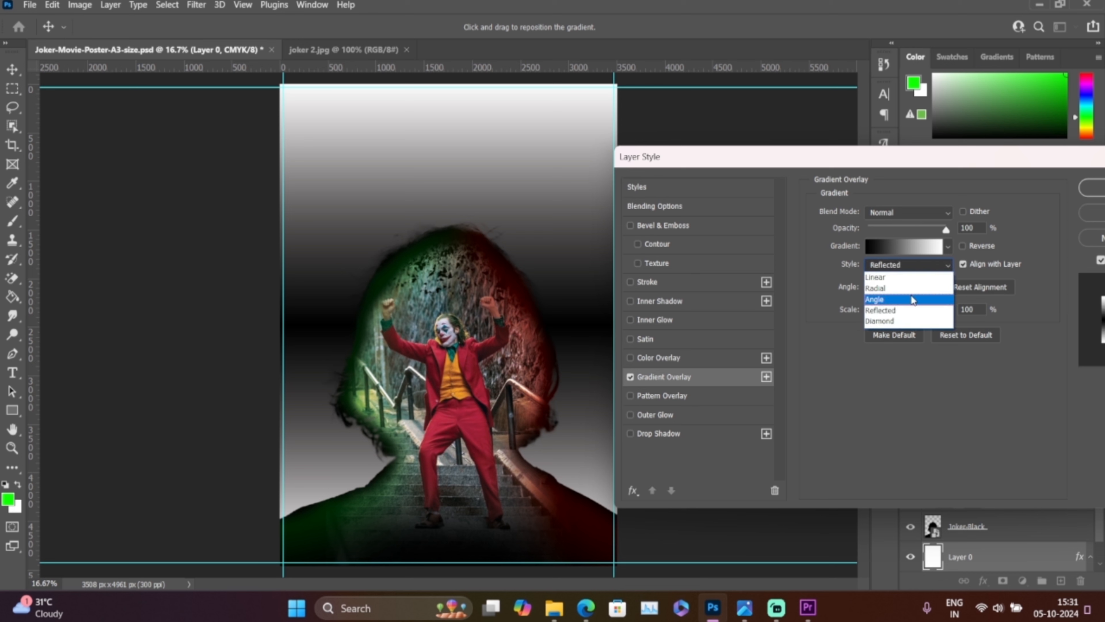
click(913, 325)
click(929, 263)
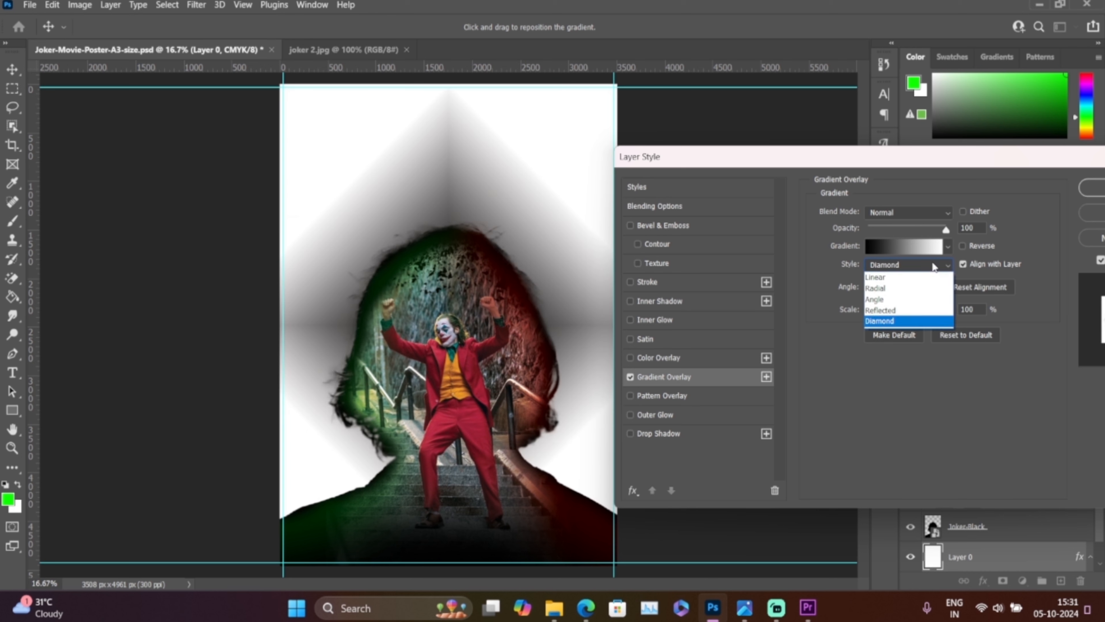
click(902, 289)
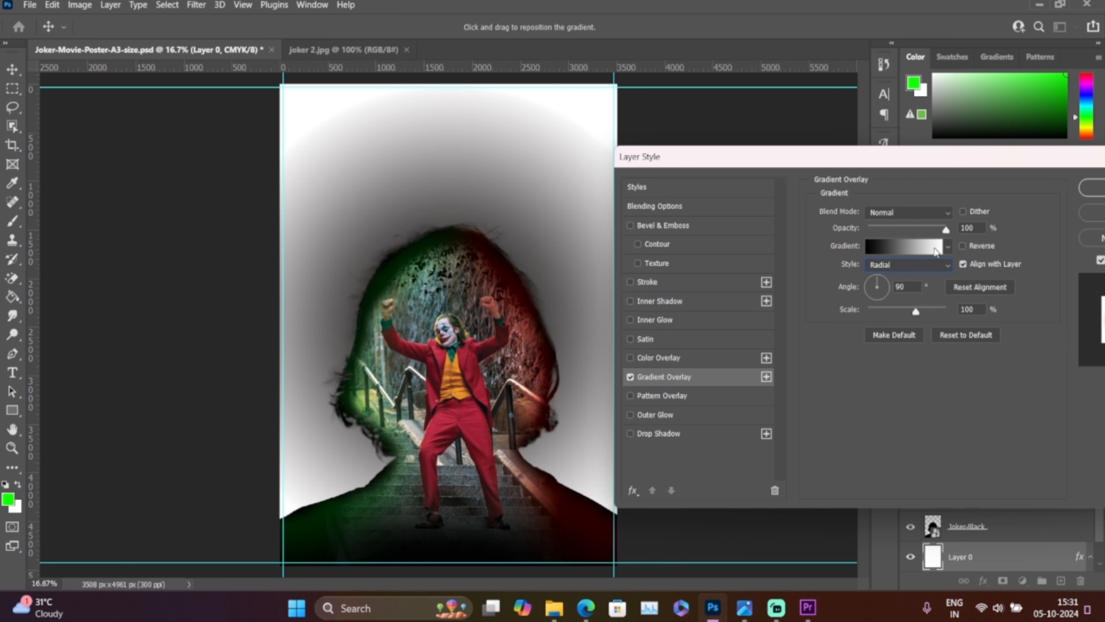
- Change the gradient's end colour stop from white to a muted green, #67795d
click(917, 247)
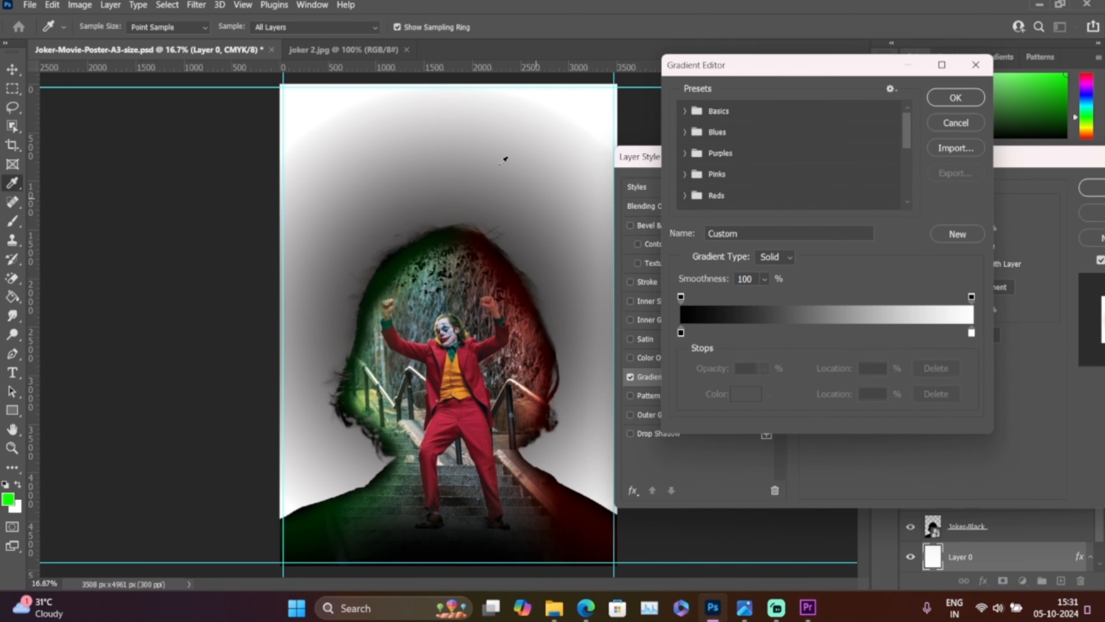
click(971, 333)
click(746, 396)
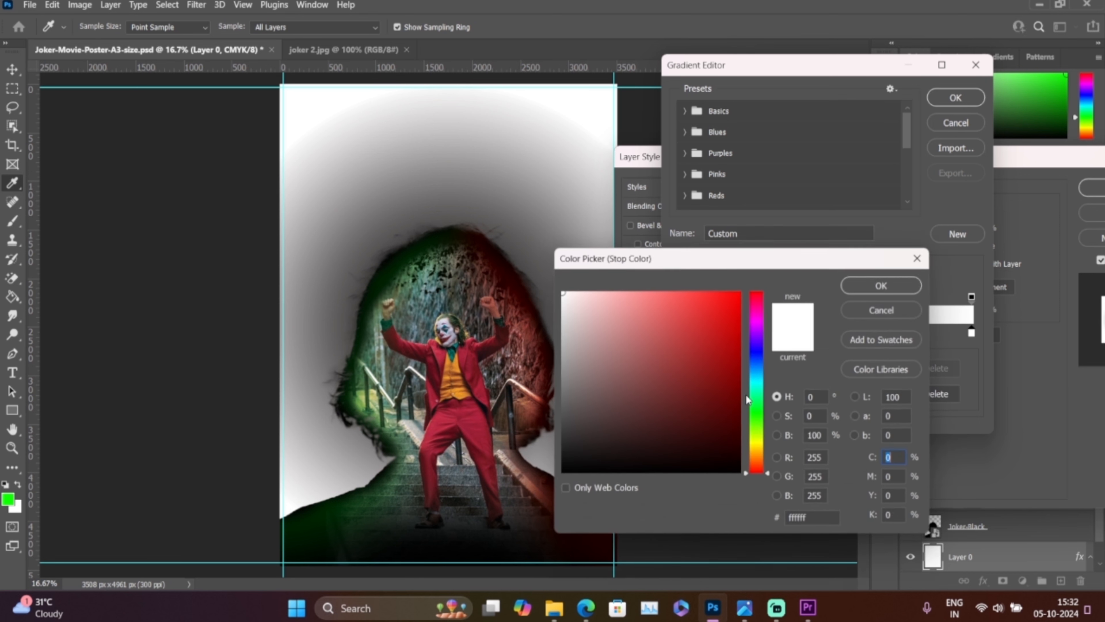
click(758, 424)
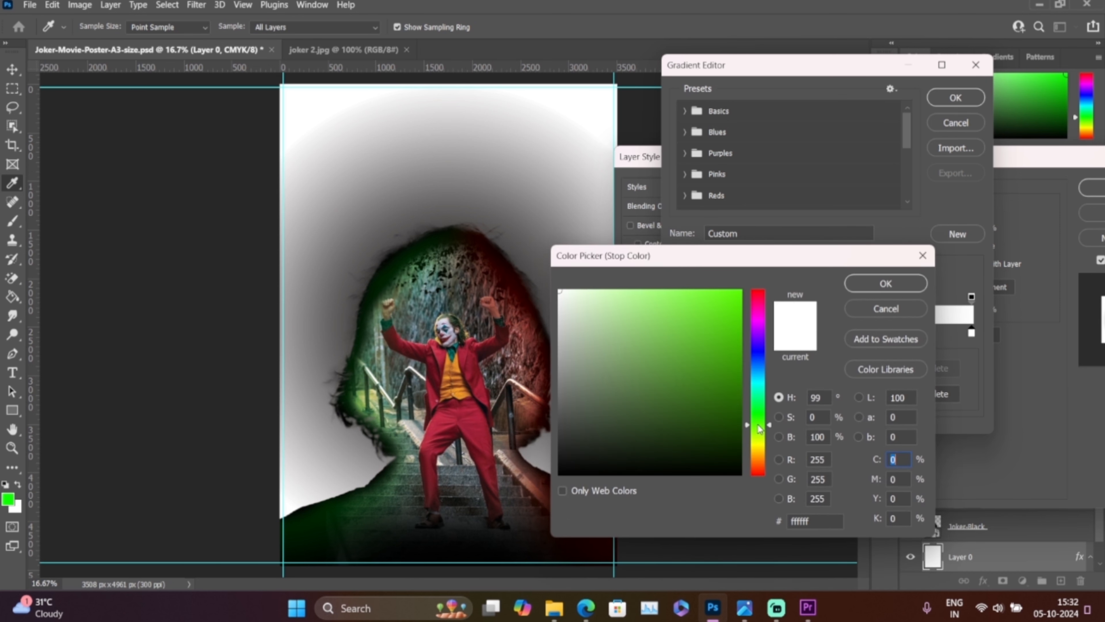
click(585, 355)
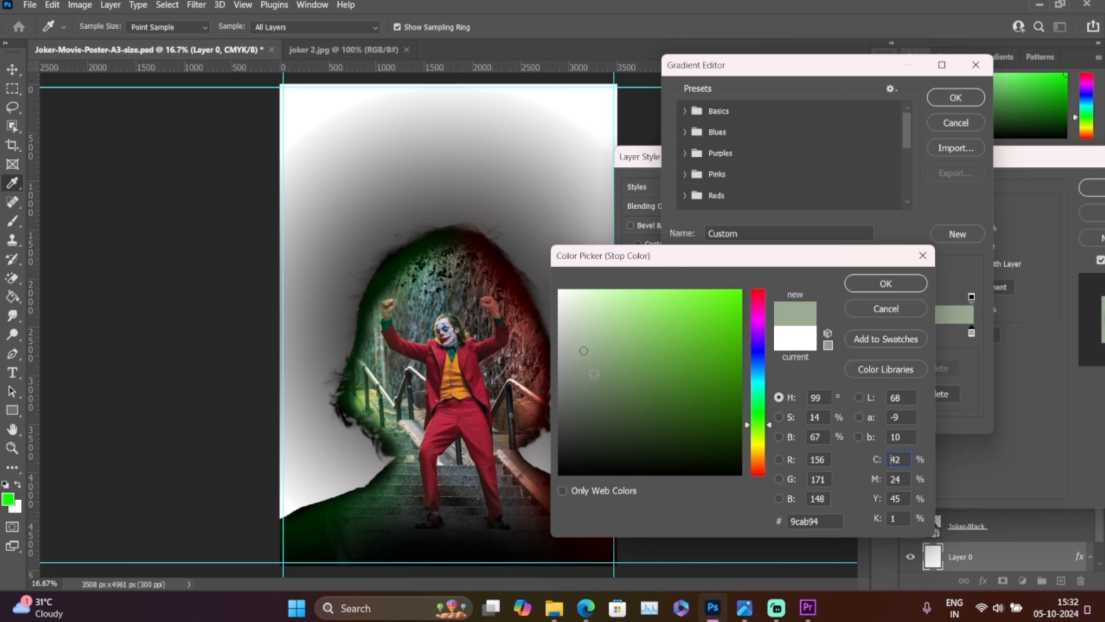
click(594, 373)
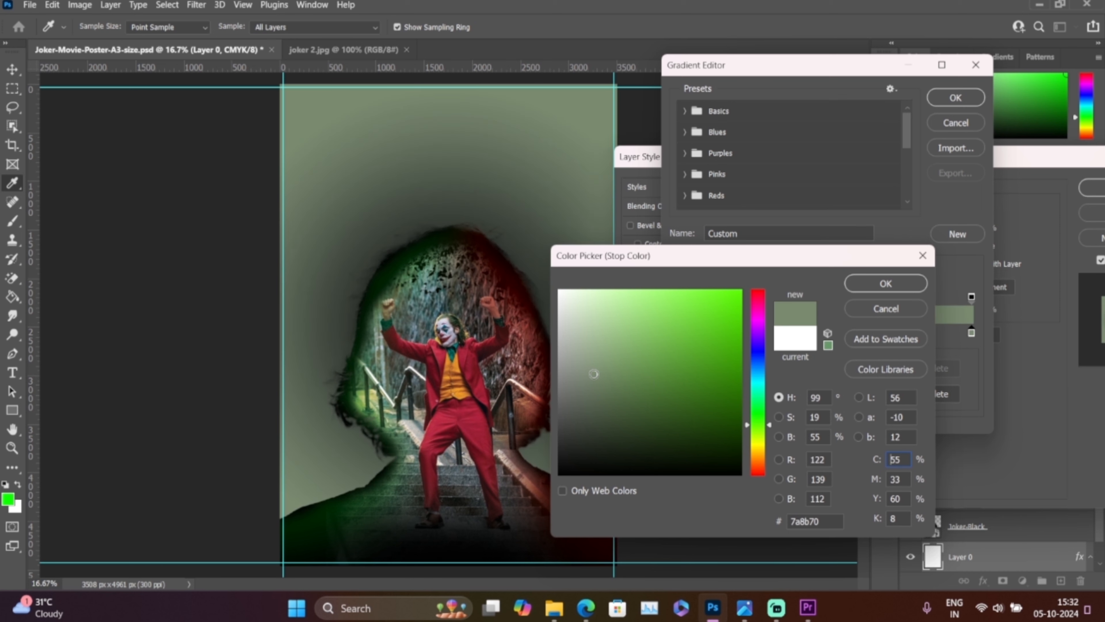
click(601, 387)
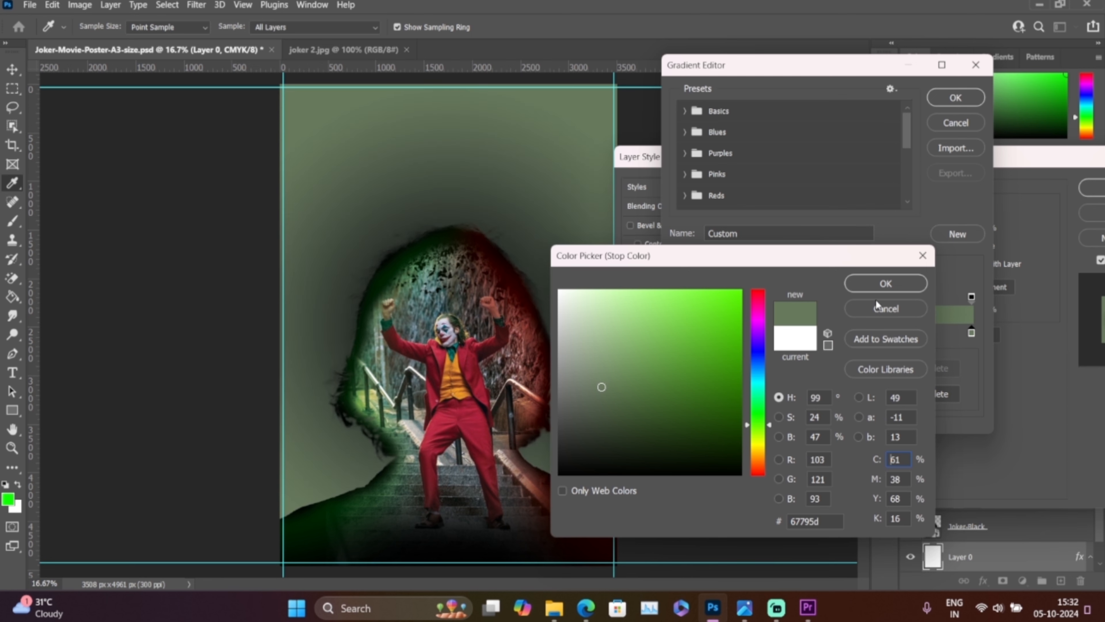
click(885, 283)
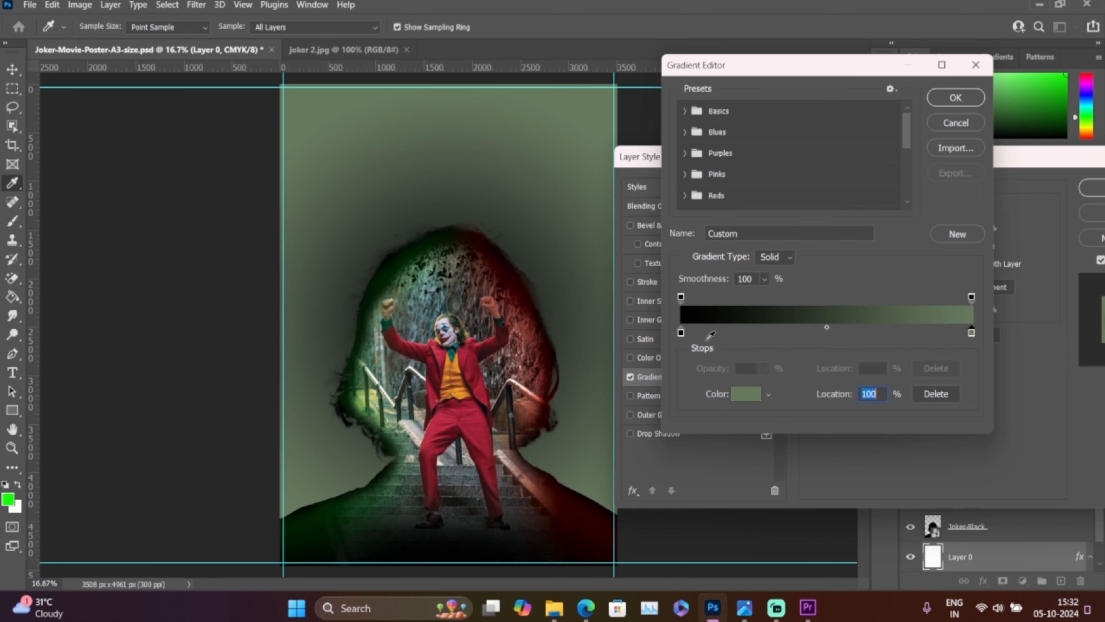
- Set the gradient's starting colour stop to white and shift the gradient midpoint towards the green end stop
click(682, 334)
click(746, 393)
drag(643, 322, 538, 274)
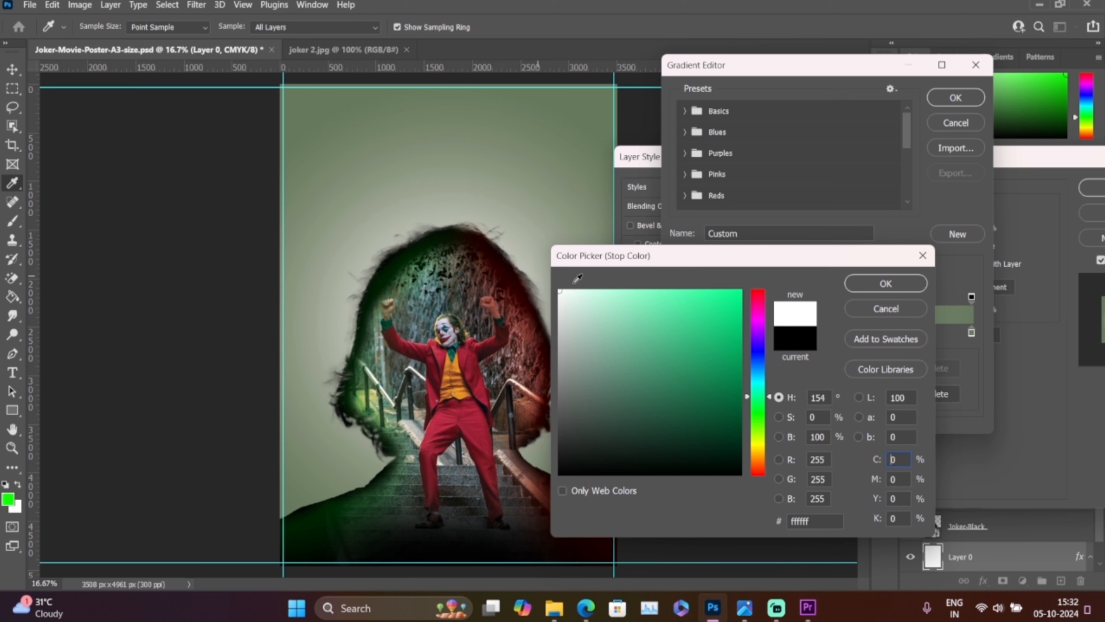
click(872, 286)
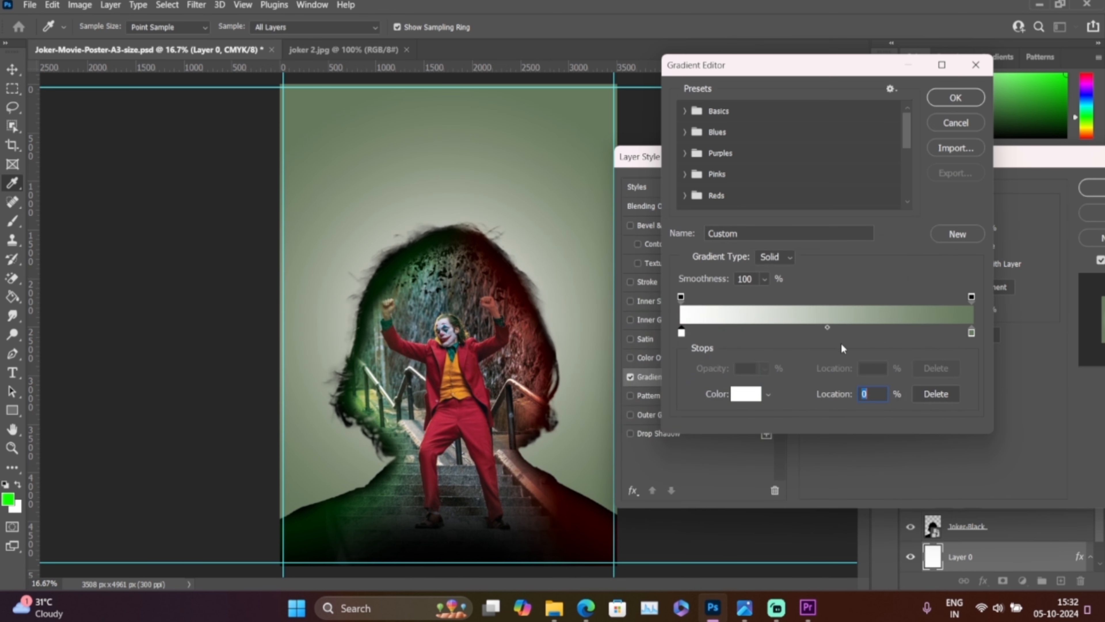
drag(827, 326, 899, 326)
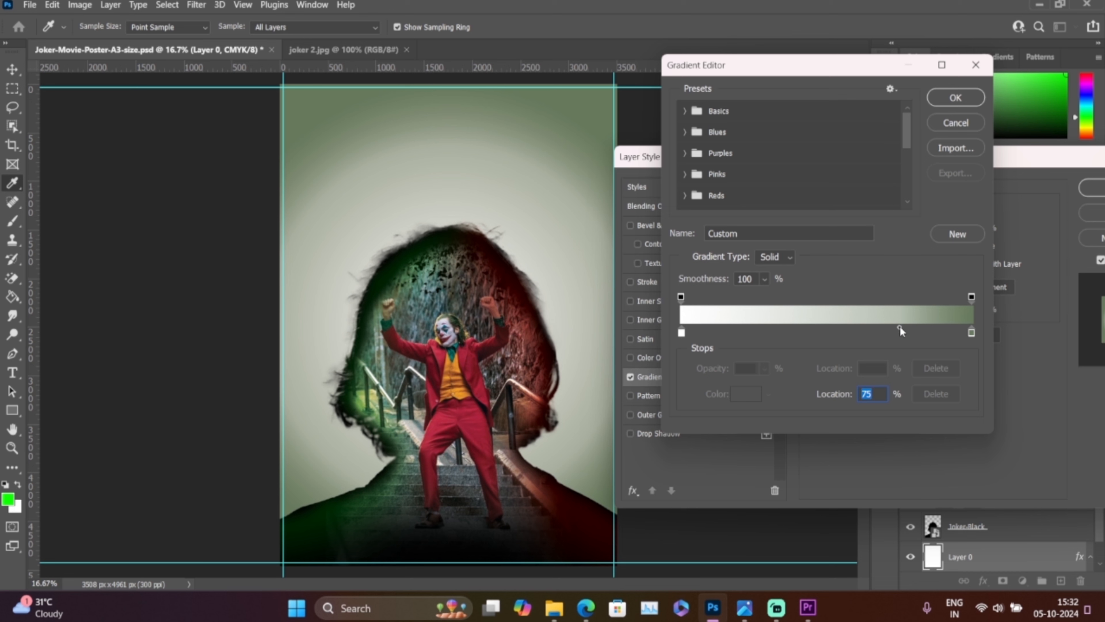
drag(899, 326, 888, 326)
click(944, 100)
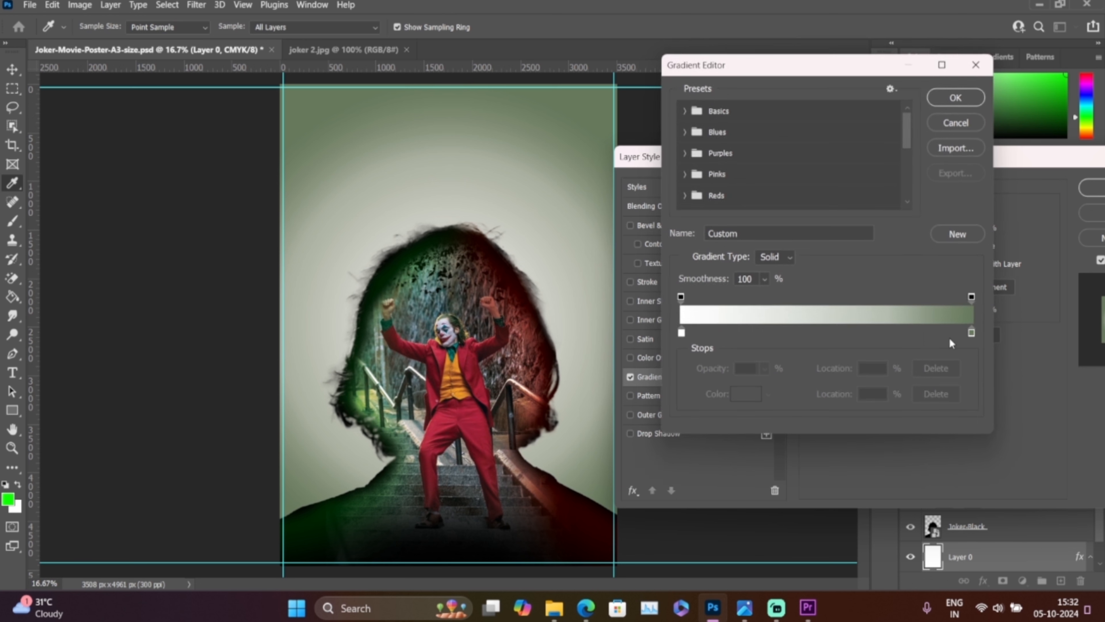
- Lighten the gradient's green end stop to #8c9f82 and apply the layer style to the background
click(971, 332)
click(746, 394)
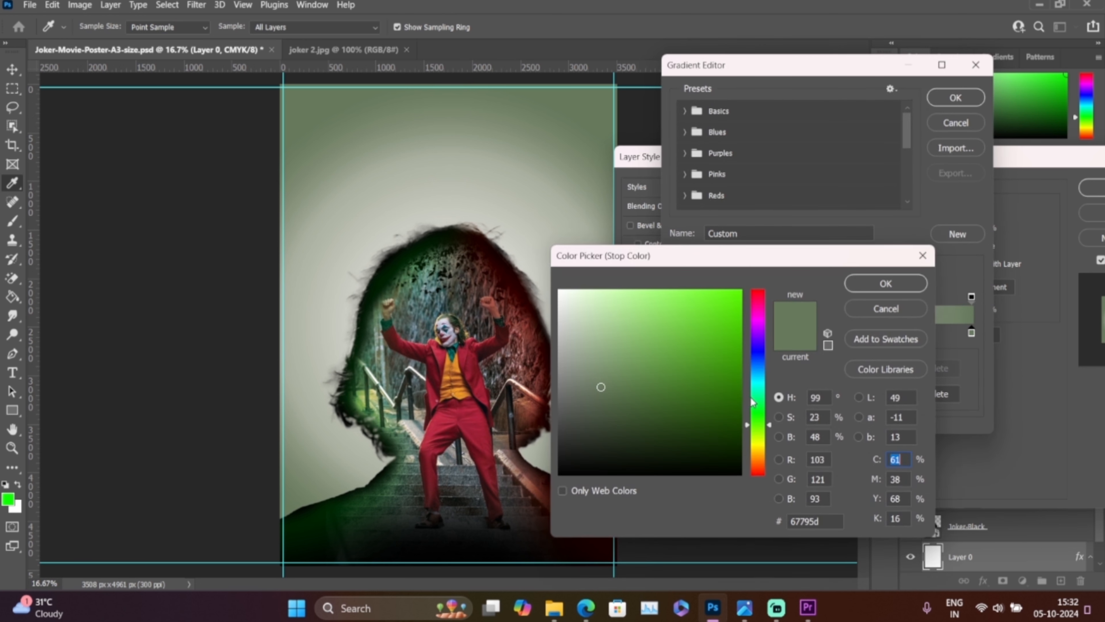
click(595, 365)
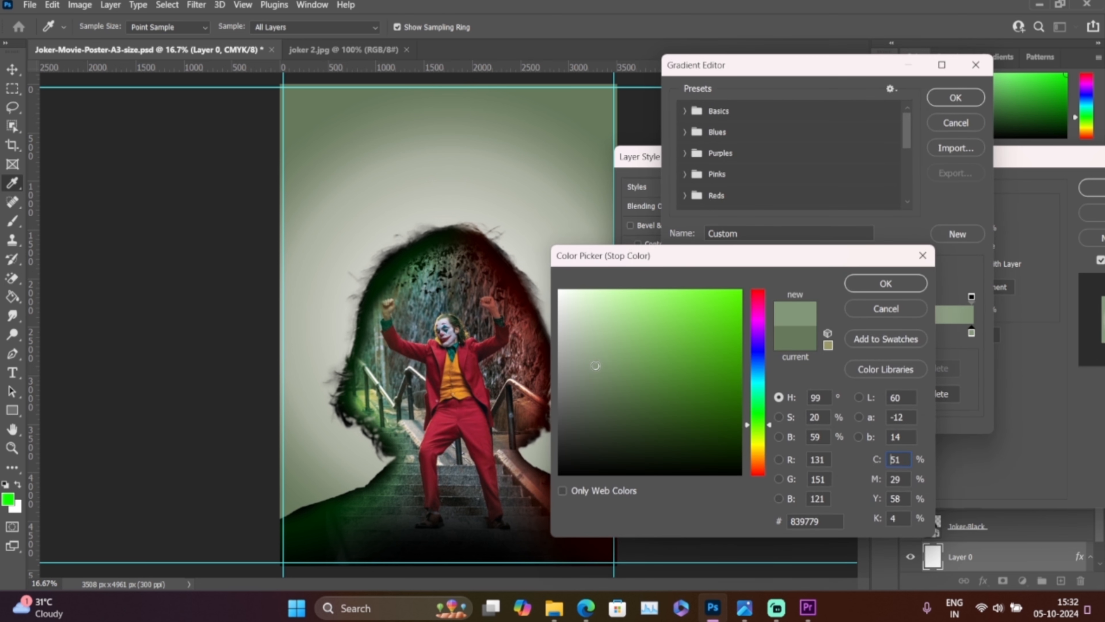
click(587, 354)
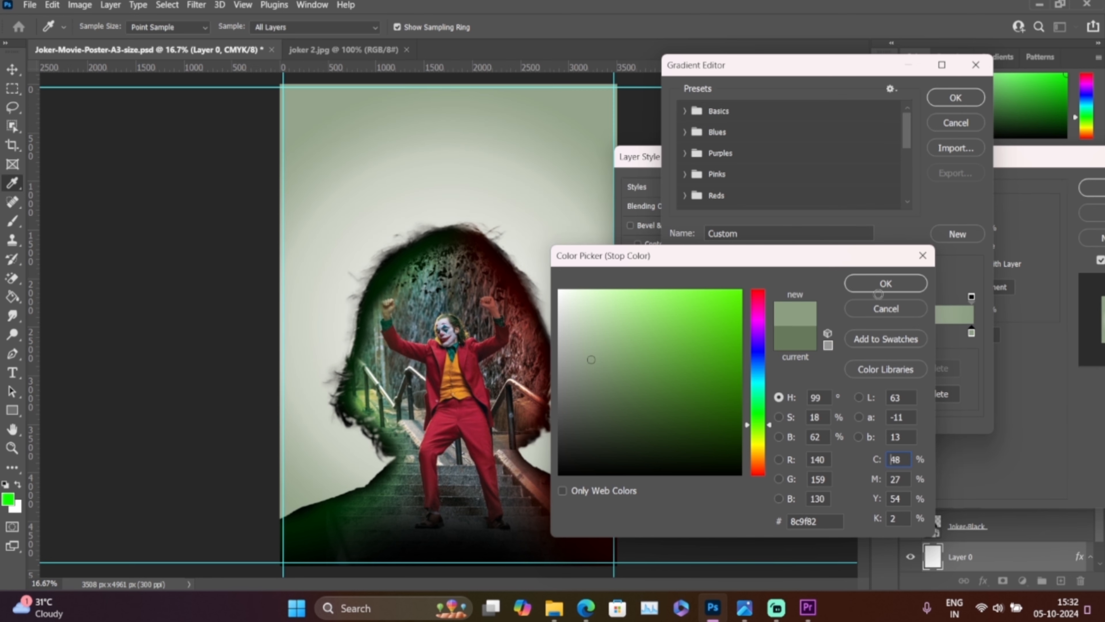
click(885, 284)
click(967, 97)
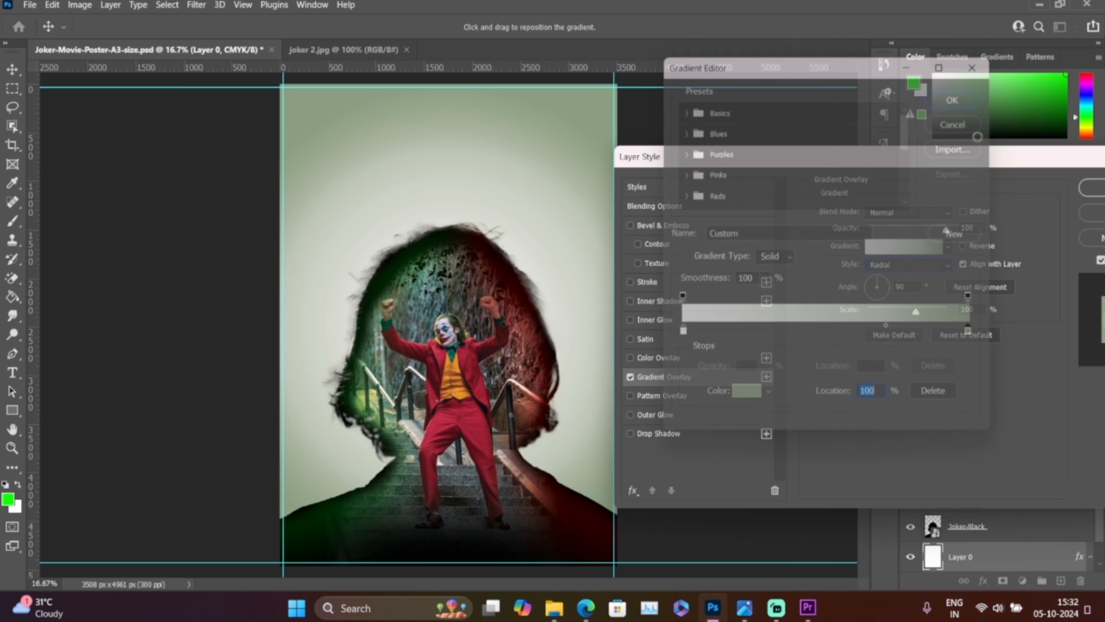
drag(985, 163, 744, 152)
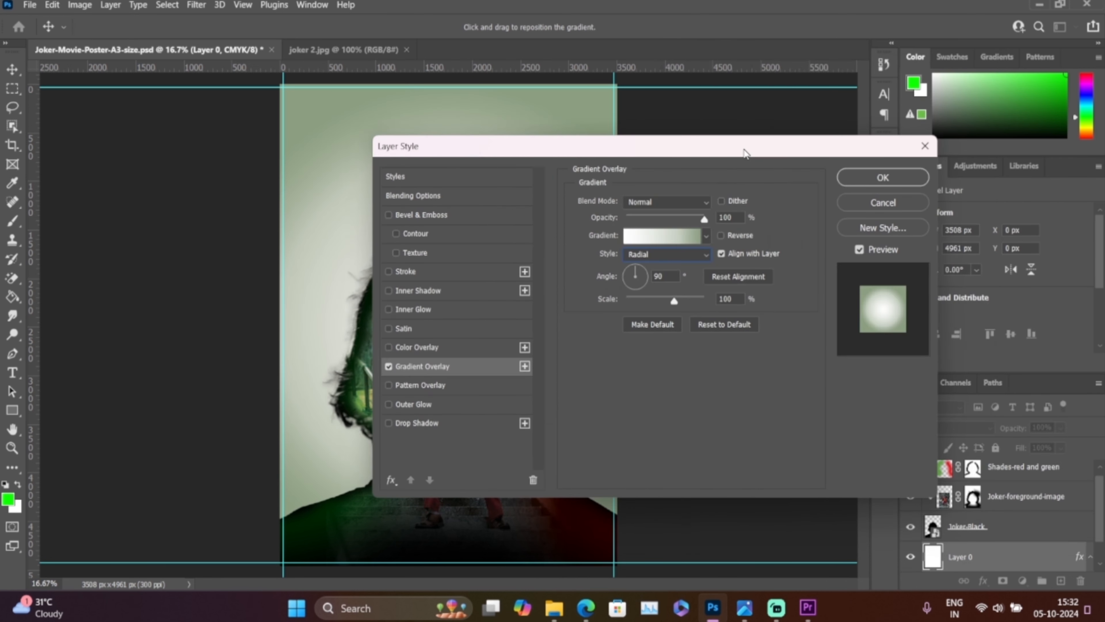
click(894, 177)
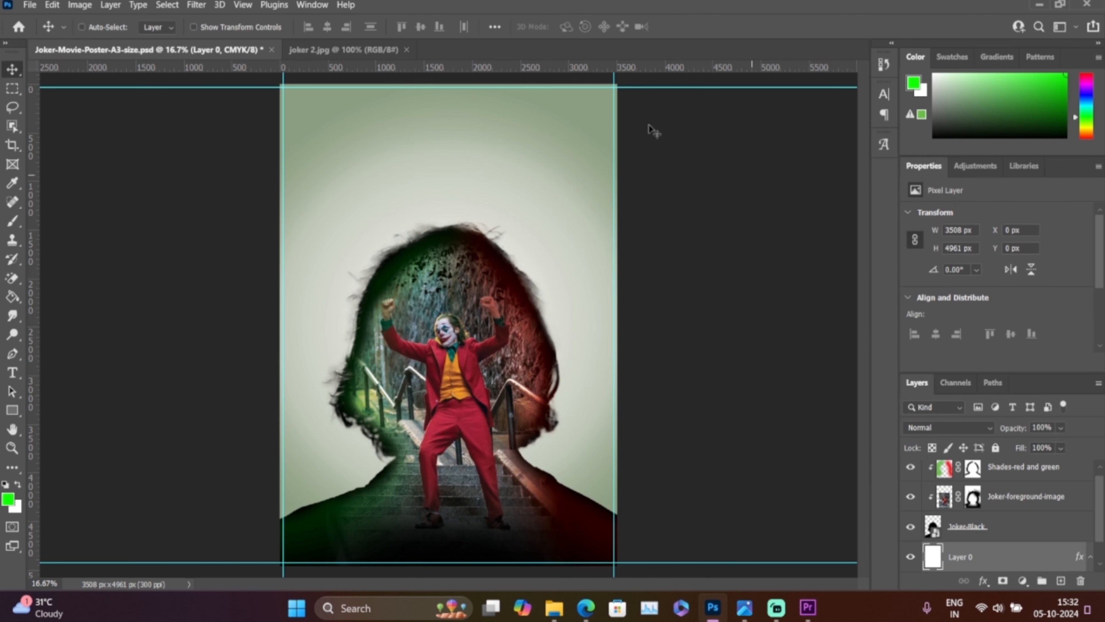
- Add 40% uniform noise to the background layer beneath its gradient overlay
click(198, 7)
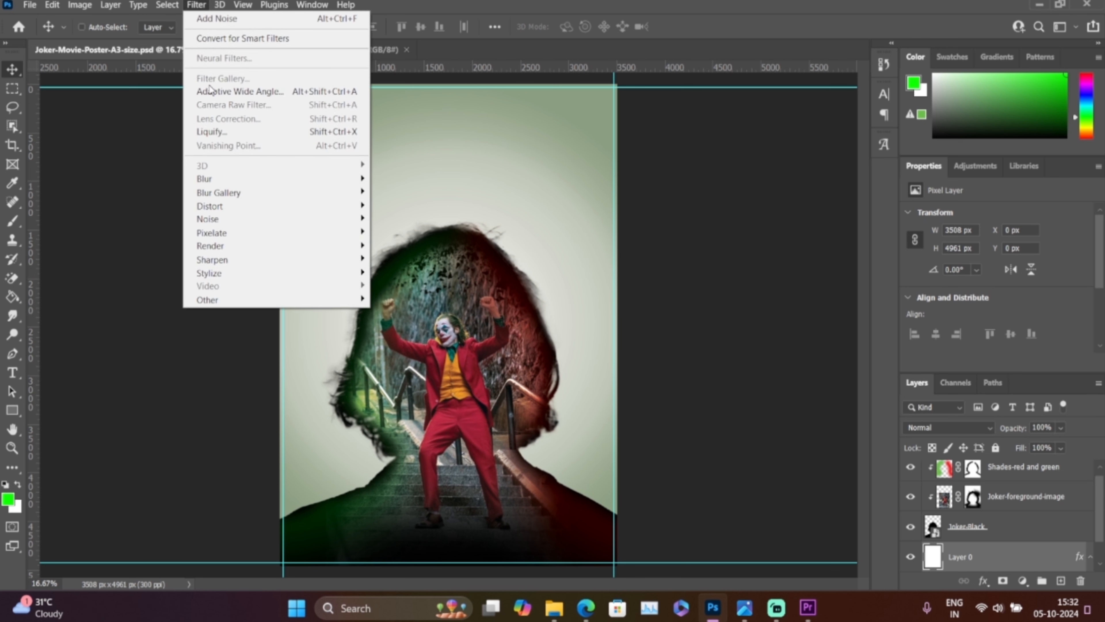
mouse_move(241, 218)
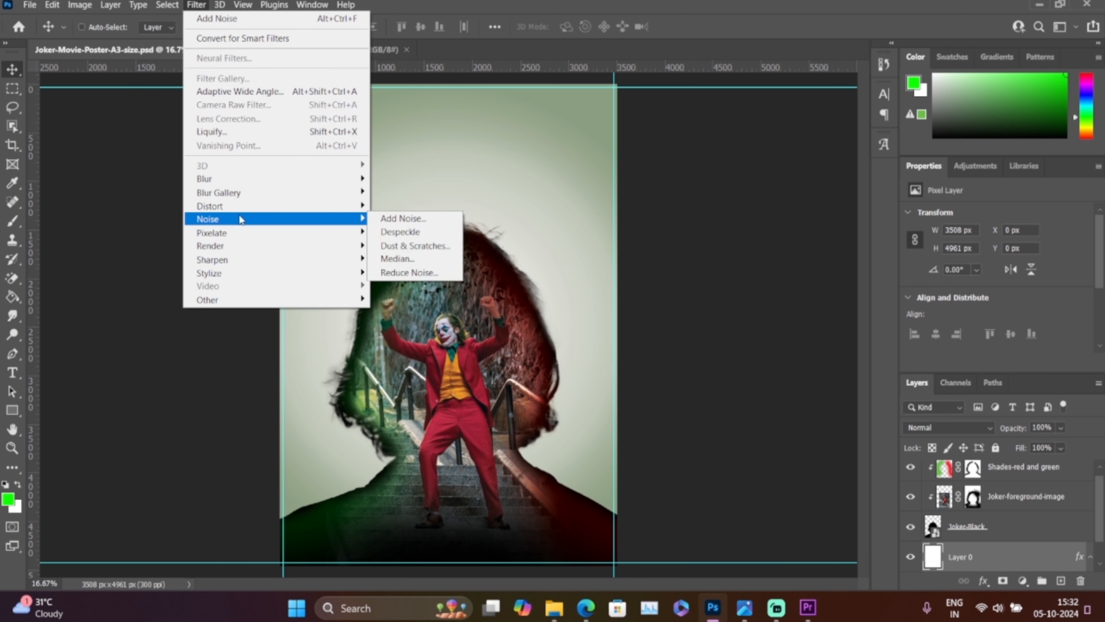
click(387, 219)
drag(566, 75, 749, 89)
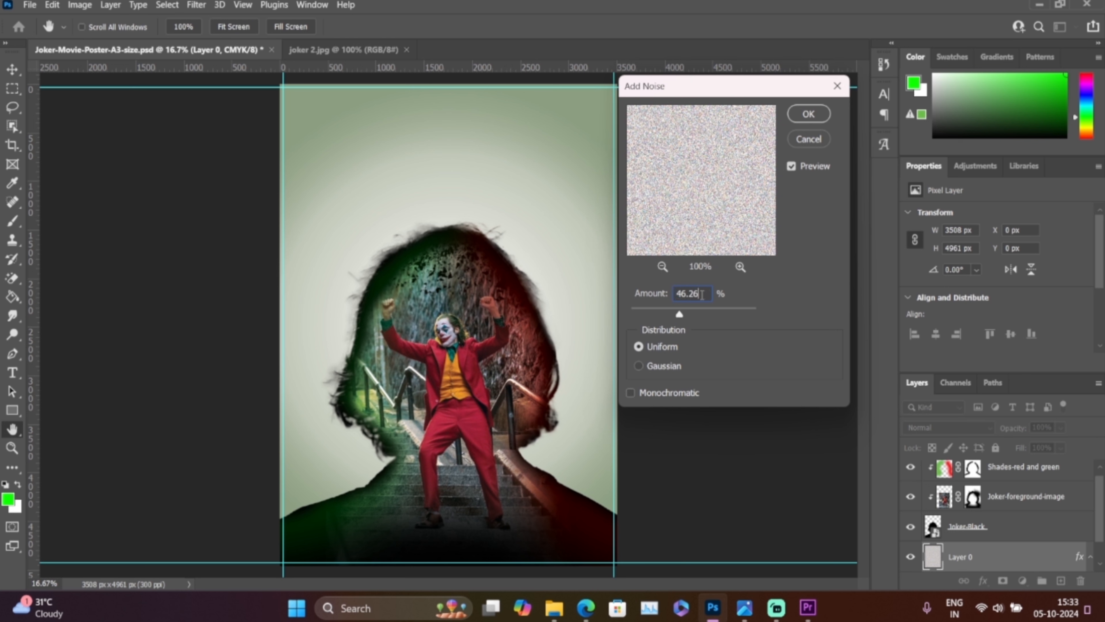
text(40)
click(805, 114)
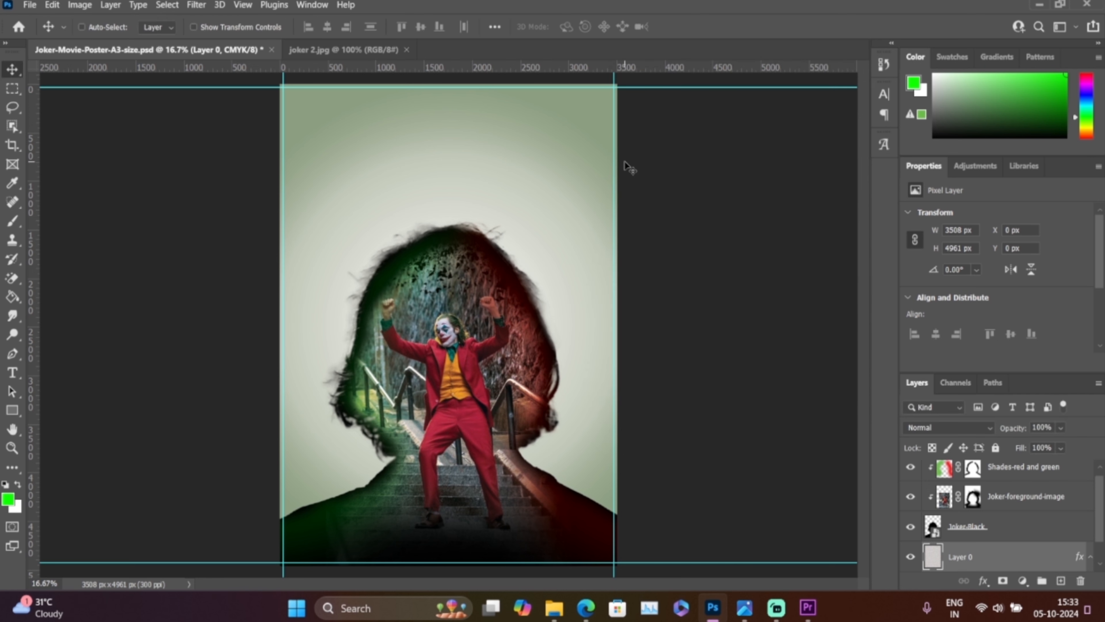
- Examine the background around the silhouette's hair up close for noise grain
key(ctrl+plus)
key(ctrl+plus)
key(ctrl+plus)
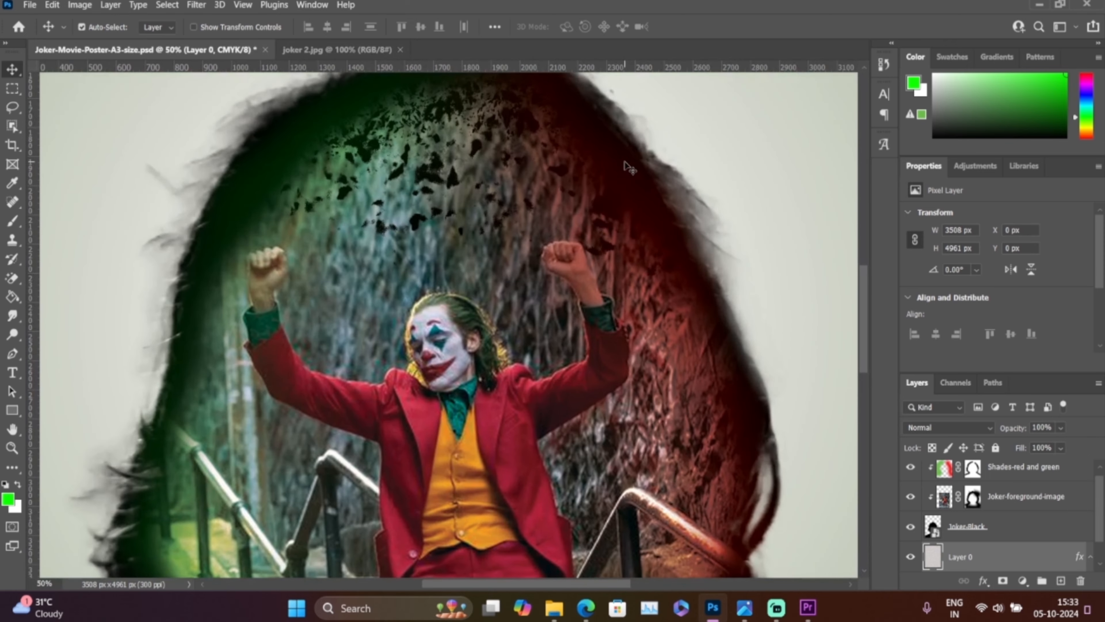
drag(602, 249, 544, 331)
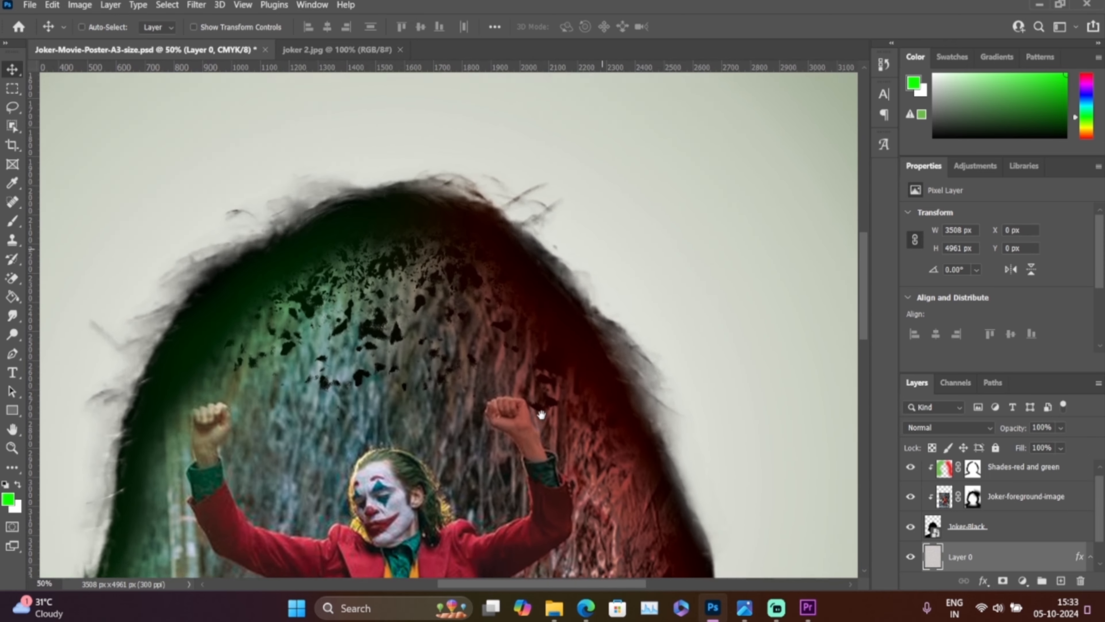
drag(564, 236, 565, 260)
key(ctrl+minus)
key(ctrl+minus)
key(ctrl+minus)
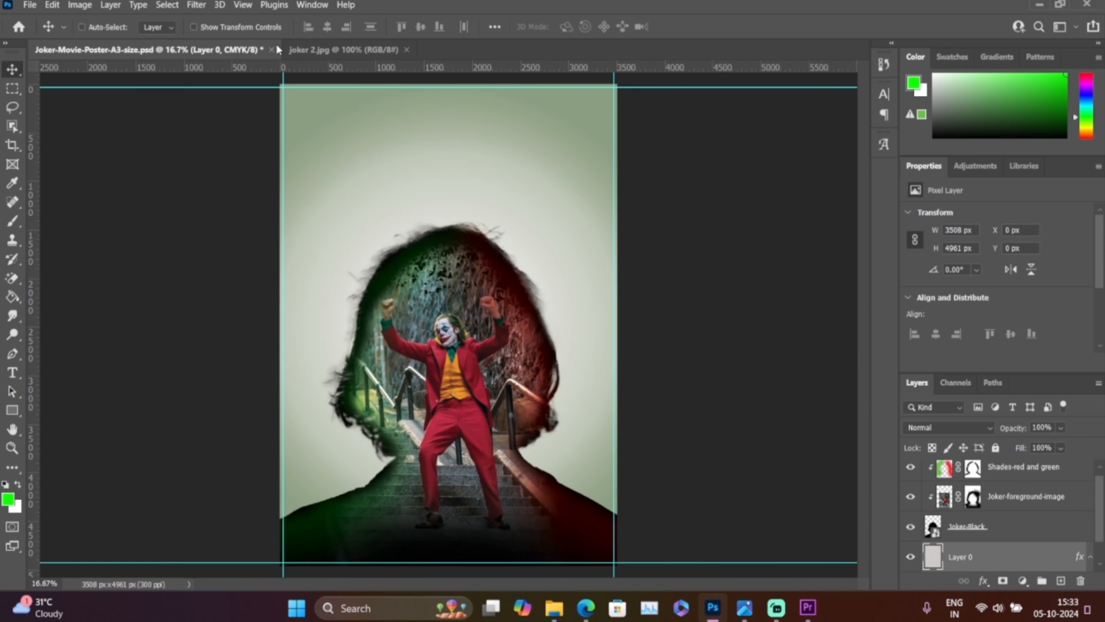
click(196, 5)
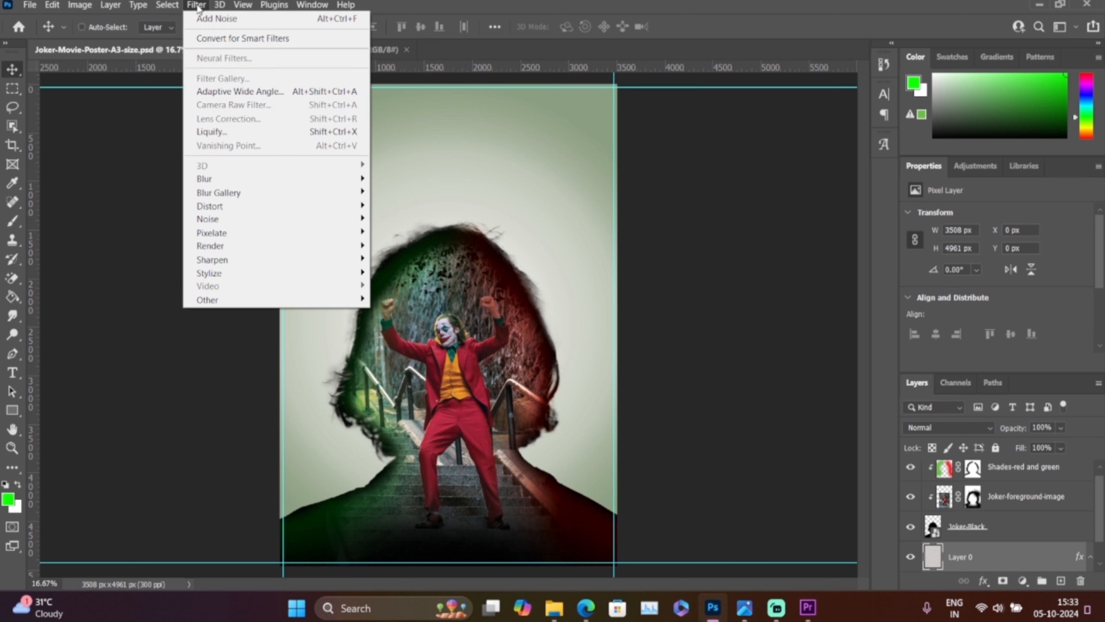
mouse_move(311, 217)
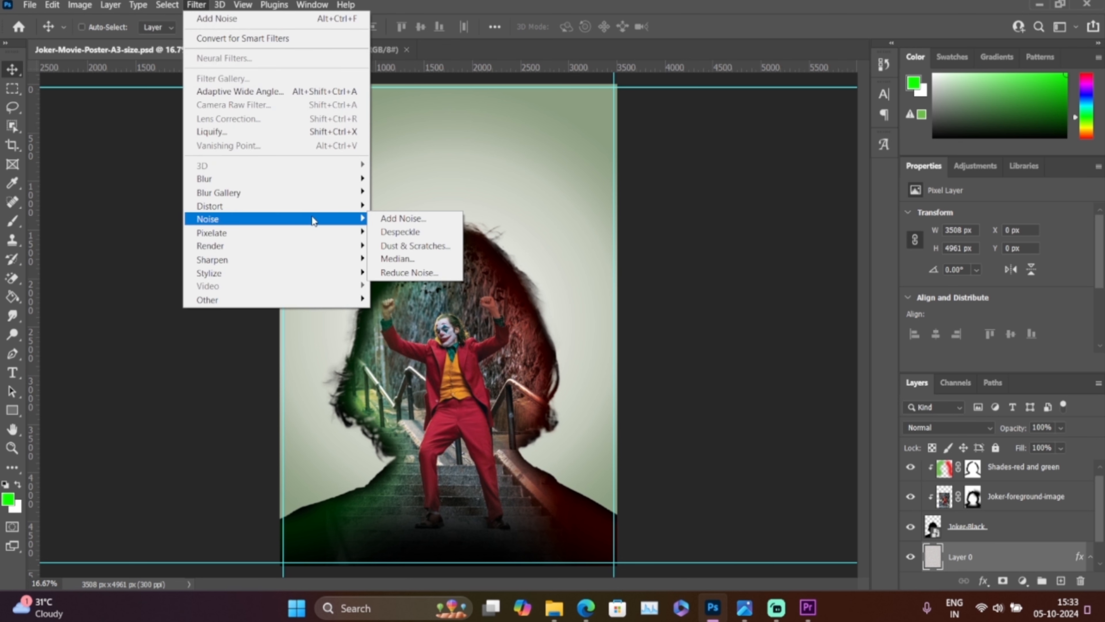
click(396, 218)
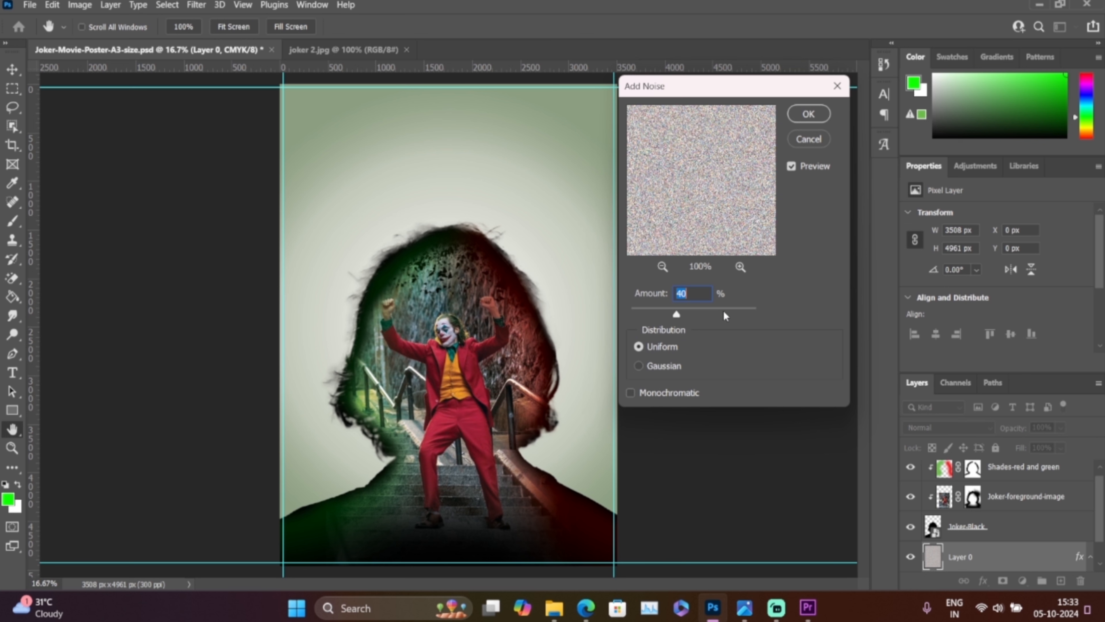
click(720, 311)
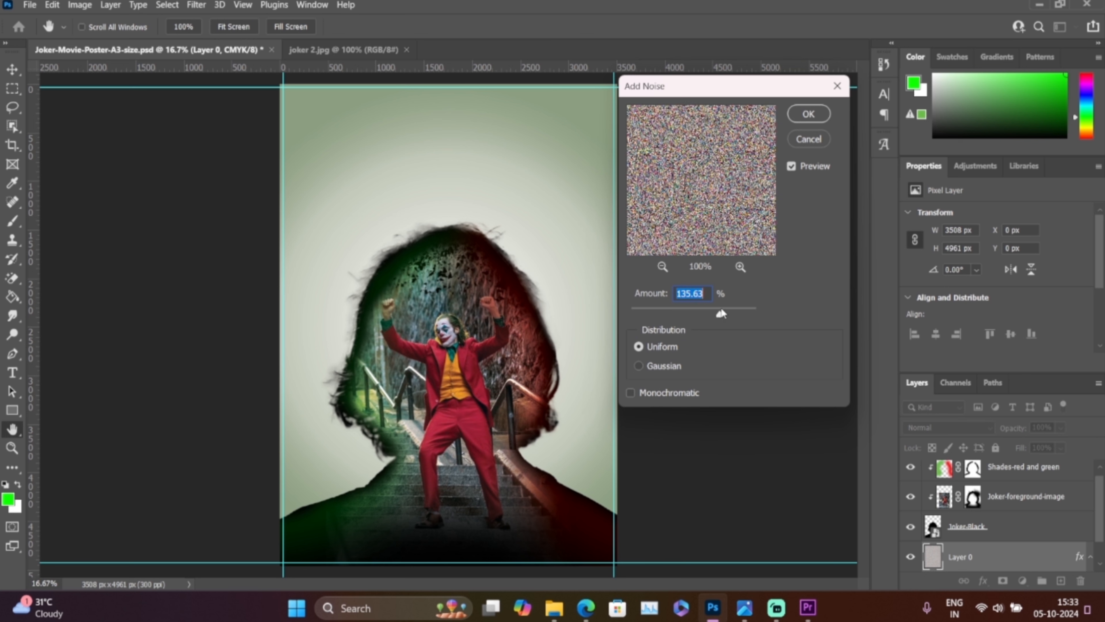
click(746, 313)
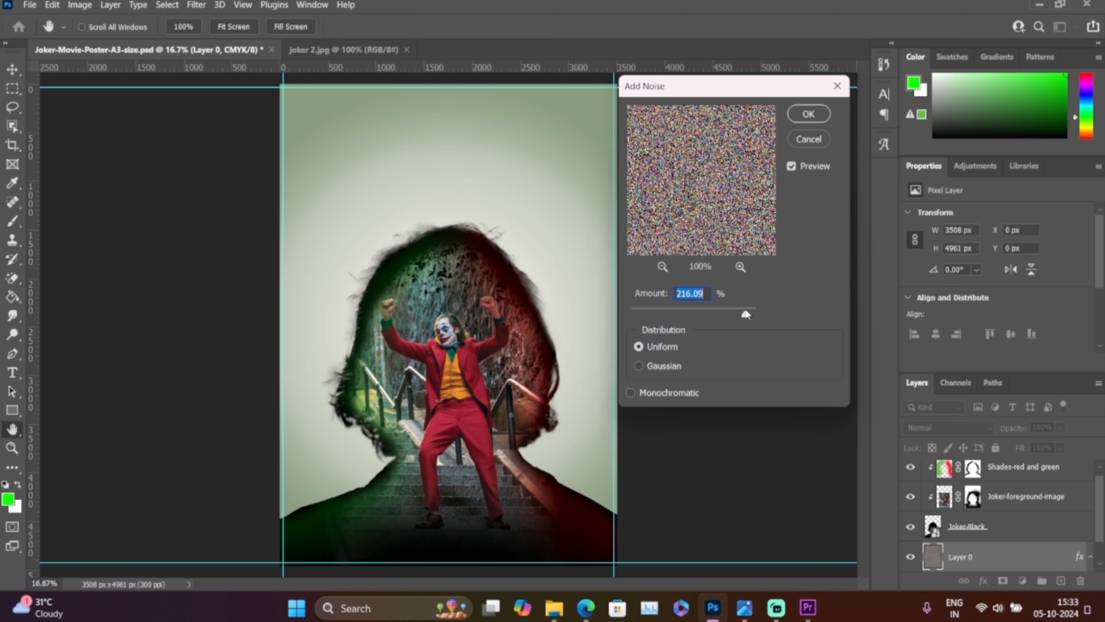
click(723, 312)
click(715, 313)
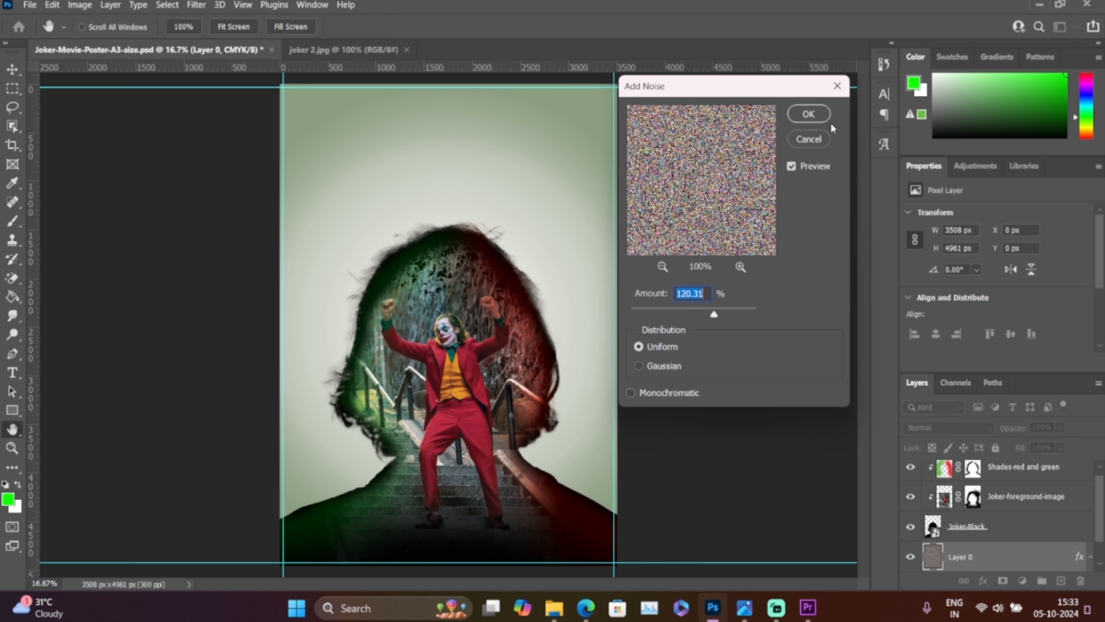
click(811, 143)
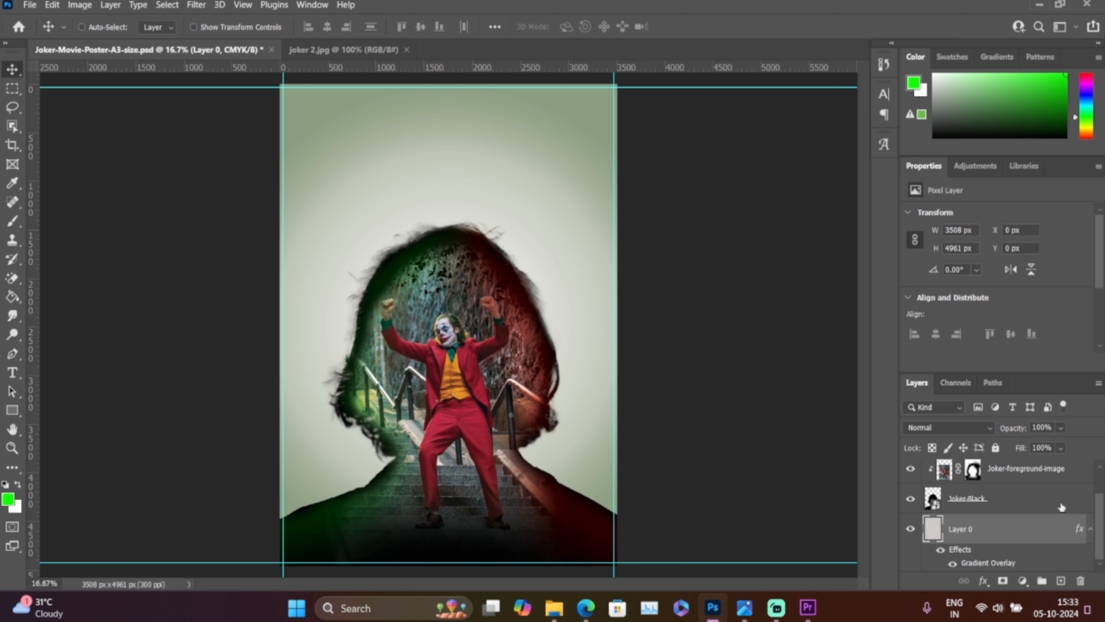
- Undo the noise applied to the background layer and convert that layer to a smart object
key(ctrl)
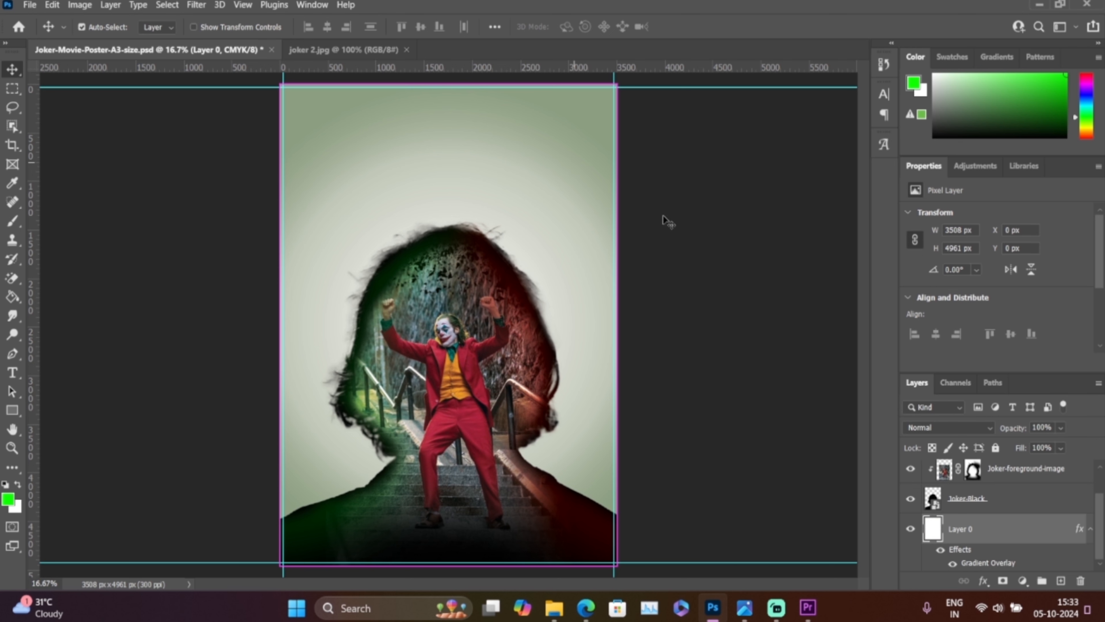
right_click(1032, 538)
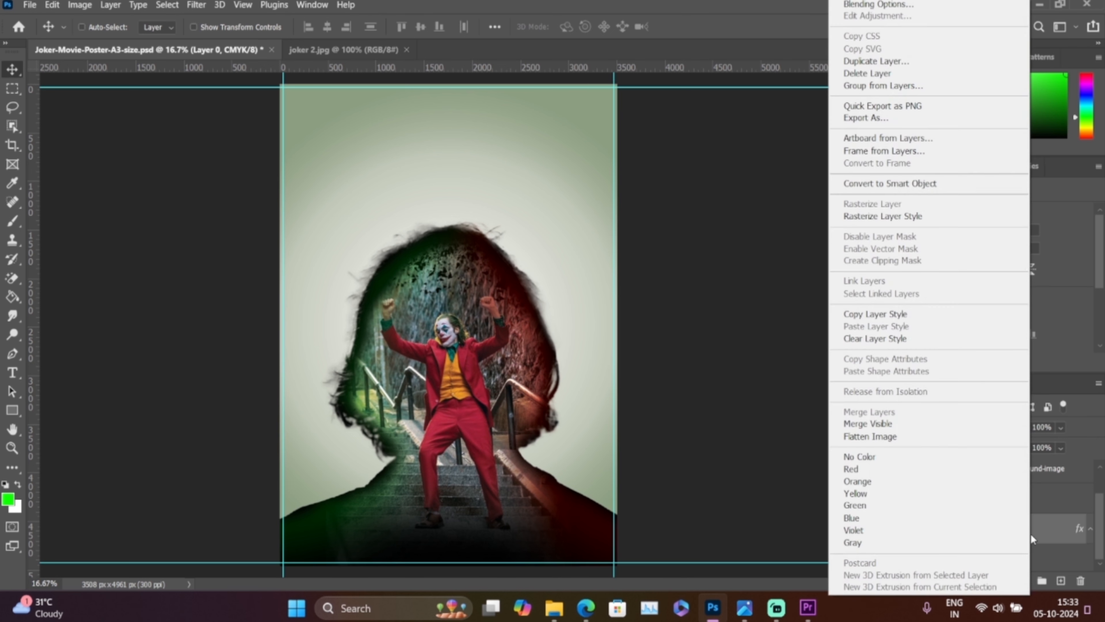
click(890, 183)
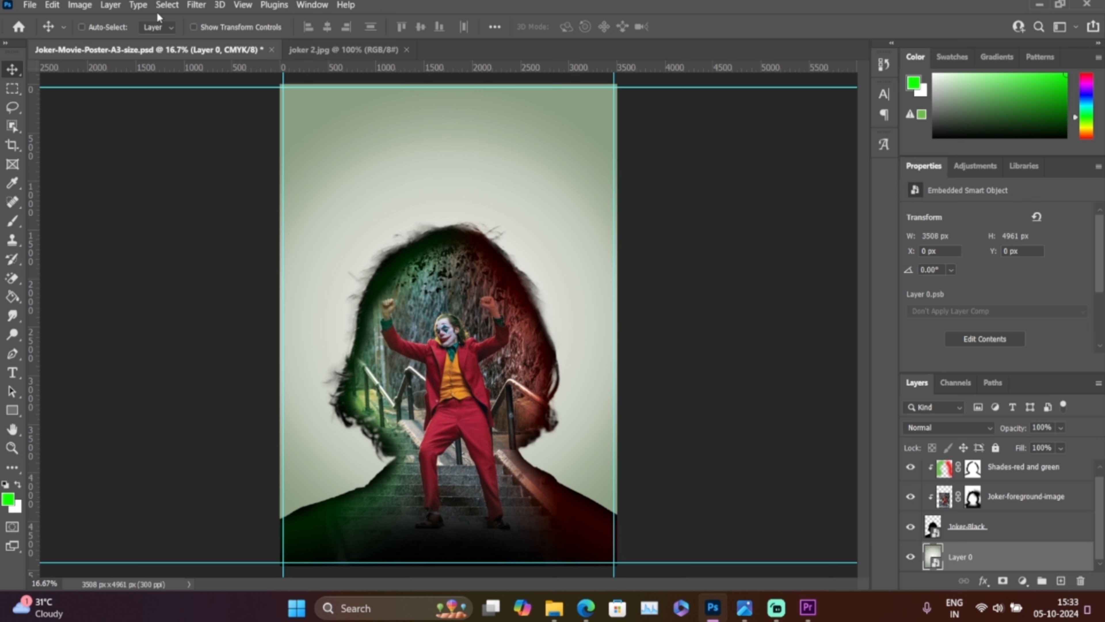
- Add uniform, non-monochromatic noise of 40.52% to the background smart object
click(195, 5)
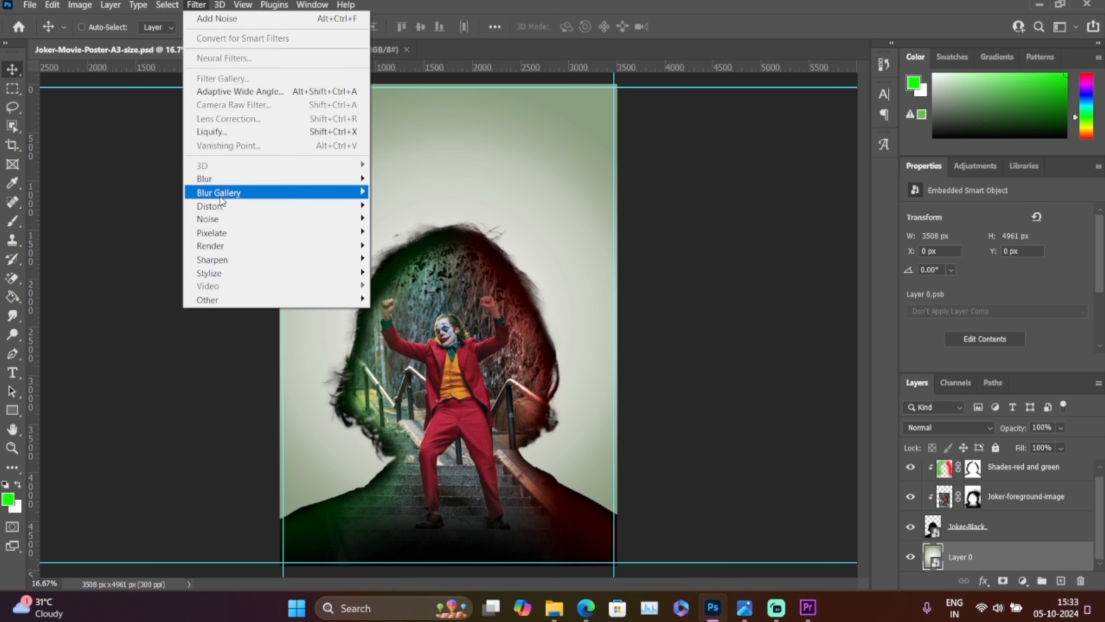
mouse_move(229, 216)
click(381, 219)
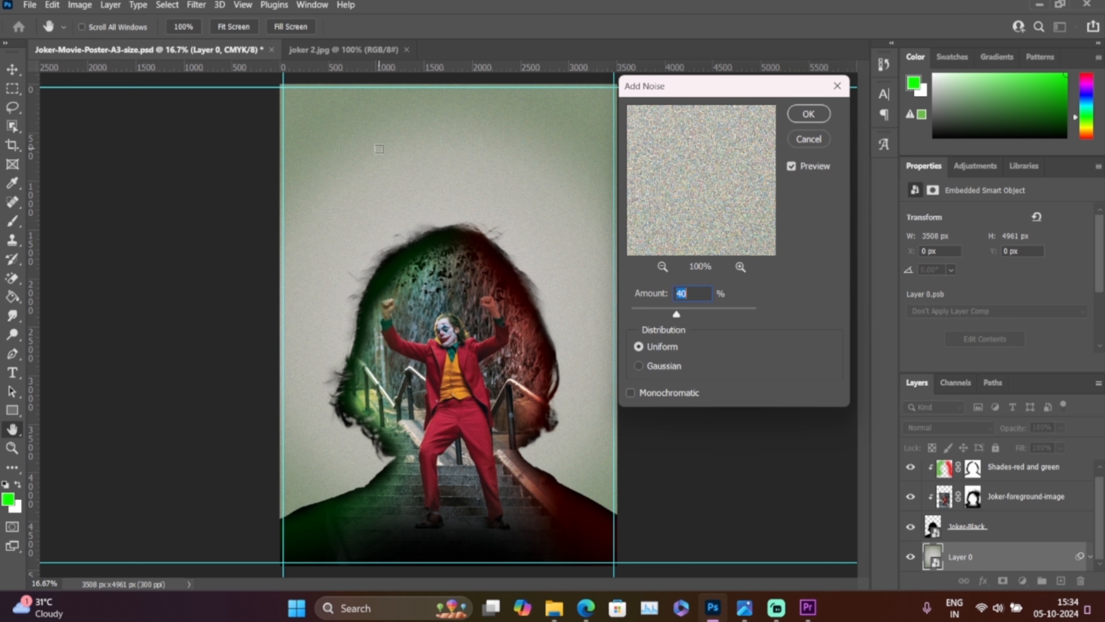
click(696, 313)
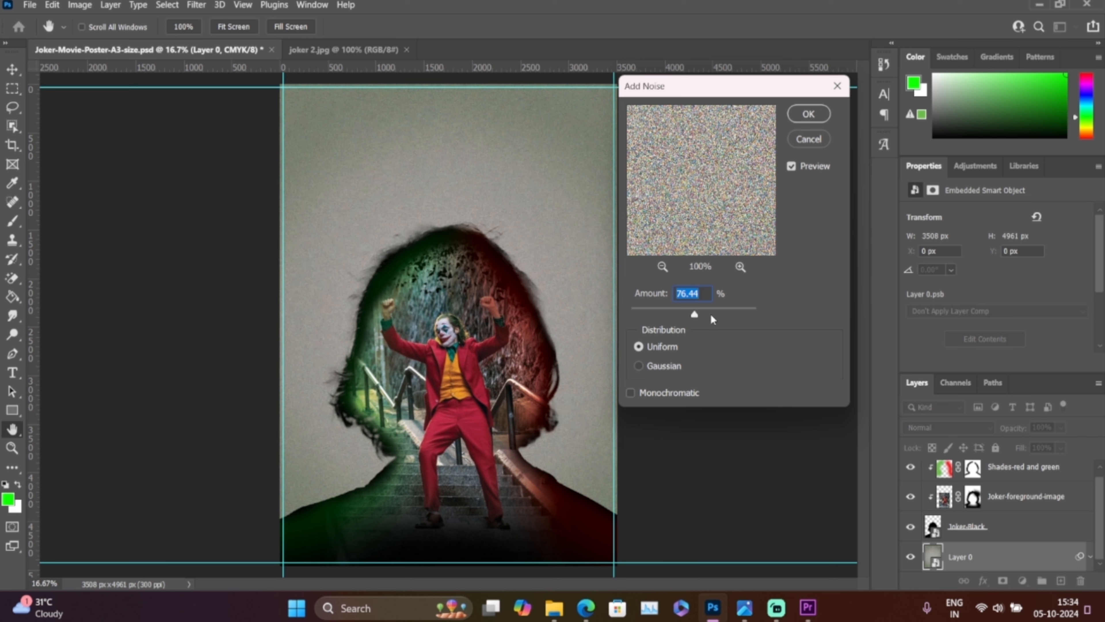
click(688, 311)
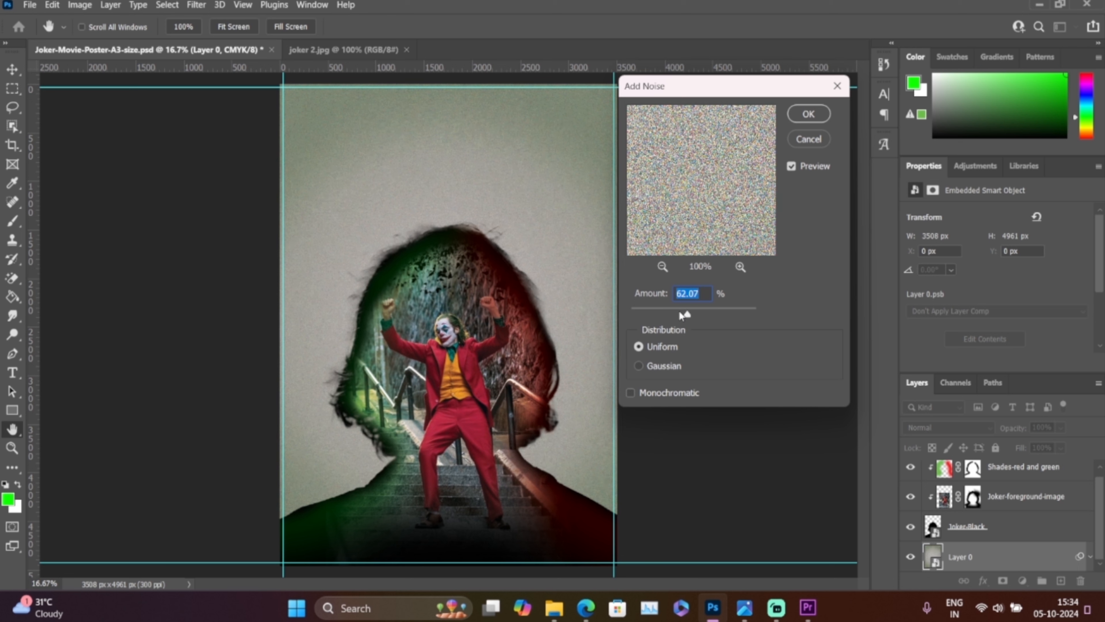
click(674, 314)
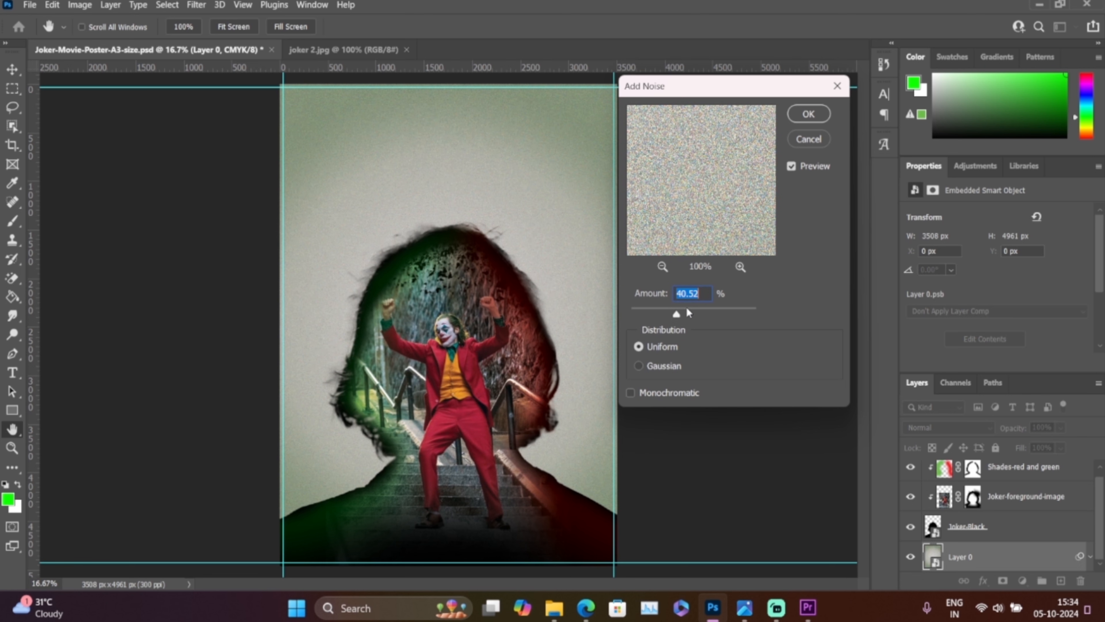
click(808, 114)
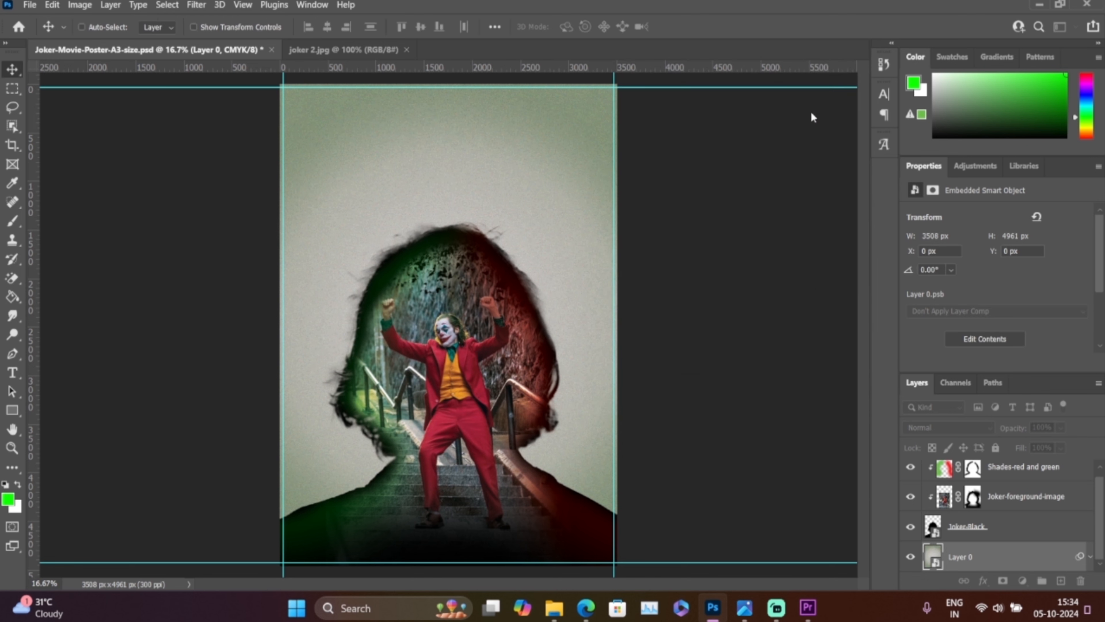
- Compare the poster with the reference image Joker-Movie-poster.jpg in the image viewer and open the background smart object's contents for editing
click(745, 607)
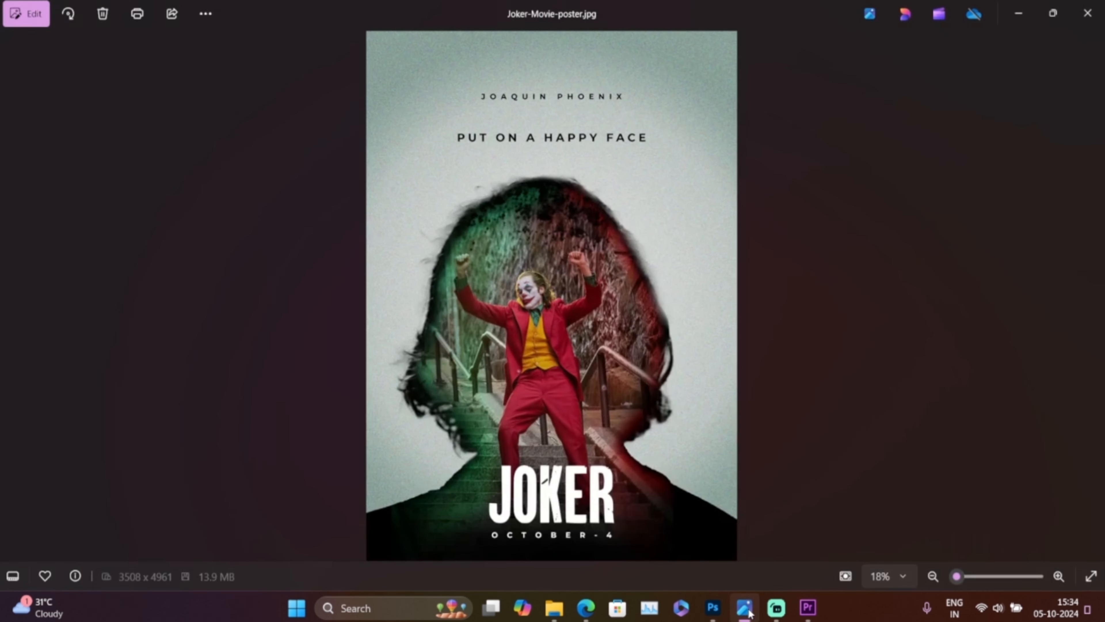
click(744, 607)
click(744, 607)
click(744, 607)
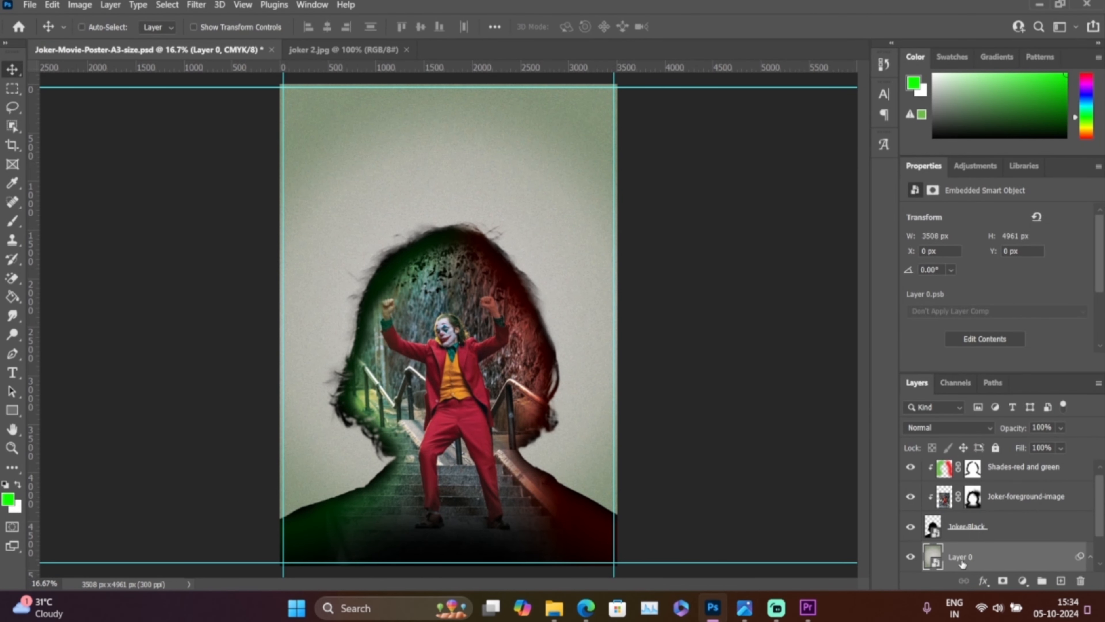
double_click(933, 557)
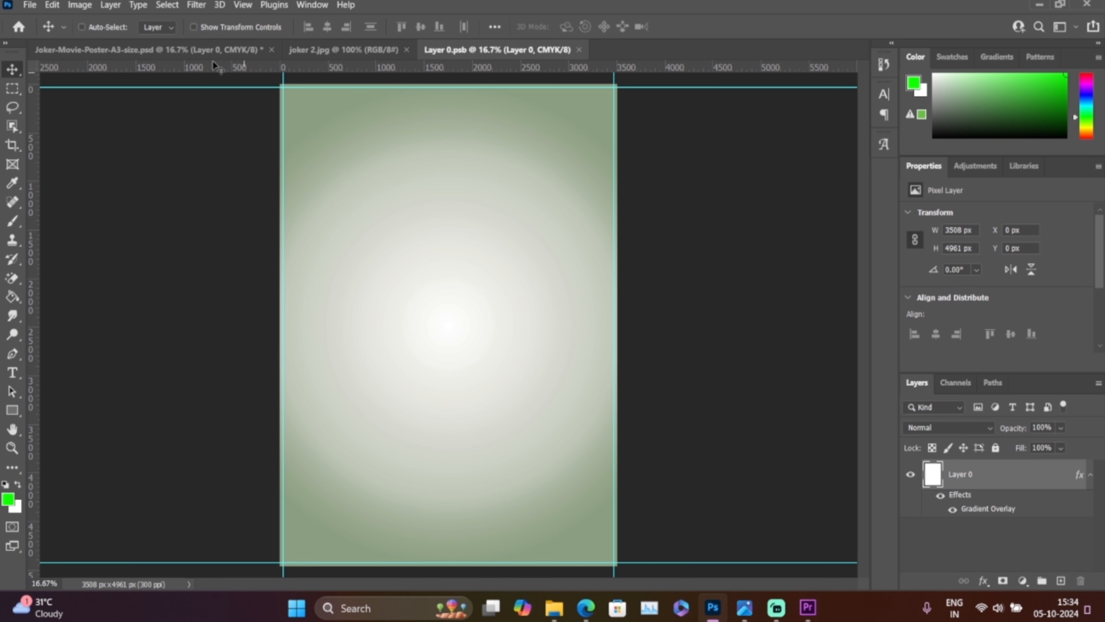
click(213, 49)
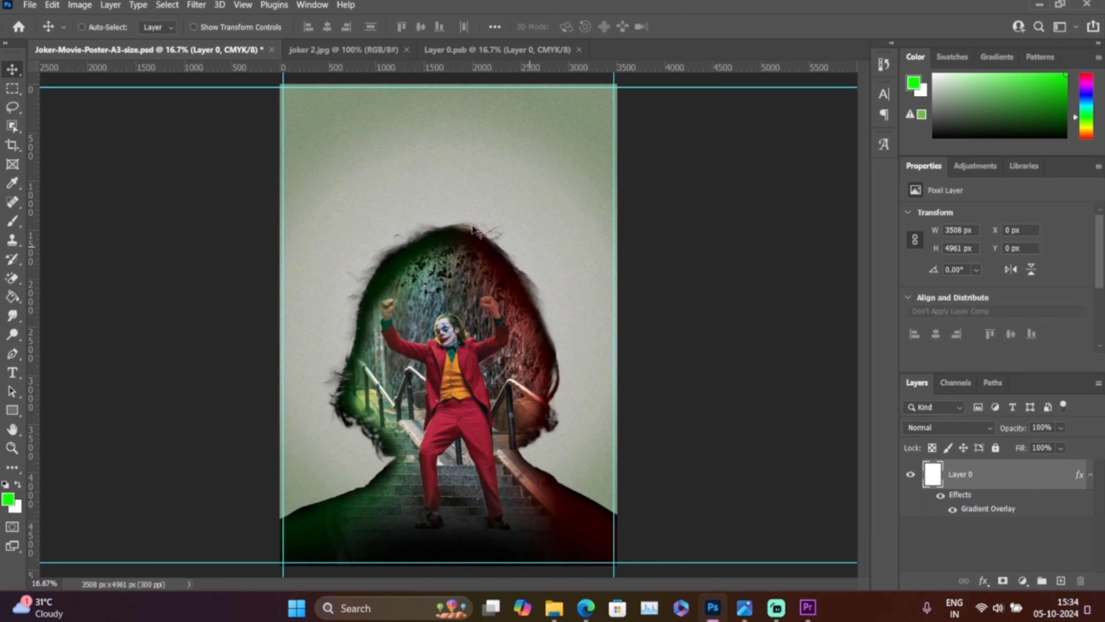
click(521, 56)
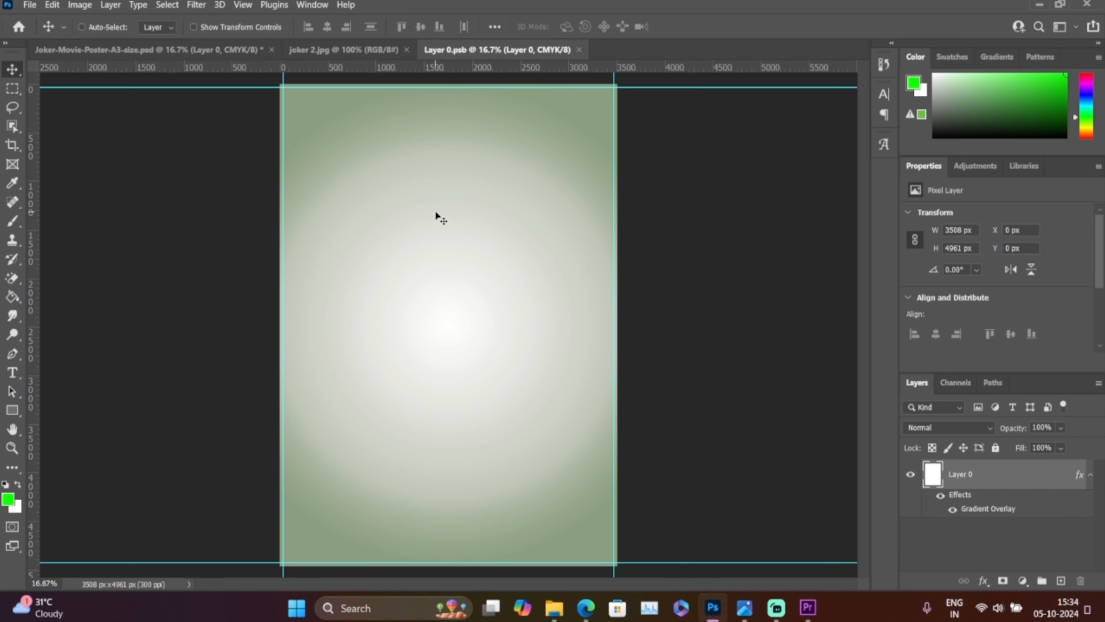
- Change the green end stop of the gradient overlay to a bluish green, #90b2a5, using the reference poster as a guide
double_click(979, 512)
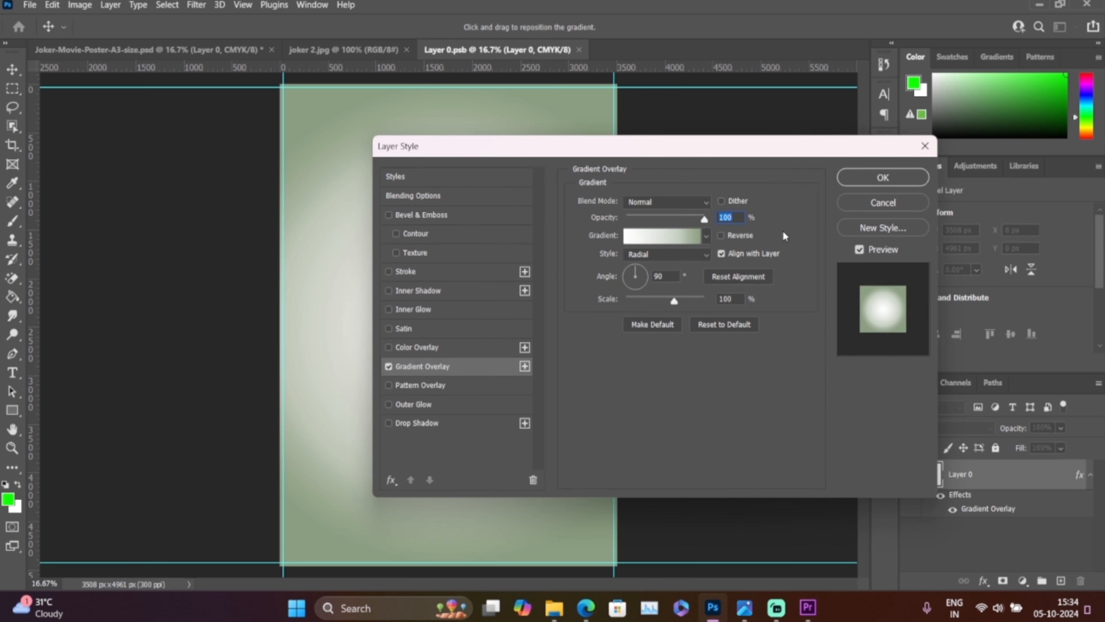
click(672, 236)
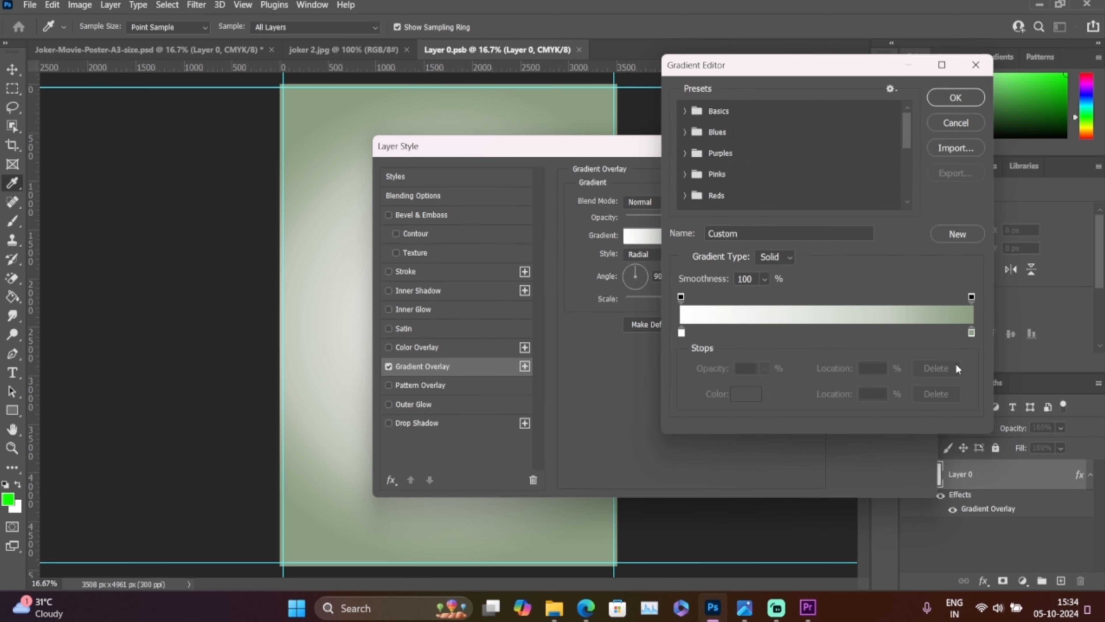
click(970, 332)
click(745, 393)
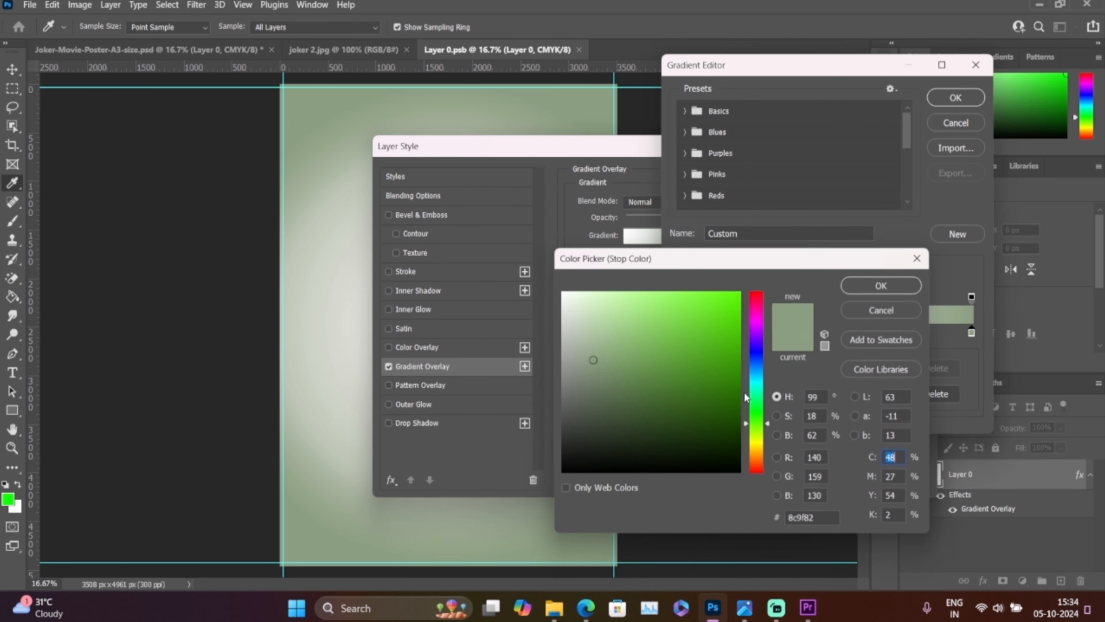
drag(769, 424, 769, 396)
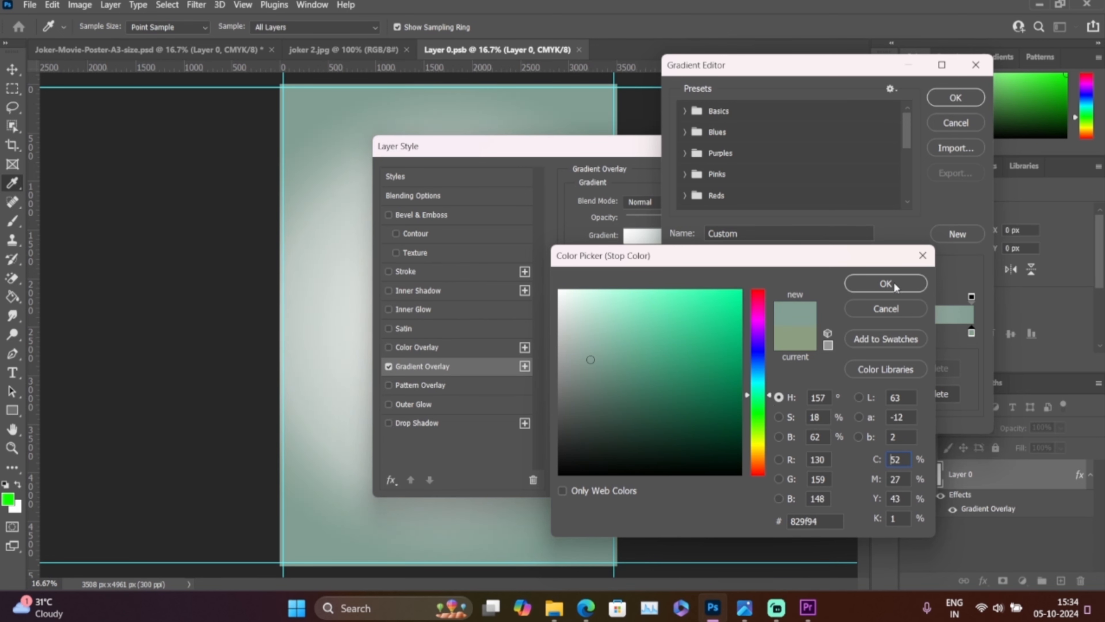
click(744, 608)
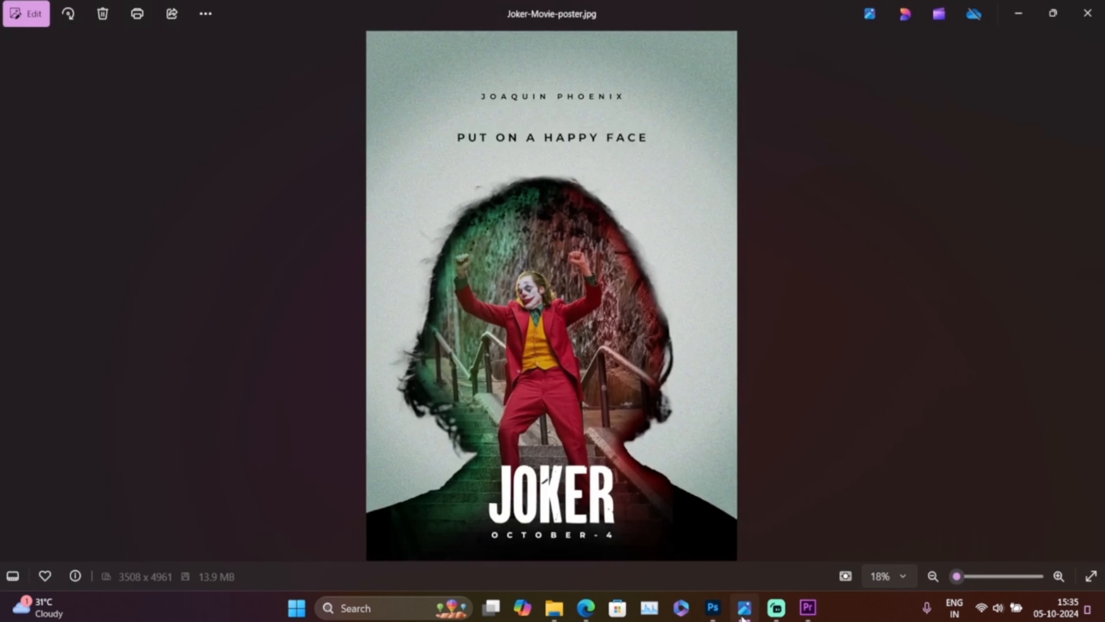
click(743, 610)
click(593, 348)
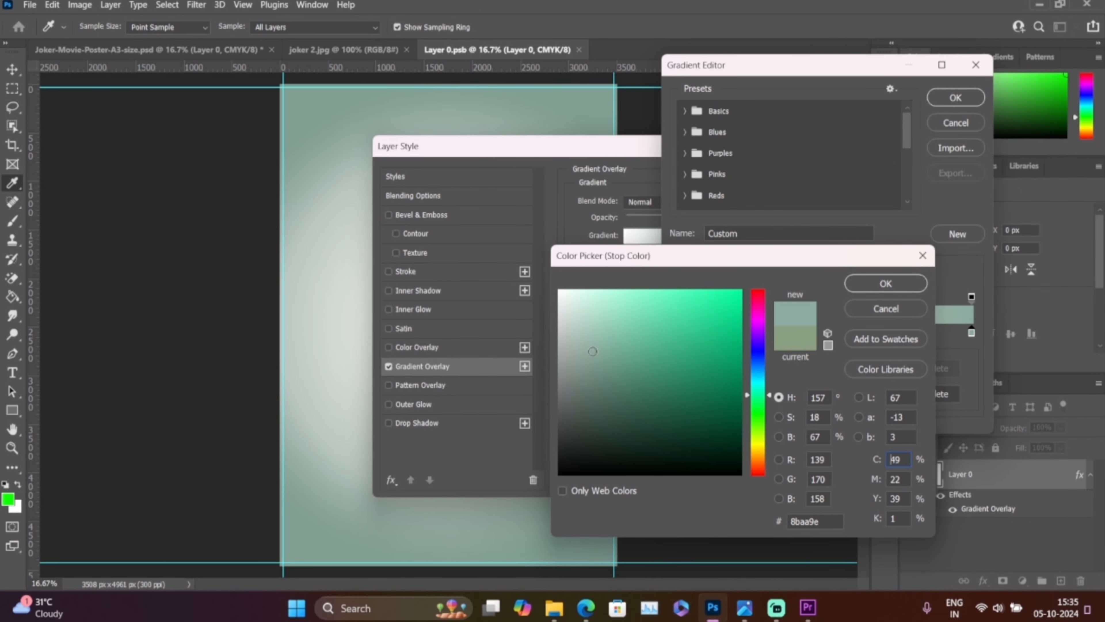
click(863, 288)
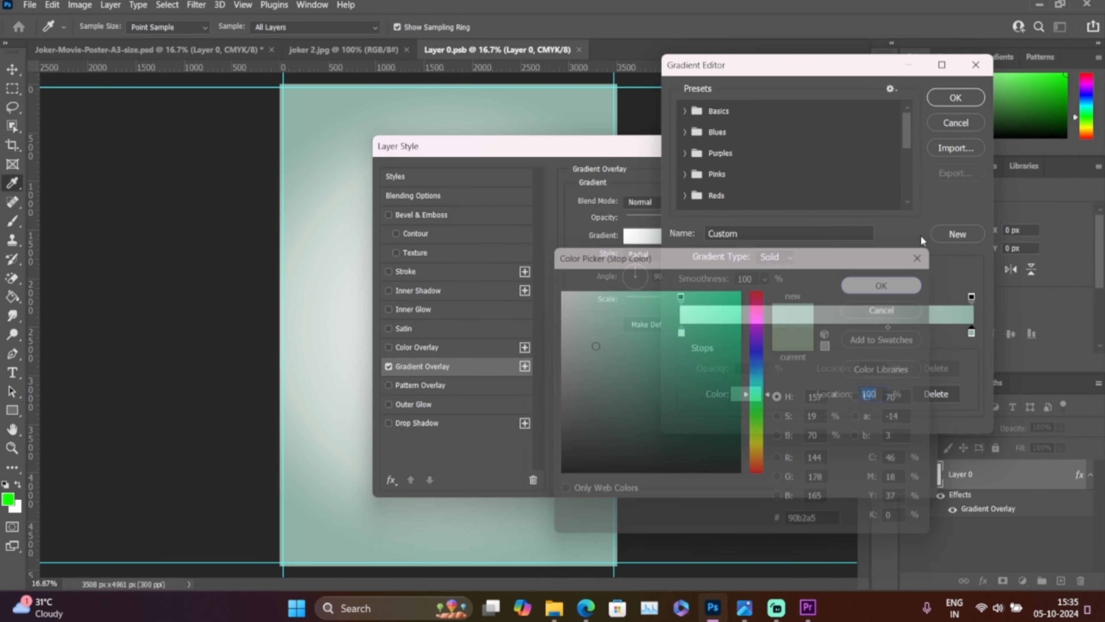
- Apply the edited gradient overlay to the background, save the smart object's contents and close them
click(965, 101)
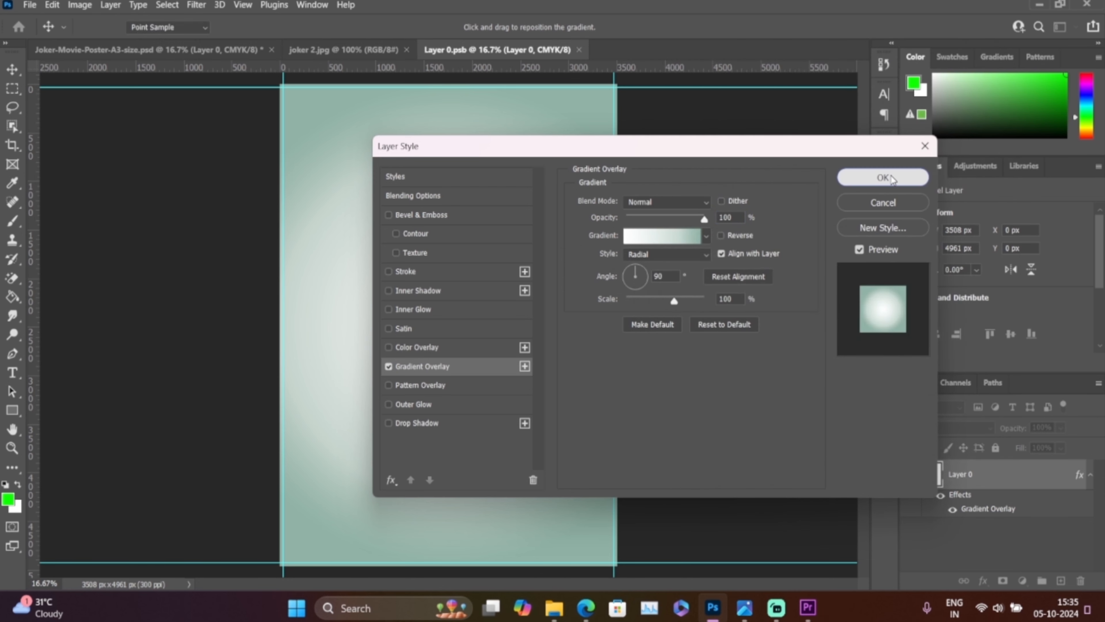
click(861, 182)
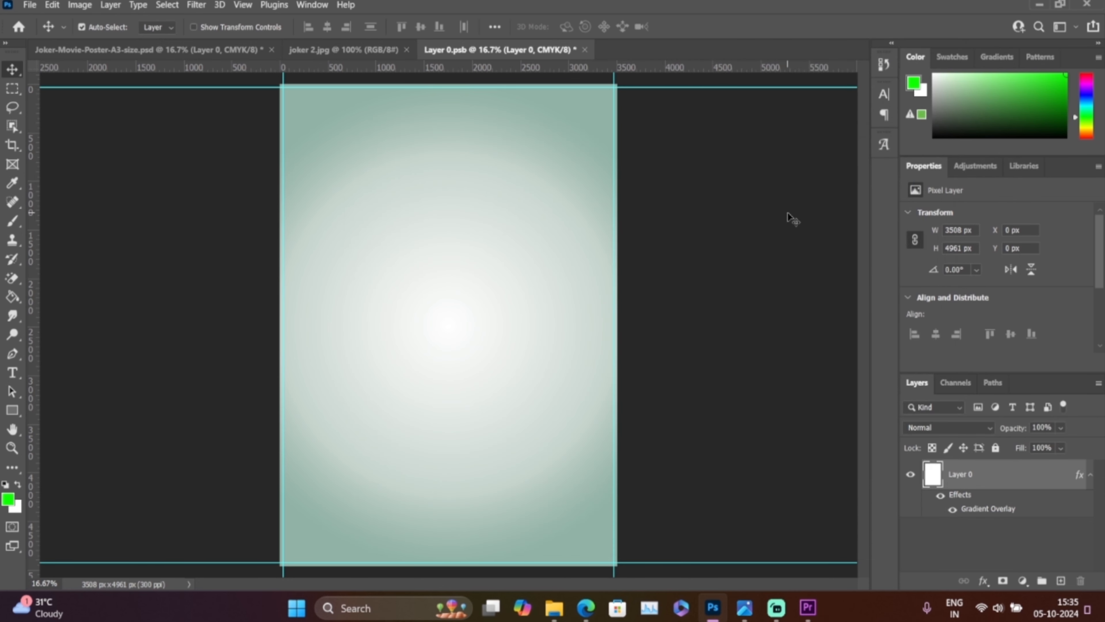
key(ctrl+s)
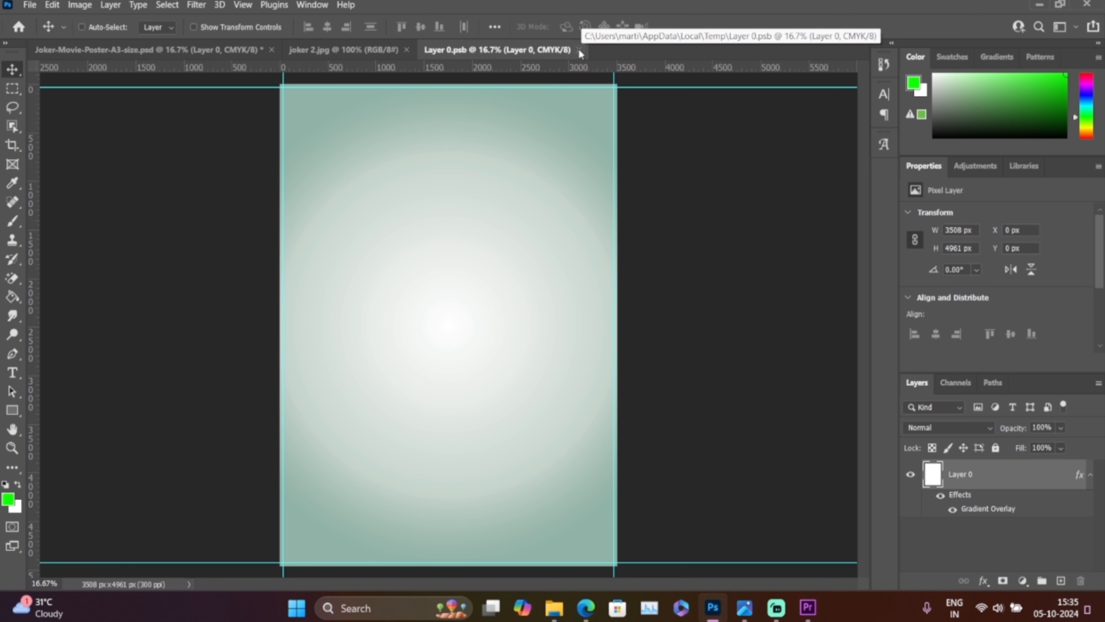
key(ctrl+w)
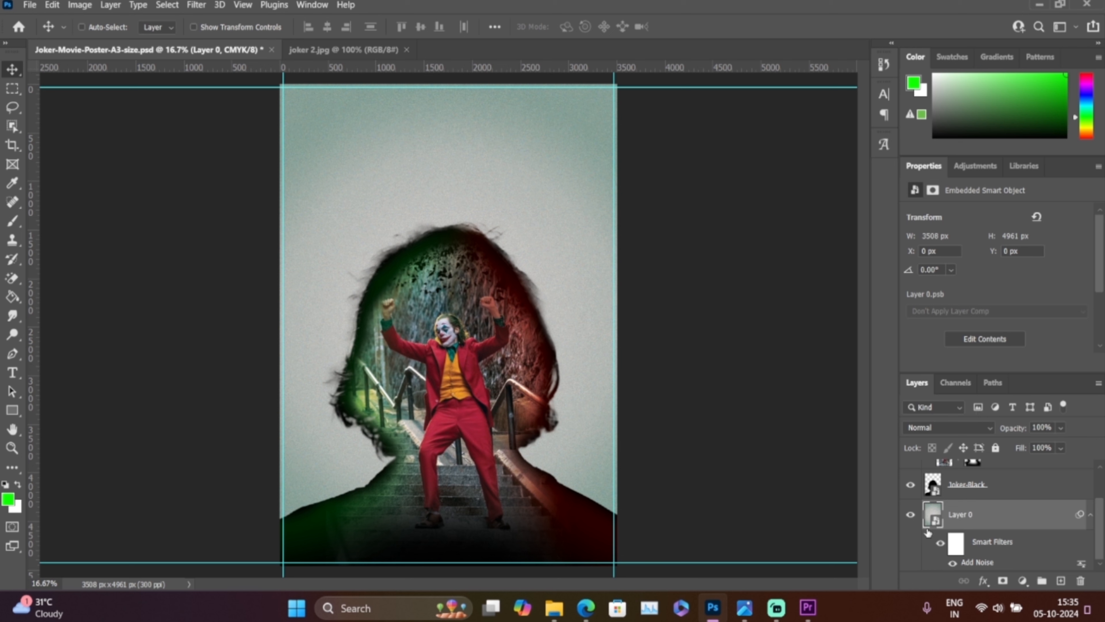
click(196, 5)
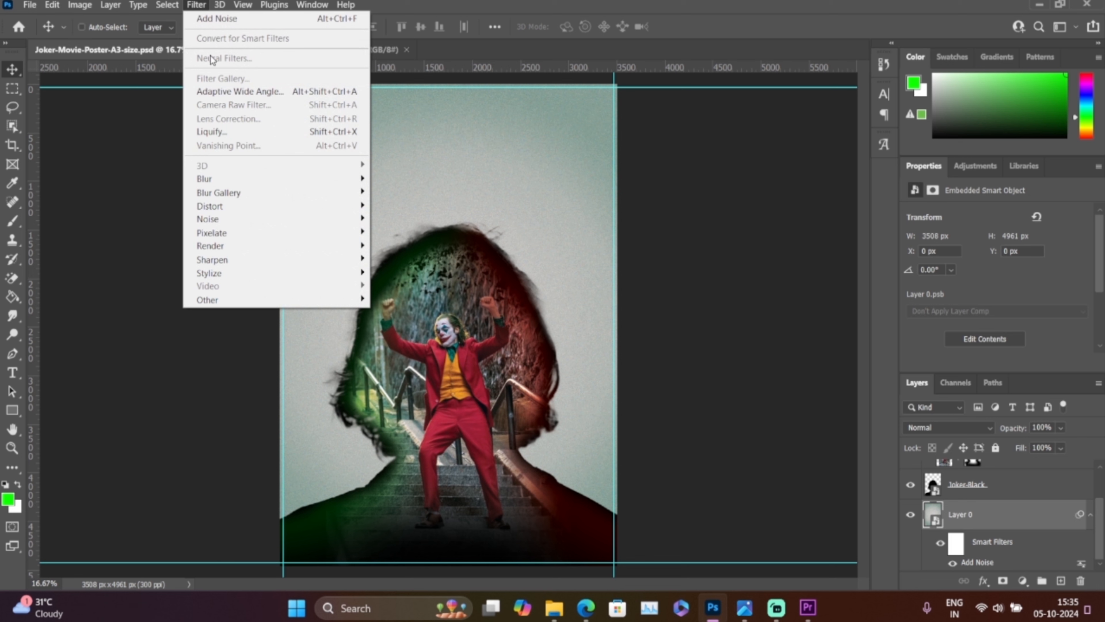
mouse_move(253, 186)
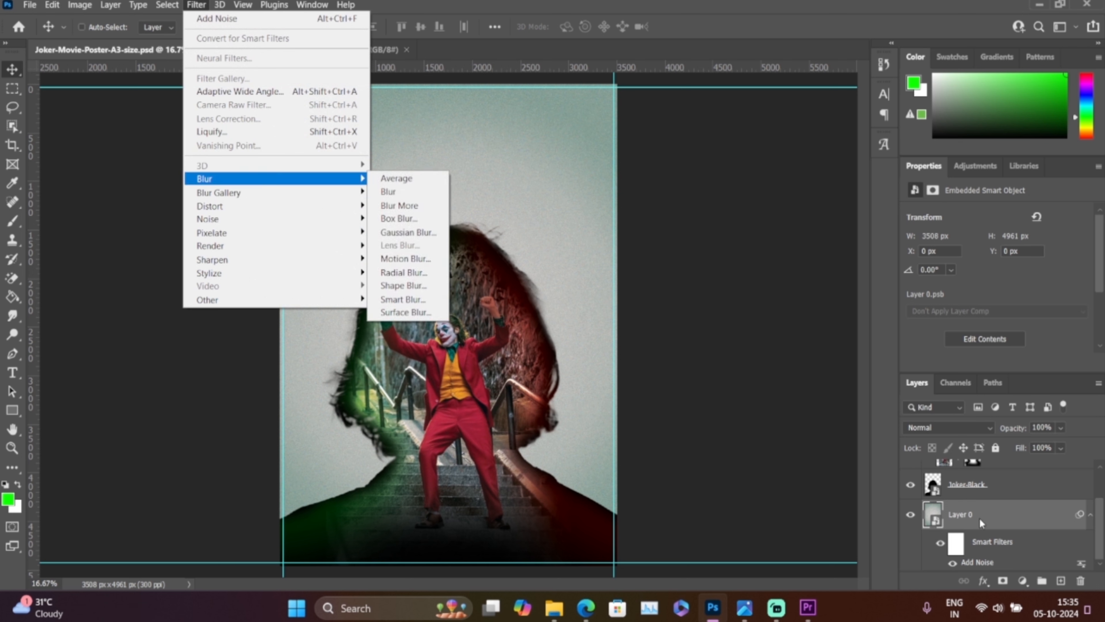
click(1020, 543)
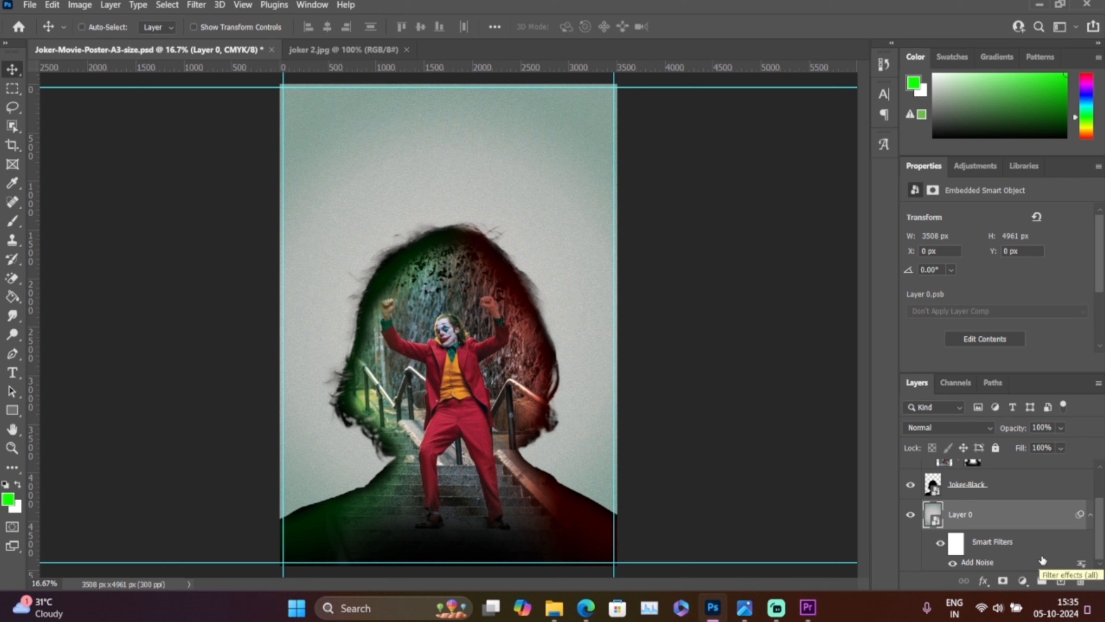
double_click(1080, 563)
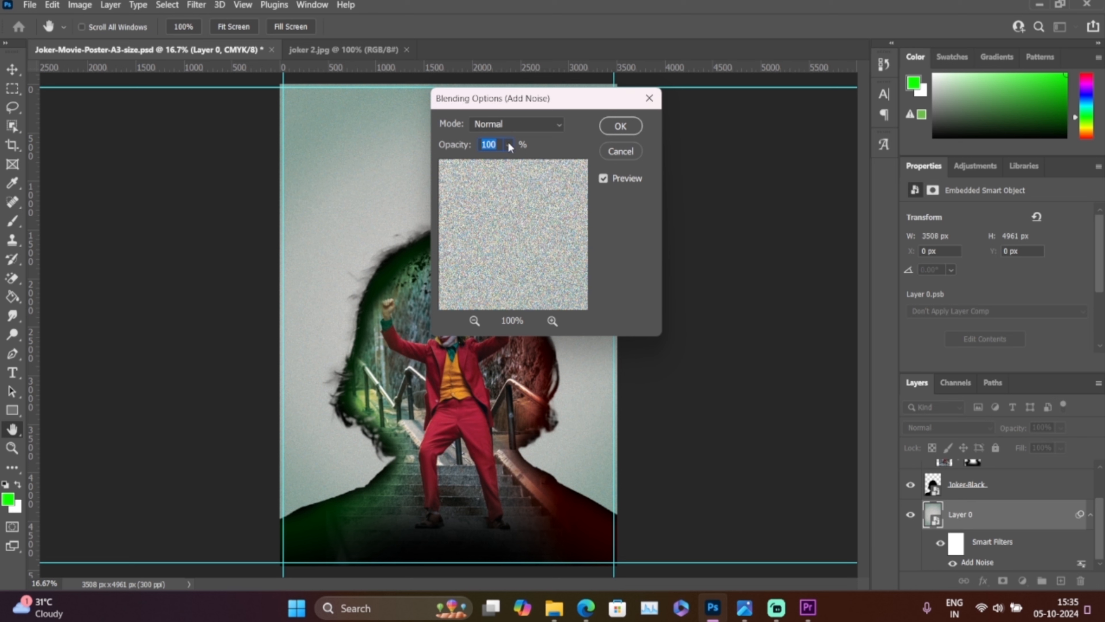
click(558, 124)
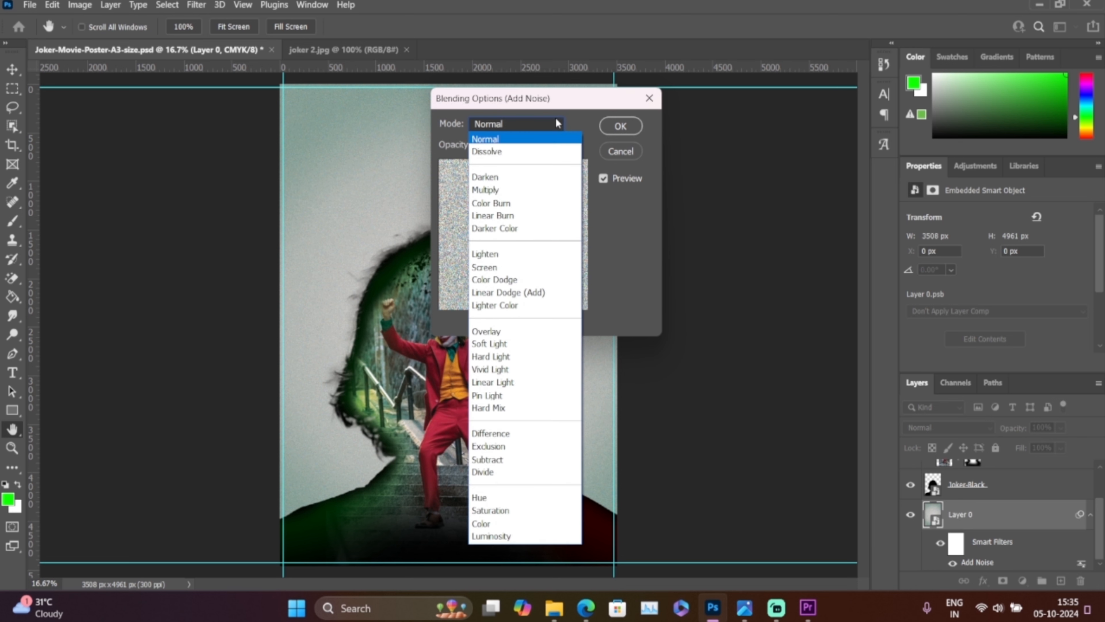
click(555, 118)
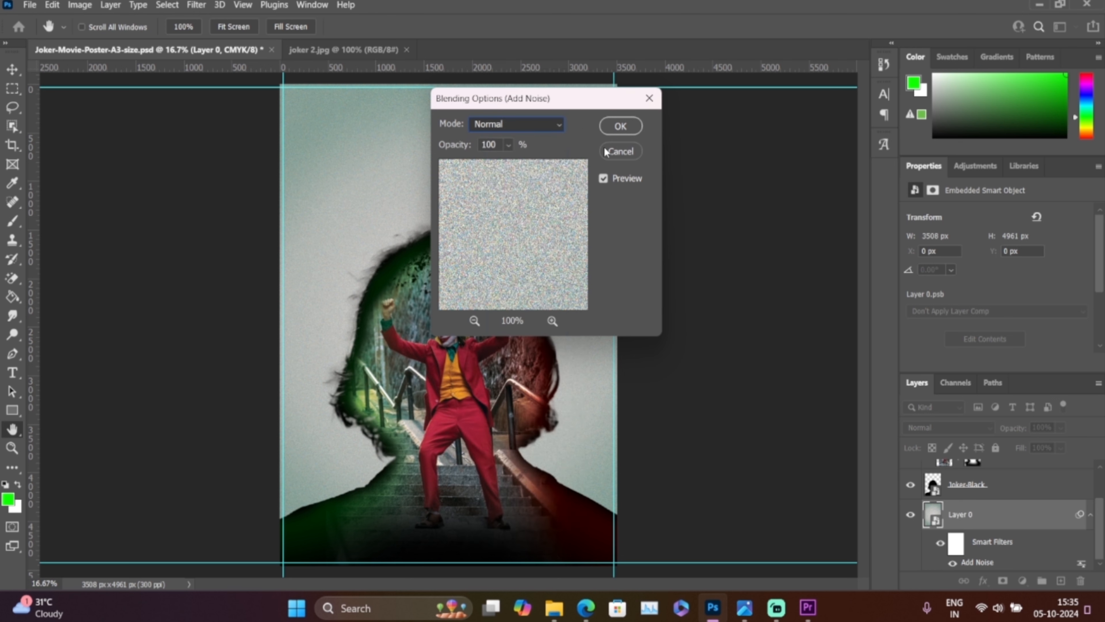
click(620, 153)
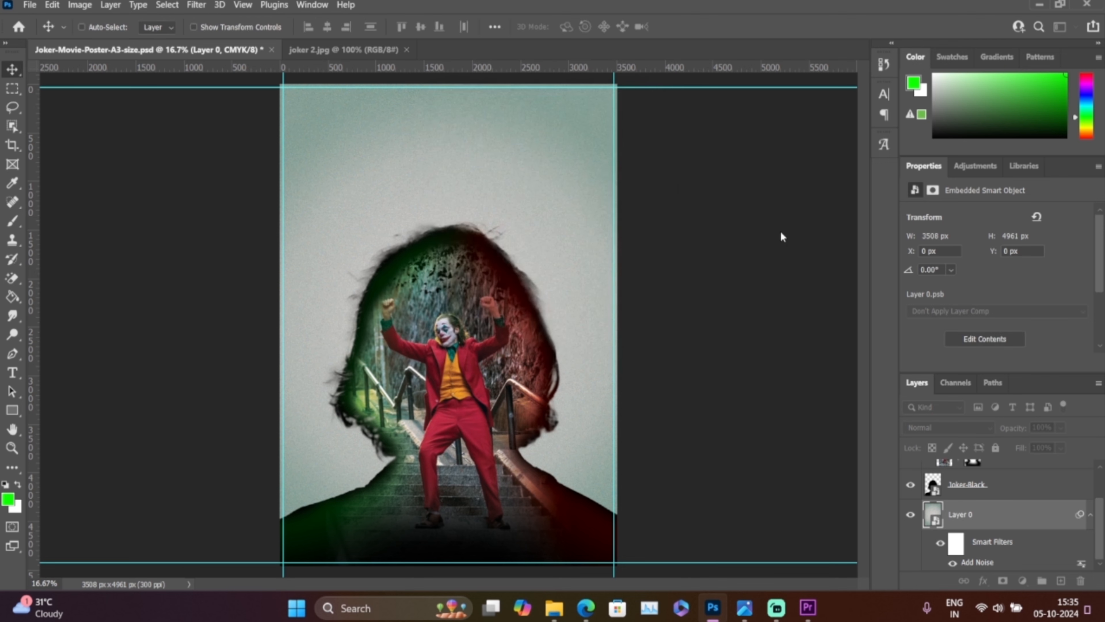
- Save the poster document and check the text layout on the reference image Joker-Movie-poster.jpg in the image viewer
key(ctrl+minus)
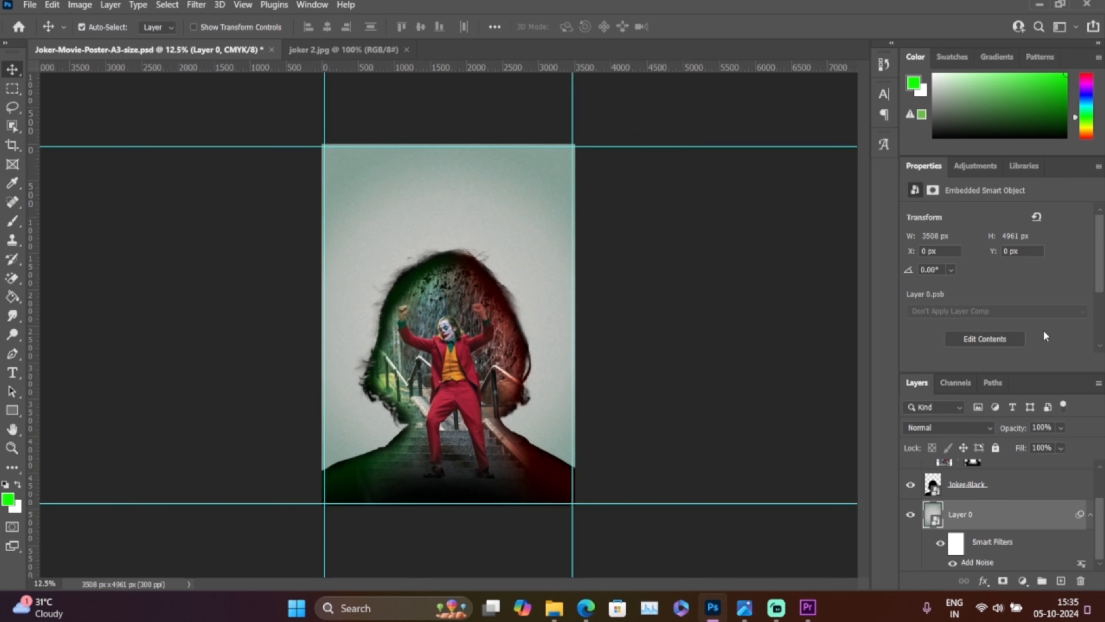
key(ctrl+s)
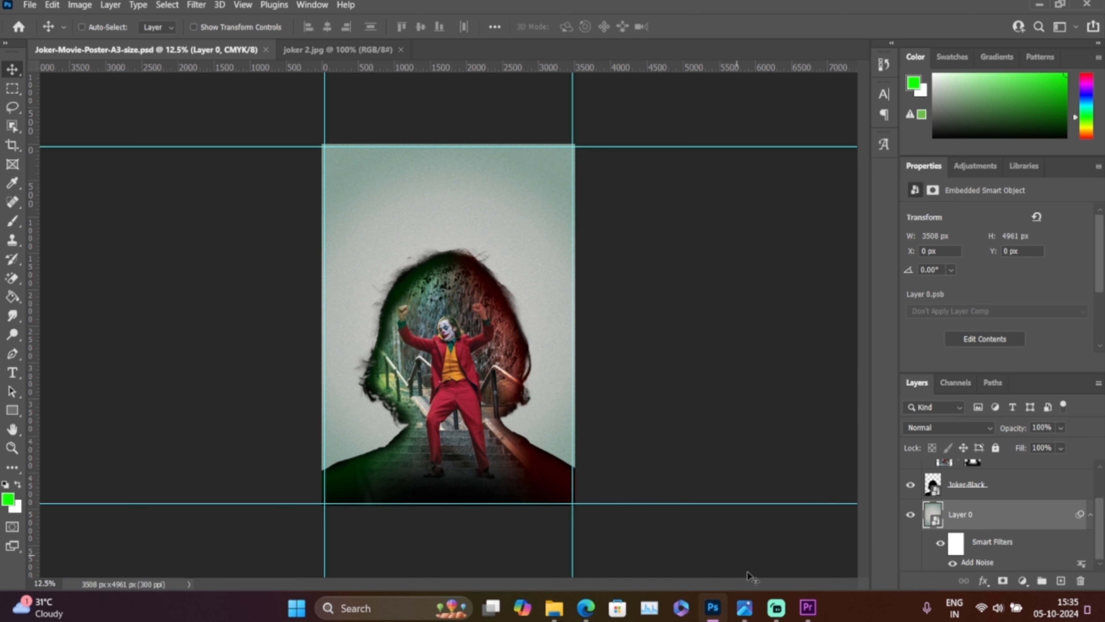
click(744, 608)
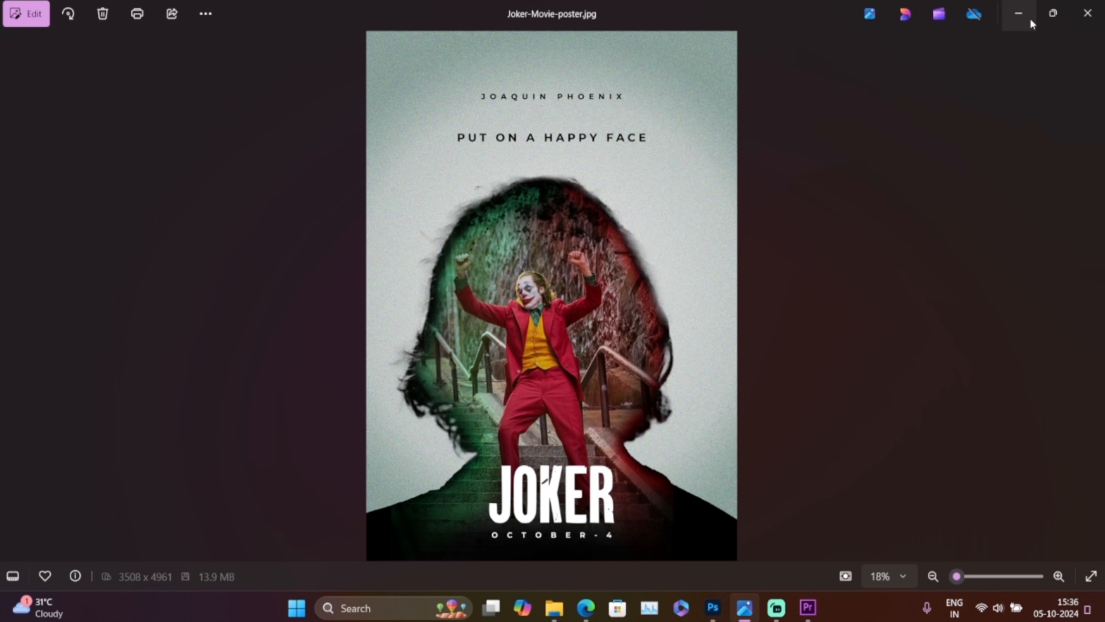
click(1019, 15)
- Start a new text layer on the poster with the text colour set to white, #ffffff
click(11, 373)
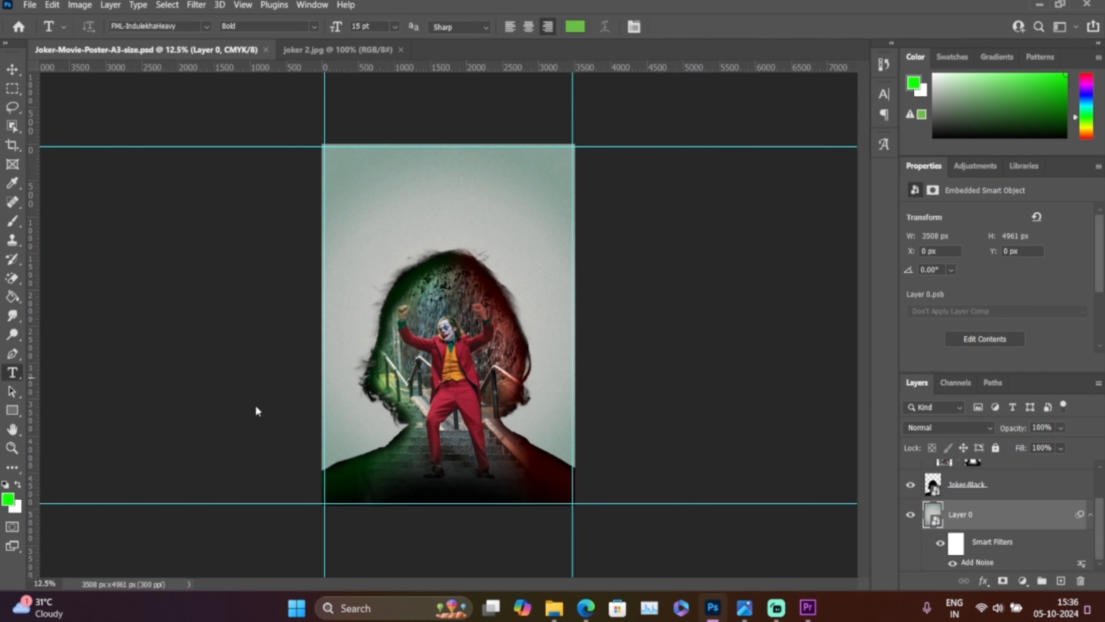
click(575, 27)
click(561, 291)
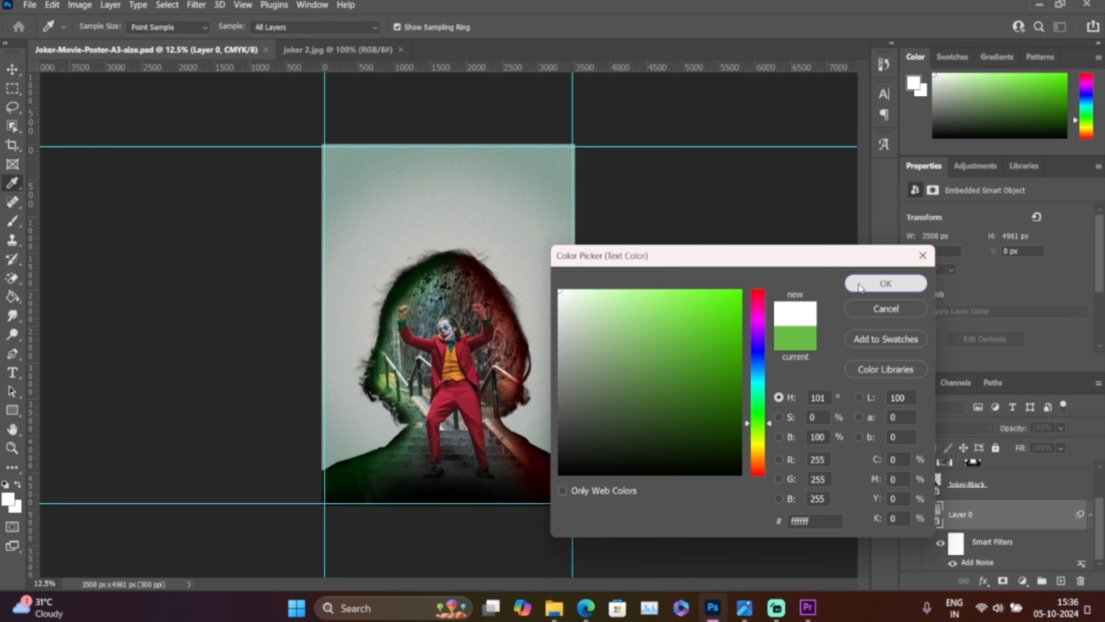
click(886, 283)
click(398, 438)
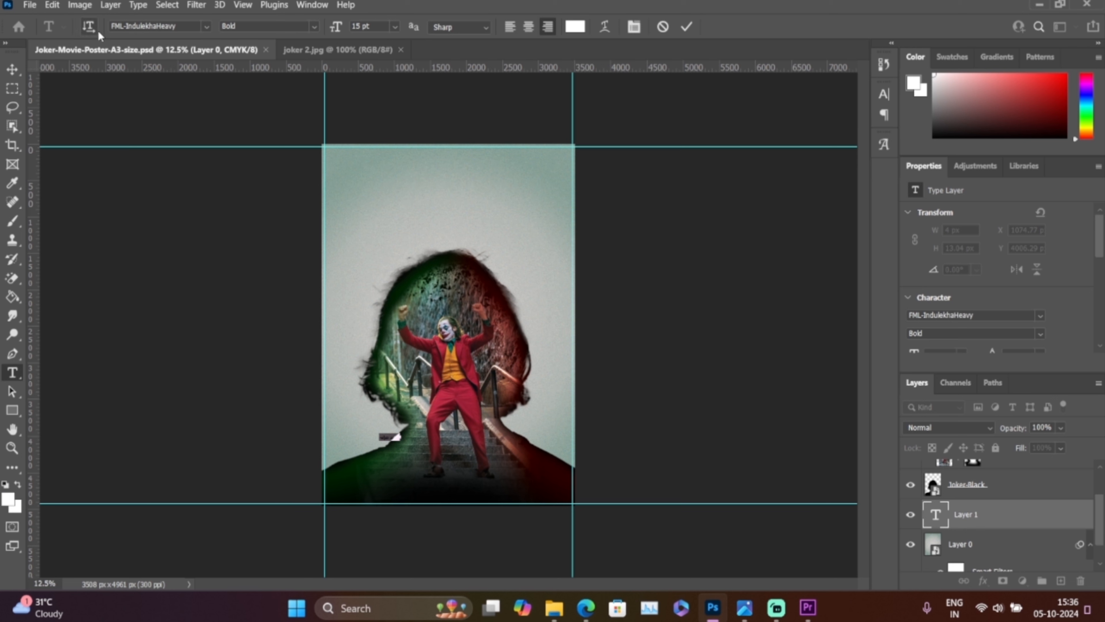
- Set the placeholder text to the Gothic Joker Regular font at 200 pt and move it above the head silhouette
click(179, 27)
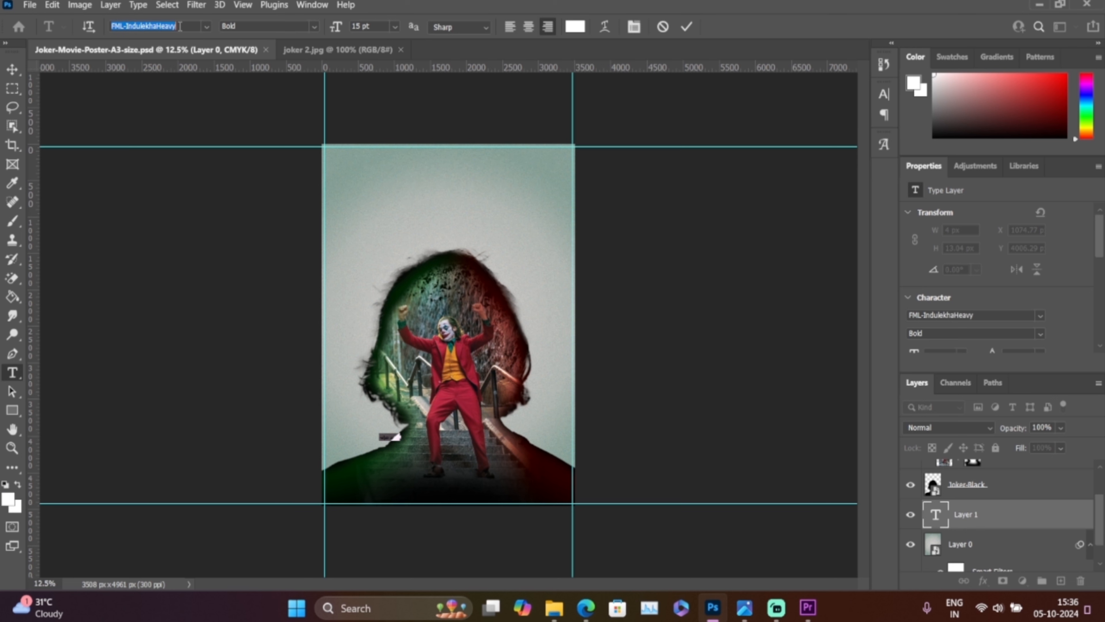
text(Jok)
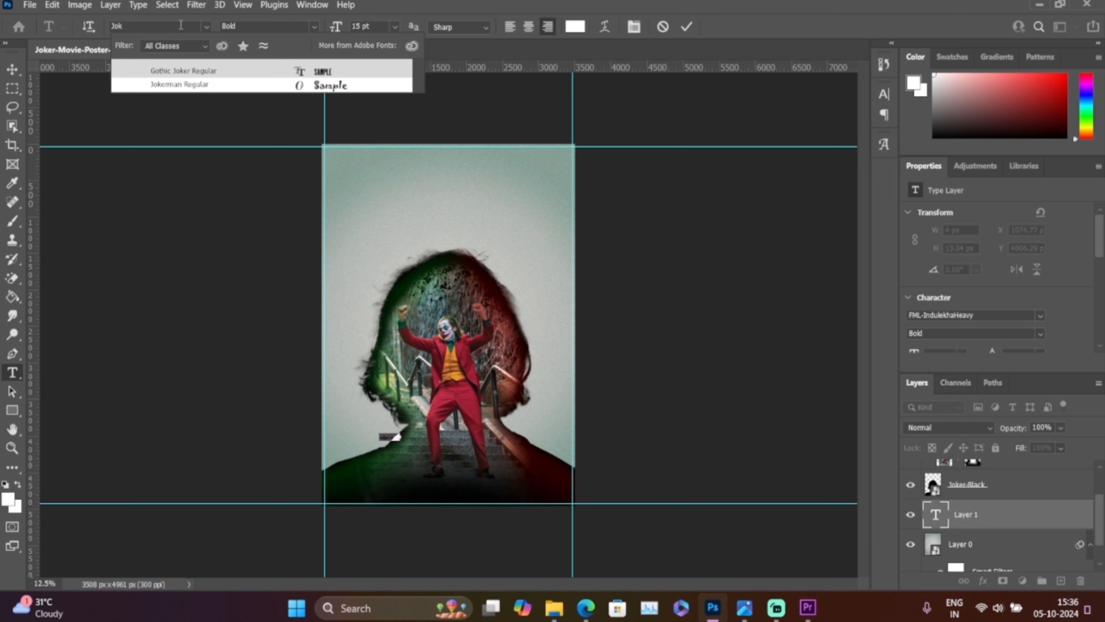
key(Down)
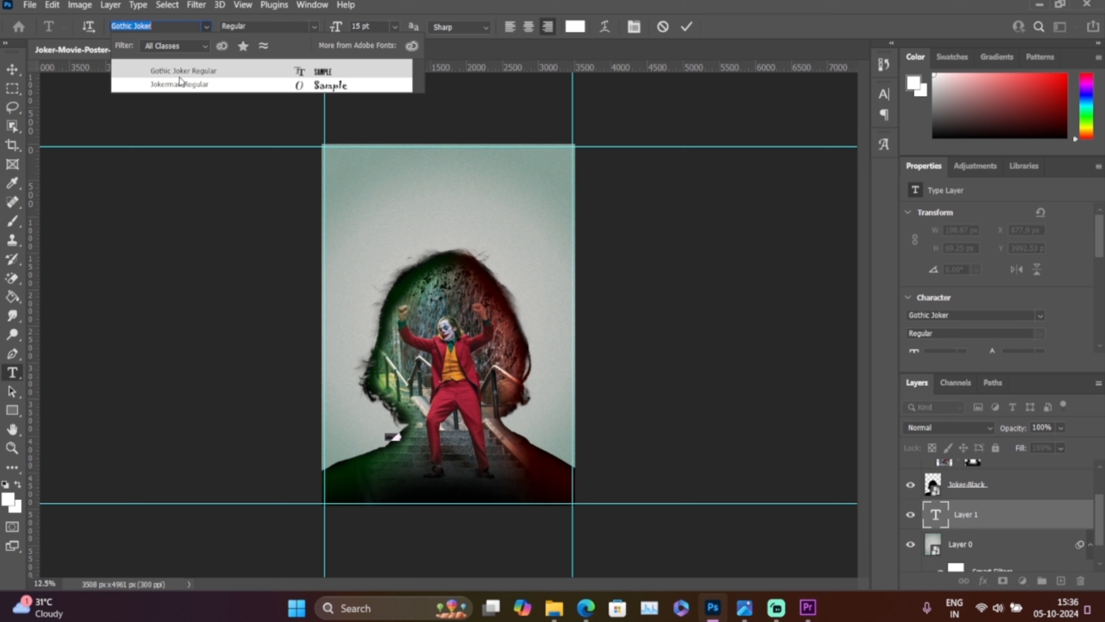
click(221, 75)
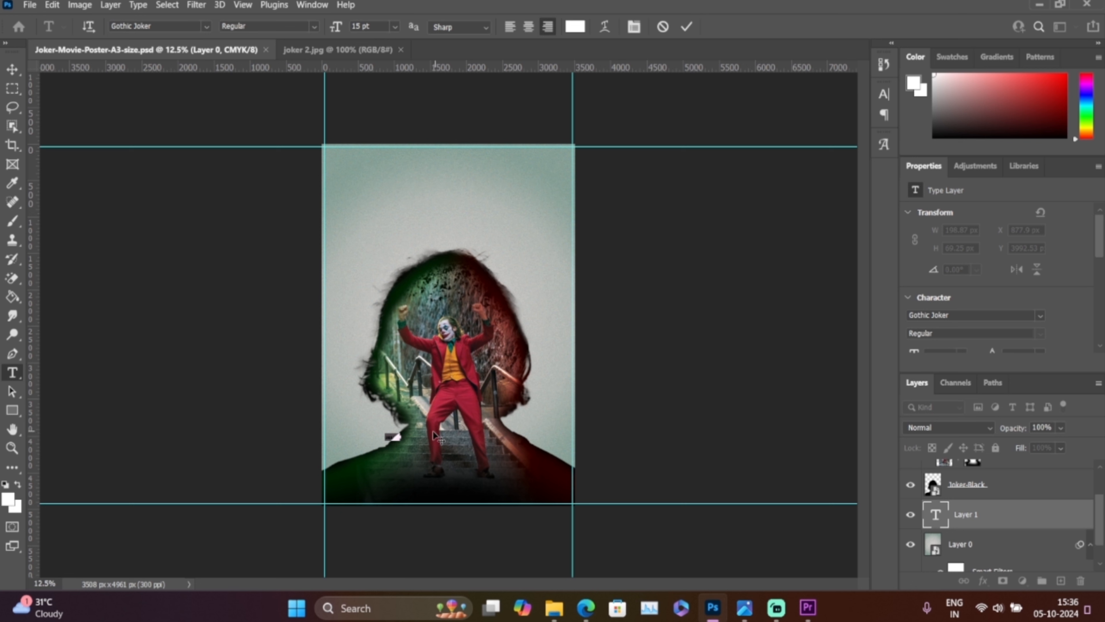
drag(385, 417, 398, 219)
click(351, 27)
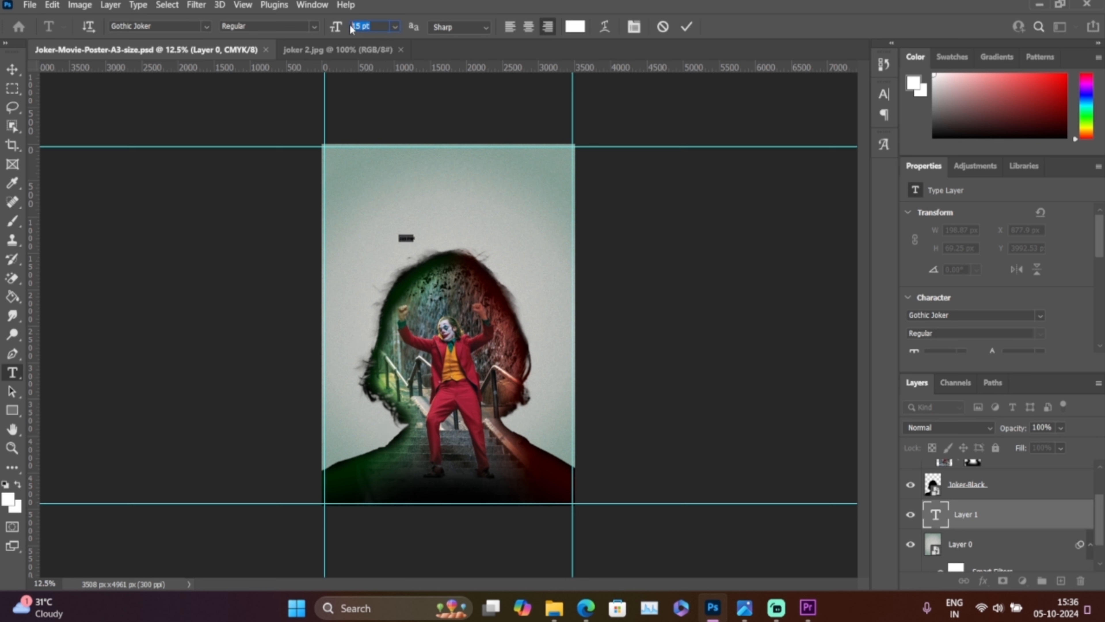
text(200)
key(Return)
- Place the enlarged placeholder text in the empty area above the head and replace it with the title JOKER
drag(547, 187, 637, 164)
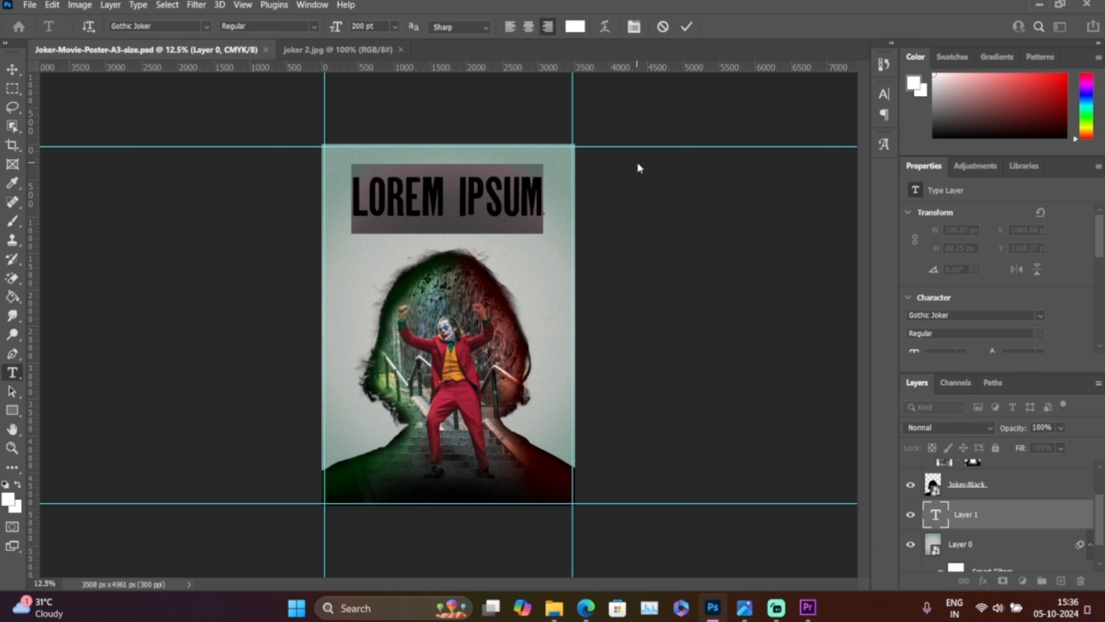
text(JOKER)
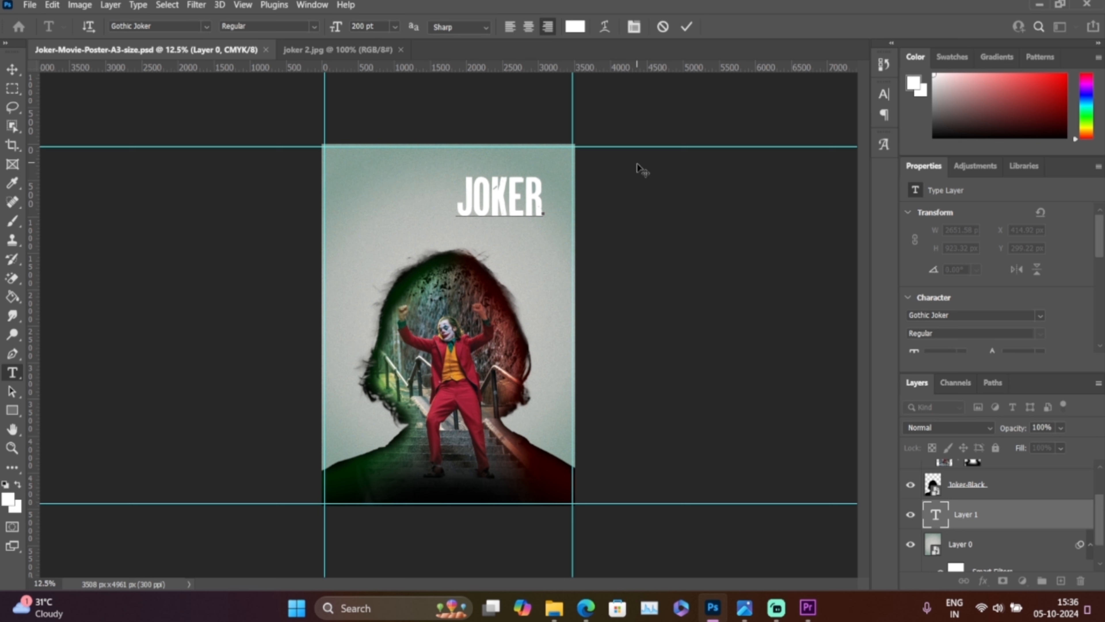
click(688, 28)
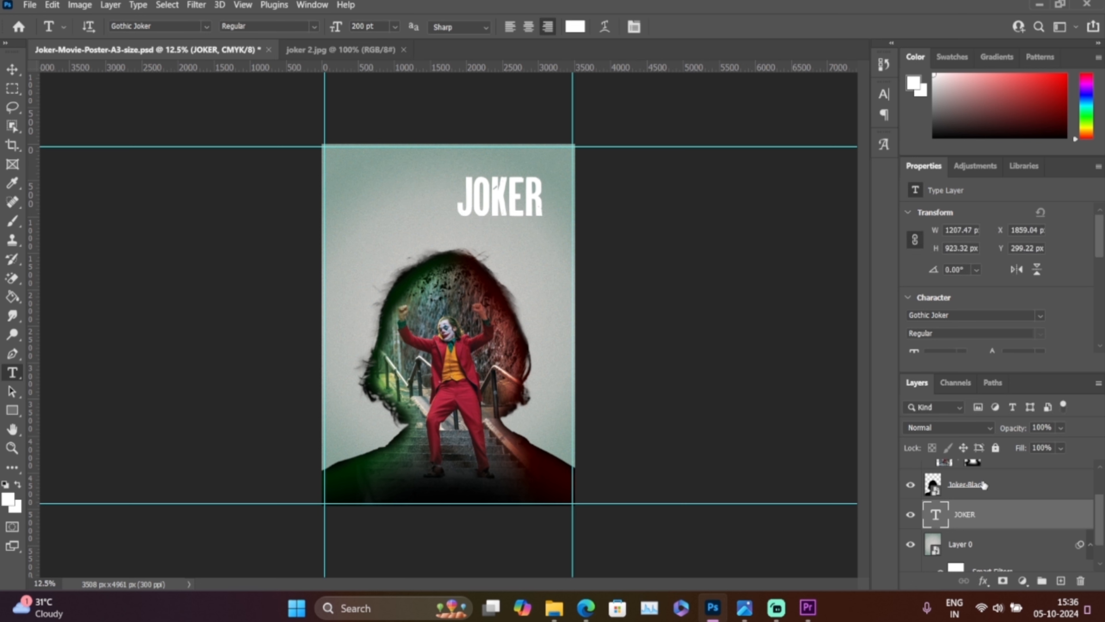
- Try the JOKER title over the figure and reposition it above the head silhouette, nearer the poster's vertical centre line
scroll(997, 510, up, 2)
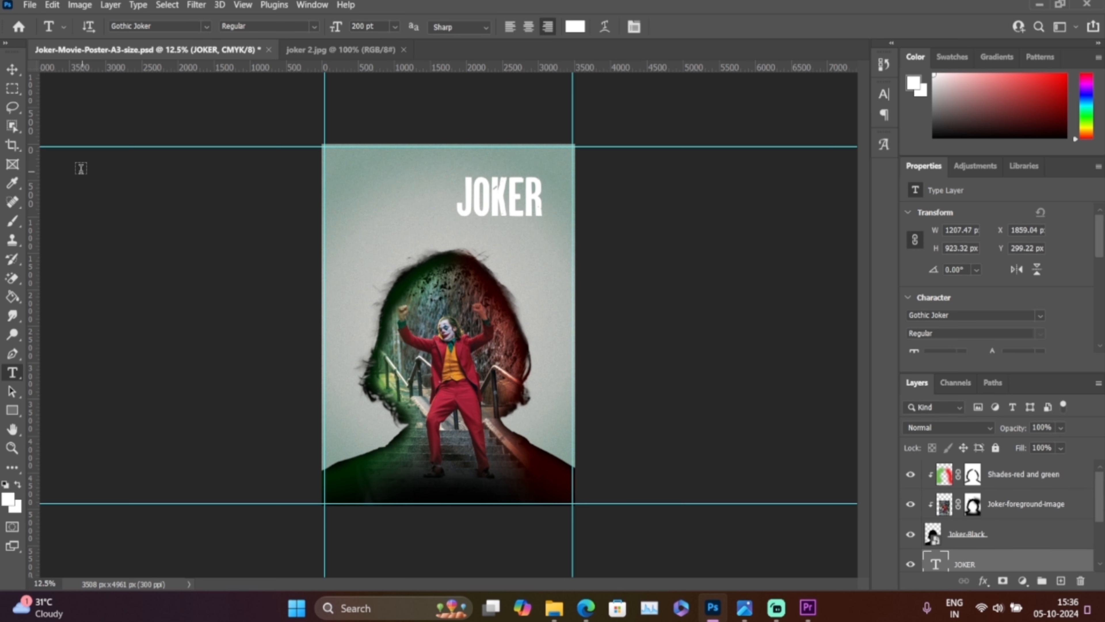
click(12, 69)
drag(534, 212, 486, 358)
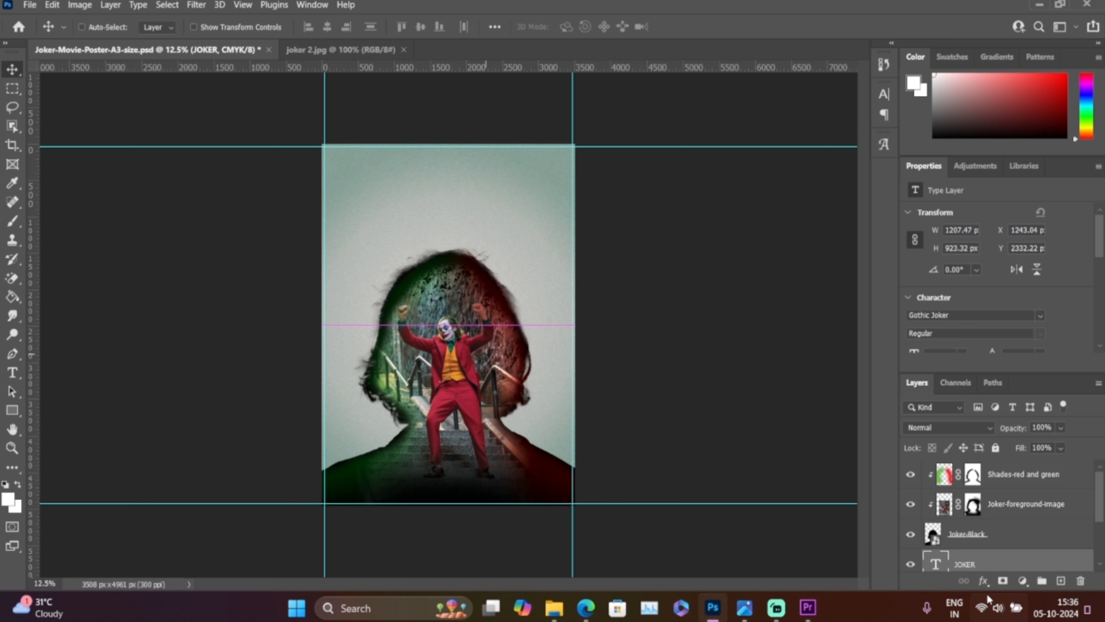
scroll(1002, 544, down, 2)
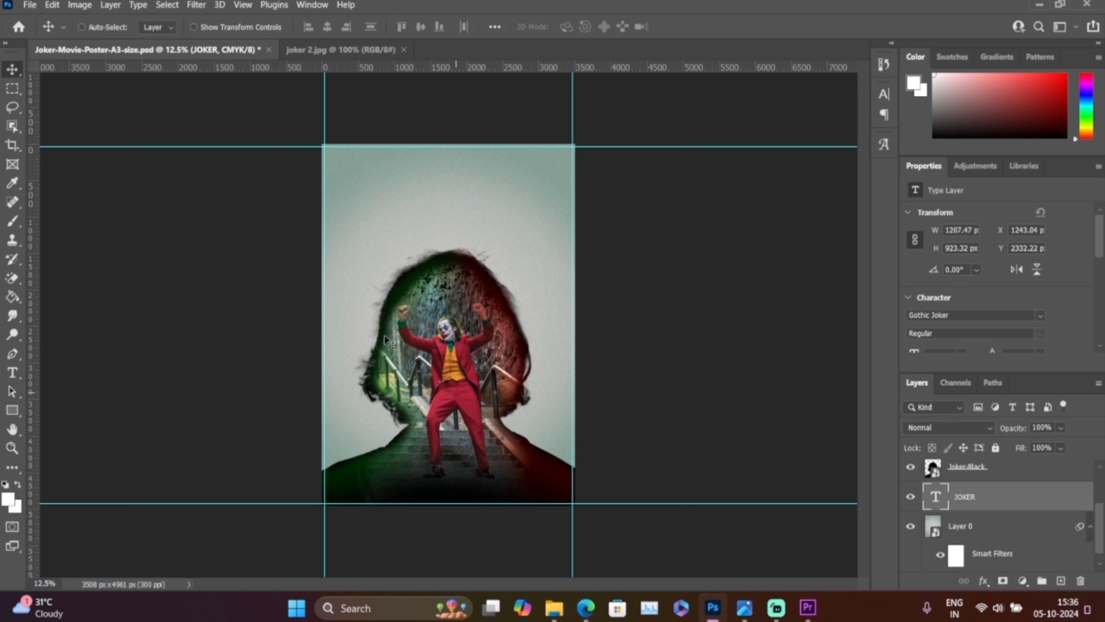
drag(511, 363, 521, 221)
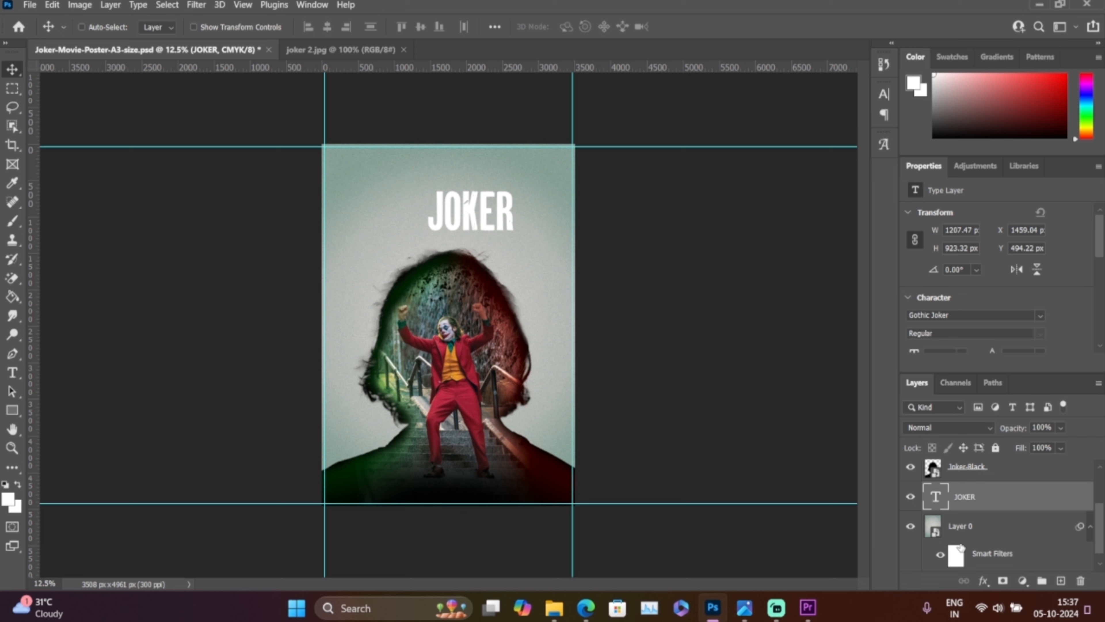
- Enlarge the layer list and raise the JOKER text layer to the top of the stack, above Shades-red and green
drag(1048, 374, 1048, 196)
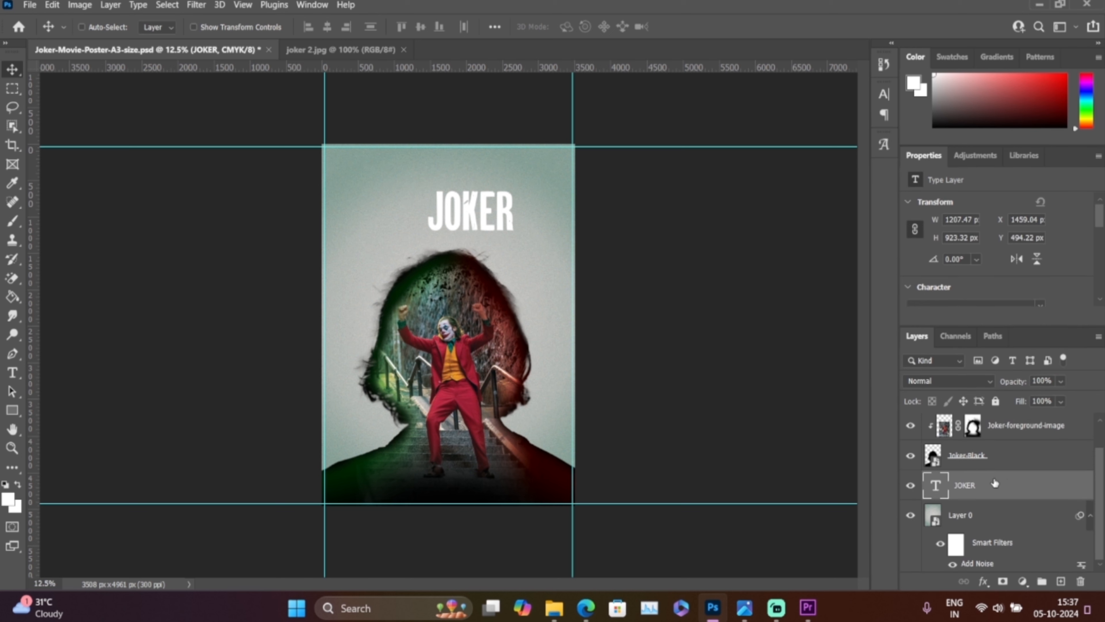
drag(1000, 487, 1032, 528)
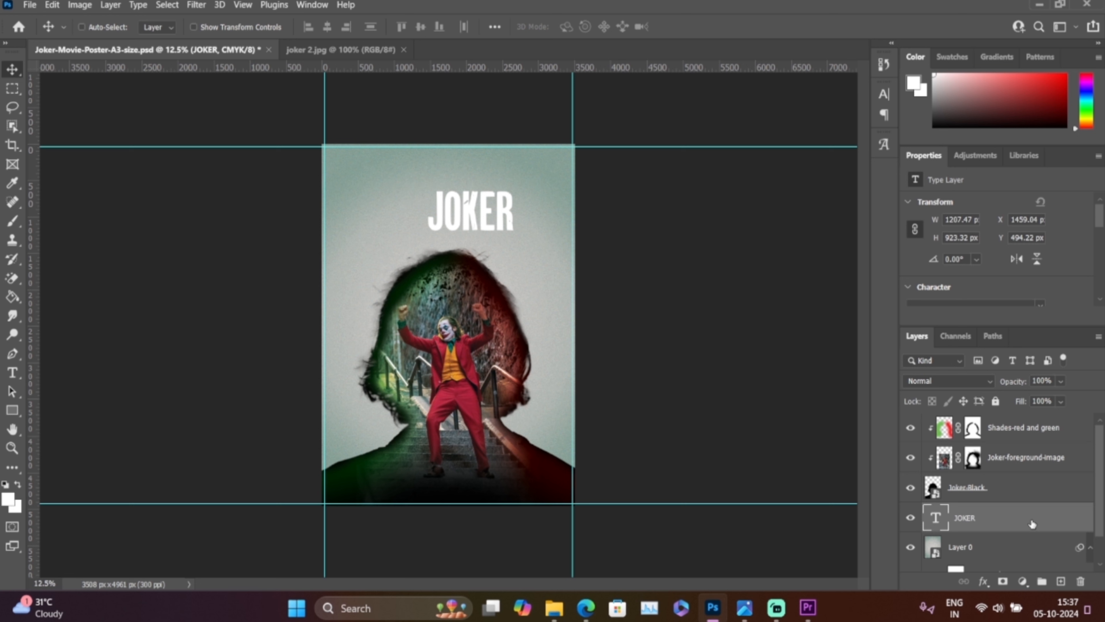
key(ctrl)
key(ctrl+bracketleft)
key(ctrl+bracketright)
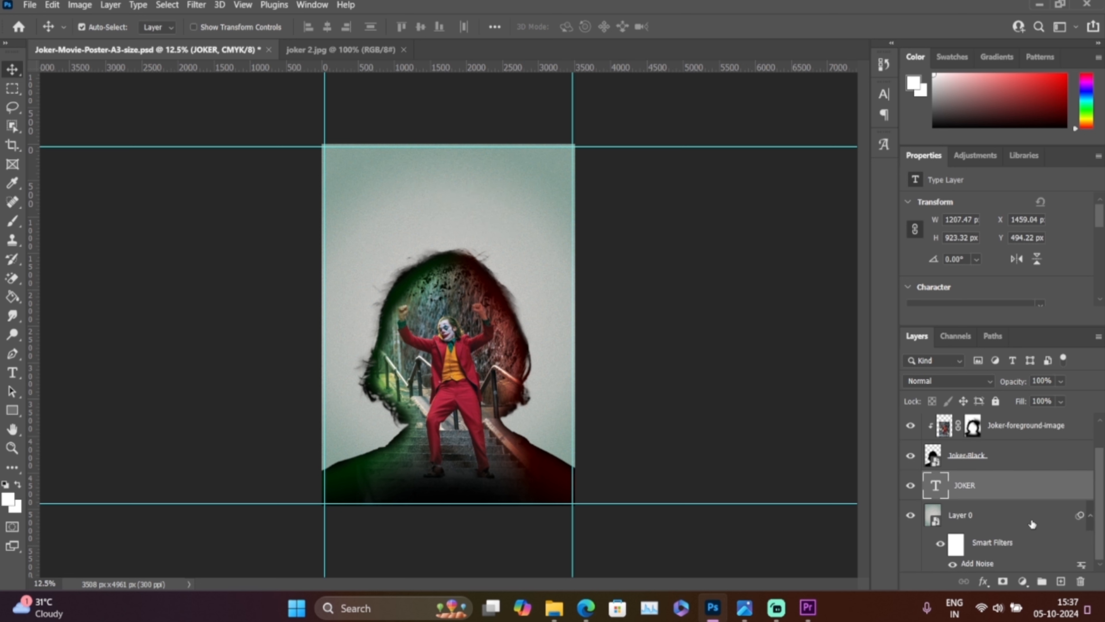
key(ctrl+bracketleft)
key(ctrl+bracketright)
key(ctrl+bracketright)
key(ctrl+bracketright)
key(ctrl+alt+g)
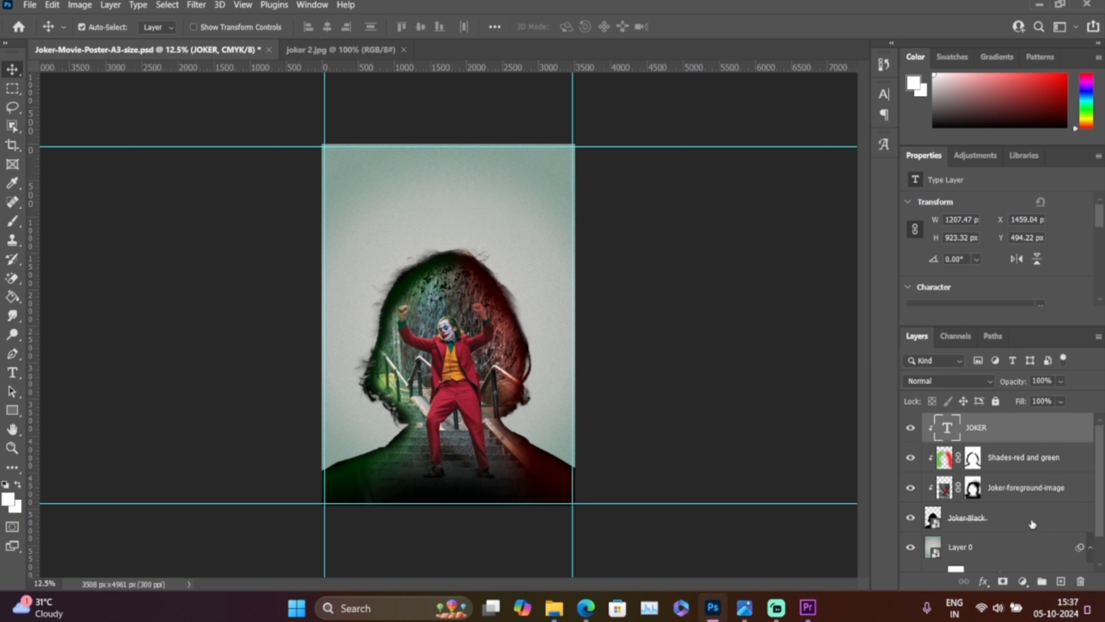
key(ctrl)
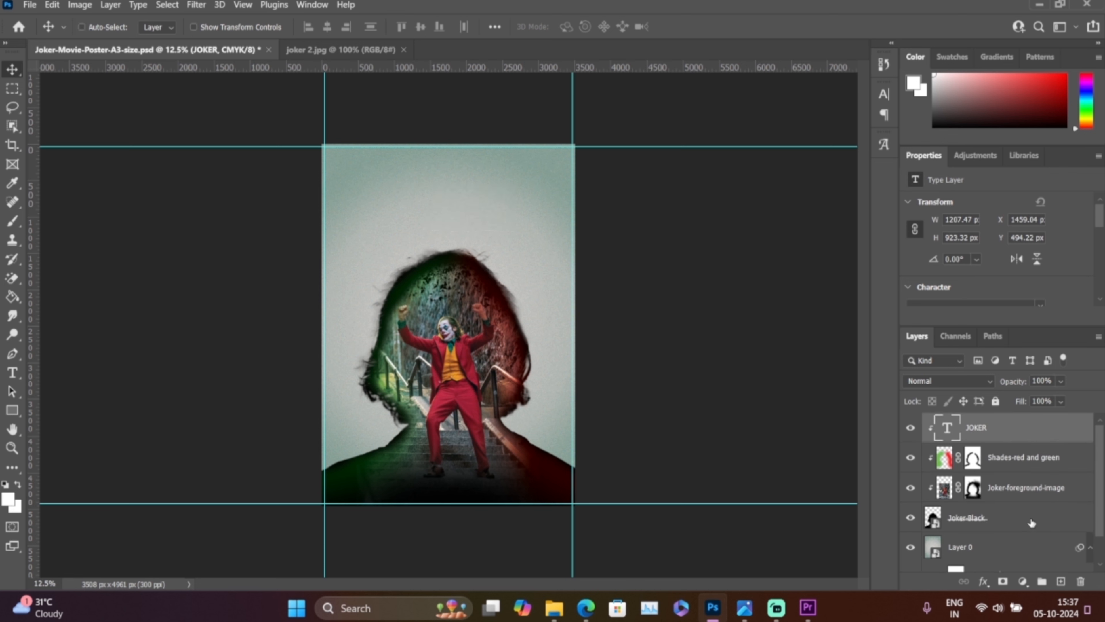